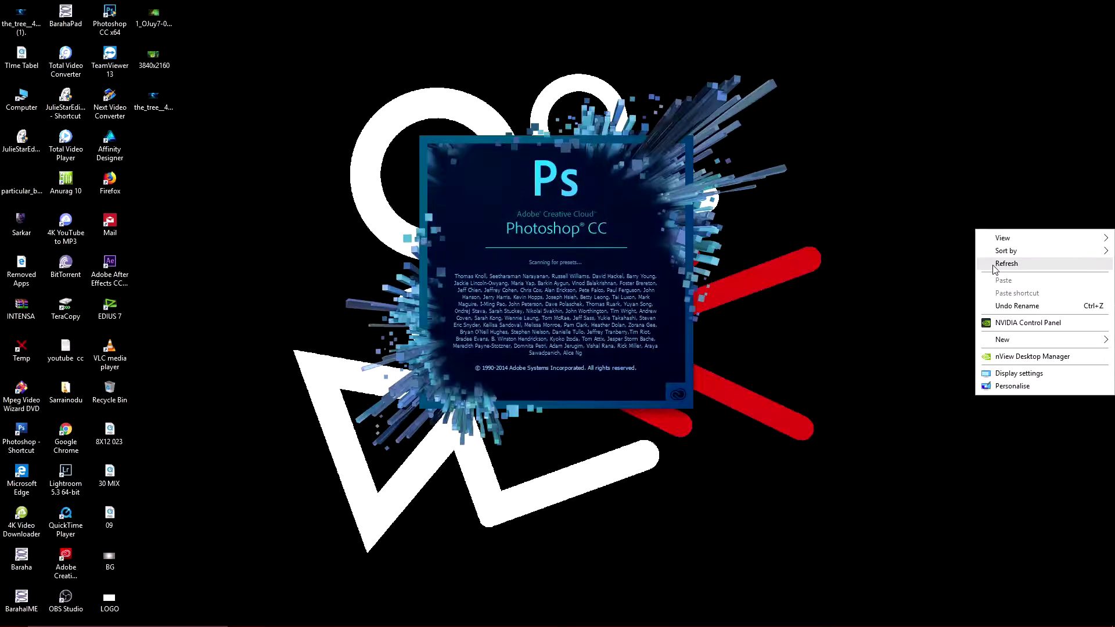
# Step: Refresh the desktop while Photoshop CC finishes launching
pyautogui.rightClick(939, 183)
pyautogui.click(965, 221)
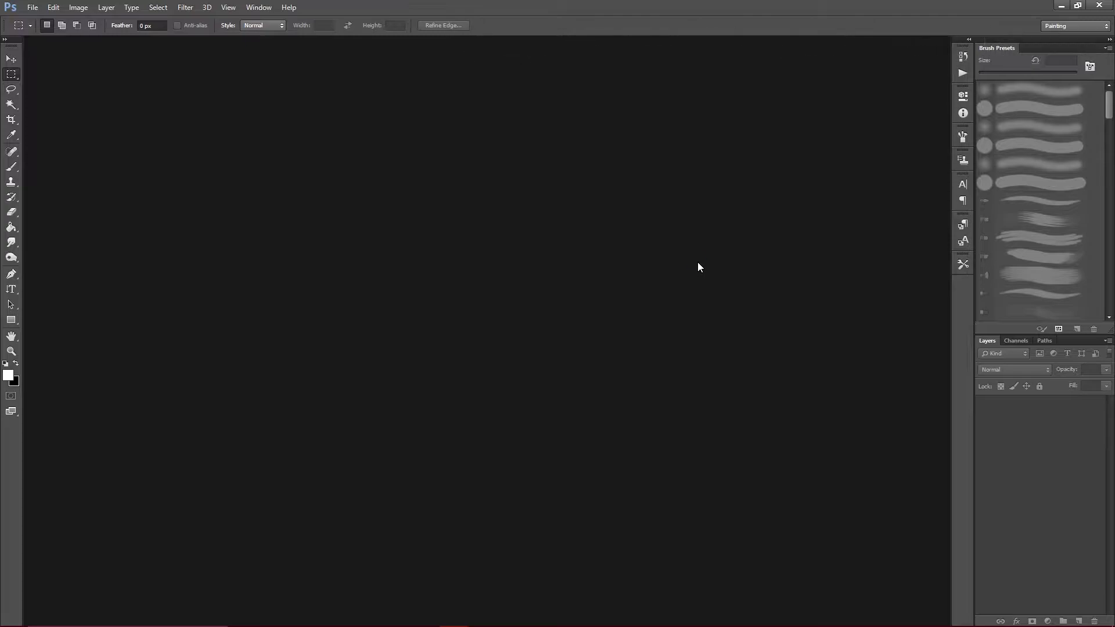
# Step: Open the DSC_0442 photo of the young man
pyautogui.doubleClick(695, 260)
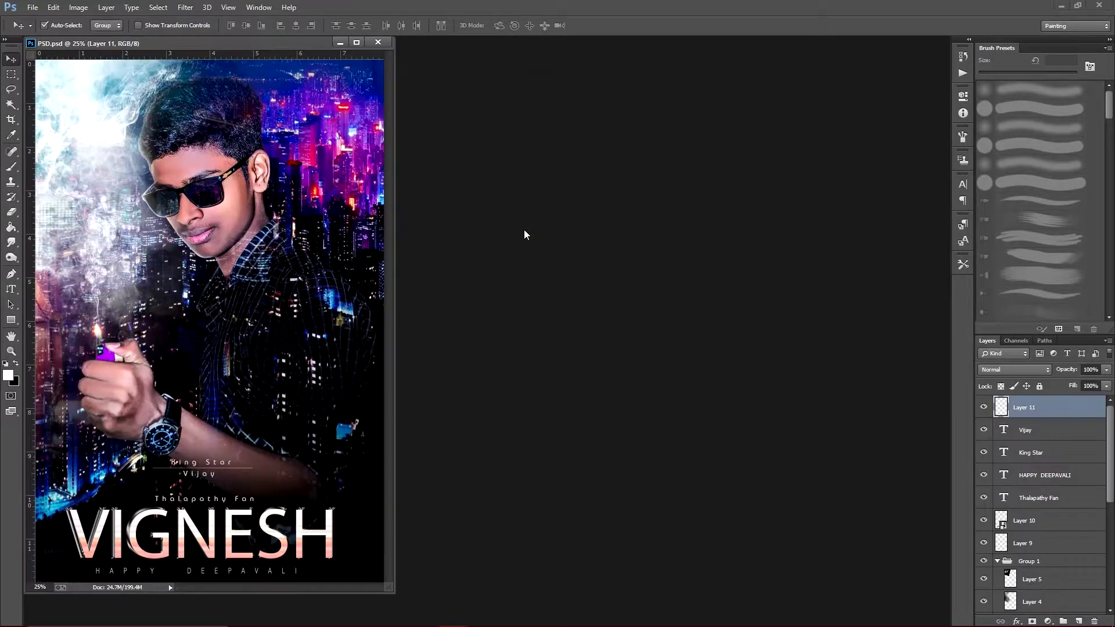
pyautogui.doubleClick(521, 231)
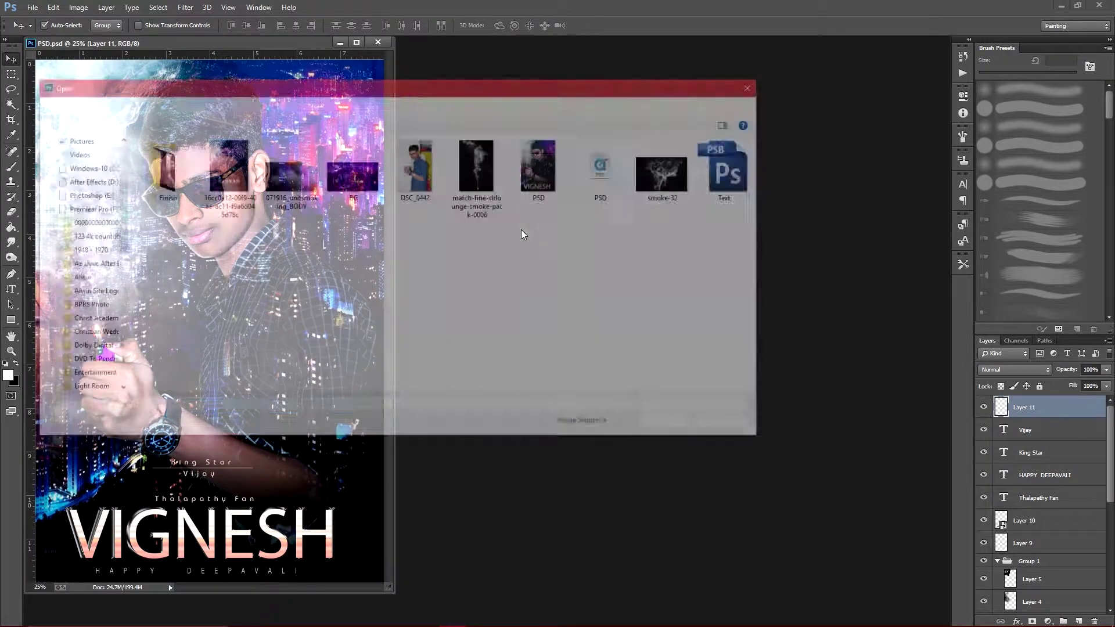
pyautogui.click(437, 164)
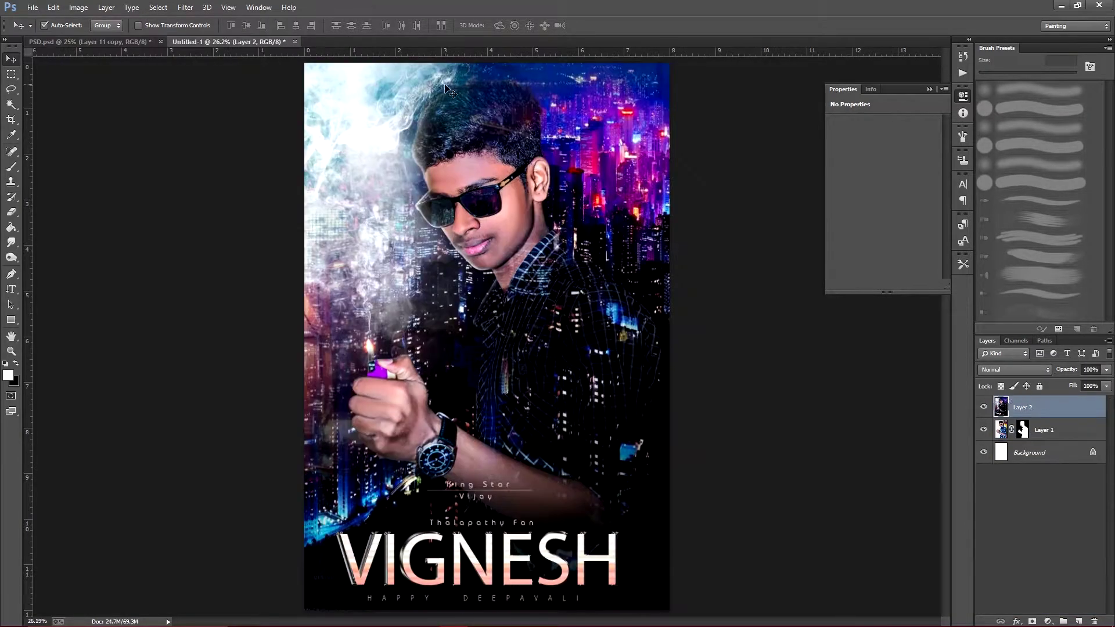
# Step: Move the man's photo above the poster, hide the poster layer, and add an empty layer
pyautogui.moveTo(1052, 439); pyautogui.dragTo(1045, 403)
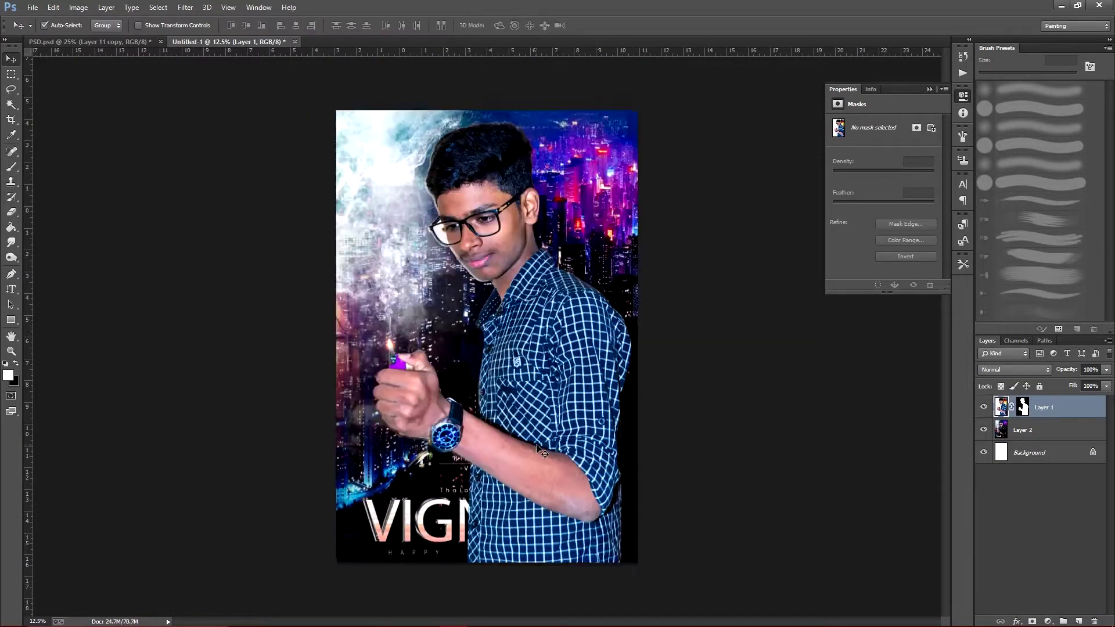
pyautogui.hotkey('ctrl', '0')
pyautogui.click(983, 430)
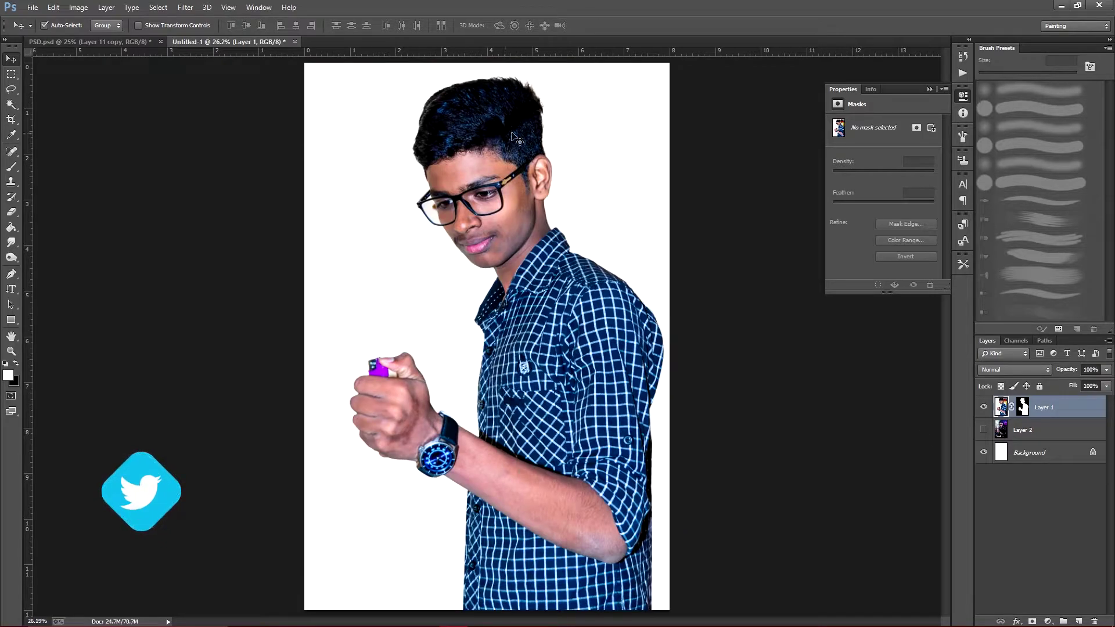
pyautogui.scroll(5, 453, 191)
pyautogui.hotkey('ctrl', 'shift', 'alt', 'n')
# Step: Trace the right lens outline with the Pen tool and fill it solid black
pyautogui.press('p')
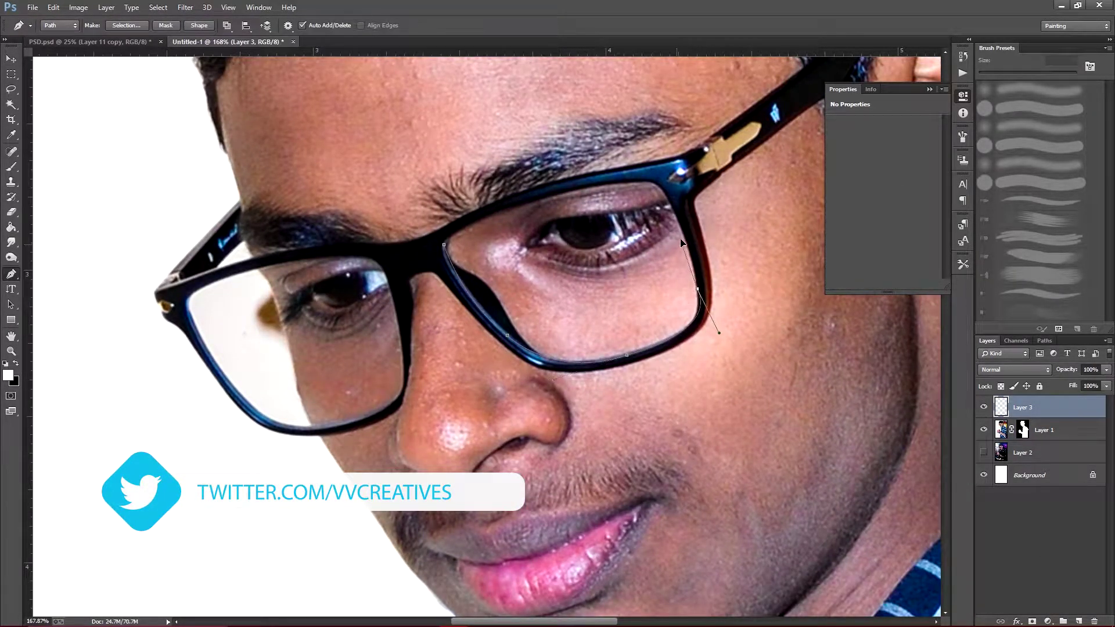
pyautogui.moveTo(658, 183); pyautogui.dragTo(644, 175)
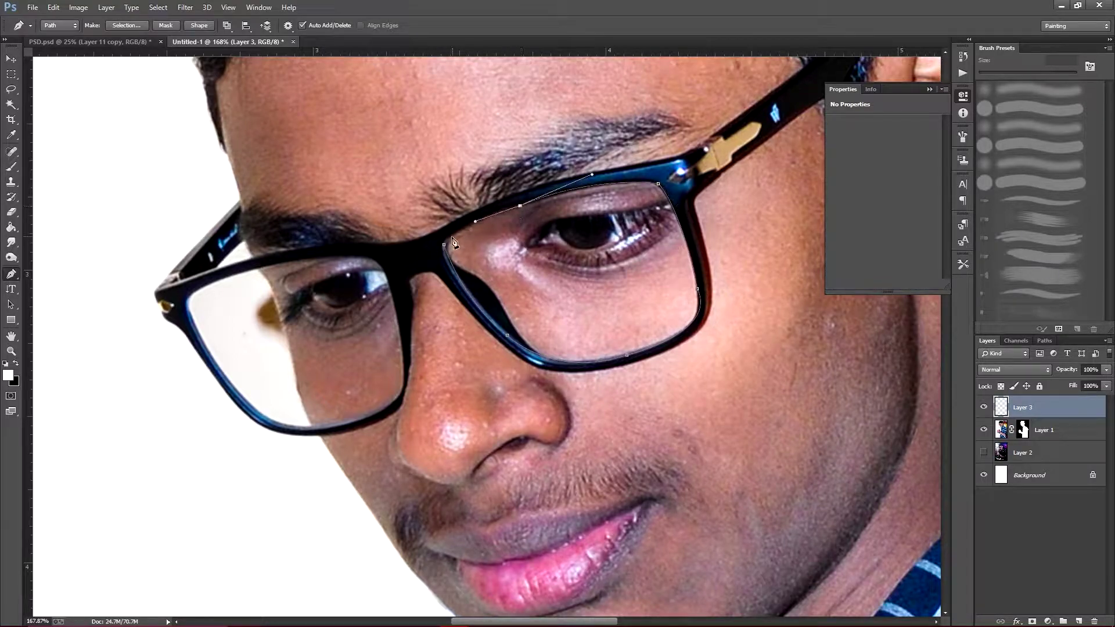
pyautogui.click(443, 244)
pyautogui.rightClick(557, 192)
pyautogui.click(581, 219)
pyautogui.press('Return')
pyautogui.hotkey('ctrl', 'BackSpace')
pyautogui.scroll(2, 336, 319)
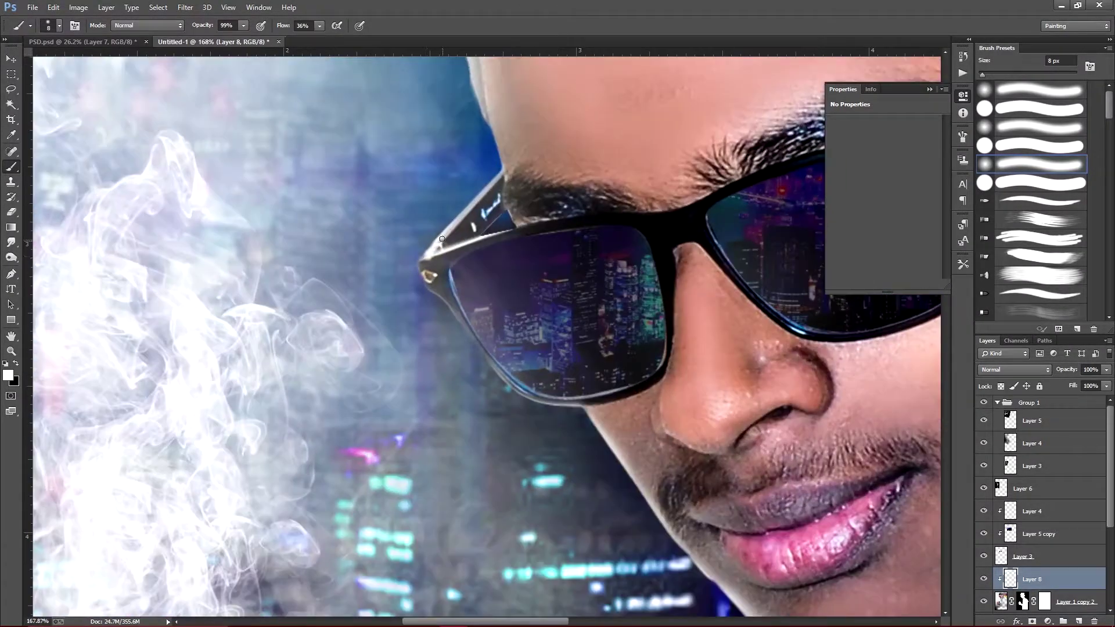
# Step: Cut out the candle flame, blend it with Screen mode, erase its edges and brighten with Curves
pyautogui.hotkey('ctrl', '0')
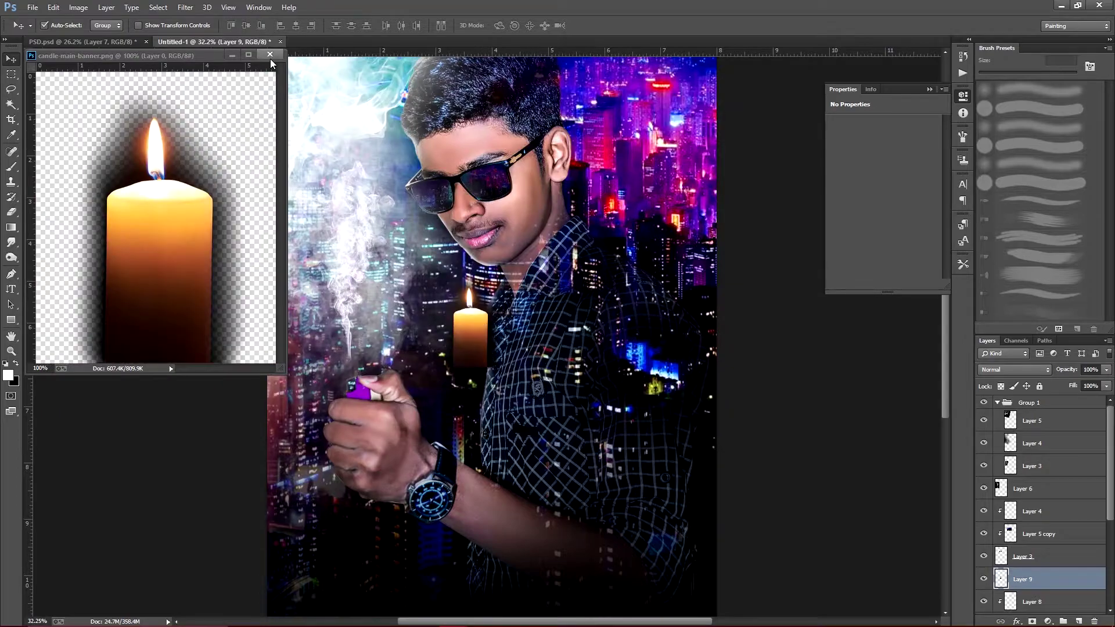
pyautogui.click(269, 54)
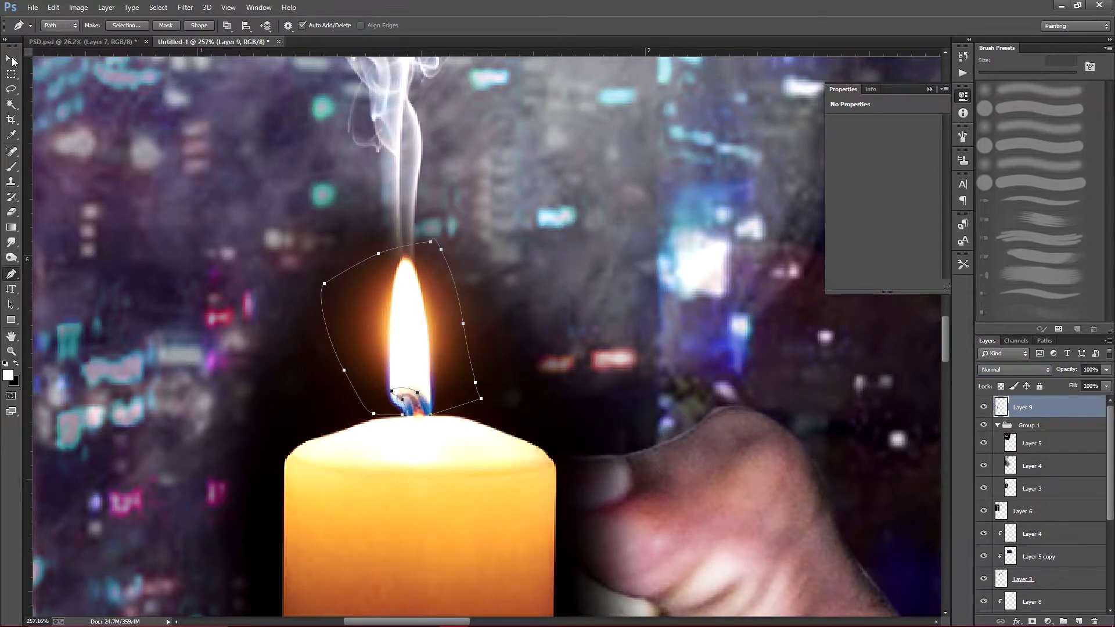
pyautogui.rightClick(485, 273)
pyautogui.press('Escape')
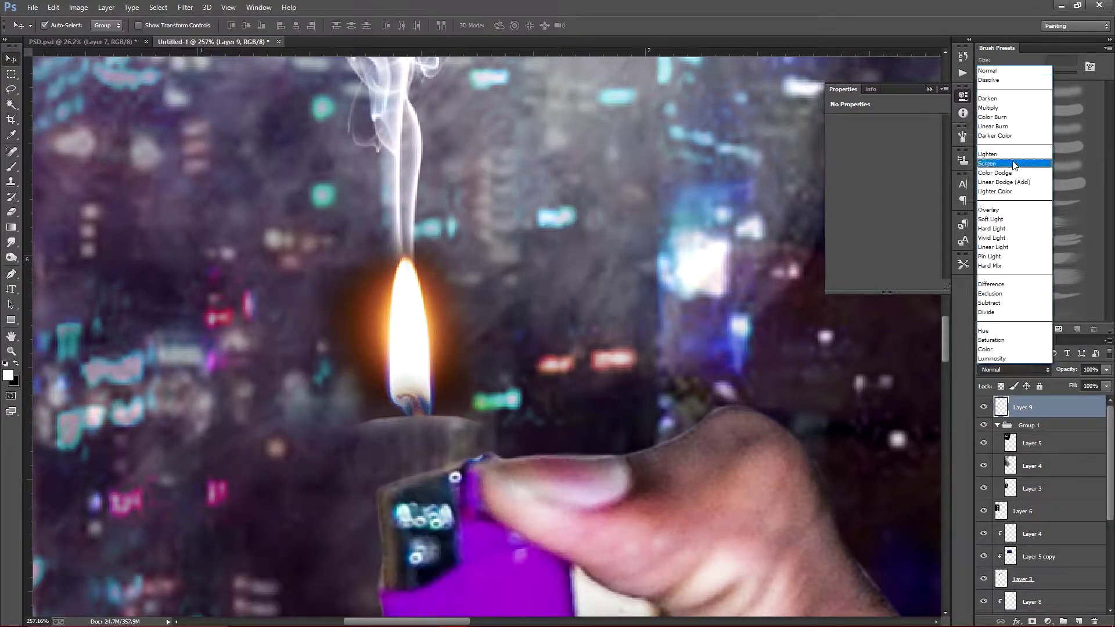
pyautogui.click(1014, 164)
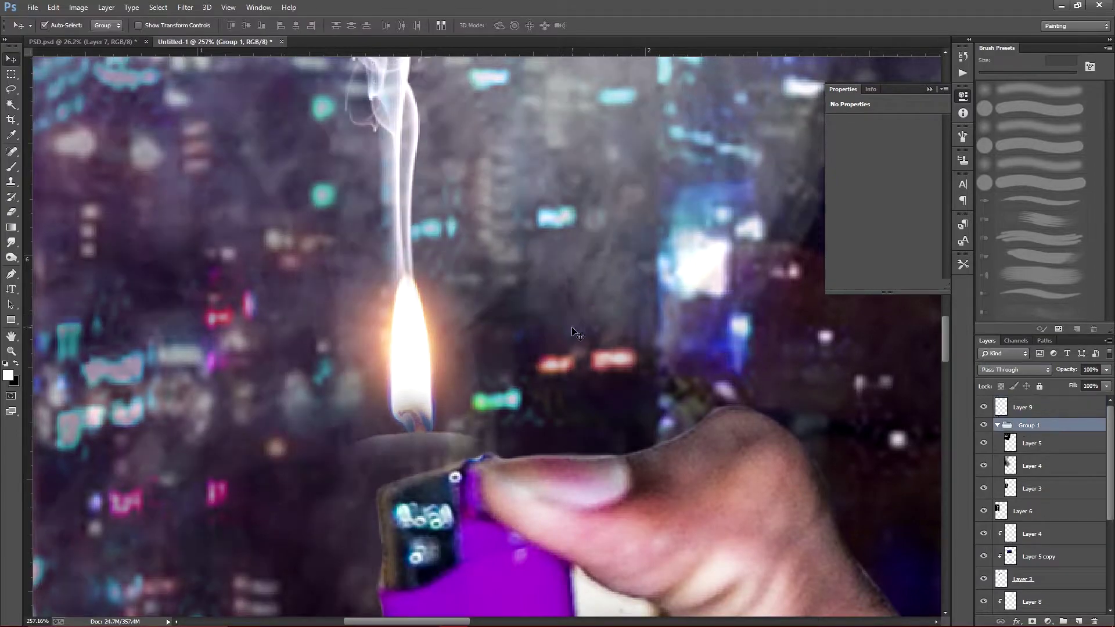
pyautogui.press('e')
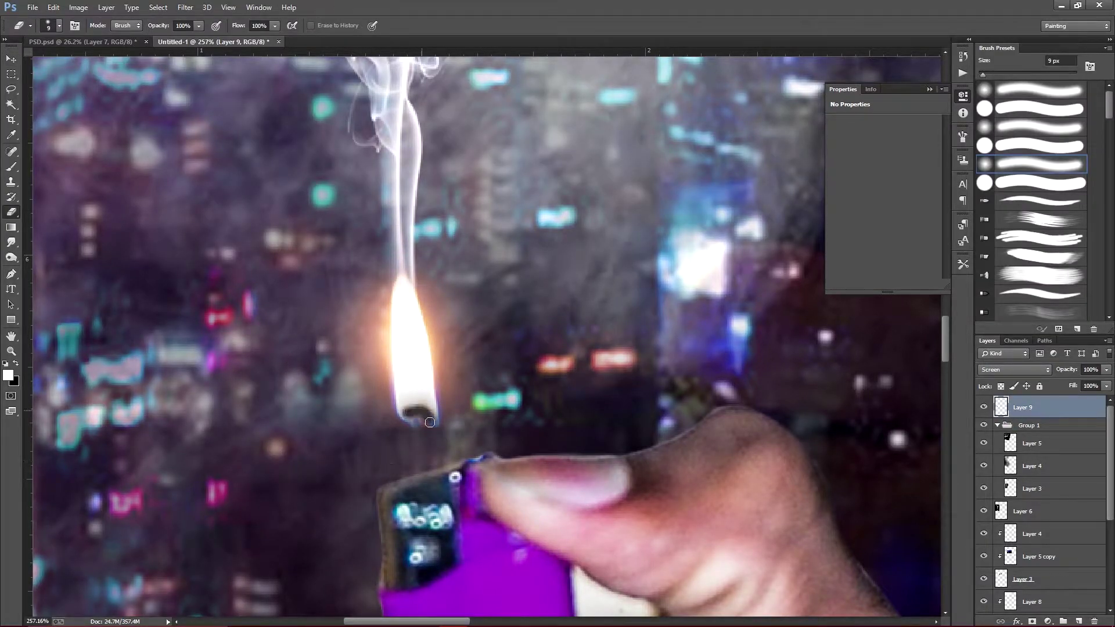
pyautogui.hotkey('ctrl', 'm')
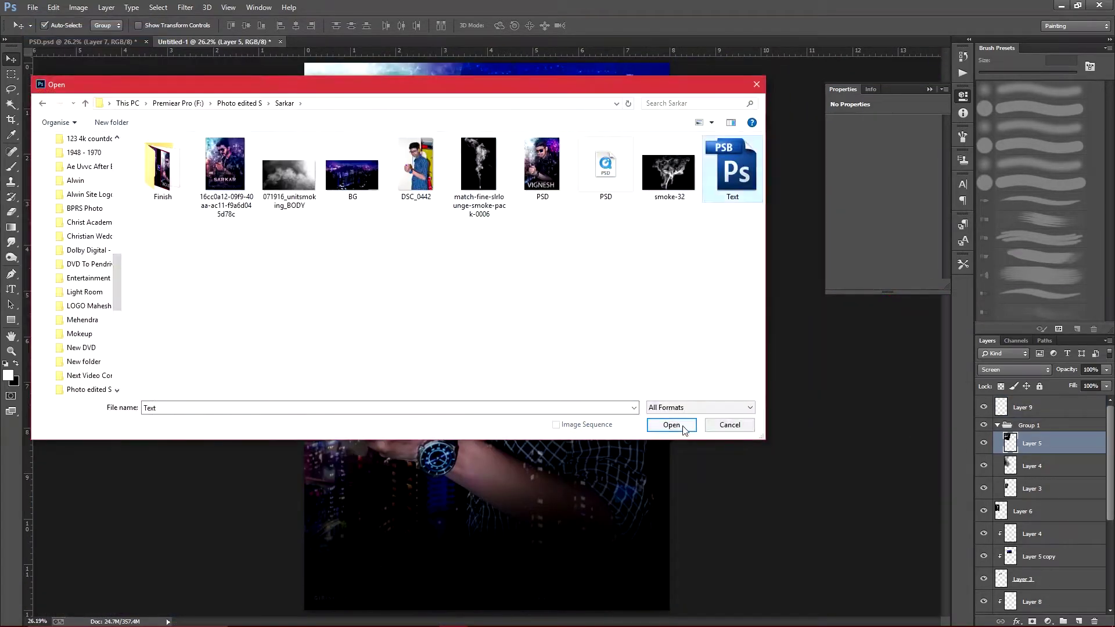
# Step: Duplicate the VIGNESH title from Text.psb into Untitled-1 and move it down onto the poster
pyautogui.click(683, 429)
pyautogui.rightClick(1039, 401)
pyautogui.click(906, 221)
pyautogui.click(888, 169)
pyautogui.hotkey('ctrl', '+')
pyautogui.hotkey('ctrl', '+')
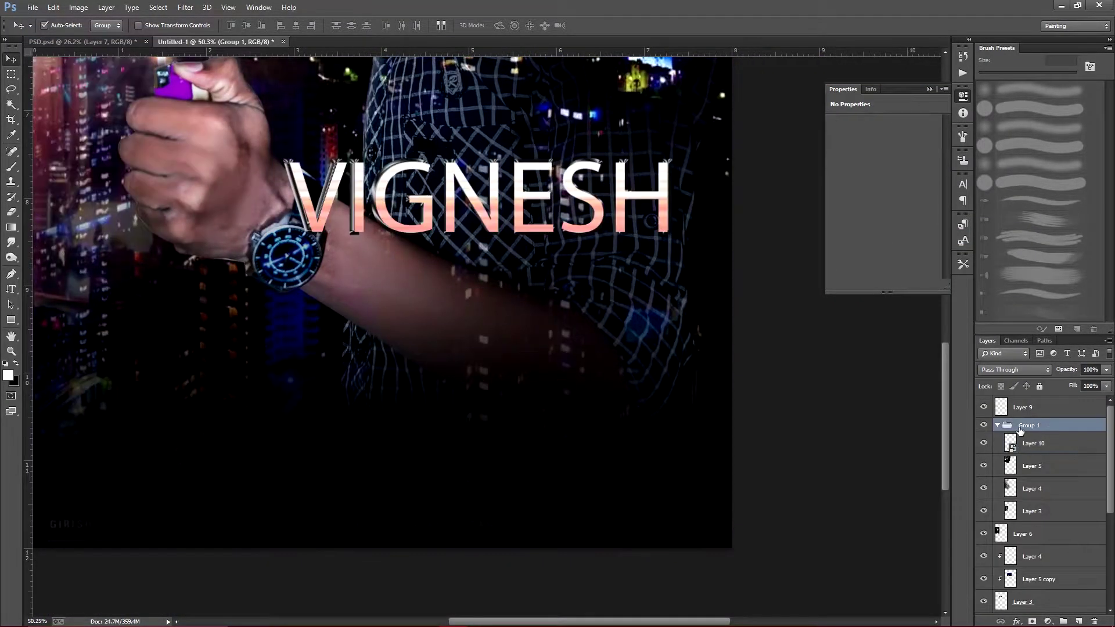
pyautogui.moveTo(1044, 416); pyautogui.dragTo(1045, 407)
pyautogui.moveTo(476, 197); pyautogui.dragTo(681, 446)
# Step: Review the title's layer style and edit the VIGNESH title text
pyautogui.doubleClick(1074, 407)
pyautogui.press('Escape')
pyautogui.click(893, 170)
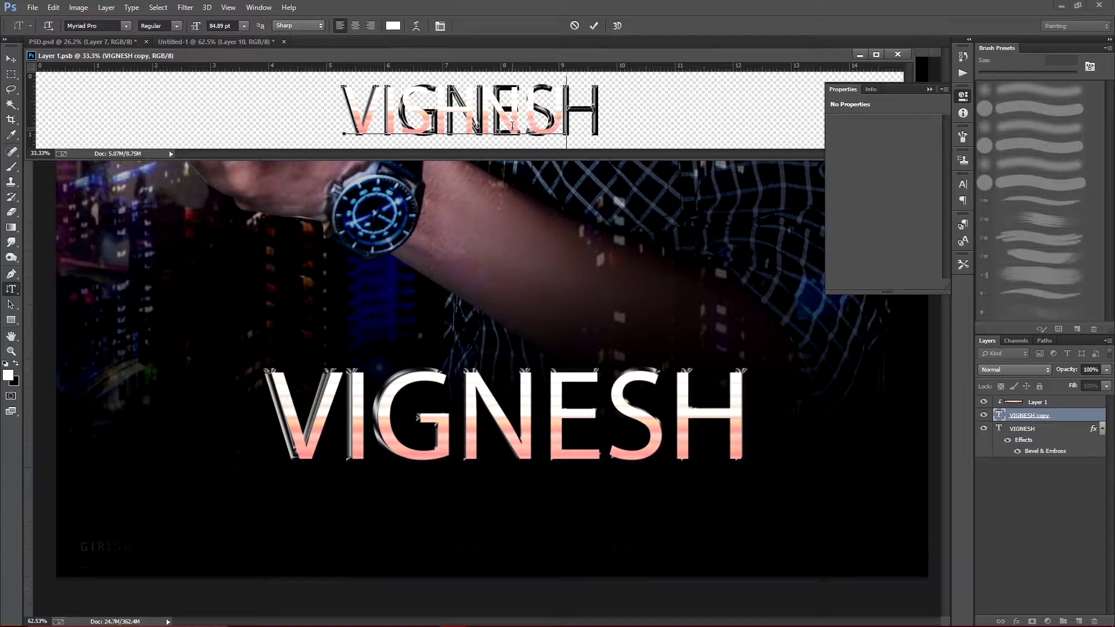
pyautogui.hotkey('ctrl', 'Return')
pyautogui.press('v')
pyautogui.doubleClick(496, 125)
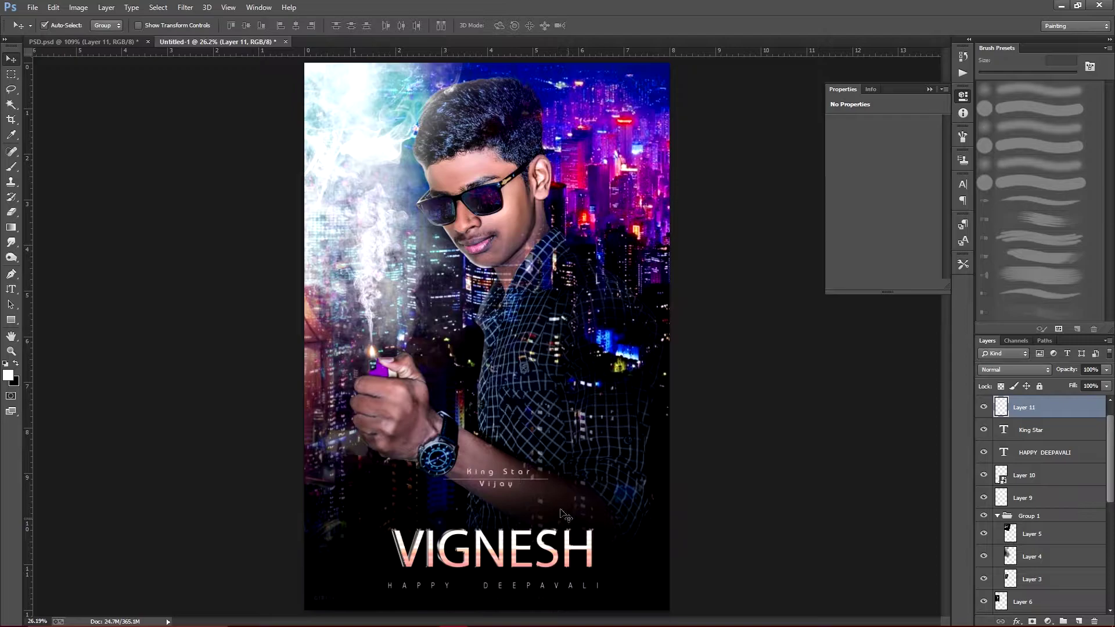
# Step: Place King Star above the title and stretch HAPPY DEEPAVALI wider with Free Transform
pyautogui.scroll(5, 439, 501)
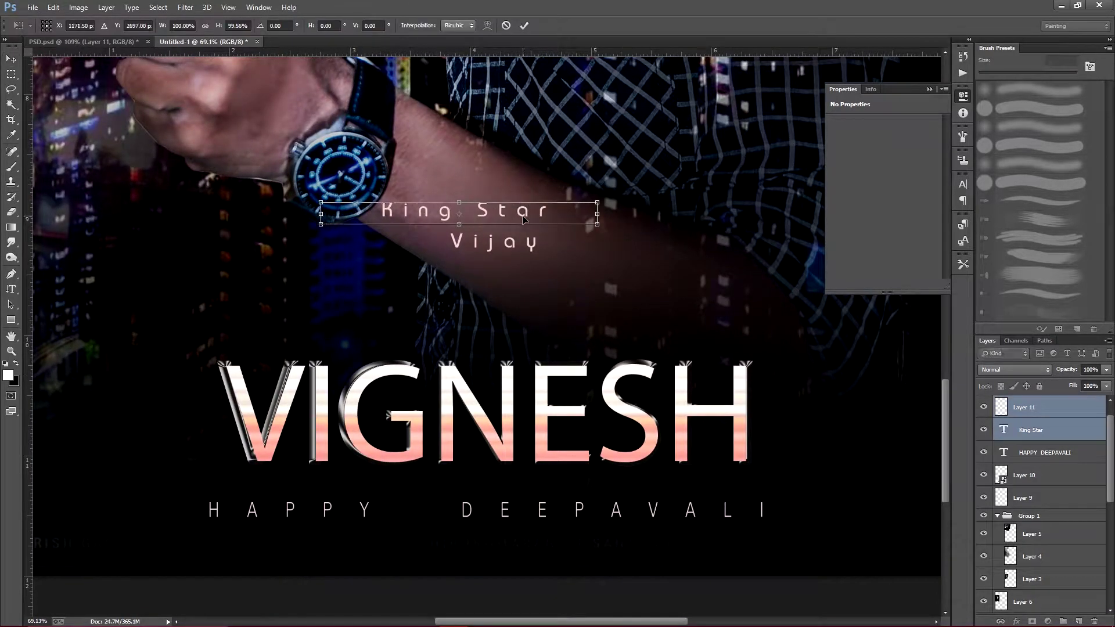
pyautogui.moveTo(522, 218); pyautogui.dragTo(468, 249)
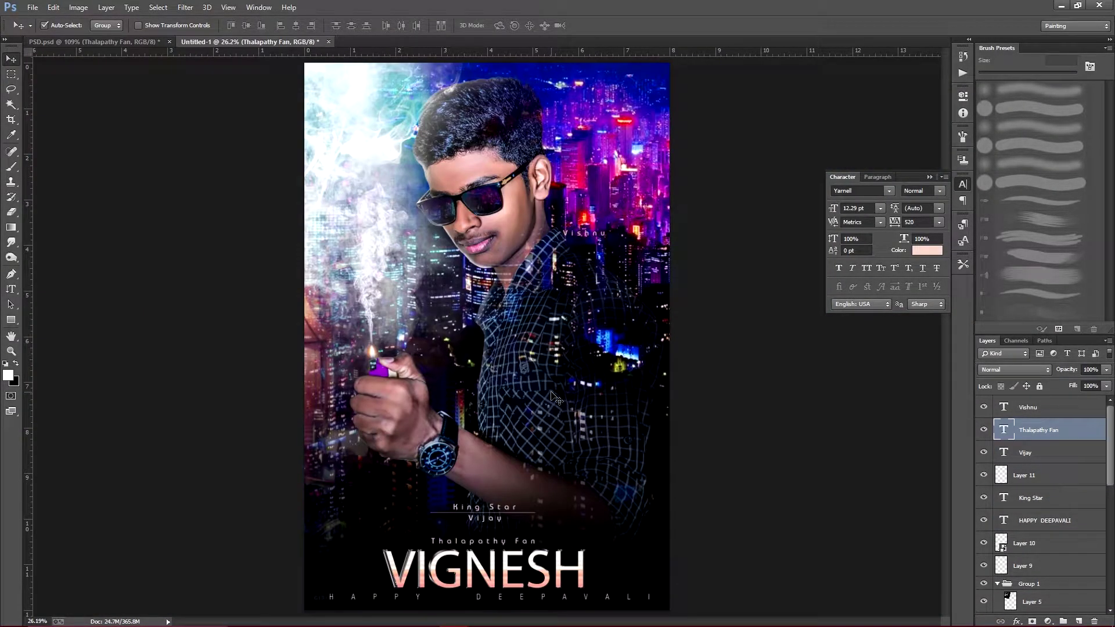
pyautogui.scroll(3, 607, 488)
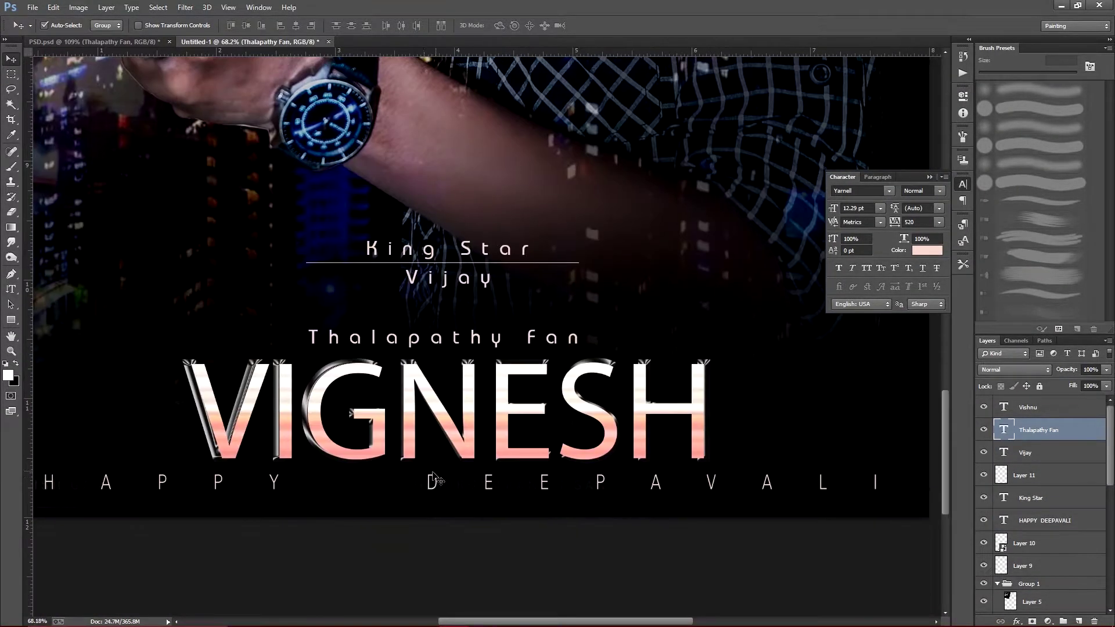
pyautogui.keyDown('ctrl'); pyautogui.click(607, 476); pyautogui.keyUp('ctrl')
pyautogui.hotkey('ctrl', 't')
pyautogui.scroll(-3, 606, 487)
pyautogui.press('Return')
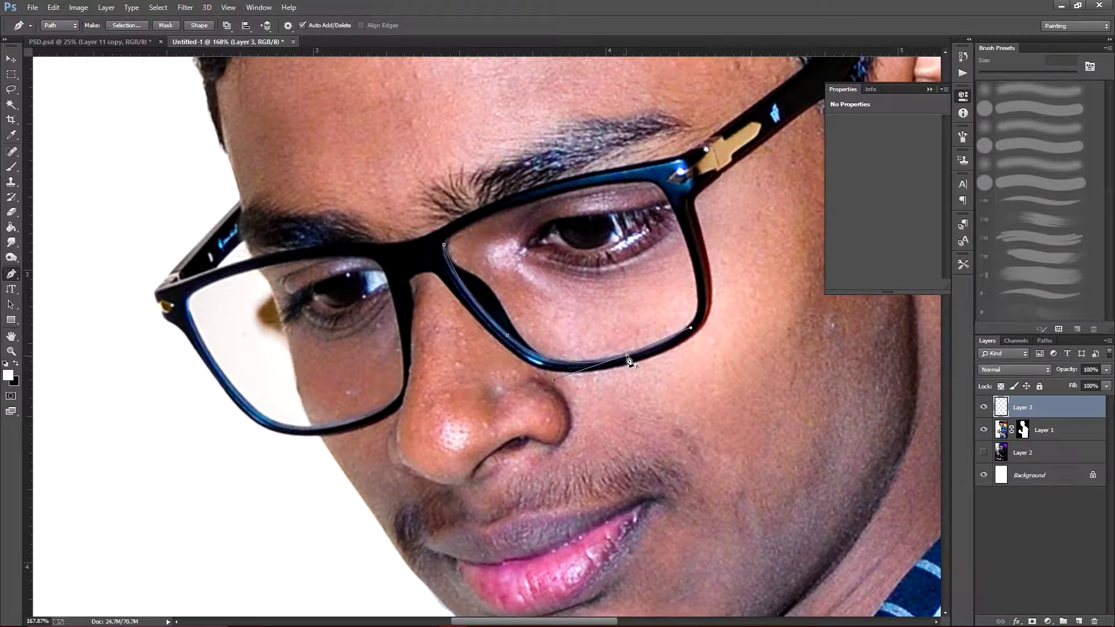
# Step: Trace and refine the right lens outline with curved Pen anchors
pyautogui.keyDown('alt'); pyautogui.click(627, 356); pyautogui.keyUp('alt')
pyautogui.moveTo(698, 288); pyautogui.dragTo(676, 243)
pyautogui.moveTo(658, 183); pyautogui.dragTo(635, 160)
pyautogui.click(444, 246)
pyautogui.keyDown('ctrl'); pyautogui.click(551, 220); pyautogui.keyUp('ctrl')
pyautogui.moveTo(529, 202); pyautogui.dragTo(526, 195)
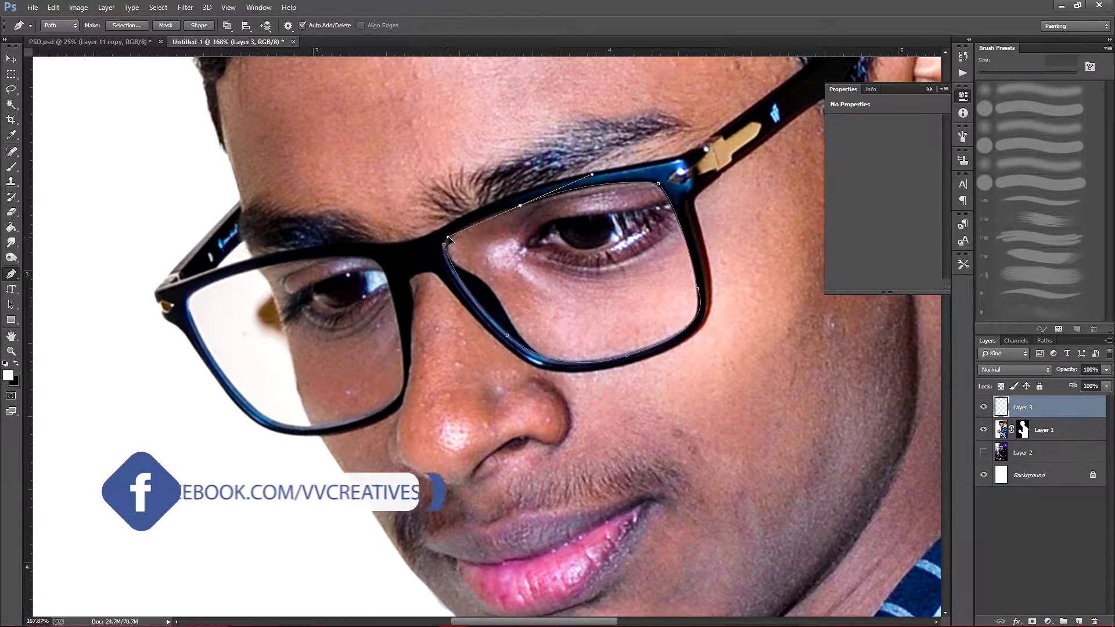
pyautogui.click(444, 246)
# Step: Convert the right lens outline to a selection, fill it black and deselect
pyautogui.rightClick(500, 251)
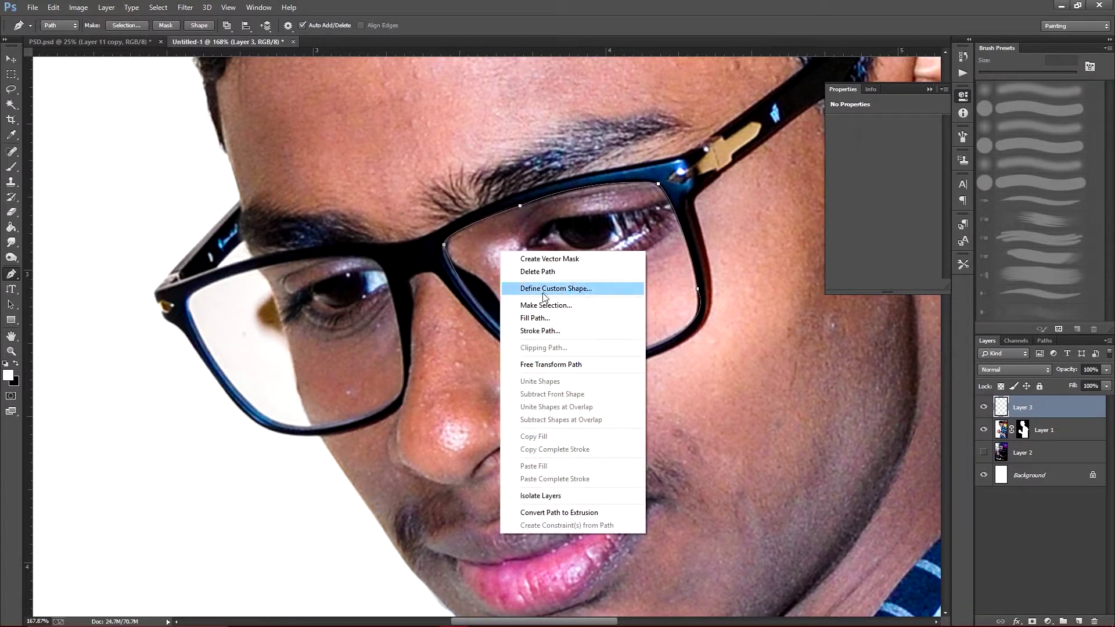
pyautogui.click(548, 304)
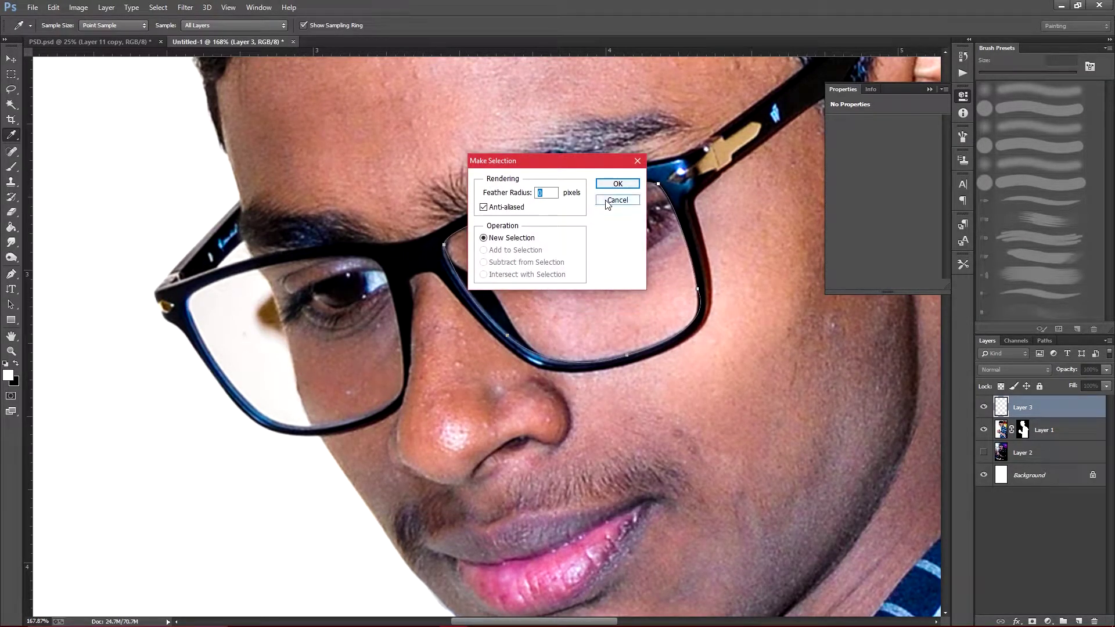
pyautogui.click(616, 184)
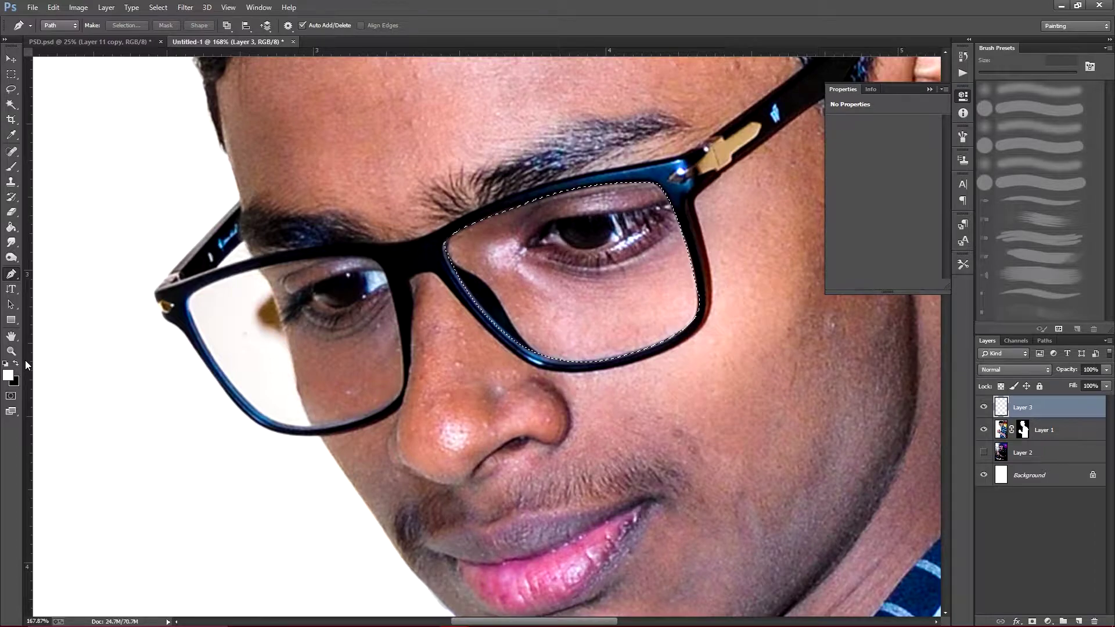
pyautogui.hotkey('ctrl', 'BackSpace')
pyautogui.hotkey('ctrl', 'd')
pyautogui.moveTo(29, 369); pyautogui.dragTo(318, 374)
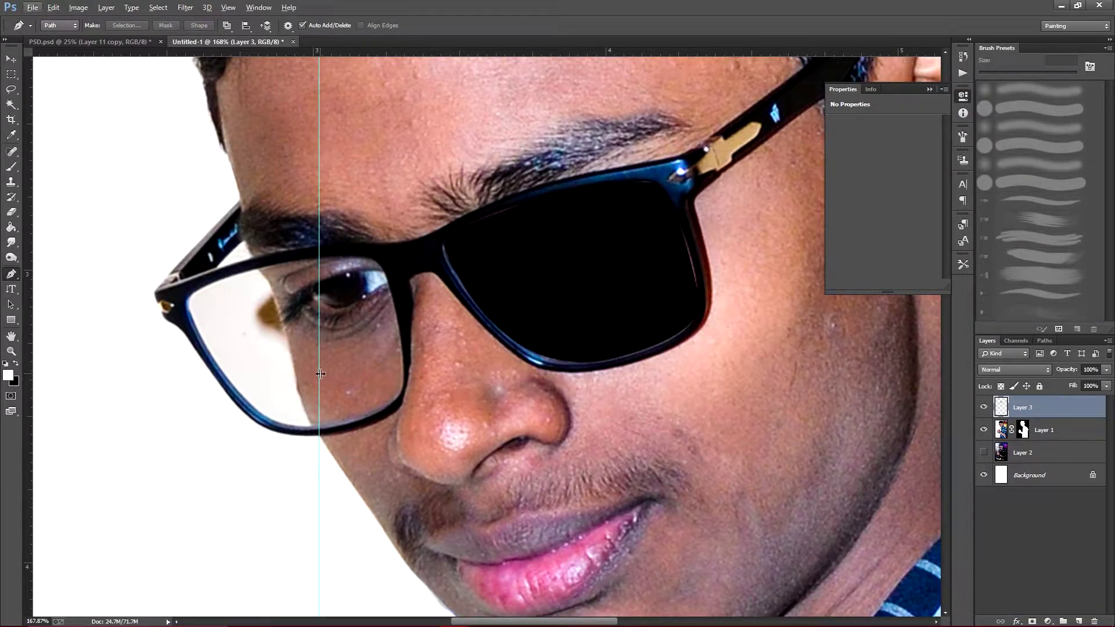
pyautogui.moveTo(321, 379); pyautogui.dragTo(15, 372)
pyautogui.moveTo(329, 332); pyautogui.dragTo(483, 345)
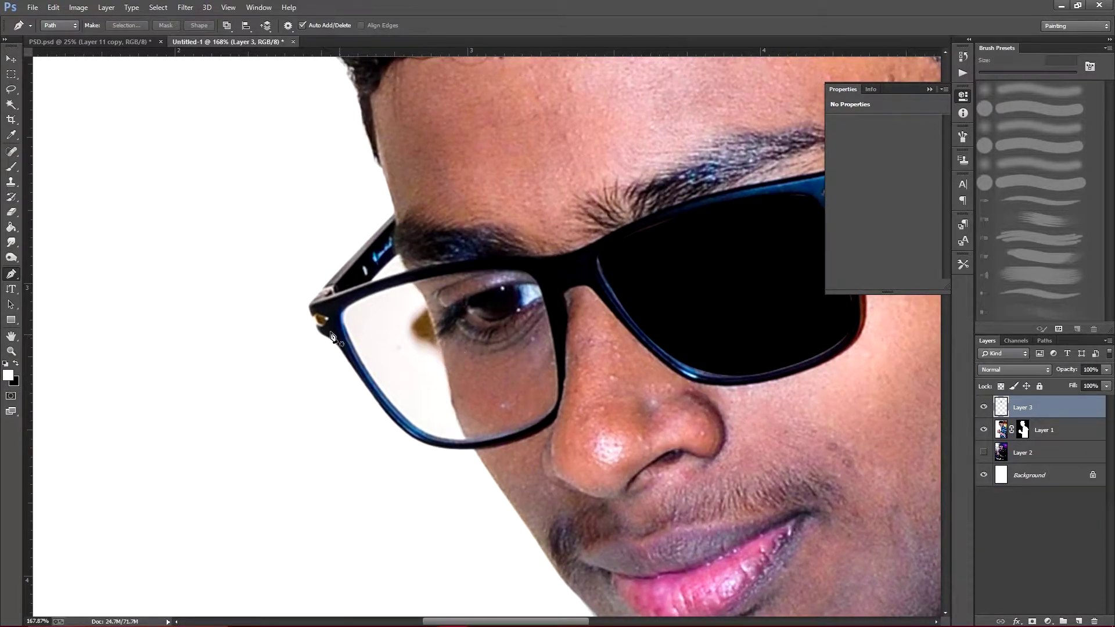
# Step: Trace a closed Pen path around the left lens, undoing one misplaced anchor
pyautogui.scroll(1, 341, 319)
pyautogui.scroll(1, 339, 318)
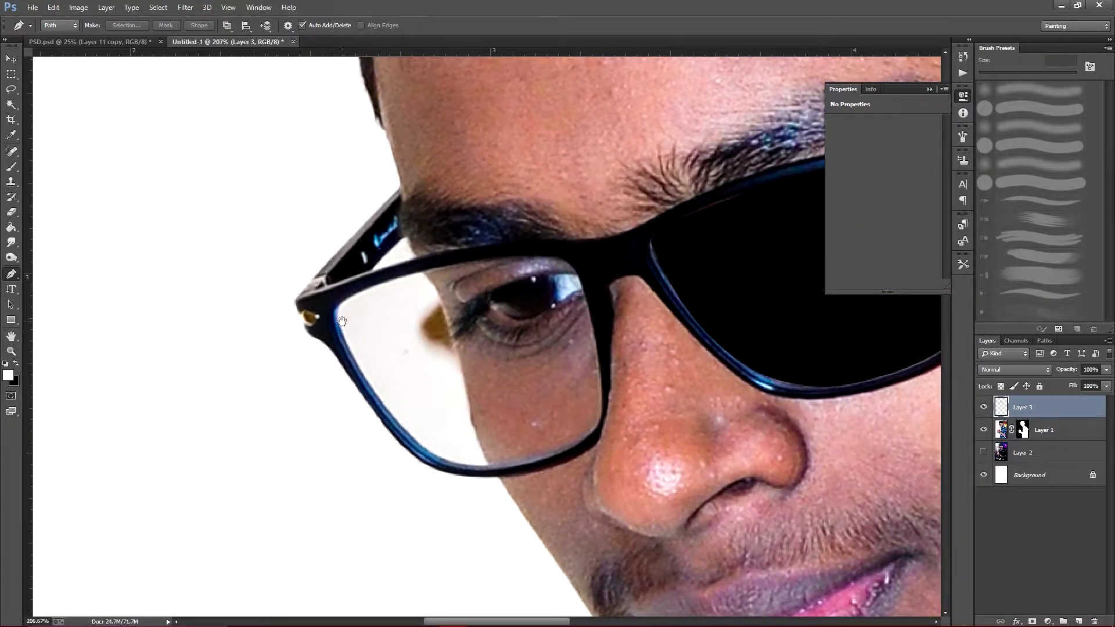
pyautogui.scroll(2, 337, 319)
pyautogui.click(337, 312)
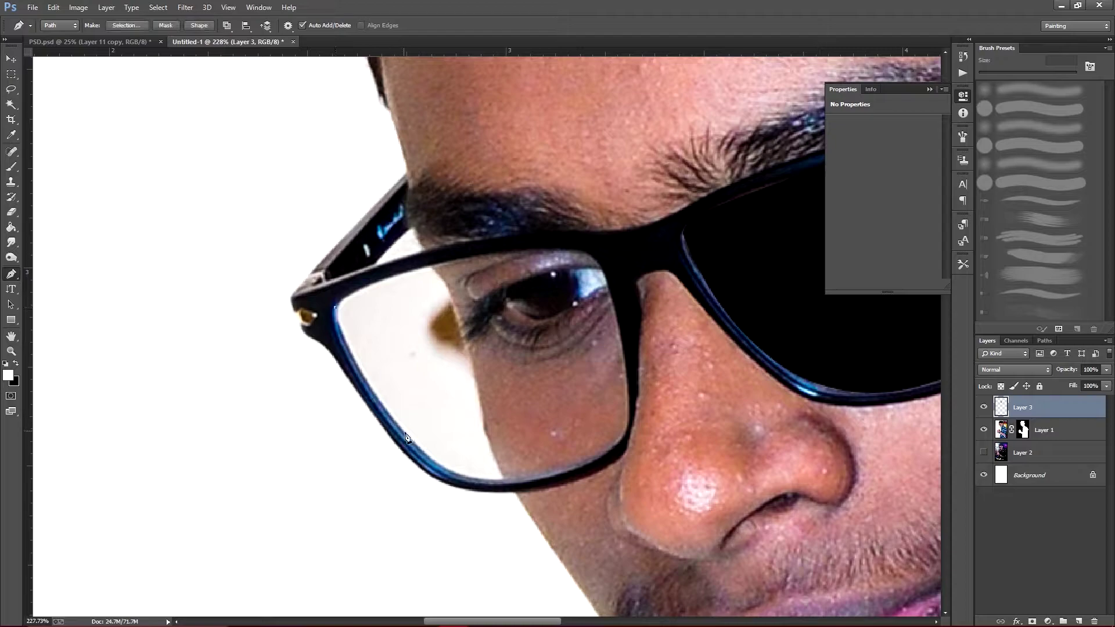
pyautogui.click(356, 404)
pyautogui.moveTo(532, 481); pyautogui.dragTo(600, 463)
pyautogui.hotkey('ctrl', 'z')
pyautogui.moveTo(610, 295); pyautogui.dragTo(562, 116)
pyautogui.keyDown('alt'); pyautogui.click(610, 295); pyautogui.keyUp('alt')
pyautogui.moveTo(557, 248); pyautogui.dragTo(508, 255)
pyautogui.click(336, 307)
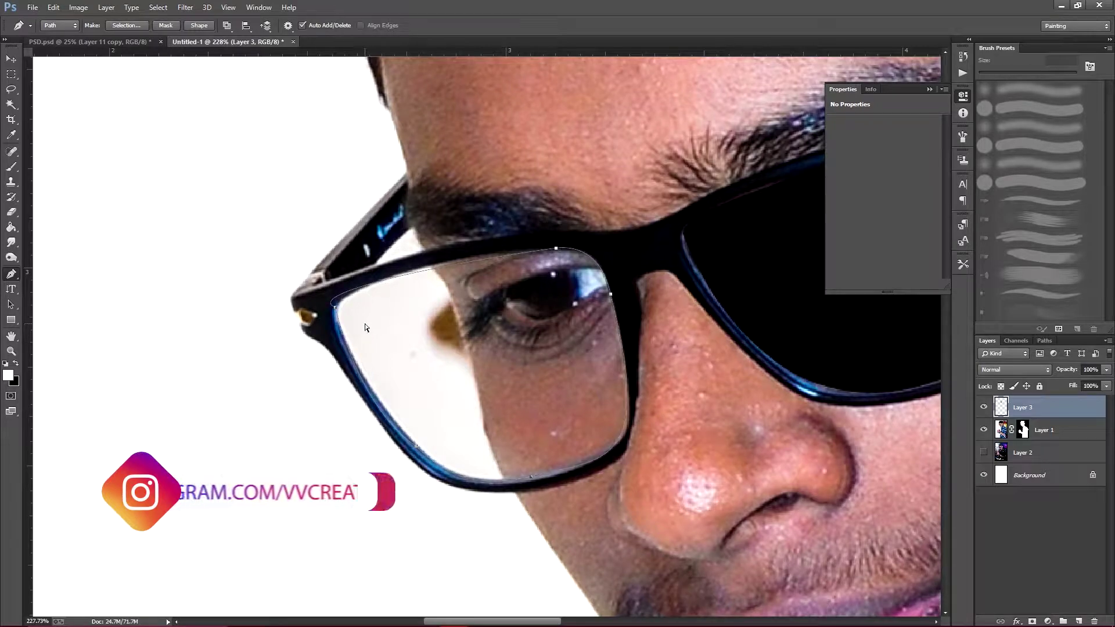
pyautogui.moveTo(349, 294); pyautogui.dragTo(301, 325)
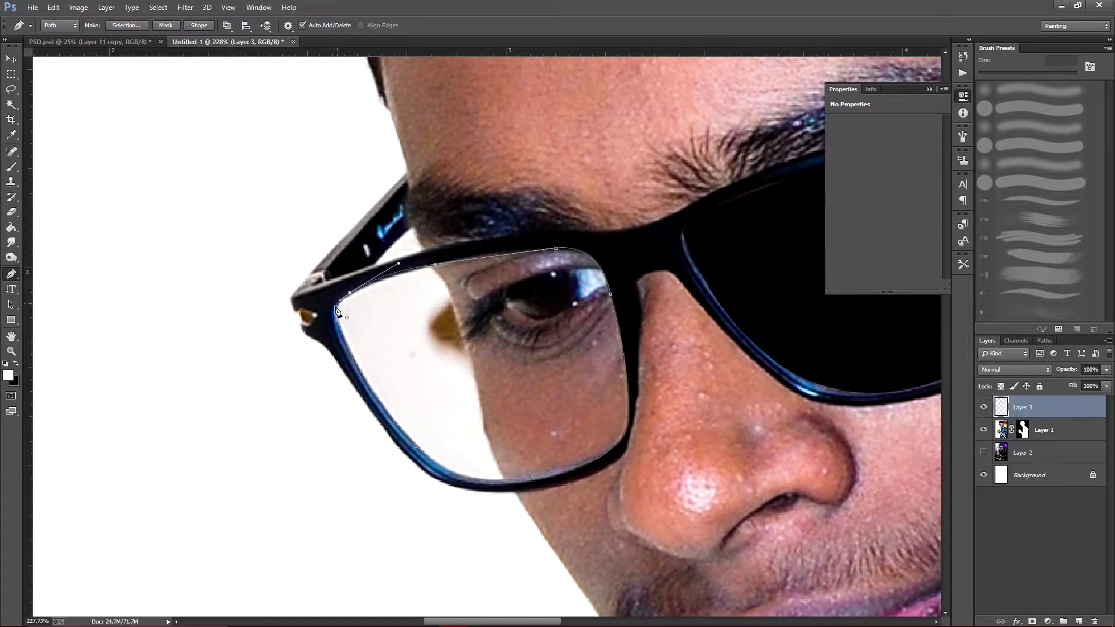
pyautogui.click(335, 311)
# Step: Make a selection from the left lens path, fill it black and deselect
pyautogui.rightClick(412, 317)
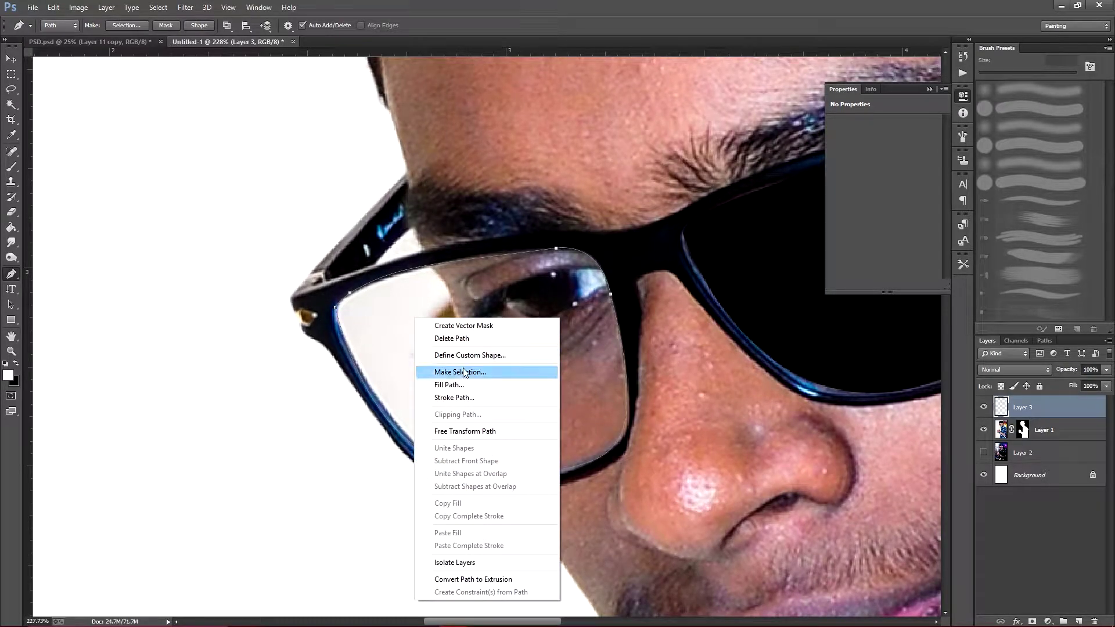
pyautogui.click(448, 374)
pyautogui.click(604, 186)
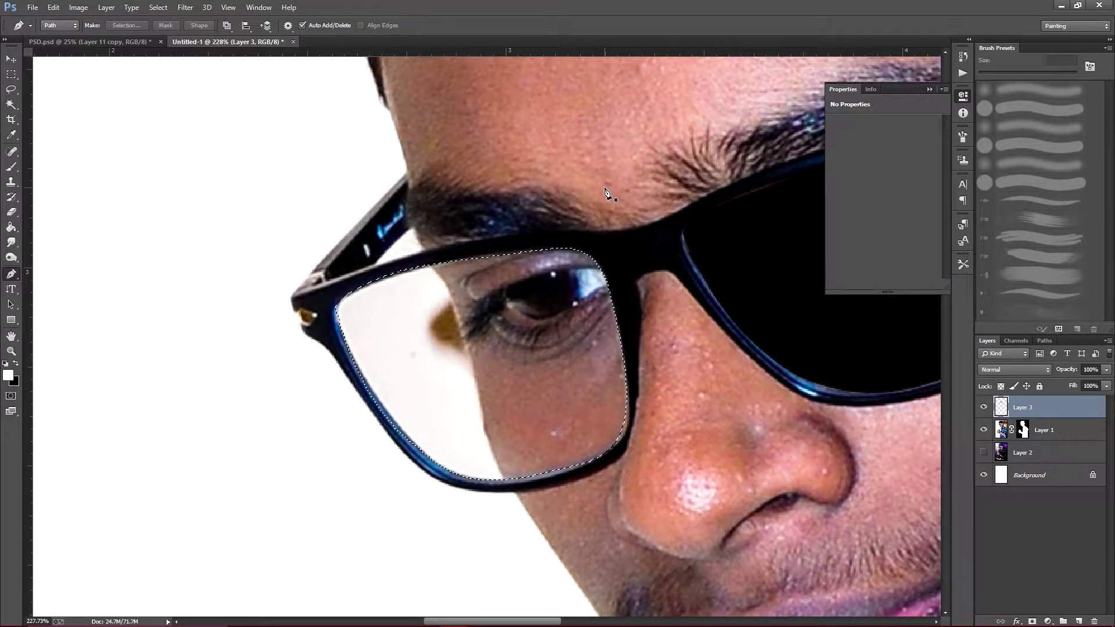
pyautogui.hotkey('ctrl', 'BackSpace')
pyautogui.hotkey('ctrl', 'd')
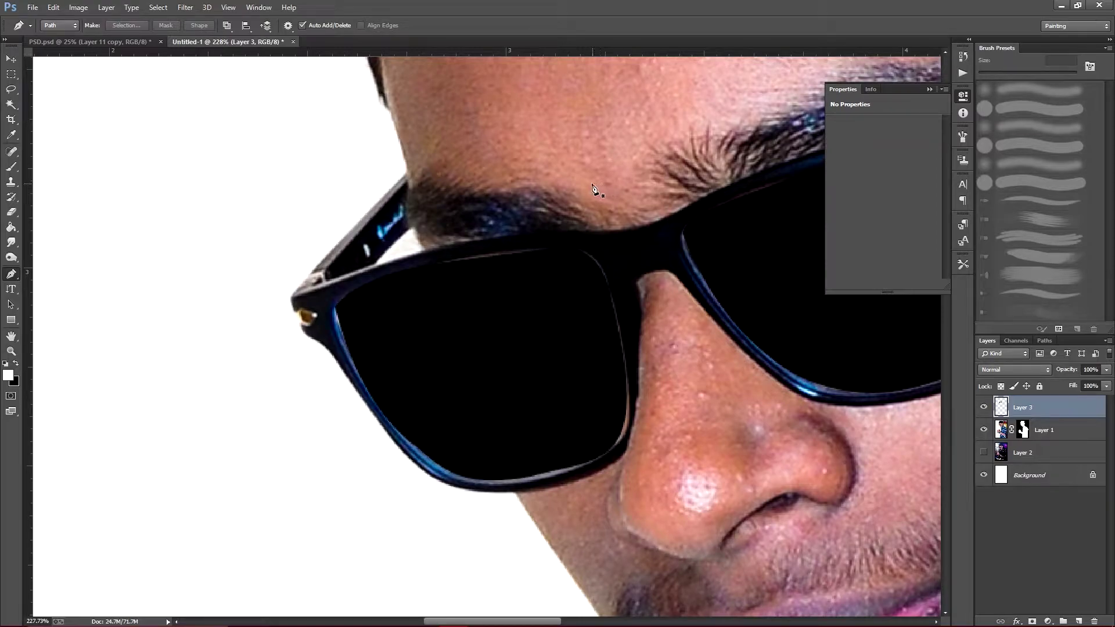
pyautogui.hotkey('ctrl', '0')
# Step: Add a new layer clipped to the black lens layer
pyautogui.press('v')
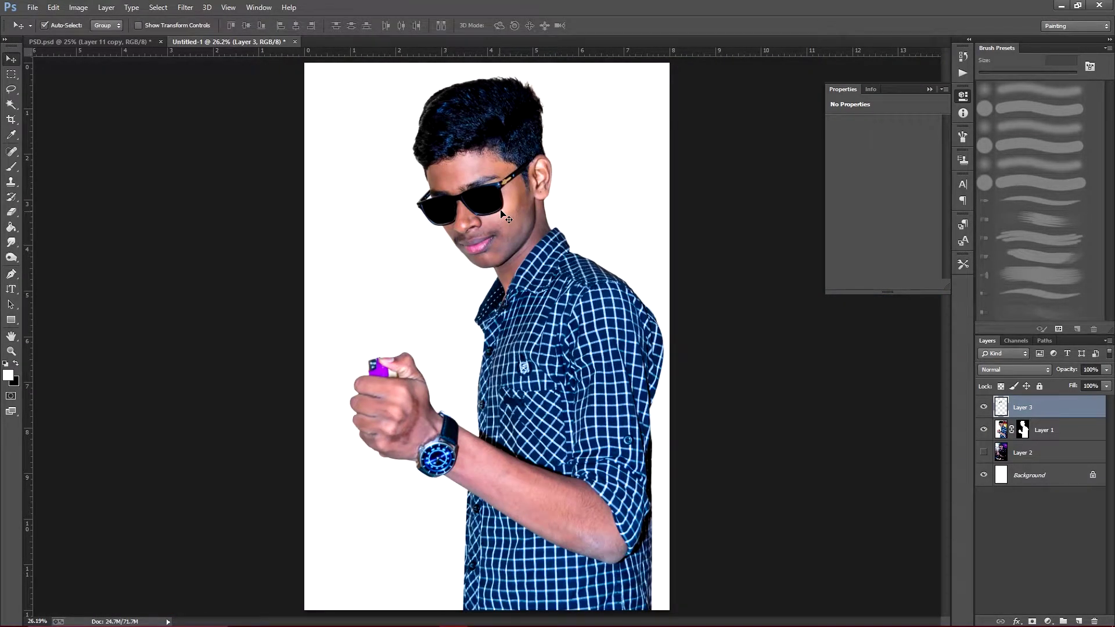
pyautogui.scroll(5, 484, 189)
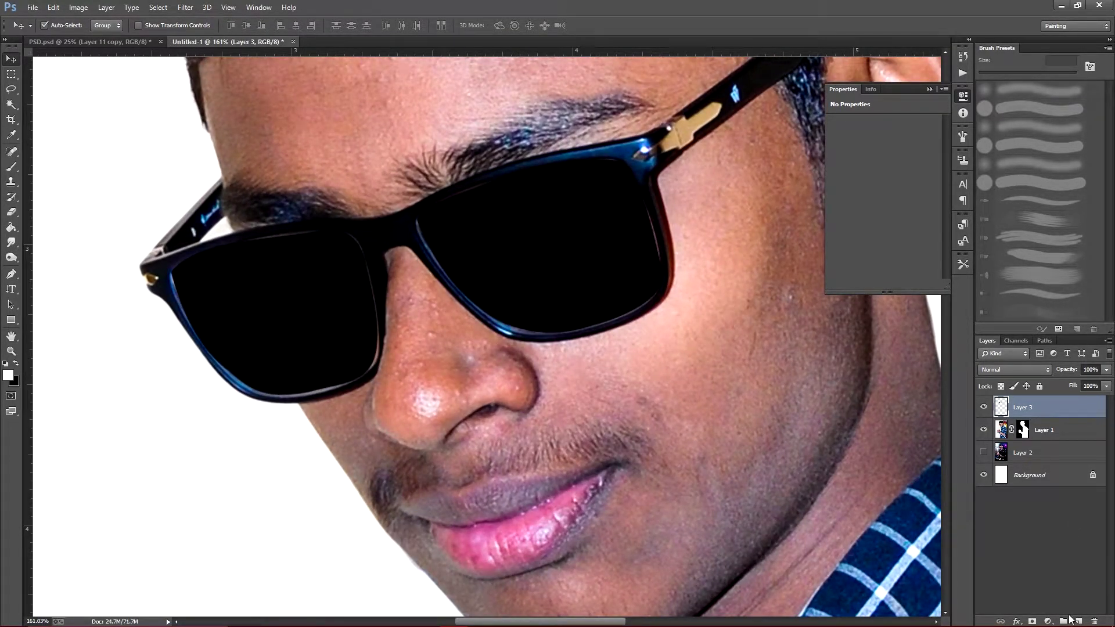
pyautogui.click(1079, 620)
pyautogui.keyDown('alt'); pyautogui.click(997, 415); pyautogui.keyUp('alt')
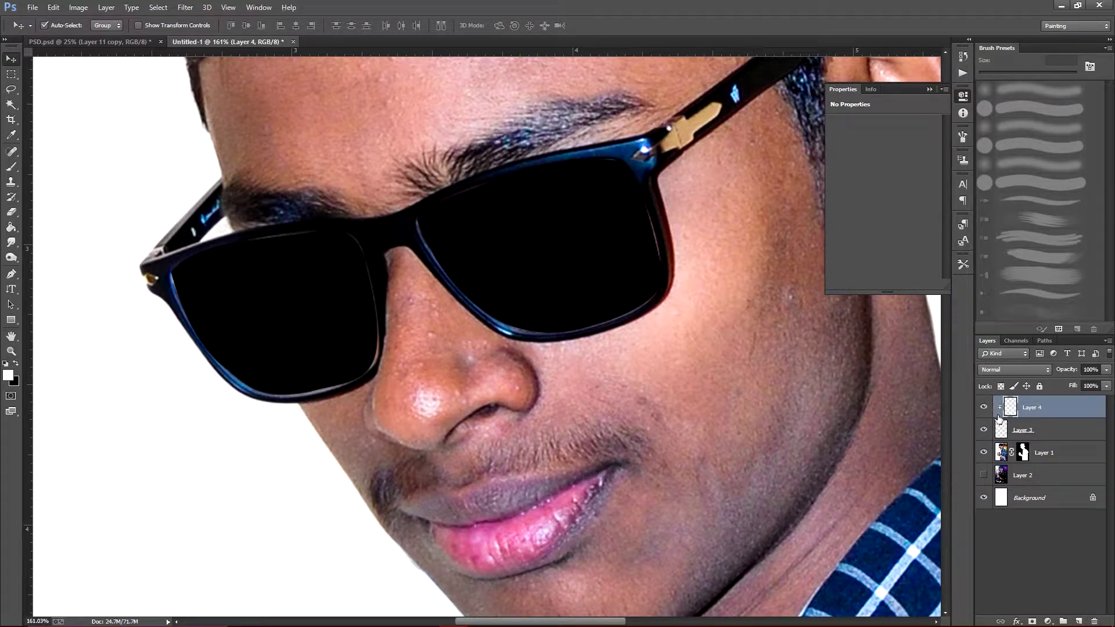
# Step: Paint a soft grey sheen onto the lenses with a 300 px low-opacity brush
pyautogui.click(10, 167)
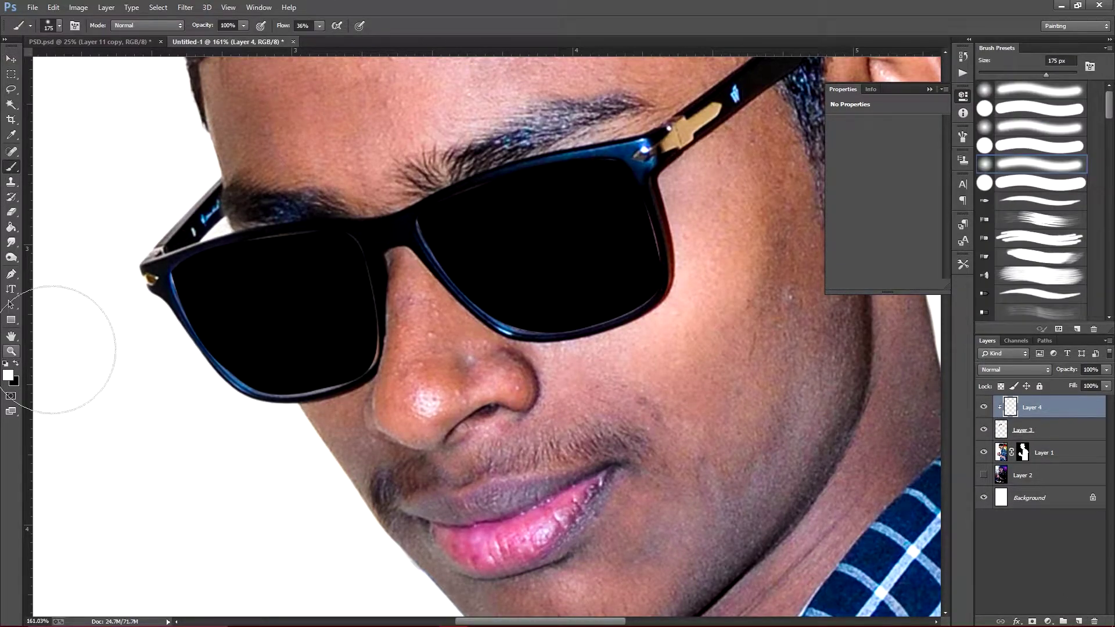
pyautogui.moveTo(192, 371); pyautogui.dragTo(279, 325)
pyautogui.hotkey('ctrl', 'z')
pyautogui.press(']')
pyautogui.press(']')
pyautogui.press(']')
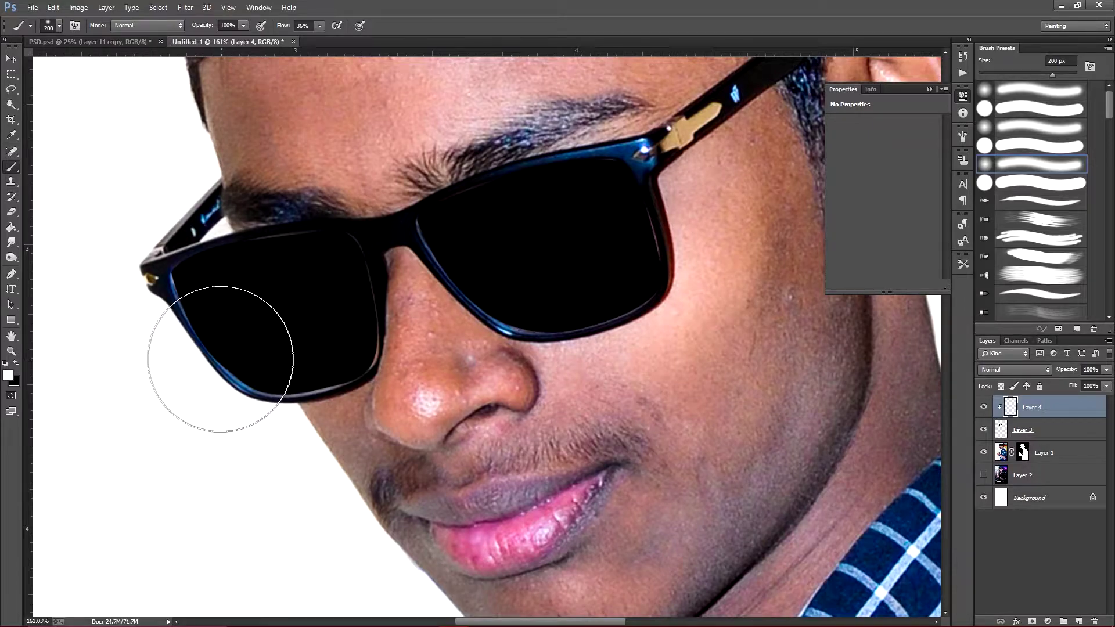
pyautogui.moveTo(203, 29); pyautogui.dragTo(180, 38)
pyautogui.press('Return')
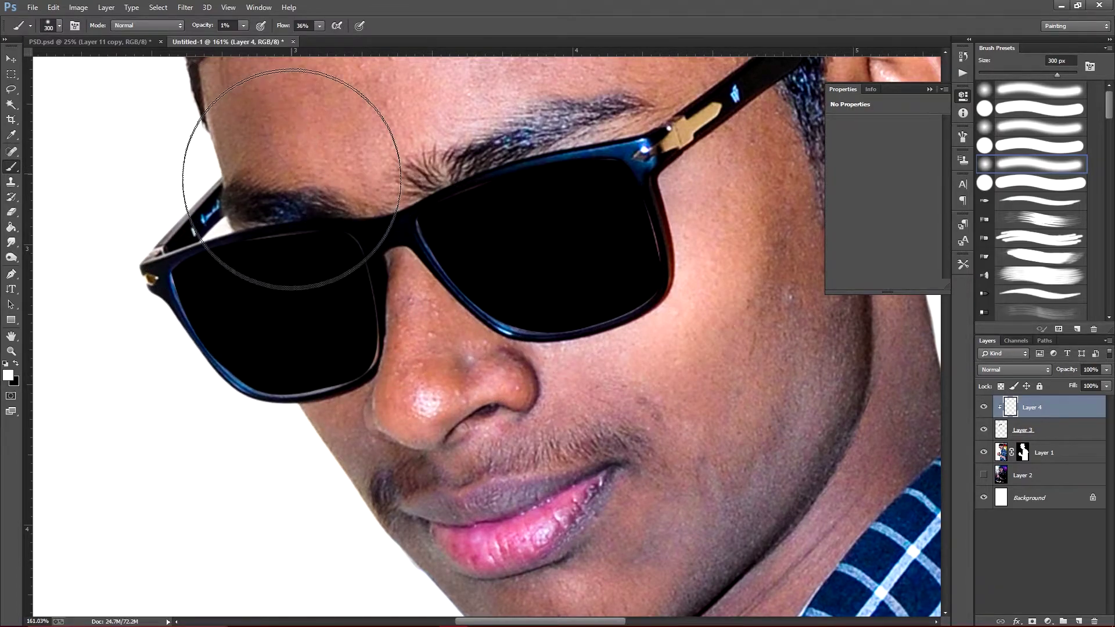
pyautogui.scroll(3, 287, 377)
pyautogui.moveTo(233, 211); pyautogui.dragTo(438, 192)
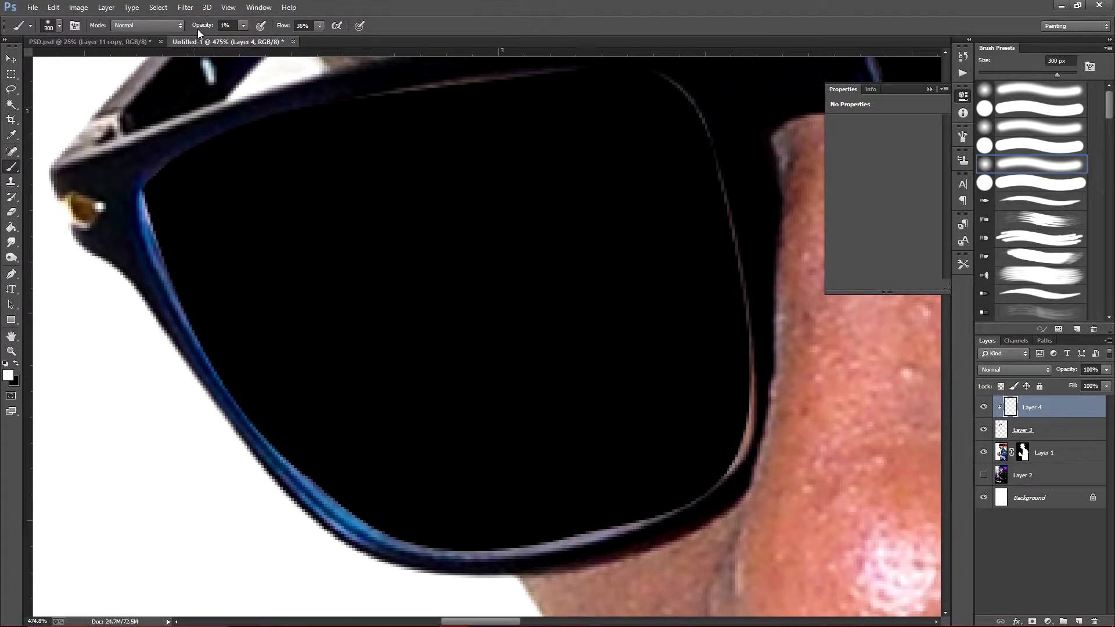
pyautogui.moveTo(197, 29); pyautogui.dragTo(238, 42)
pyautogui.click(446, 354)
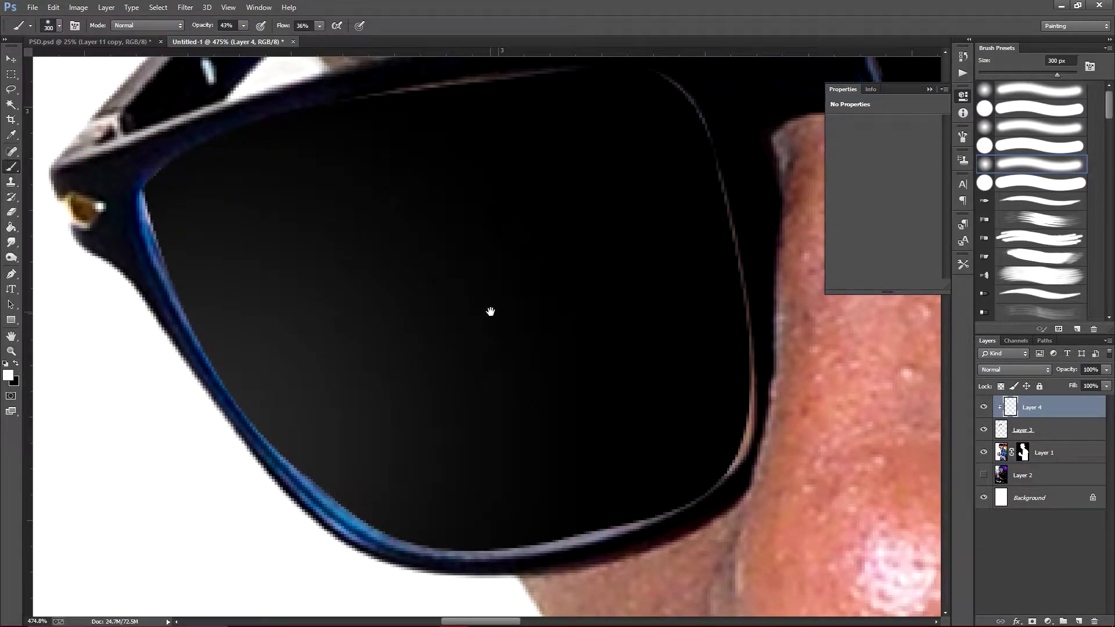
pyautogui.moveTo(490, 312); pyautogui.dragTo(191, 400)
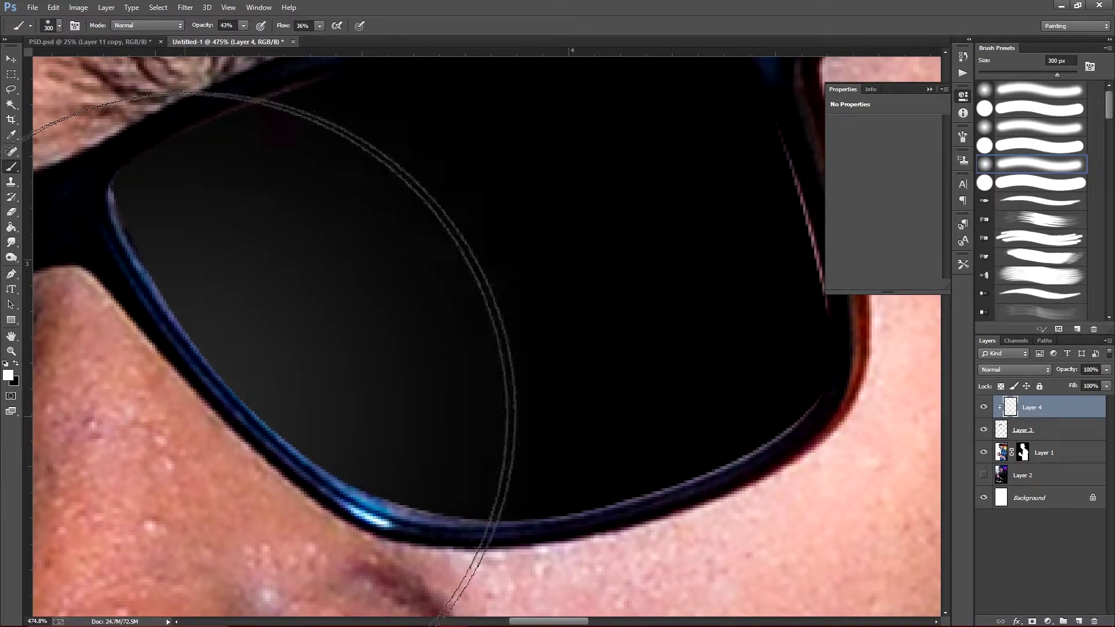
pyautogui.click(348, 366)
# Step: Hide the dark lens tint layer and browse the Sarkar folder via File > Open
pyautogui.press('v')
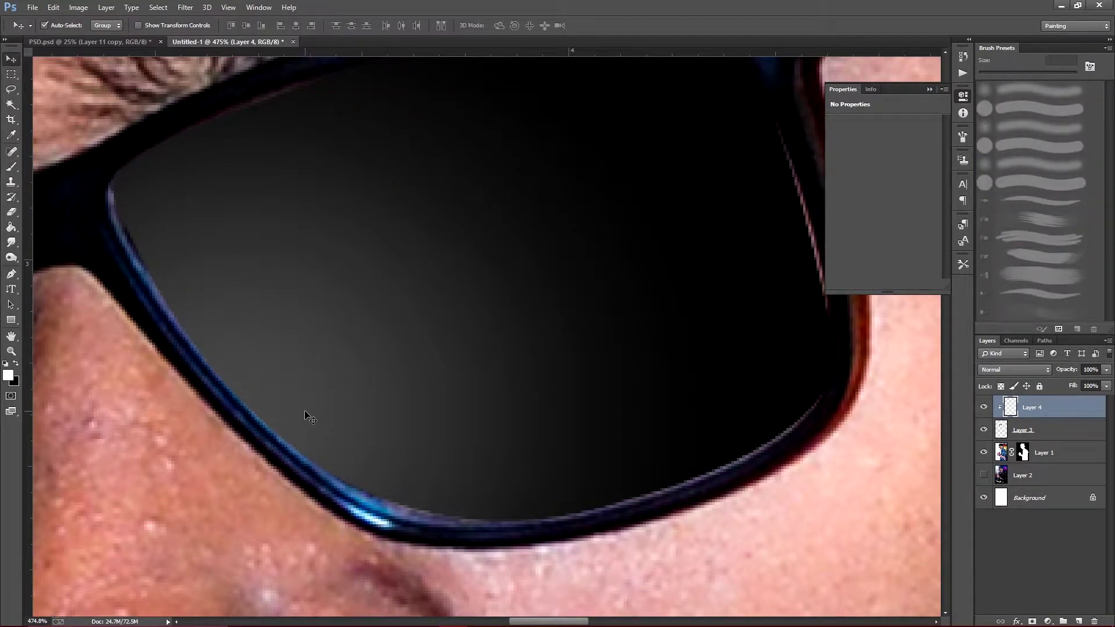
pyautogui.hotkey('ctrl', '0')
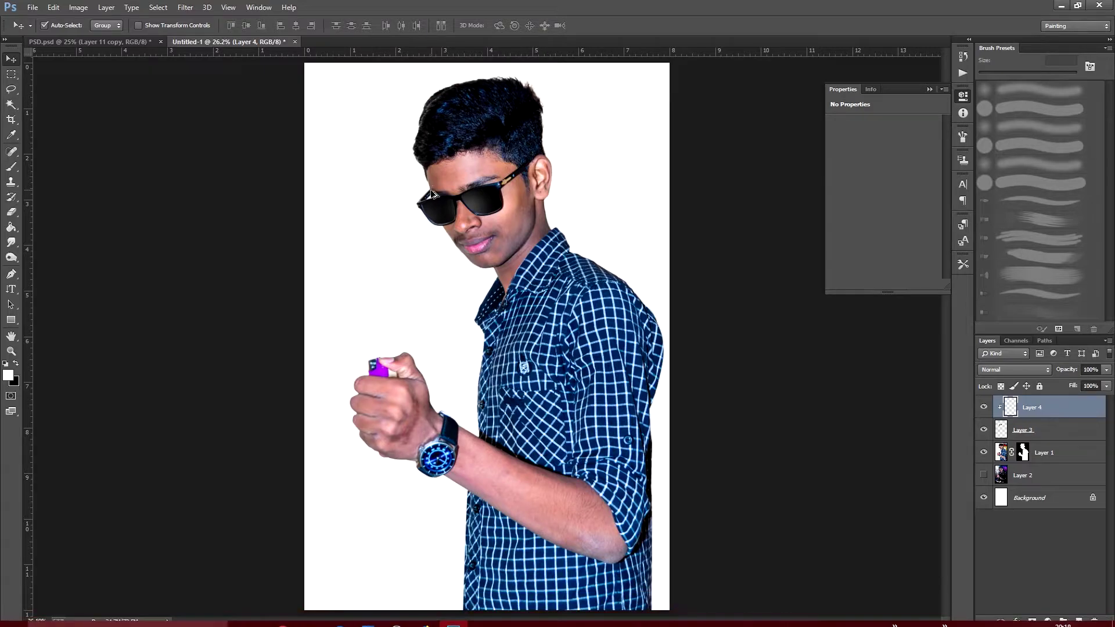
pyautogui.scroll(3, 432, 193)
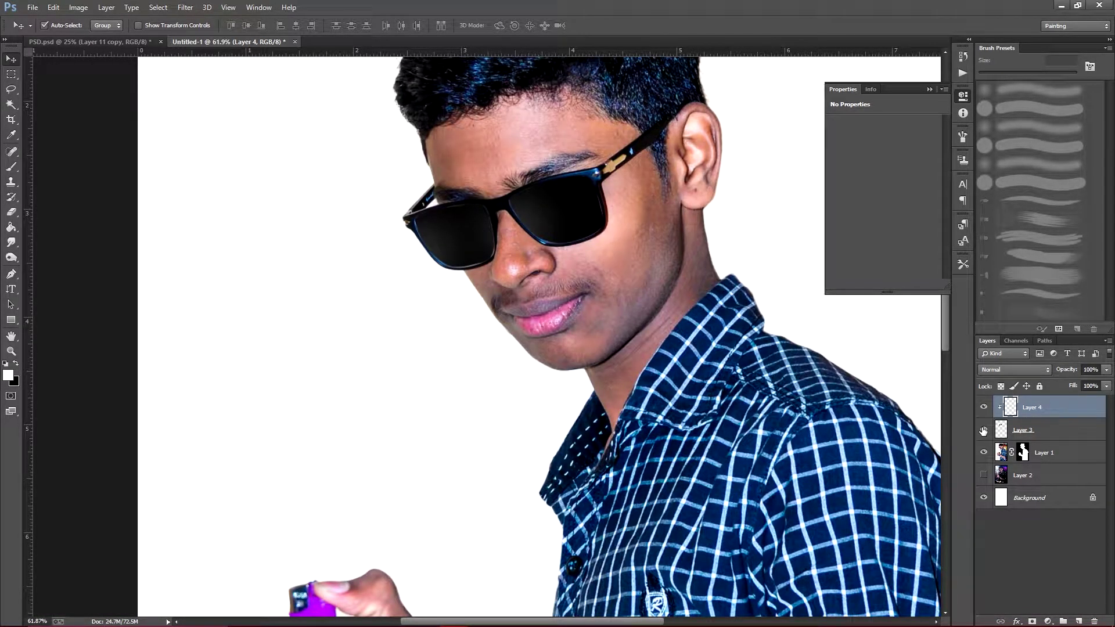
pyautogui.click(983, 429)
pyautogui.click(982, 429)
pyautogui.hotkey('ctrl', '0')
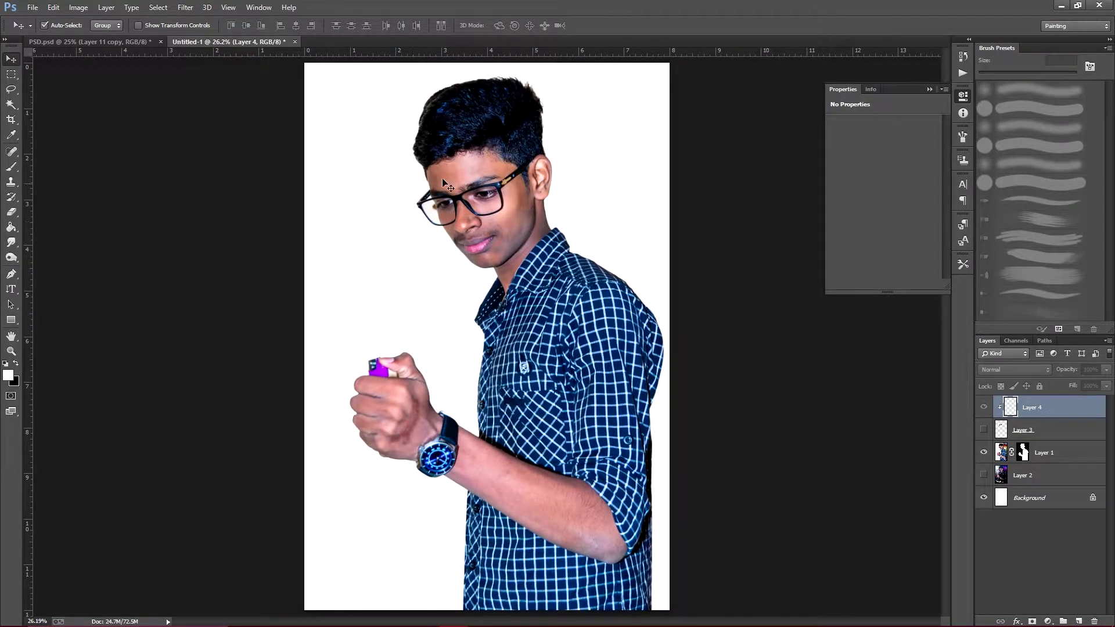
pyautogui.click(33, 8)
pyautogui.click(41, 30)
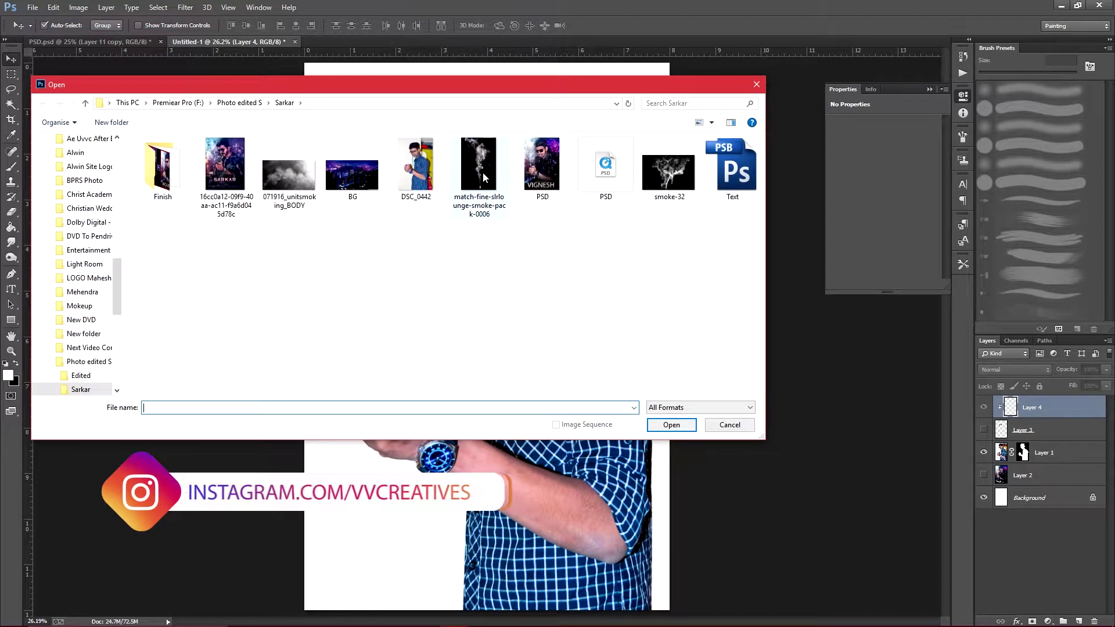
# Step: Open BG.jpg and bring the city image into Untitled-1
pyautogui.click(352, 174)
pyautogui.click(676, 430)
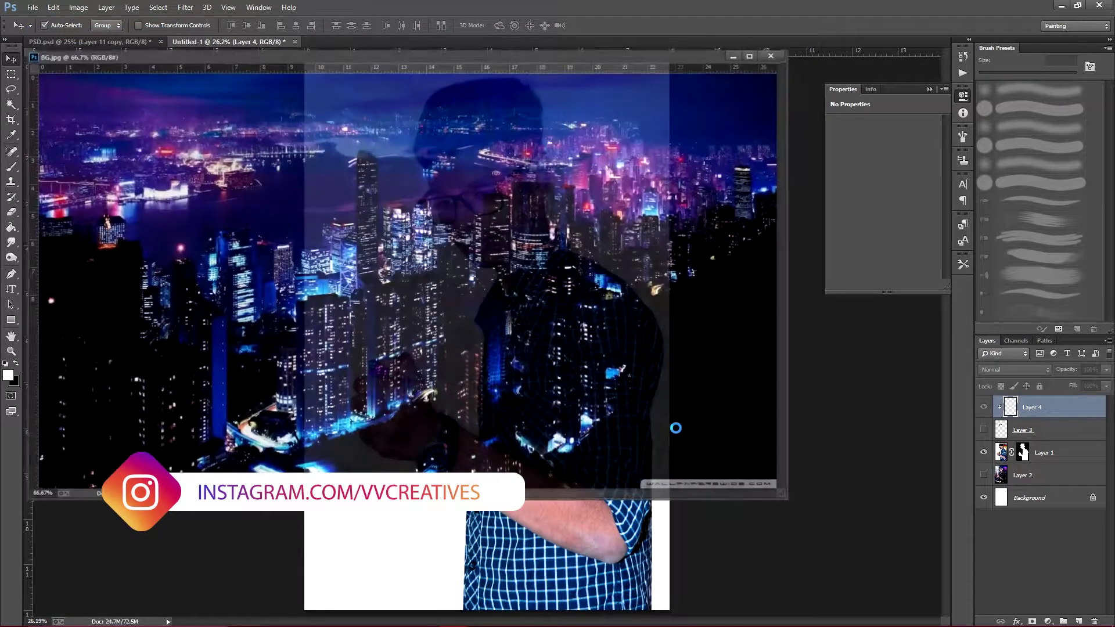
pyautogui.click(773, 55)
# Step: Unclip the city layer, scale it over the canvas, move it beneath the subject, and hide Layer 2
pyautogui.hotkey('ctrl', 't')
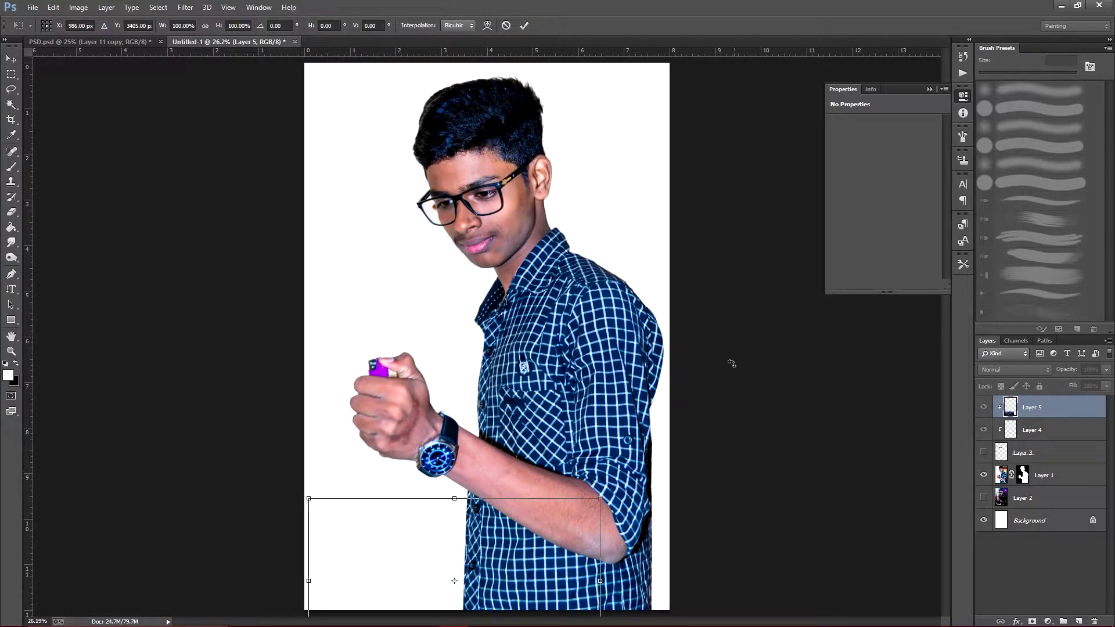
pyautogui.press('Return')
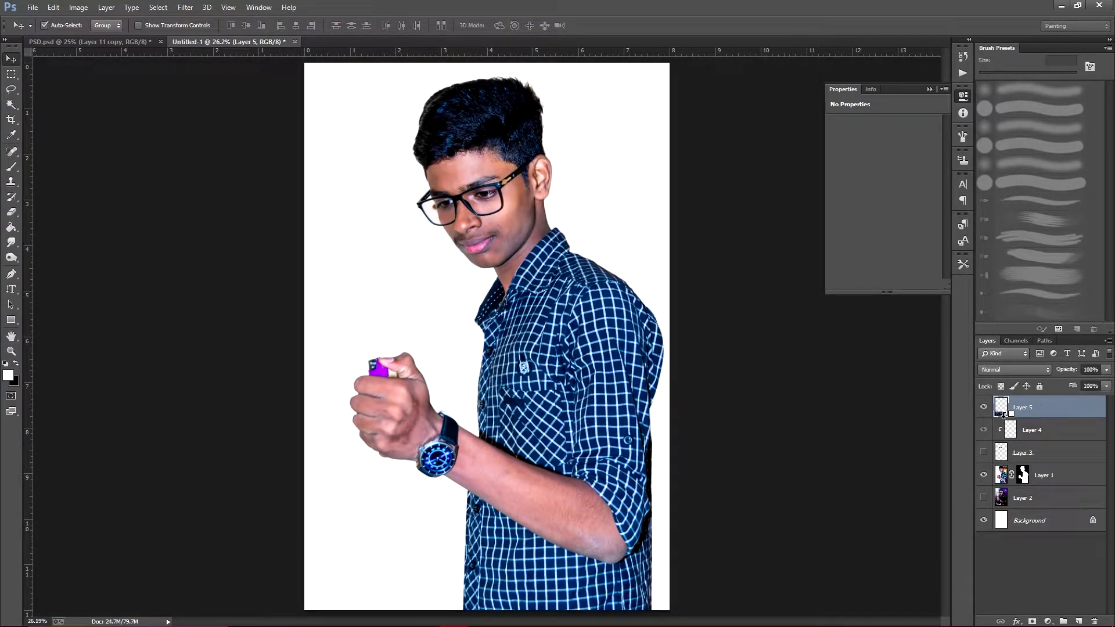
pyautogui.keyDown('alt'); pyautogui.click(1003, 413); pyautogui.keyUp('alt')
pyautogui.hotkey('ctrl', 't')
pyautogui.moveTo(604, 498); pyautogui.dragTo(423, 226)
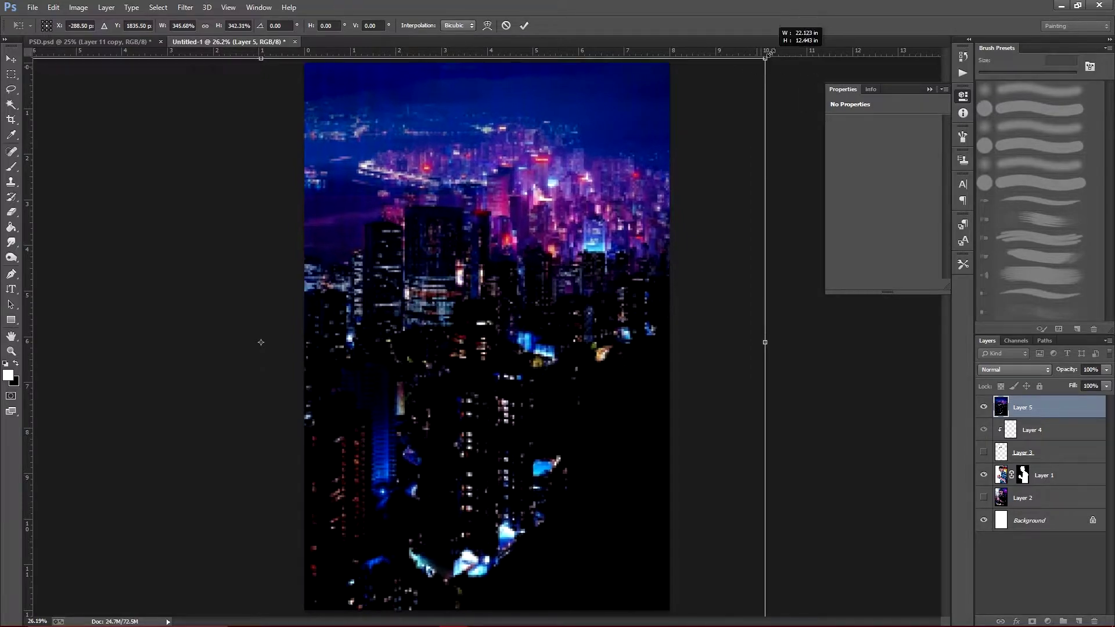
pyautogui.press('Return')
pyautogui.moveTo(1029, 412); pyautogui.dragTo(1035, 494)
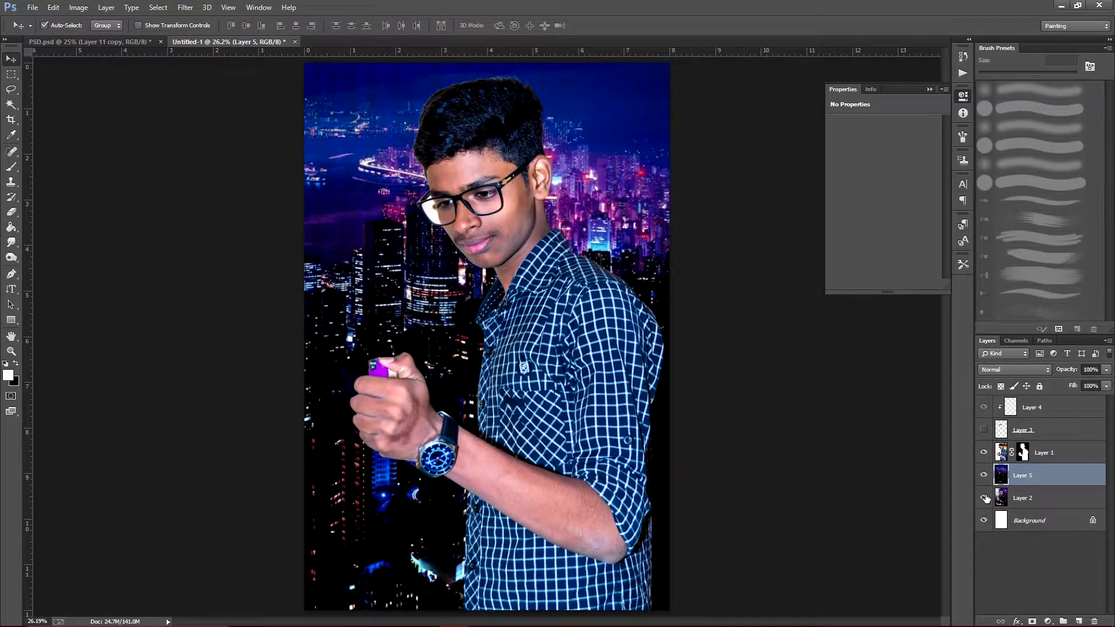
pyautogui.click(984, 497)
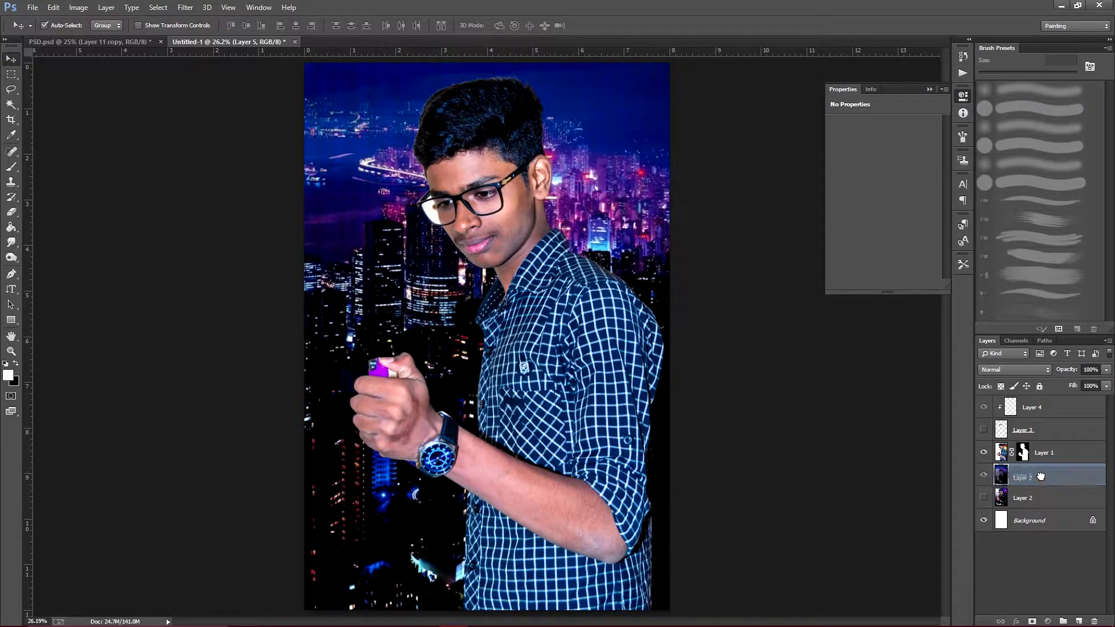
# Step: Move Layer 2 to the top and toggle it to compare with the finished poster
pyautogui.moveTo(1036, 500); pyautogui.dragTo(1042, 411)
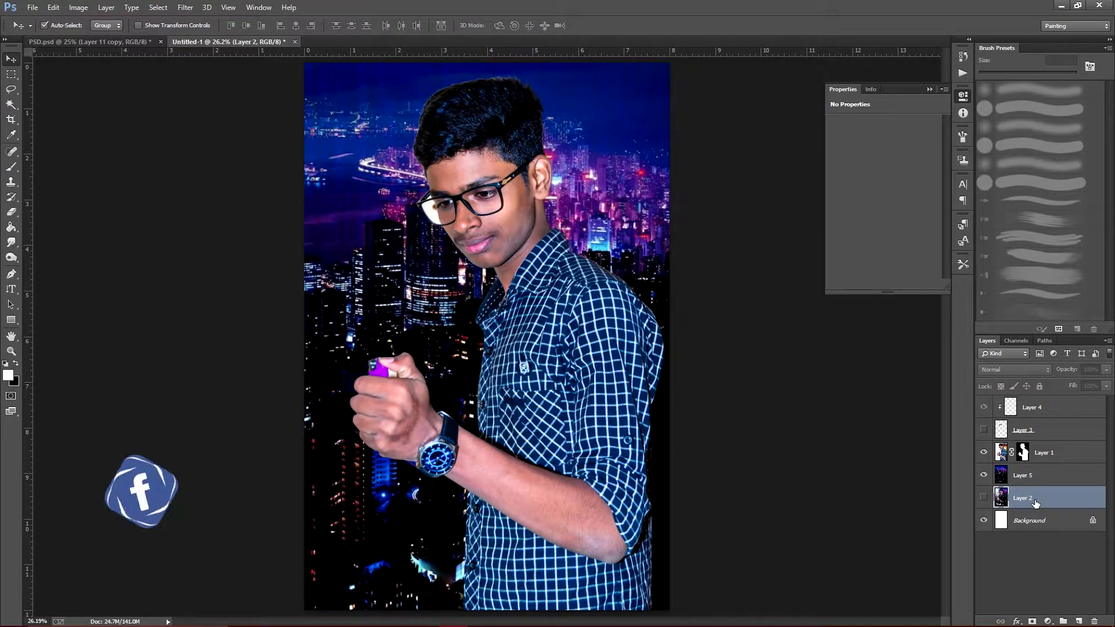
pyautogui.click(983, 407)
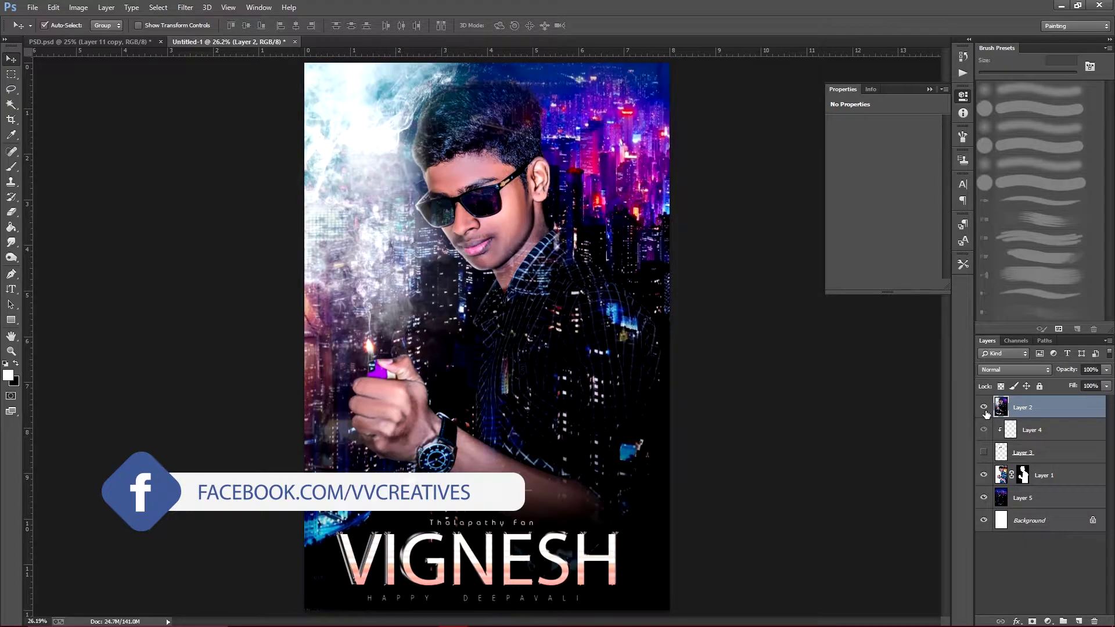
pyautogui.click(983, 407)
pyautogui.click(984, 407)
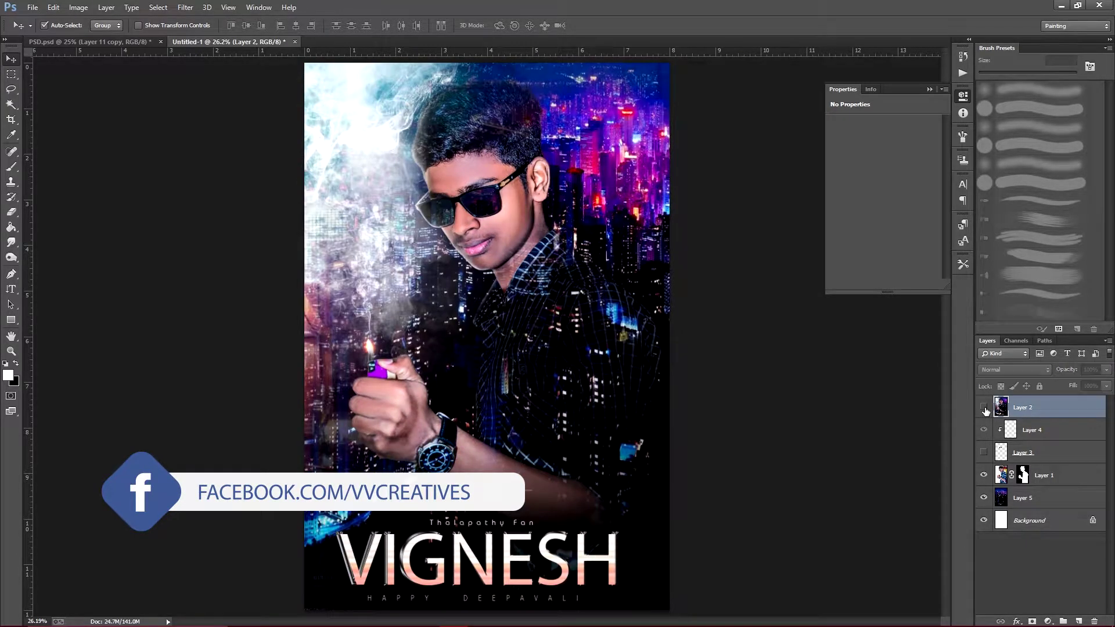
# Step: Shift and enlarge the city background so it fills the canvas to the bottom edge
pyautogui.moveTo(652, 250)
pyautogui.mouseDown()
pyautogui.moveTo(591, 219)
pyautogui.moveTo(712, 224)
pyautogui.mouseUp()
pyautogui.moveTo(629, 210); pyautogui.dragTo(619, 193)
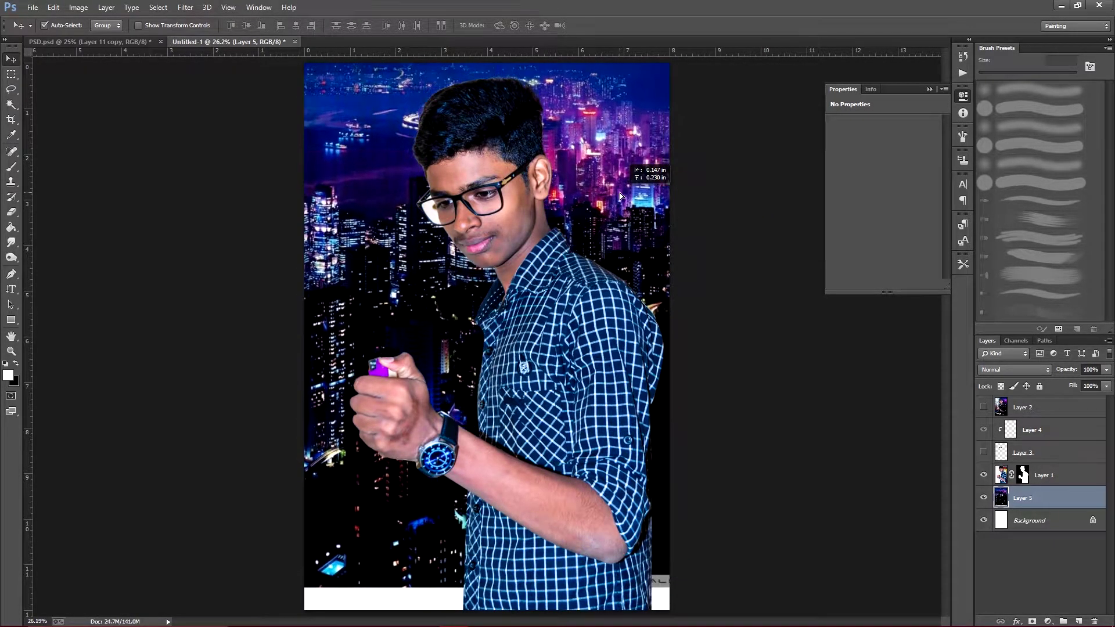
pyautogui.hotkey('ctrl', 't')
pyautogui.moveTo(304, 586); pyautogui.dragTo(305, 609)
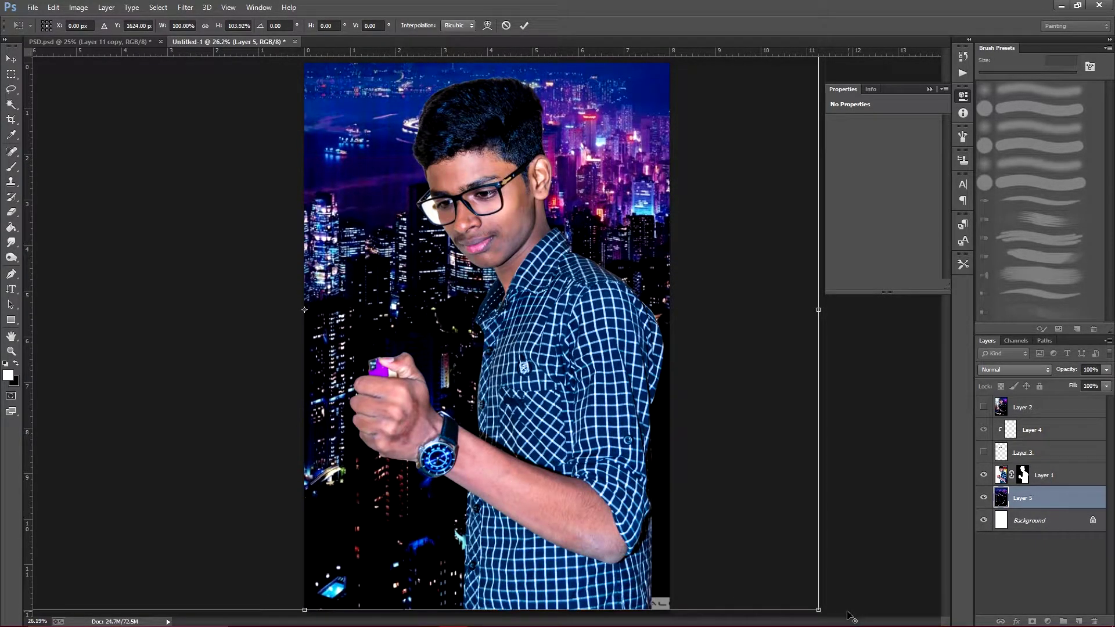
pyautogui.moveTo(827, 612); pyautogui.dragTo(682, 494)
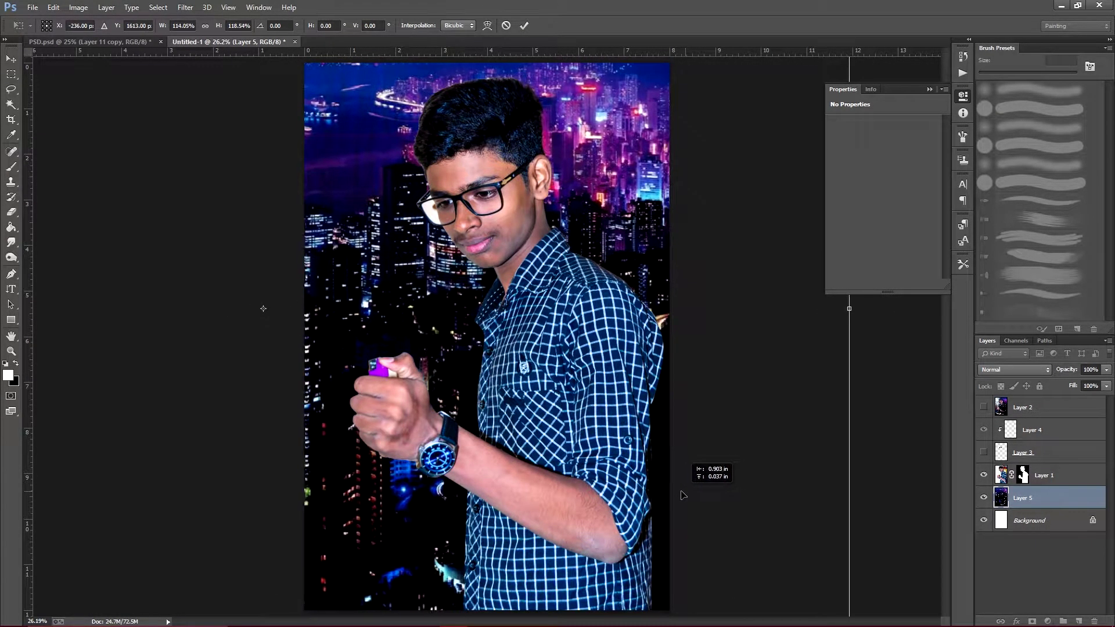
pyautogui.press('Return')
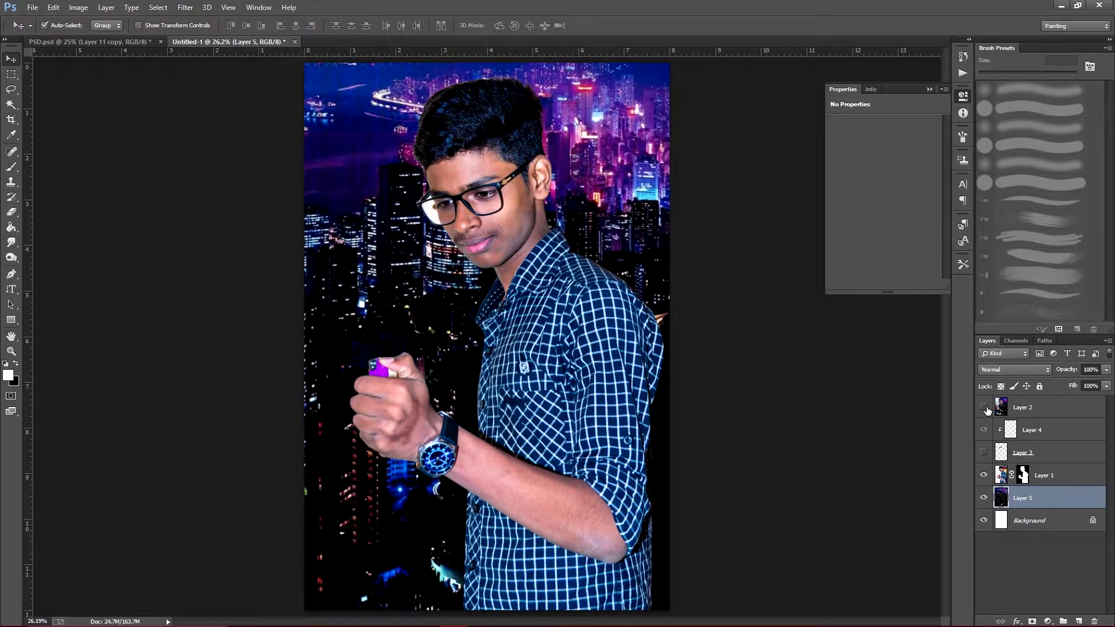
# Step: Reposition the city behind the young man and move hidden Layer 2 beneath Layer 5
pyautogui.click(983, 408)
pyautogui.click(983, 408)
pyautogui.click(983, 407)
pyautogui.moveTo(546, 127); pyautogui.dragTo(620, 162)
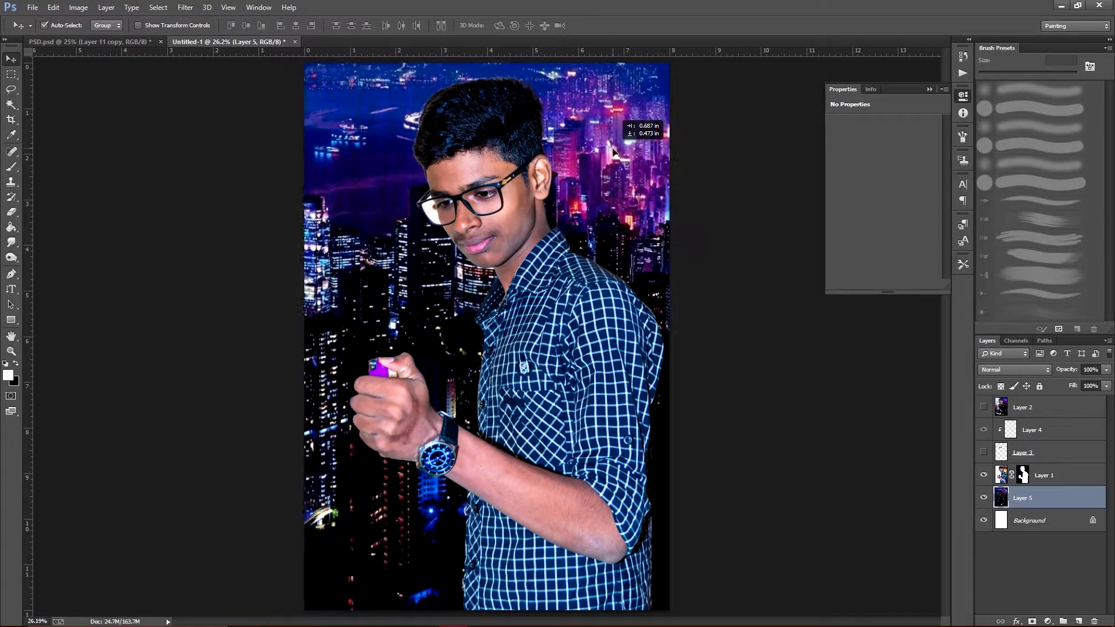
pyautogui.click(984, 407)
pyautogui.moveTo(1021, 407); pyautogui.dragTo(1031, 510)
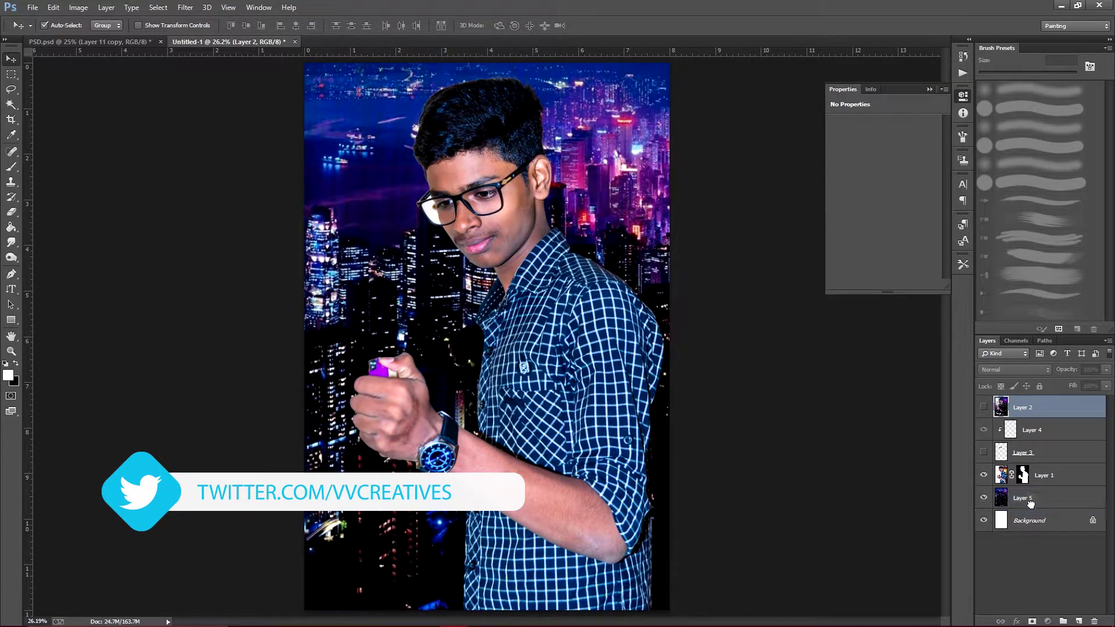
pyautogui.moveTo(1039, 410); pyautogui.dragTo(1027, 506)
pyautogui.click(983, 475)
pyautogui.click(1026, 476)
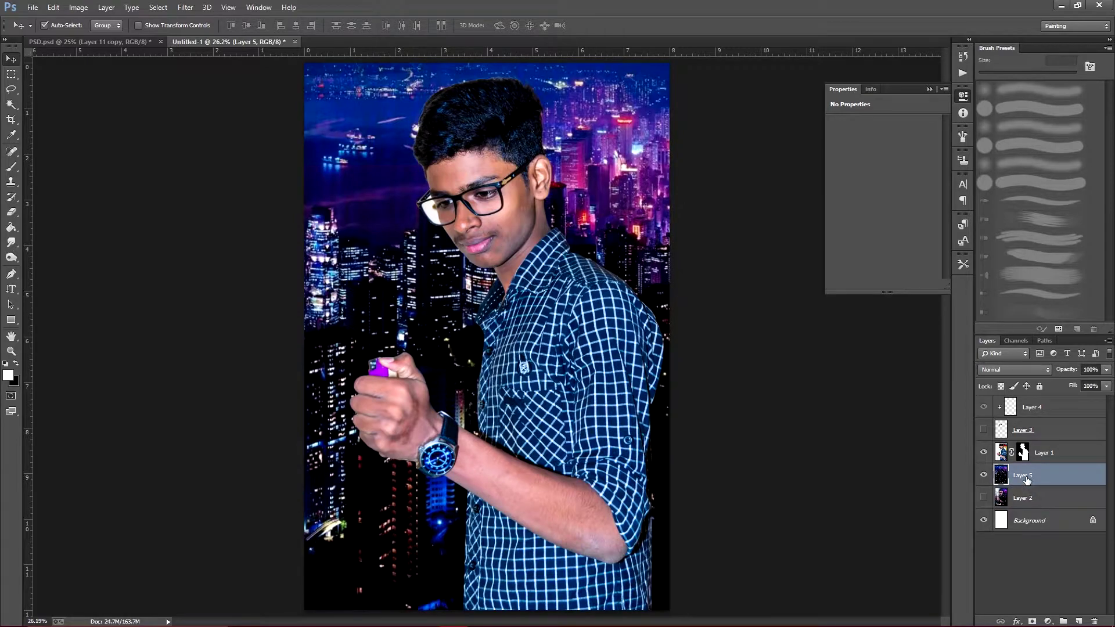
# Step: Shift Layer 5's city background with Hue/Saturation set to hue +12 and saturation +45
pyautogui.hotkey('ctrl', 'u')
pyautogui.moveTo(768, 239); pyautogui.dragTo(778, 240)
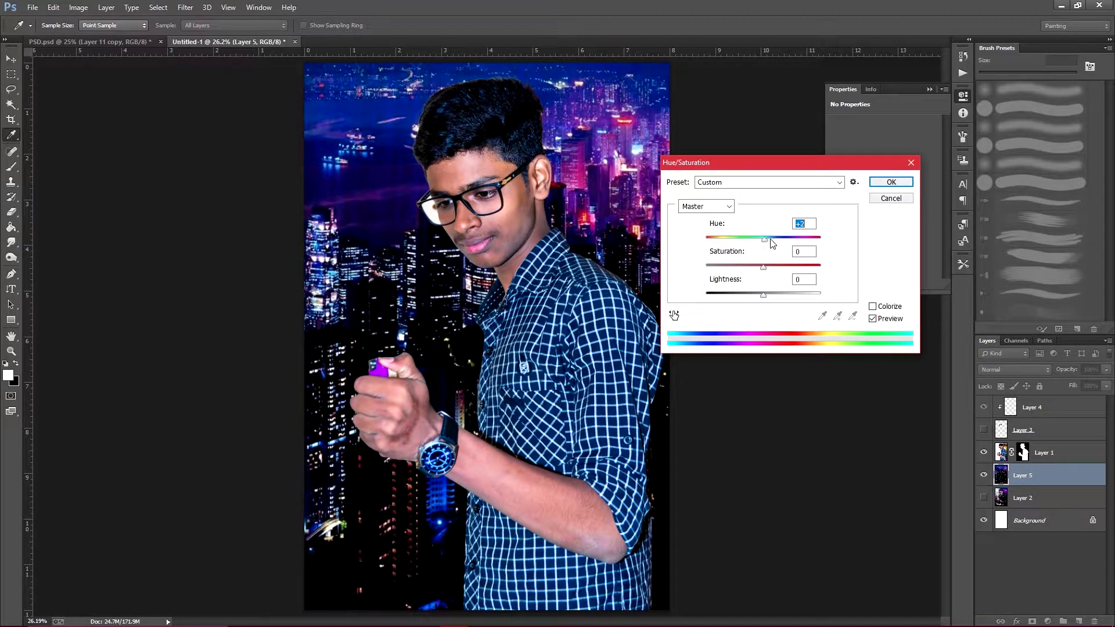
pyautogui.moveTo(777, 243); pyautogui.dragTo(794, 265)
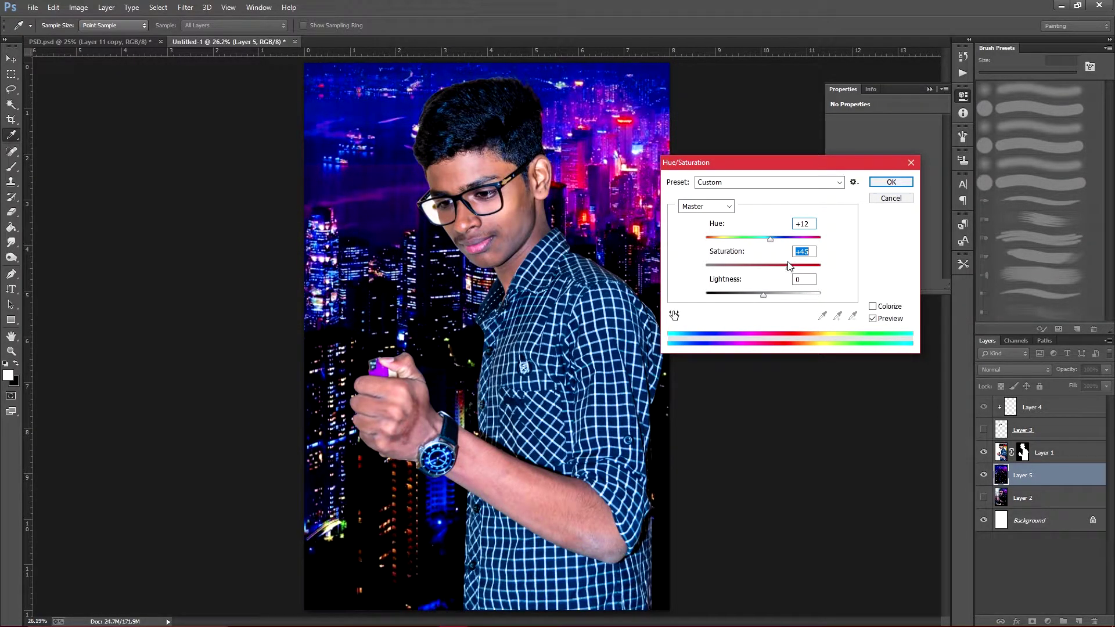
pyautogui.click(890, 181)
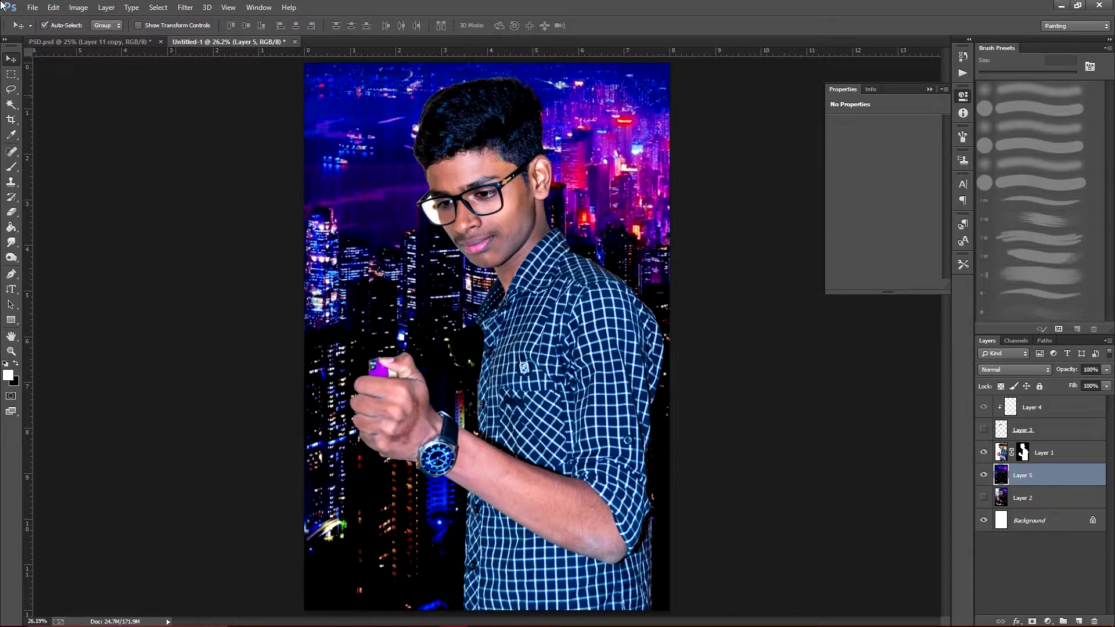
pyautogui.click(983, 475)
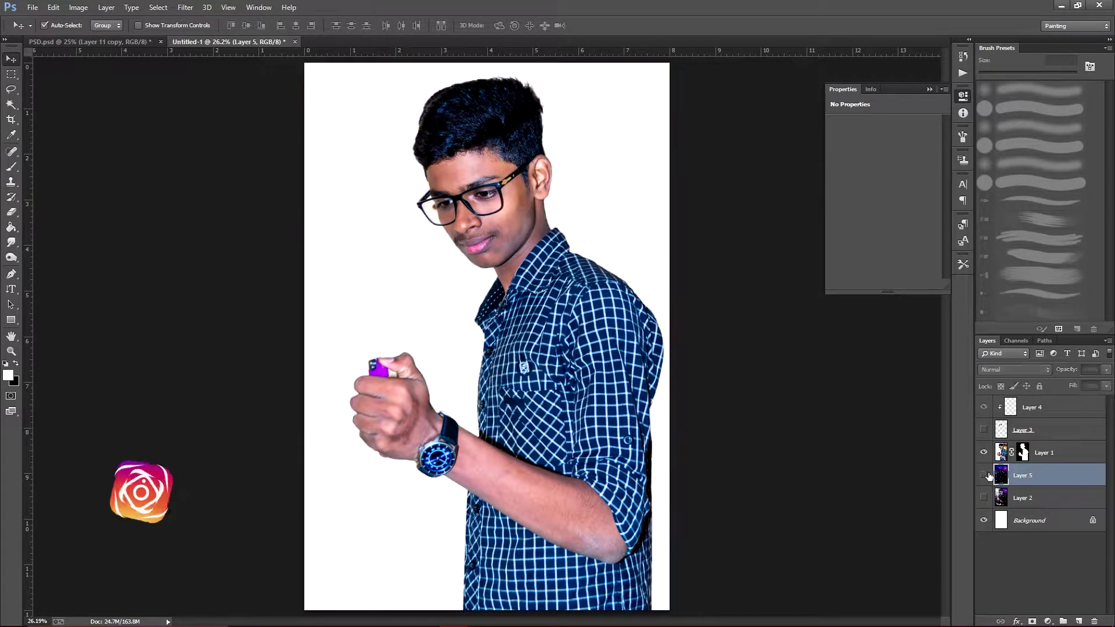
# Step: Lasso the upper-left area and tint it cyan with hue -49 and saturation +91
pyautogui.press('l')
pyautogui.moveTo(410, 63)
pyautogui.mouseDown()
pyautogui.moveTo(273, 253)
pyautogui.moveTo(290, 63)
pyautogui.mouseUp()
pyautogui.hotkey('ctrl', 'u')
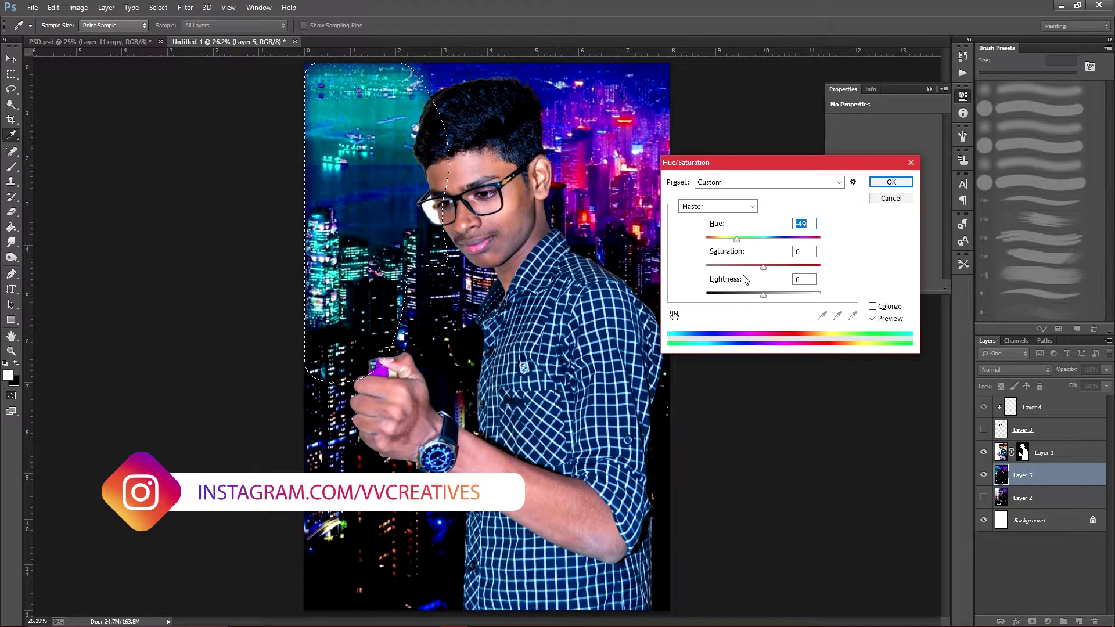
pyautogui.click(890, 182)
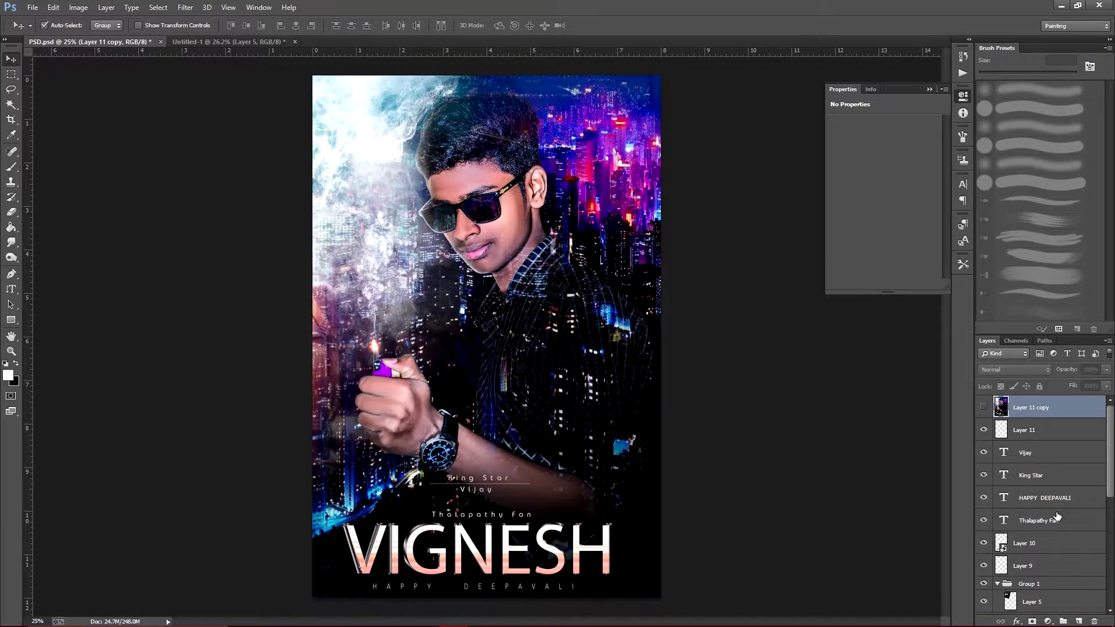
# Step: In Untitled-1, smooth the cheek and jaw skin on Layer 1 copy with the Mixer Brush
pyautogui.click(256, 42)
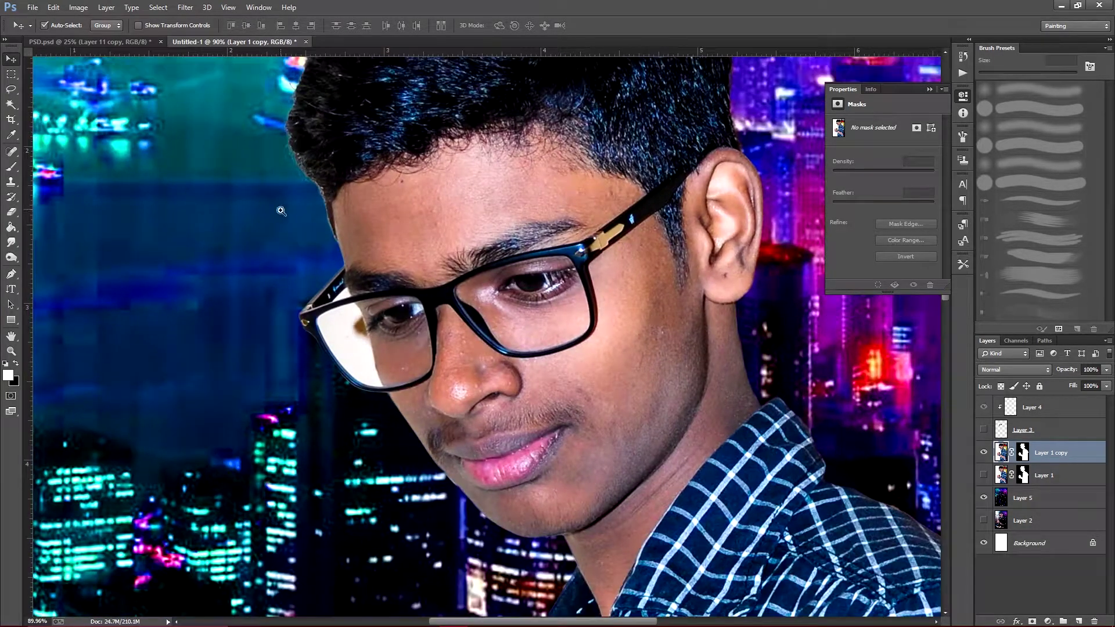
pyautogui.moveTo(11, 167); pyautogui.dragTo(53, 203)
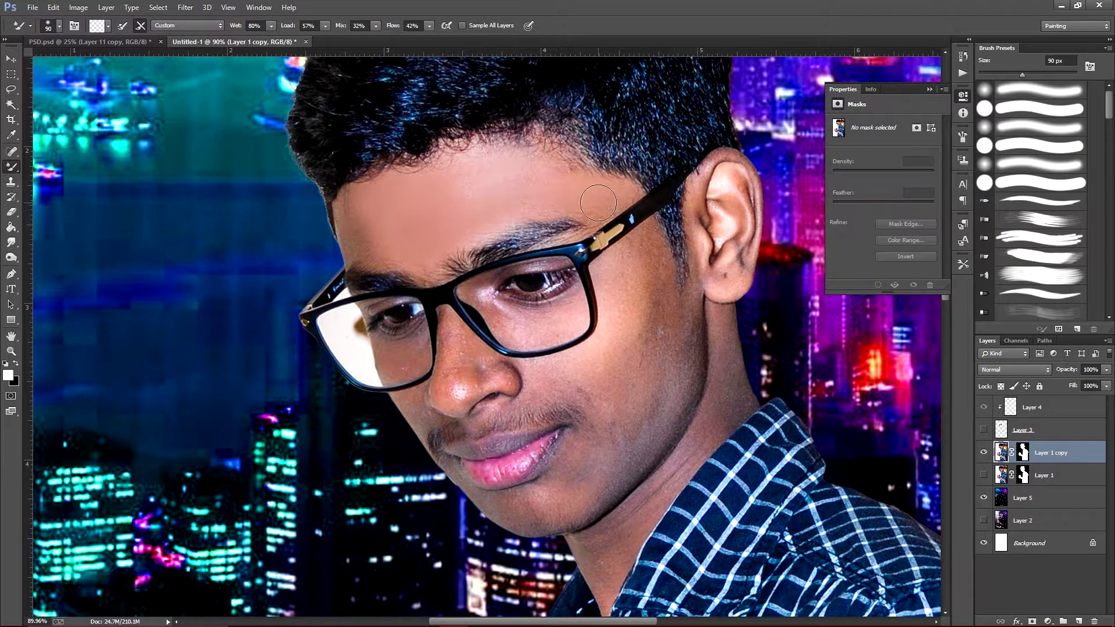
pyautogui.scroll(3, 411, 238)
pyautogui.press(']')
pyautogui.press(']')
pyautogui.scroll(-5, 581, 290)
pyautogui.hscroll(5, 581, 290)
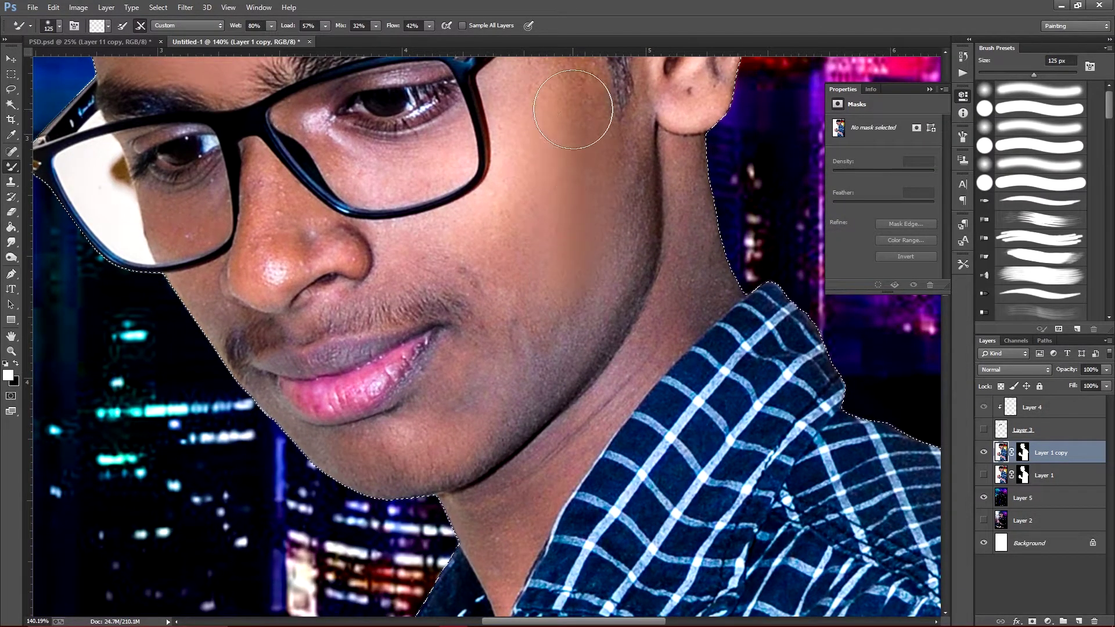
pyautogui.moveTo(586, 325); pyautogui.dragTo(509, 261)
# Step: Blend the skin around the nose, mouth, chin, ear and neck with the Mixer Brush
pyautogui.press('[')
pyautogui.press('[')
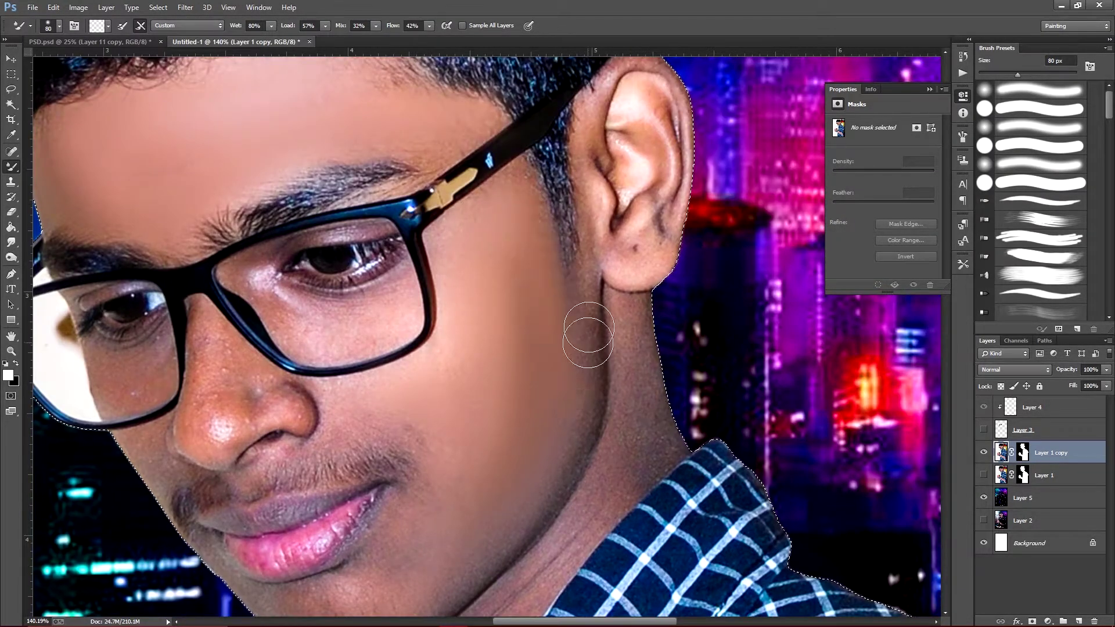
pyautogui.scroll(-3, 592, 423)
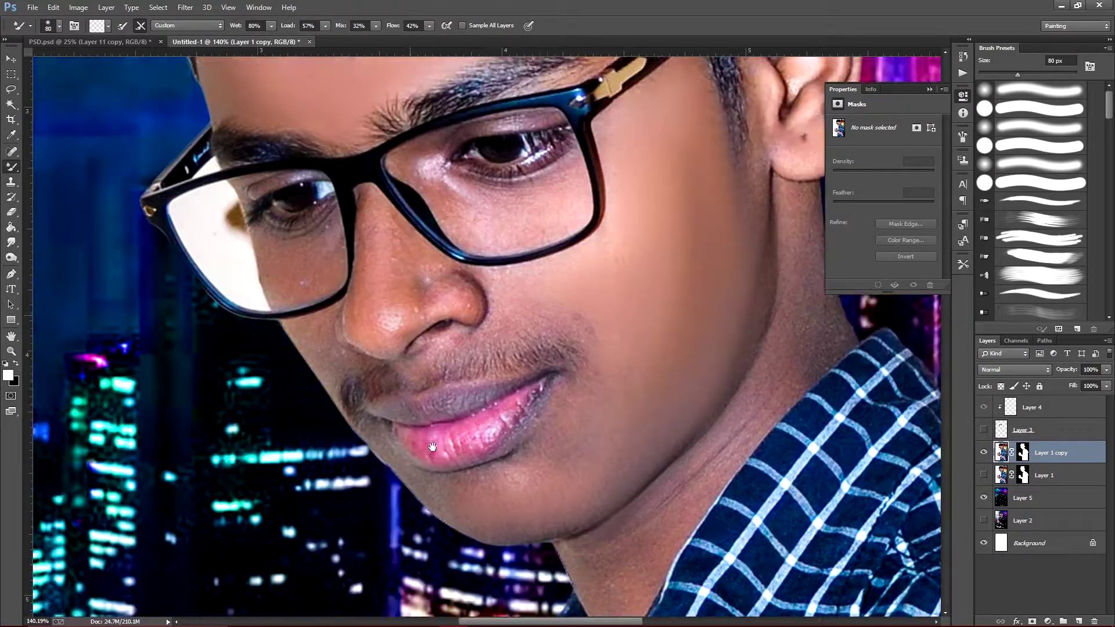
pyautogui.moveTo(432, 446); pyautogui.dragTo(465, 626)
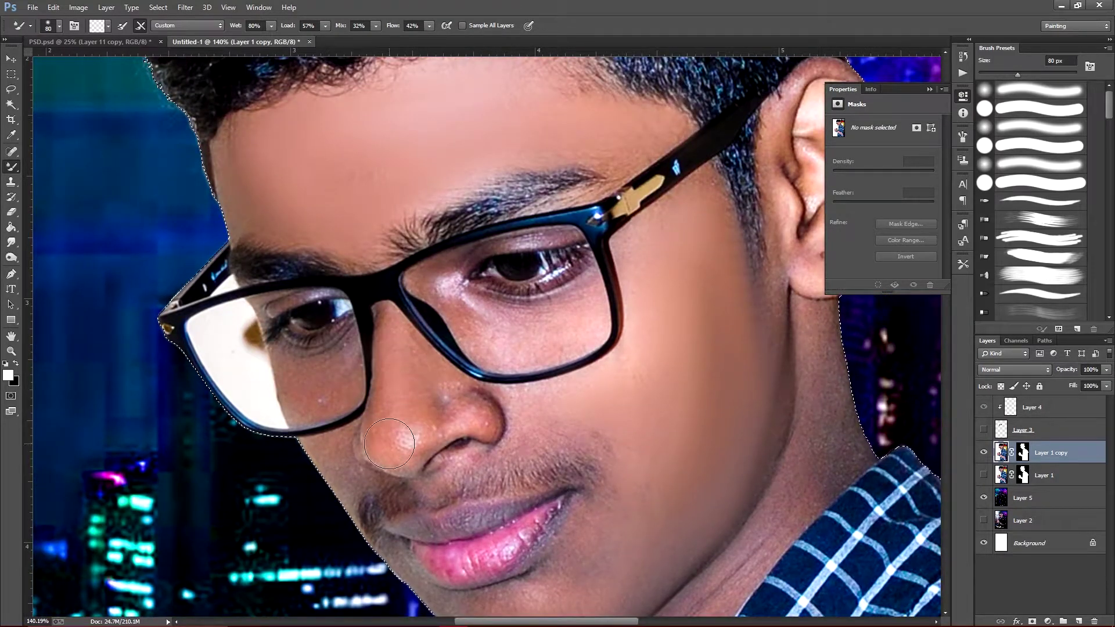
pyautogui.press(']')
pyautogui.press(']')
pyautogui.press(']')
pyautogui.moveTo(540, 447); pyautogui.dragTo(566, 301)
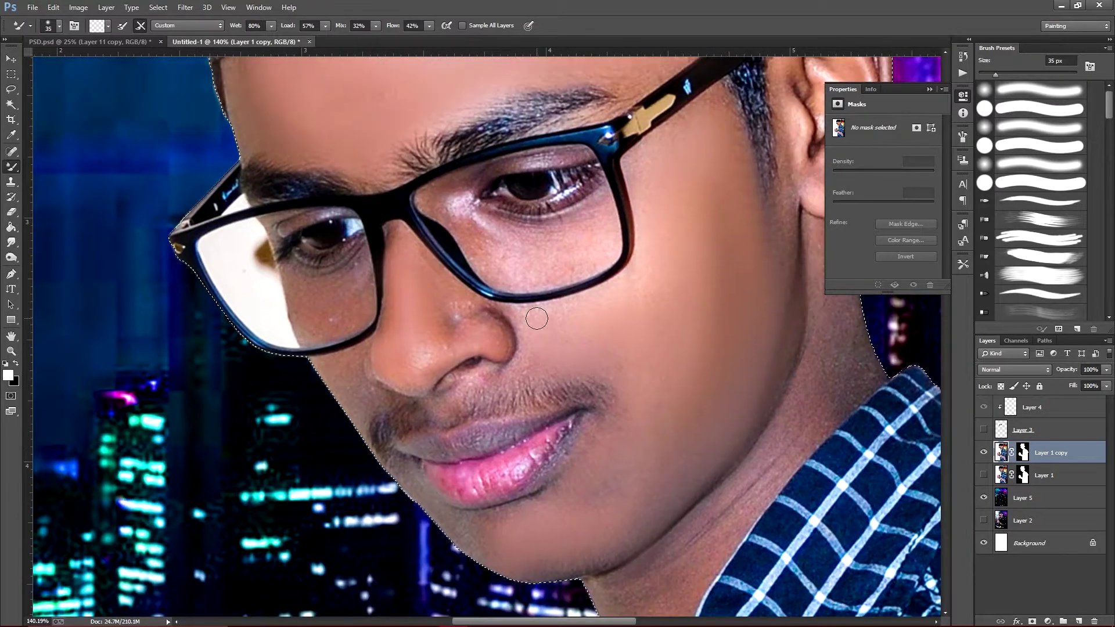
pyautogui.moveTo(739, 301)
pyautogui.mouseDown()
pyautogui.moveTo(390, 365)
pyautogui.moveTo(316, 506)
pyautogui.mouseUp()
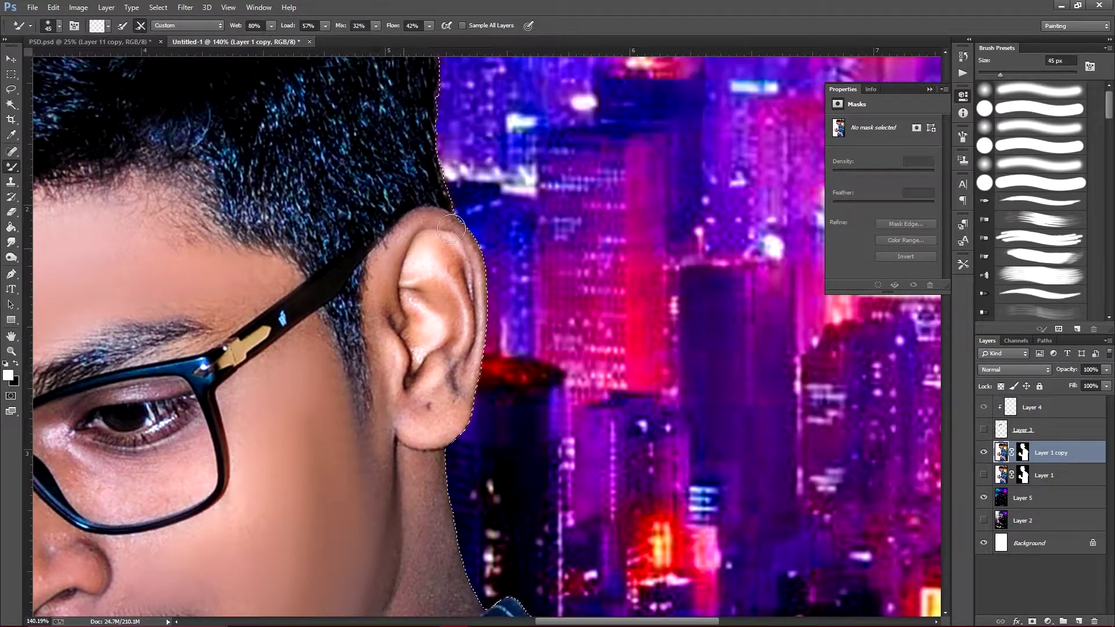
pyautogui.moveTo(410, 401); pyautogui.dragTo(372, 180)
pyautogui.press(']')
pyautogui.press(']')
pyautogui.press(']')
pyautogui.moveTo(371, 278); pyautogui.dragTo(422, 234)
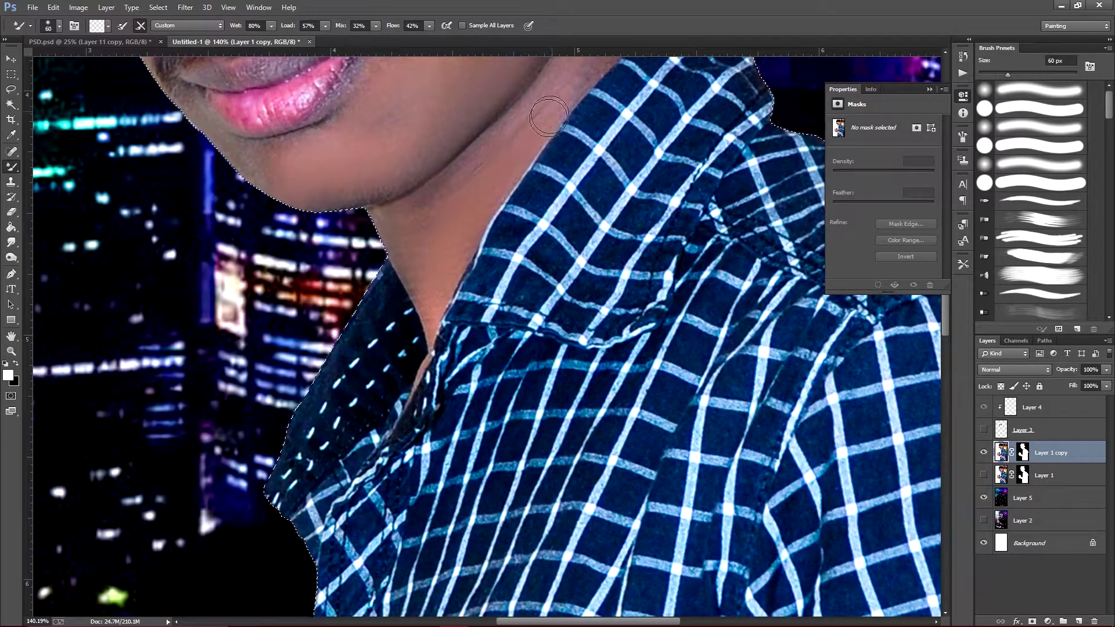
# Step: Smooth the forearm shading and the back of the fist
pyautogui.hotkey('ctrl', '0')
pyautogui.moveTo(511, 471)
pyautogui.mouseDown()
pyautogui.moveTo(545, 470)
pyautogui.moveTo(547, 321)
pyautogui.moveTo(410, 304)
pyautogui.moveTo(510, 450)
pyautogui.moveTo(642, 381)
pyautogui.moveTo(579, 336)
pyautogui.mouseUp()
pyautogui.press(']')
pyautogui.press(']')
pyautogui.press(']')
pyautogui.press('[')
pyautogui.press('[')
pyautogui.press('[')
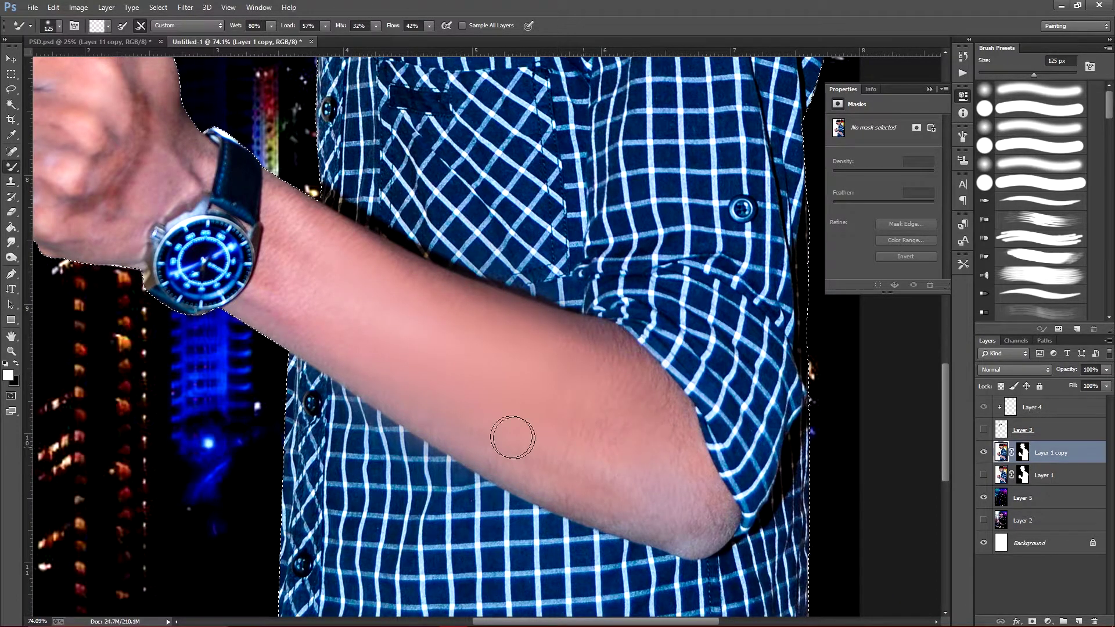
pyautogui.scroll(3, 298, 249)
pyautogui.hscroll(-5, 298, 249)
pyautogui.moveTo(280, 264)
pyautogui.mouseDown()
pyautogui.moveTo(401, 291)
pyautogui.moveTo(441, 261)
pyautogui.moveTo(395, 220)
pyautogui.moveTo(395, 315)
pyautogui.moveTo(456, 218)
pyautogui.mouseUp()
# Step: Return to the Move tool and compare the smoothed copy against the original layer
pyautogui.press('c')
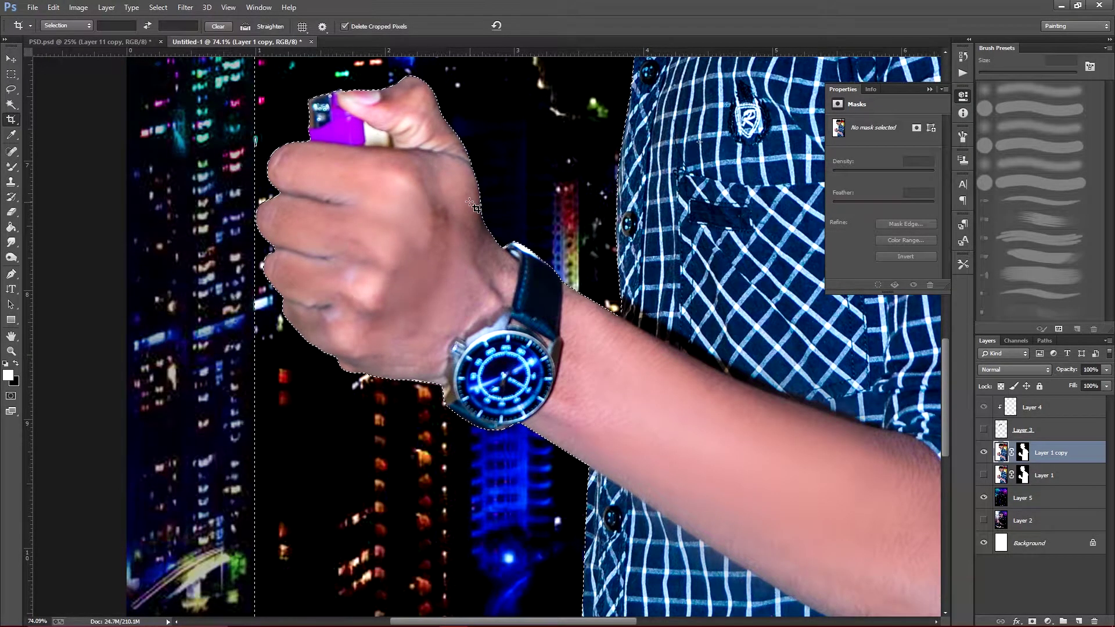
pyautogui.press('v')
pyautogui.hotkey('ctrl', '0')
pyautogui.click(984, 452)
pyautogui.click(983, 475)
pyautogui.click(983, 452)
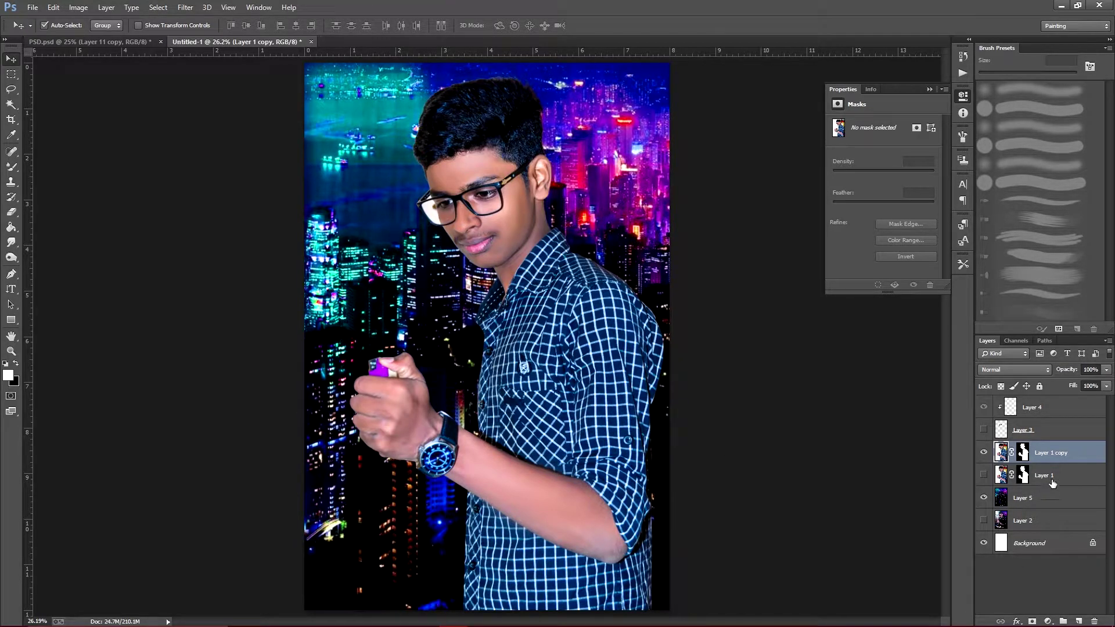
# Step: Mask Layer 1 copy and fade the lower body upward into darkness with a gradient
pyautogui.click(1031, 621)
pyautogui.moveTo(11, 227); pyautogui.dragTo(37, 227)
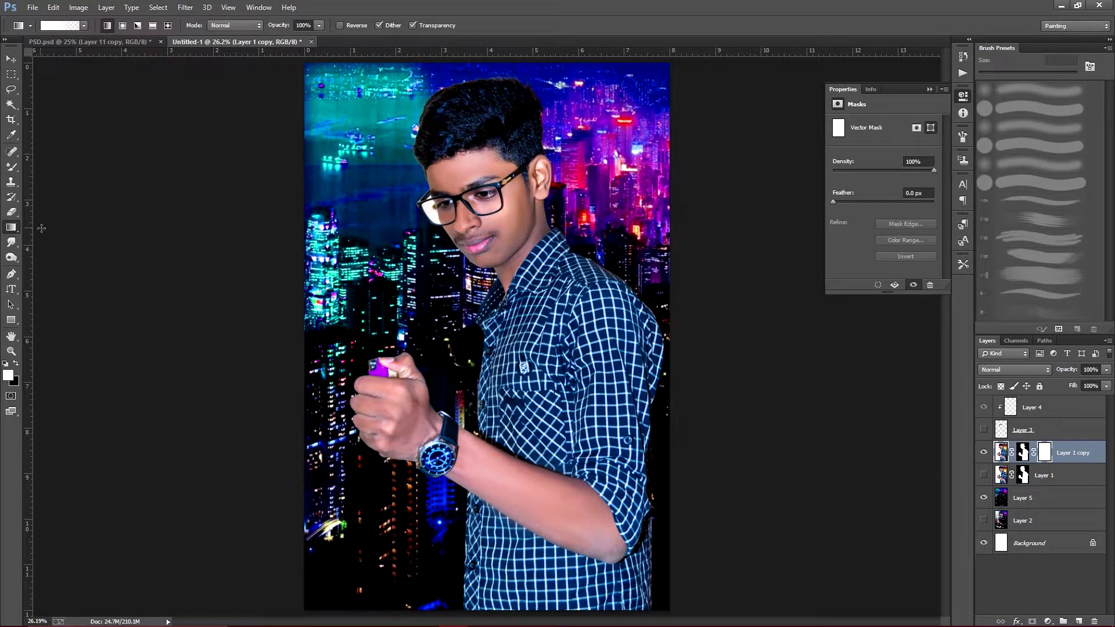
pyautogui.moveTo(555, 487); pyautogui.dragTo(556, 360)
pyautogui.moveTo(558, 244); pyautogui.dragTo(570, 530)
pyautogui.hotkey('ctrl', 'alt', 'z')
pyautogui.hotkey('ctrl', 'alt', 'z')
pyautogui.click(84, 26)
pyautogui.click(546, 565)
pyautogui.moveTo(557, 576); pyautogui.dragTo(546, 401)
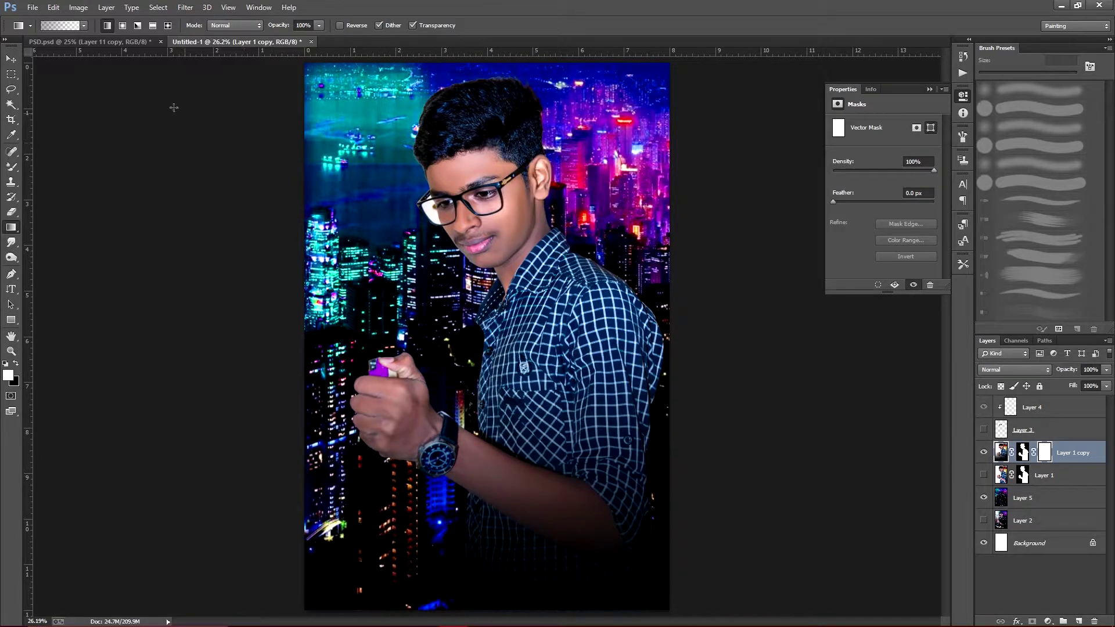
# Step: Erase the shirt shoulder and forearm so city lights show faintly through
pyautogui.press('v')
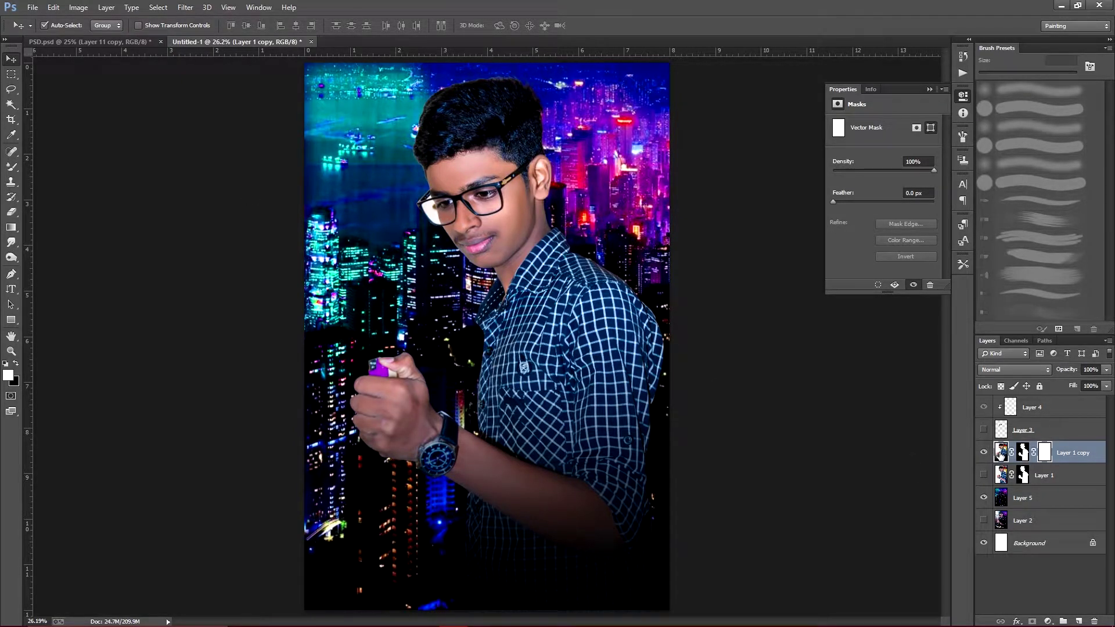
pyautogui.press('e')
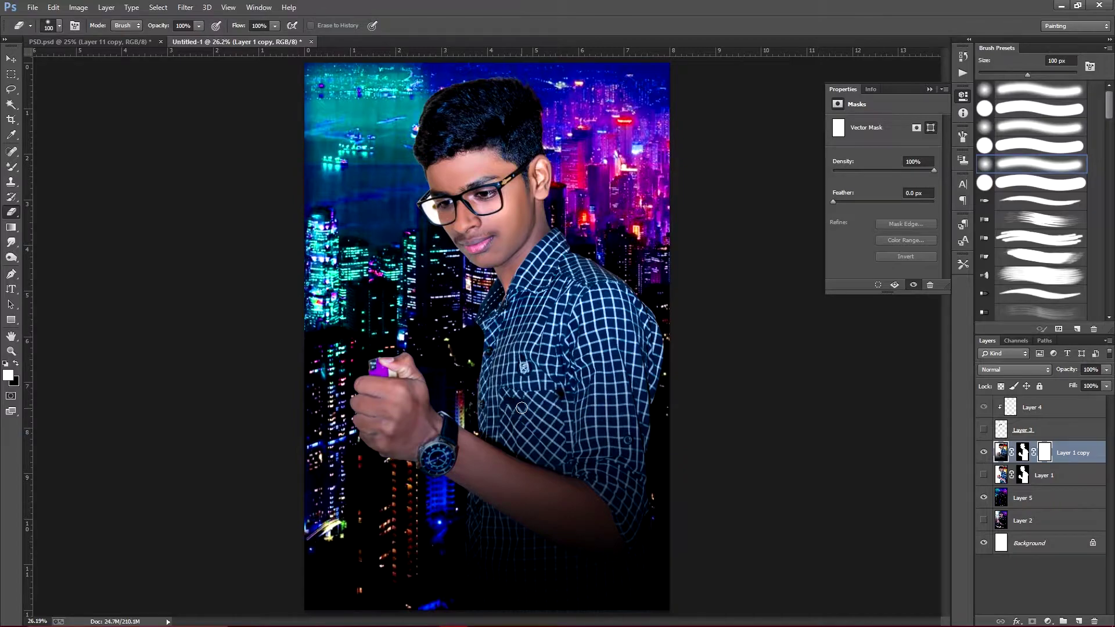
pyautogui.press(']')
pyautogui.press(']')
pyautogui.press(']')
pyautogui.press('[')
pyautogui.press('[')
pyautogui.moveTo(600, 343)
pyautogui.mouseDown()
pyautogui.moveTo(622, 349)
pyautogui.moveTo(621, 460)
pyautogui.moveTo(584, 293)
pyautogui.mouseUp()
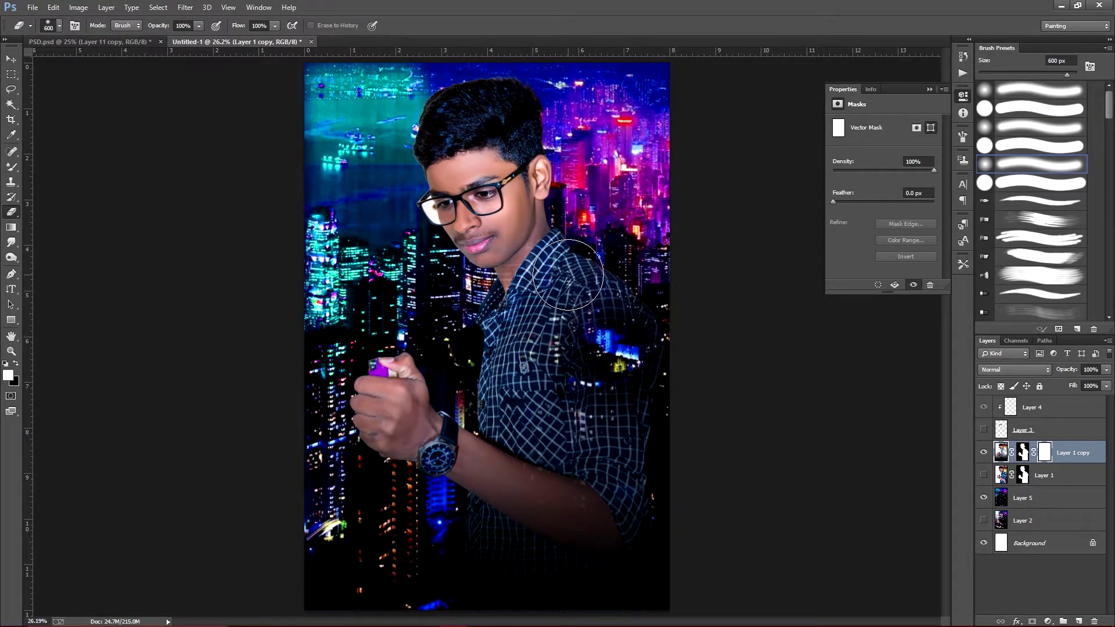
pyautogui.press(']')
pyautogui.press(']')
pyautogui.press(']')
pyautogui.press(']')
pyautogui.press(']')
pyautogui.press(']')
pyautogui.moveTo(458, 498); pyautogui.dragTo(600, 534)
pyautogui.hotkey('ctrl', 'z')
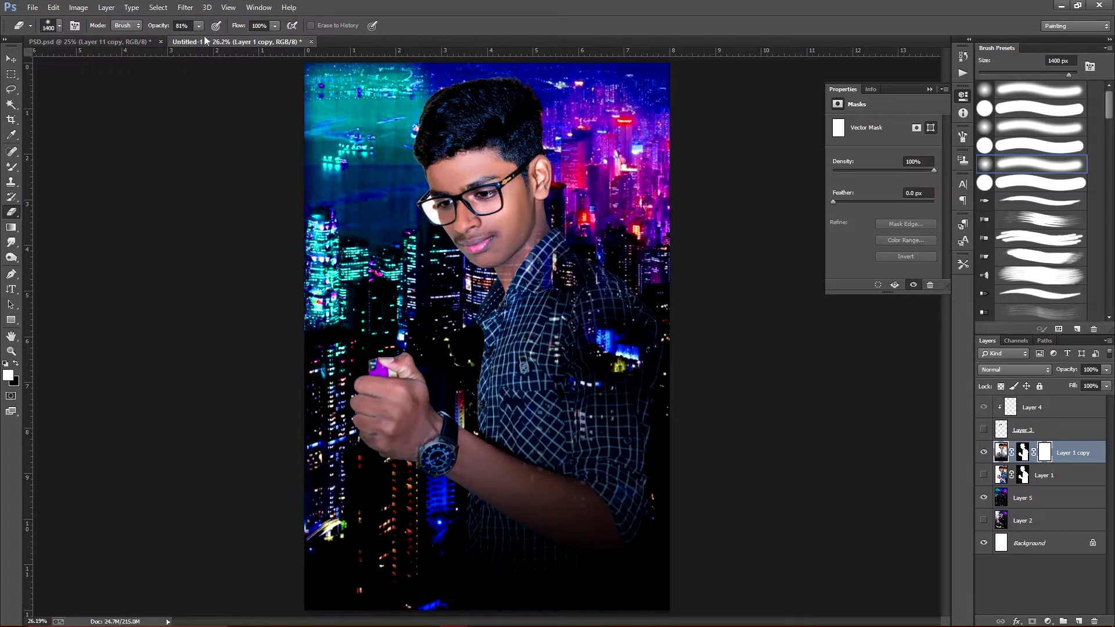
pyautogui.moveTo(605, 543); pyautogui.dragTo(539, 493)
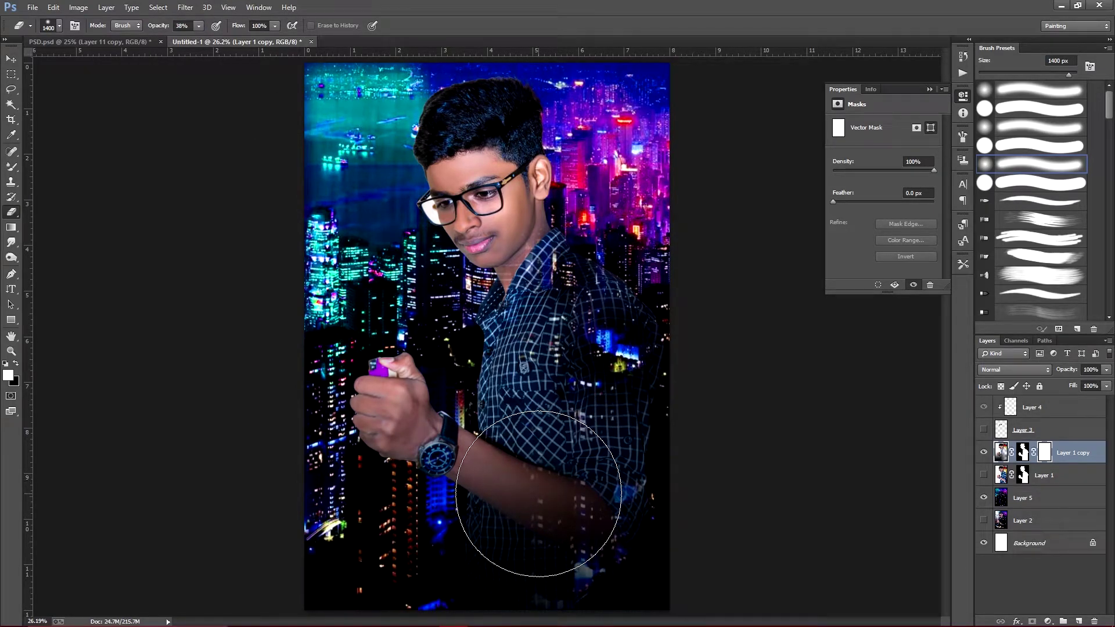
# Step: Erase more of the forearm and shirt, then duplicate the portrait layer as Layer 1 copy 2
pyautogui.scroll(3, 484, 499)
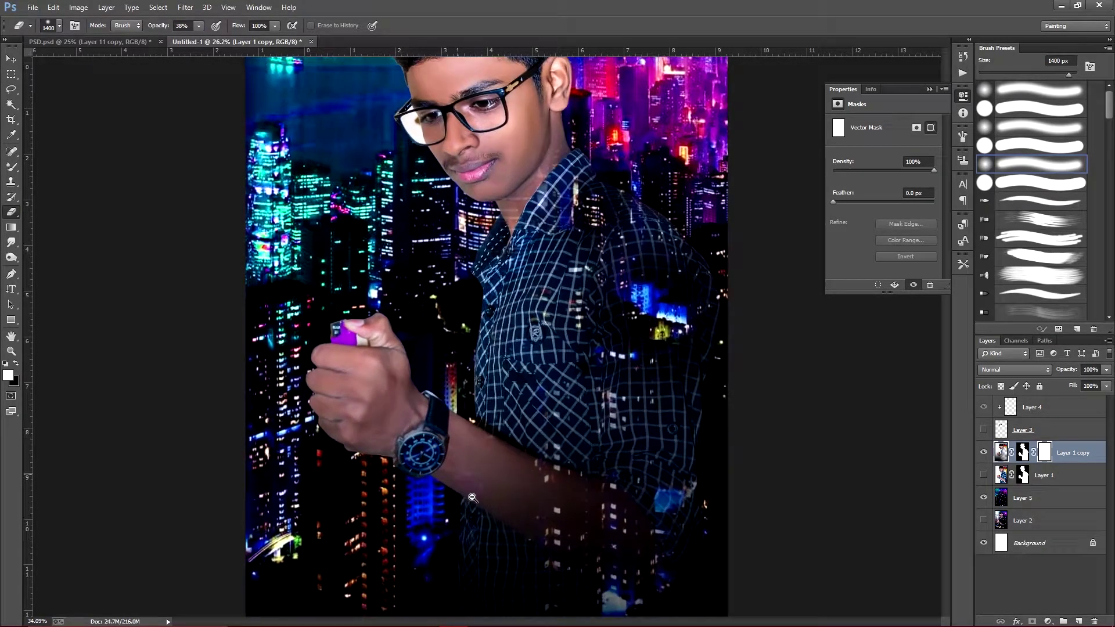
pyautogui.scroll(1, 476, 397)
pyautogui.moveTo(473, 410); pyautogui.dragTo(486, 423)
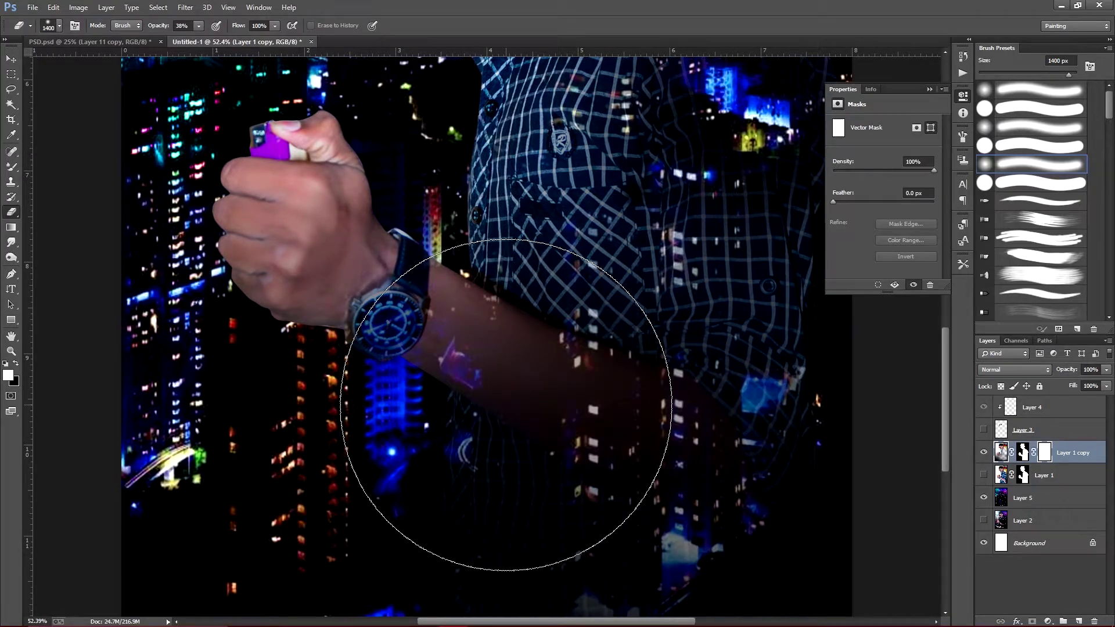
pyautogui.moveTo(571, 393)
pyautogui.mouseDown()
pyautogui.moveTo(741, 473)
pyautogui.moveTo(465, 465)
pyautogui.moveTo(623, 472)
pyautogui.mouseUp()
pyautogui.hotkey('ctrl', '0')
pyautogui.click(106, 44)
pyautogui.click(256, 42)
pyautogui.moveTo(567, 356)
pyautogui.mouseDown()
pyautogui.moveTo(609, 310)
pyautogui.moveTo(634, 348)
pyautogui.moveTo(510, 360)
pyautogui.mouseUp()
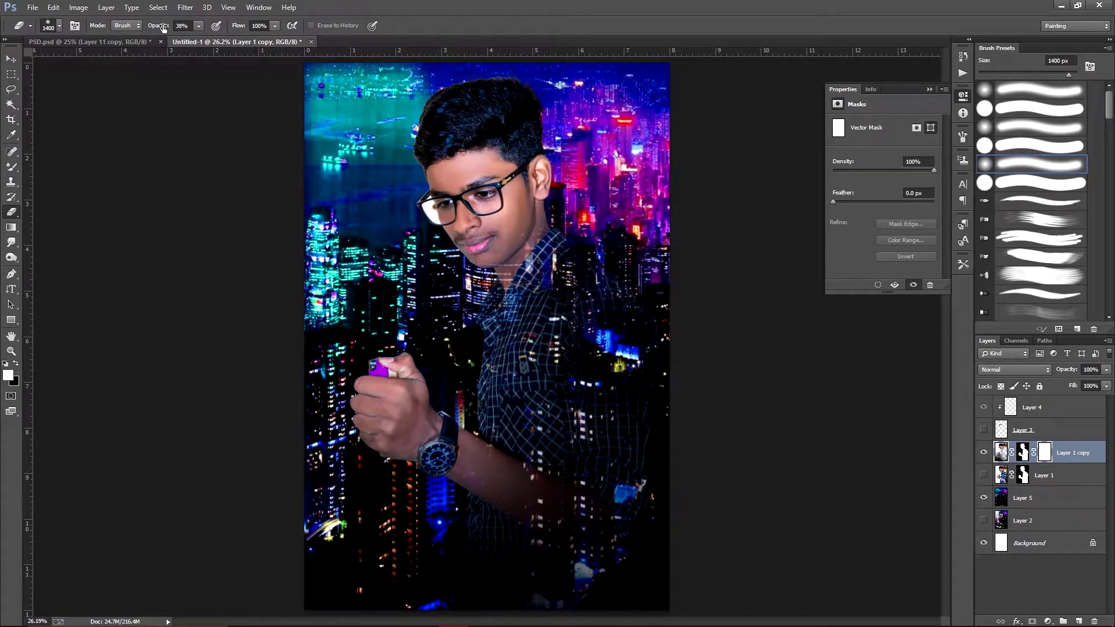
pyautogui.press('v')
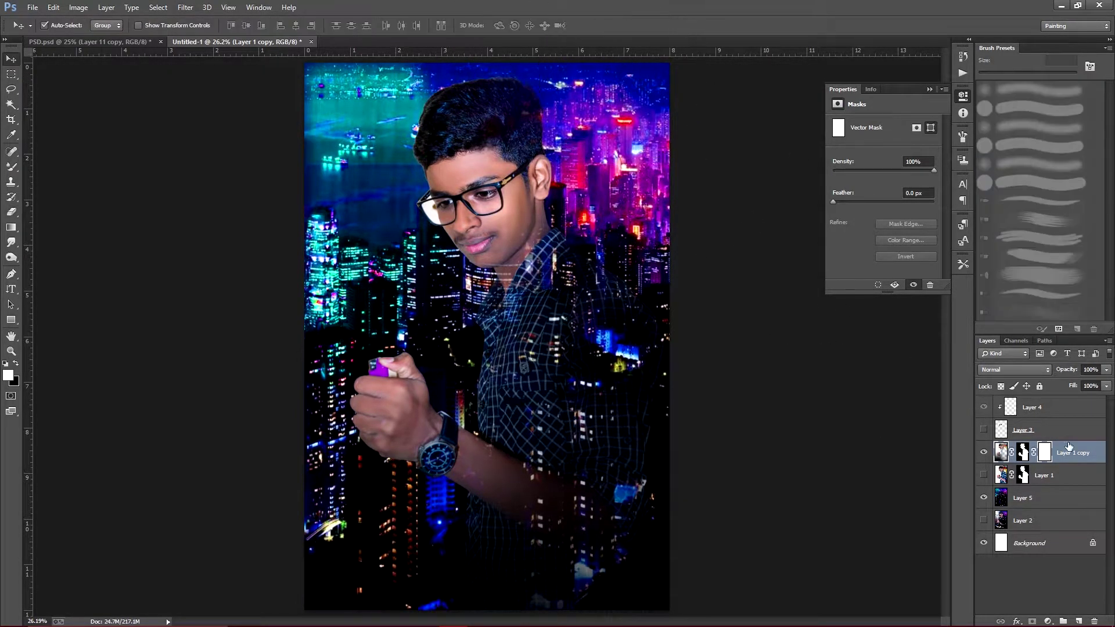
pyautogui.hotkey('ctrl', 'j')
# Step: Apply the Camera Raw Filter with Clarity +77 to the portrait copy
pyautogui.click(186, 8)
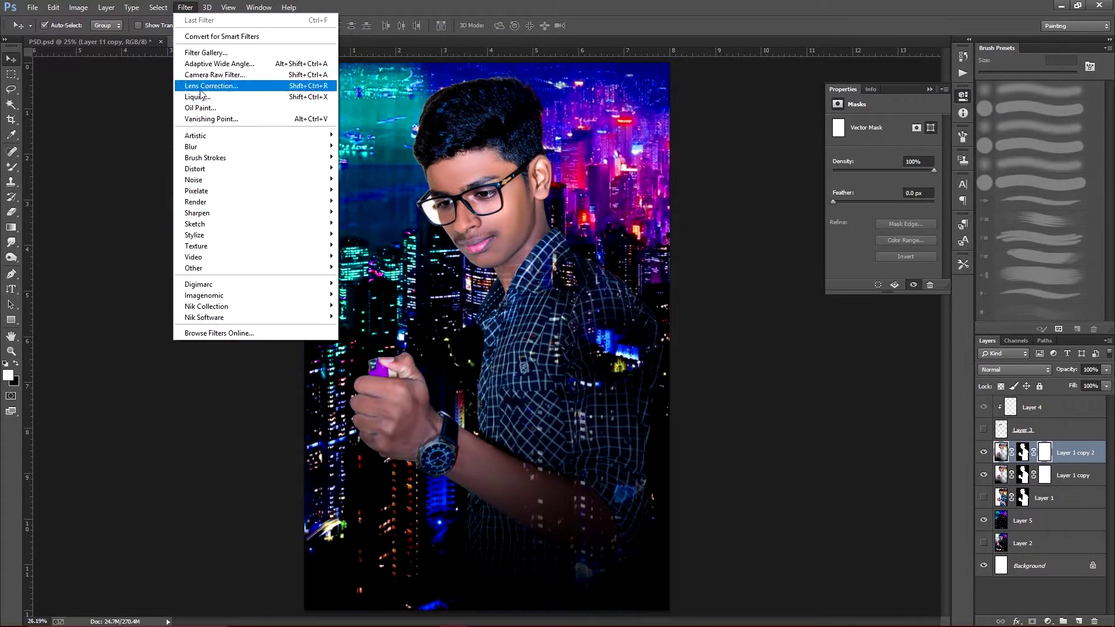
pyautogui.click(221, 76)
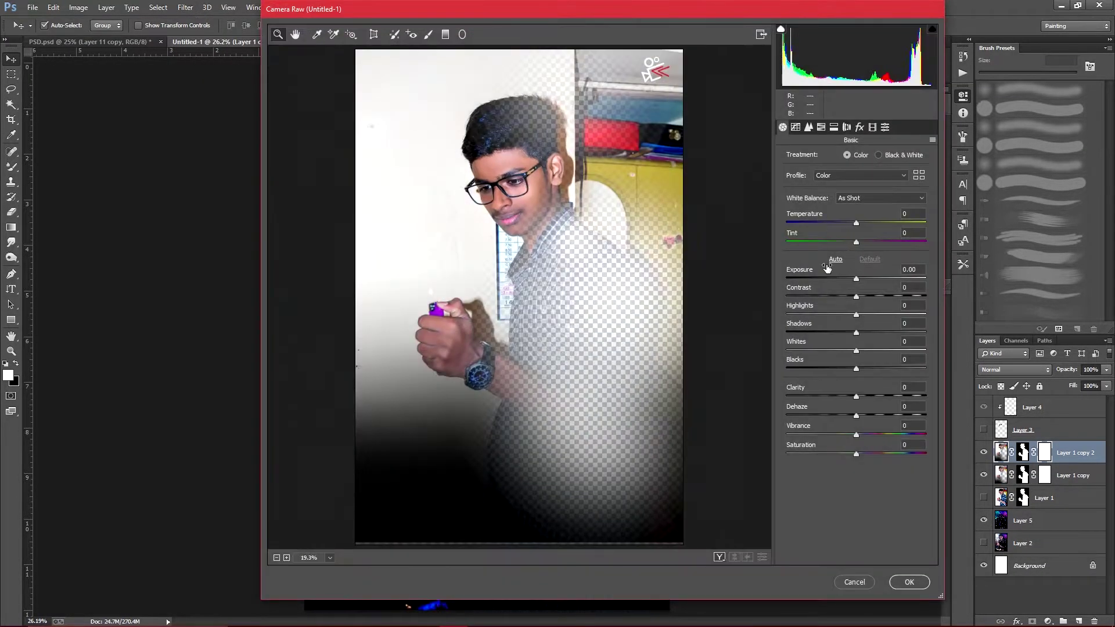
pyautogui.moveTo(856, 398); pyautogui.dragTo(910, 395)
pyautogui.click(908, 582)
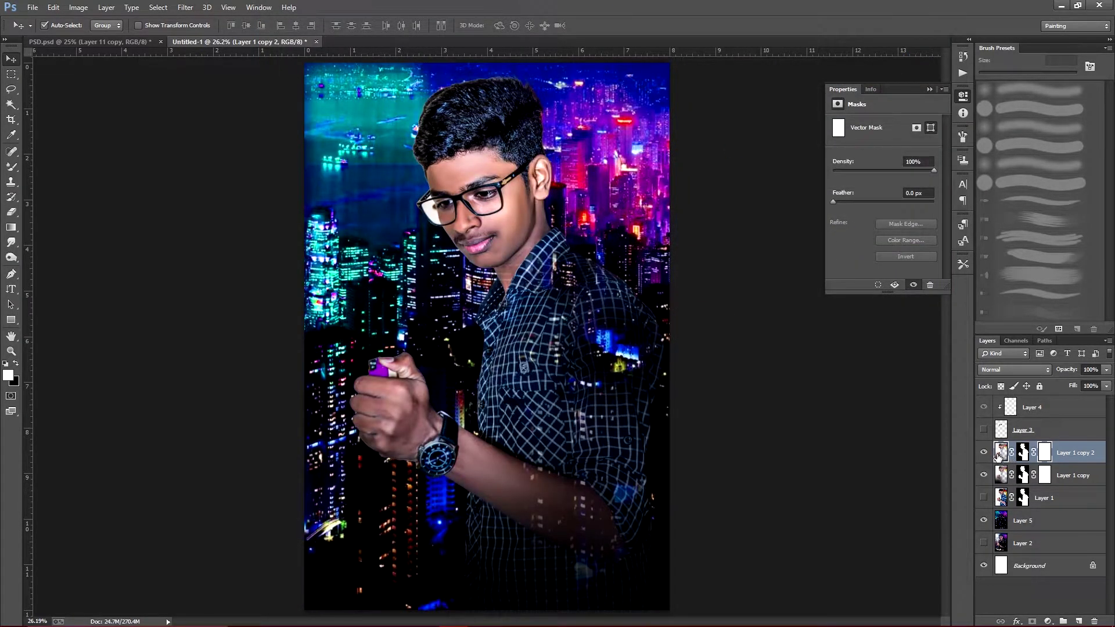
pyautogui.click(983, 452)
pyautogui.click(984, 452)
# Step: Duplicate Layer 5 and clip the copy to the sunglasses layer, Layer 3
pyautogui.click(145, 42)
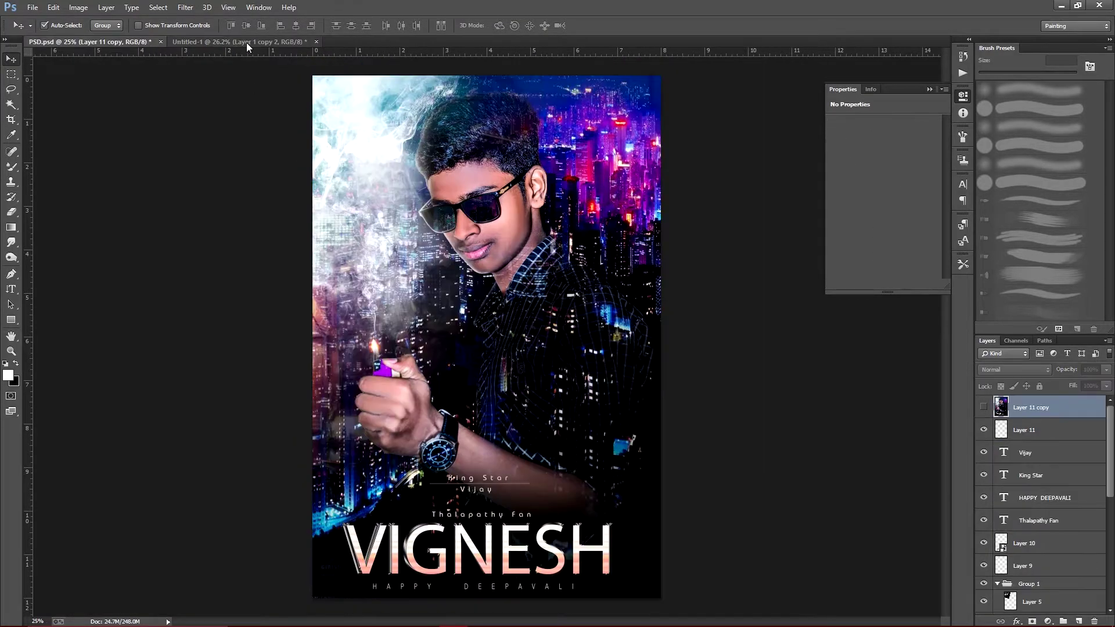
pyautogui.click(245, 43)
pyautogui.click(124, 43)
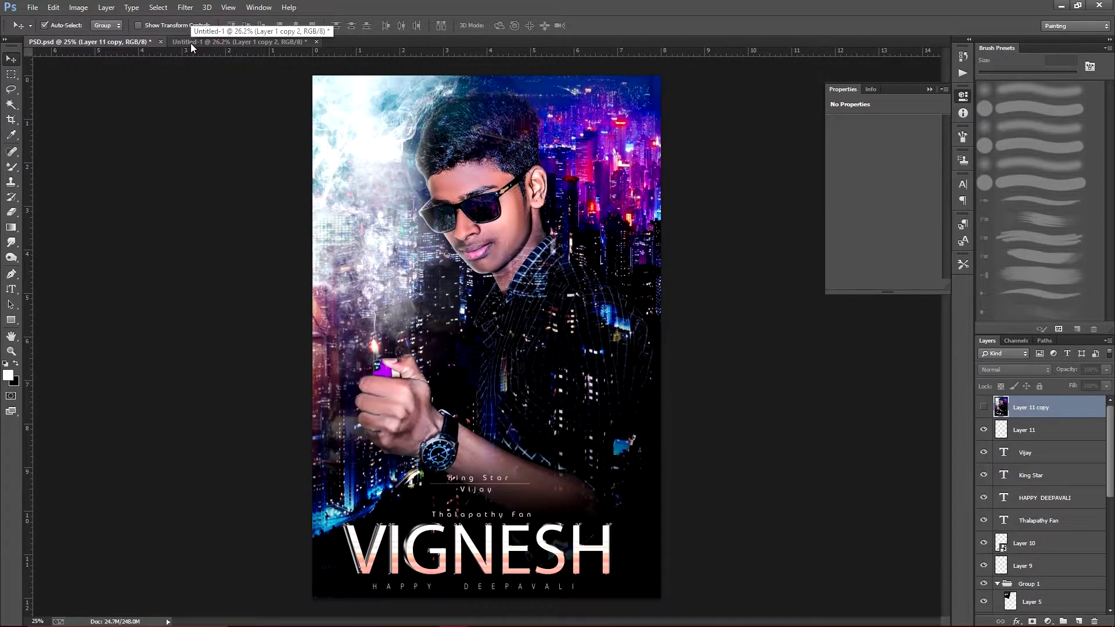
pyautogui.click(191, 42)
pyautogui.click(77, 41)
pyautogui.click(238, 40)
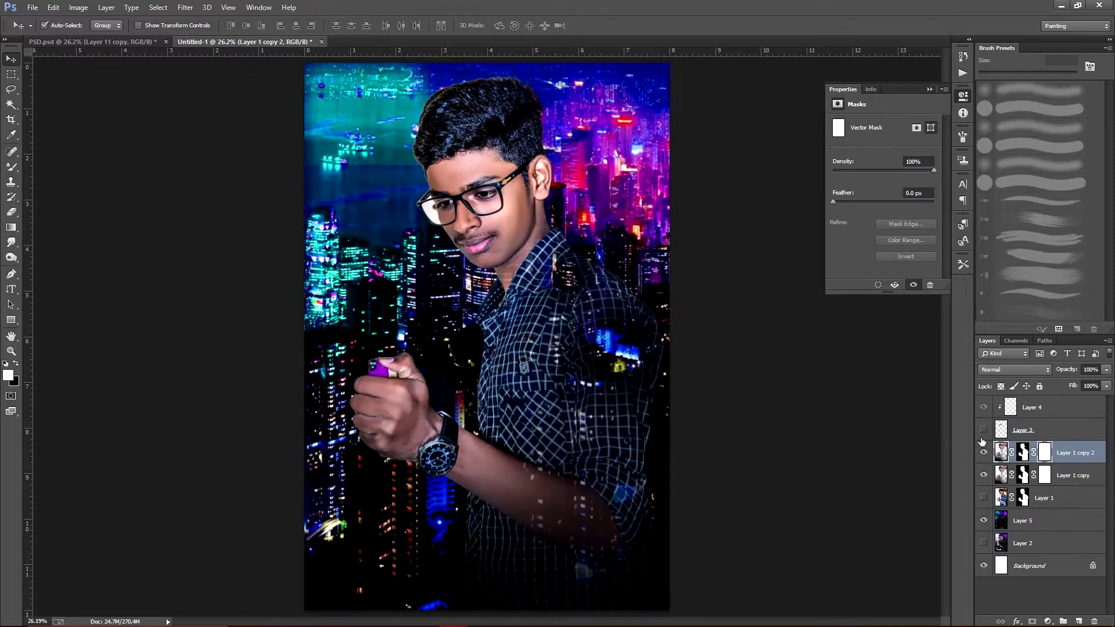
pyautogui.click(1042, 521)
pyautogui.hotkey('ctrl', 'j')
pyautogui.moveTo(1042, 521)
pyautogui.mouseDown()
pyautogui.moveTo(1052, 401)
pyautogui.moveTo(1050, 418)
pyautogui.mouseUp()
pyautogui.keyDown('alt'); pyautogui.click(998, 441); pyautogui.keyUp('alt')
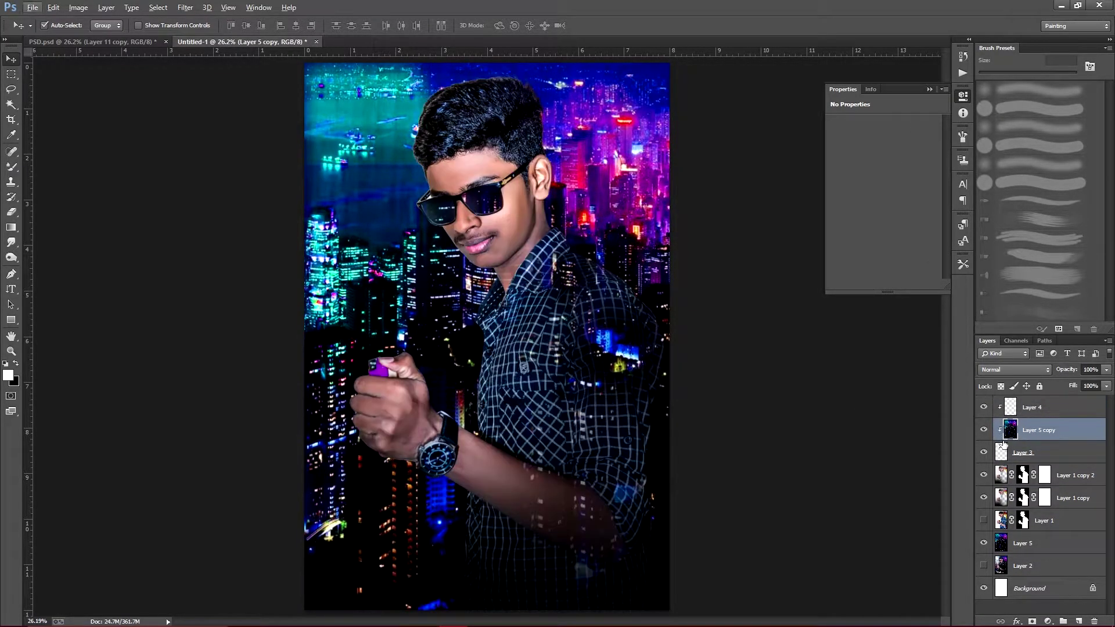
# Step: Shrink the city copy to about 12% over the sunglasses and fade it to 38% opacity
pyautogui.hotkey('ctrl', 't')
pyautogui.moveTo(684, 150); pyautogui.dragTo(169, 453)
pyautogui.moveTo(145, 508); pyautogui.dragTo(476, 222)
pyautogui.press('Return')
pyautogui.moveTo(1066, 370); pyautogui.dragTo(1043, 370)
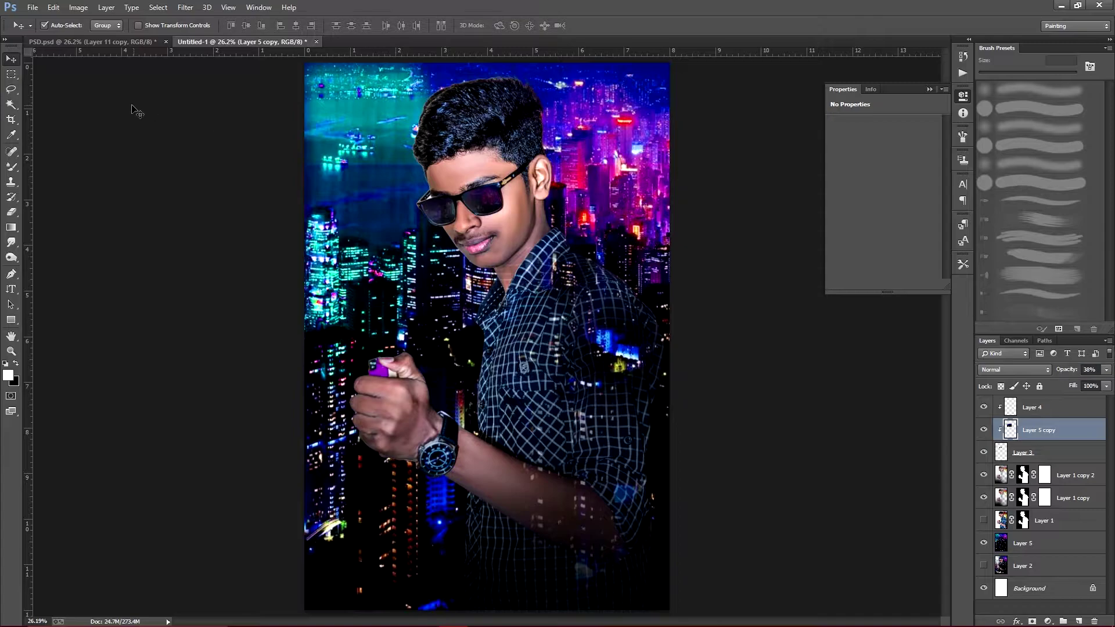
# Step: Choose the smoke image in the File > Open dialog
pyautogui.click(27, 7)
pyautogui.click(44, 32)
pyautogui.click(473, 177)
# Step: Bring the smoke image into Untitled-1 above Layer 4, released from the clipping mask
pyautogui.click(668, 422)
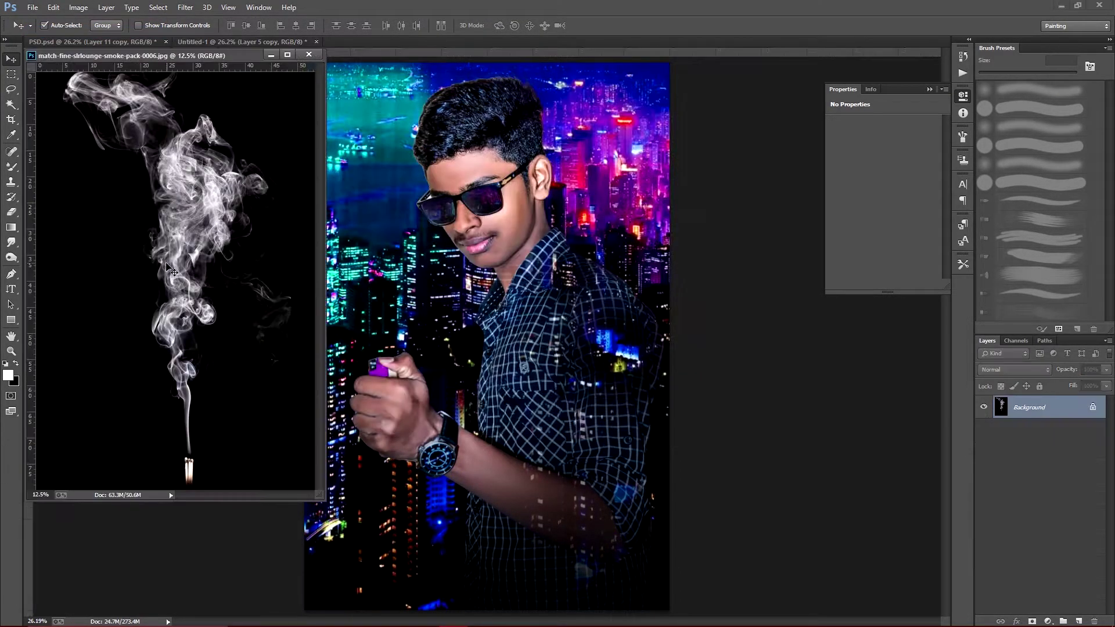
pyautogui.moveTo(180, 273); pyautogui.dragTo(473, 313)
pyautogui.click(424, 104)
pyautogui.moveTo(1021, 430); pyautogui.dragTo(1004, 398)
pyautogui.keyDown('alt'); pyautogui.click(998, 419); pyautogui.keyUp('alt')
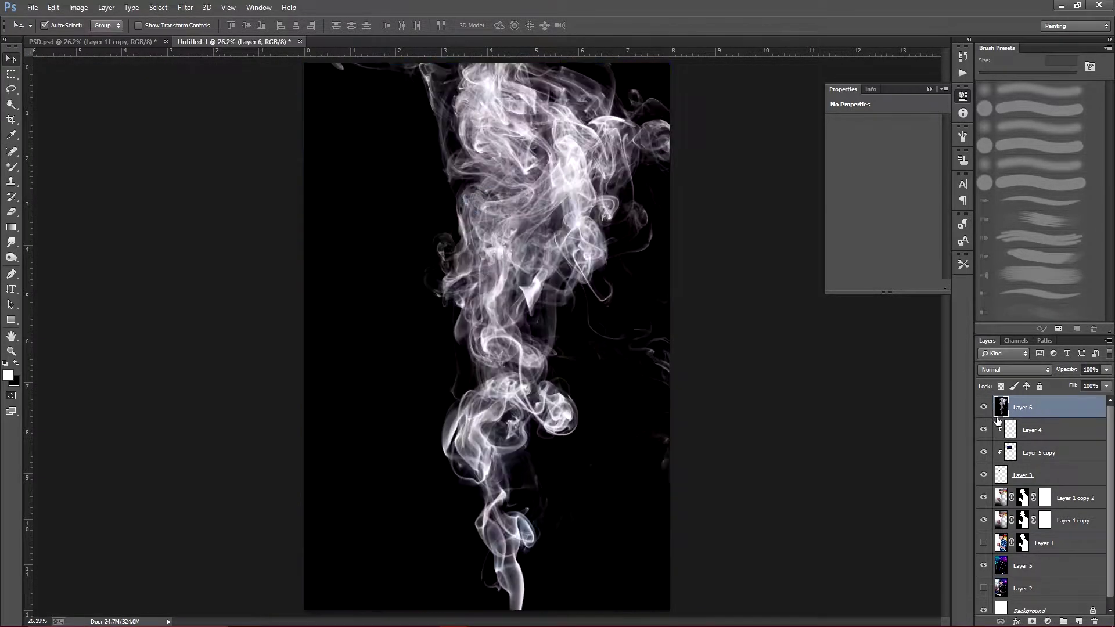
# Step: Scale the smoke to about 40%, set it to Screen, and place it on the lighter
pyautogui.hotkey('ctrl', 't')
pyautogui.moveTo(702, 581); pyautogui.dragTo(511, 581)
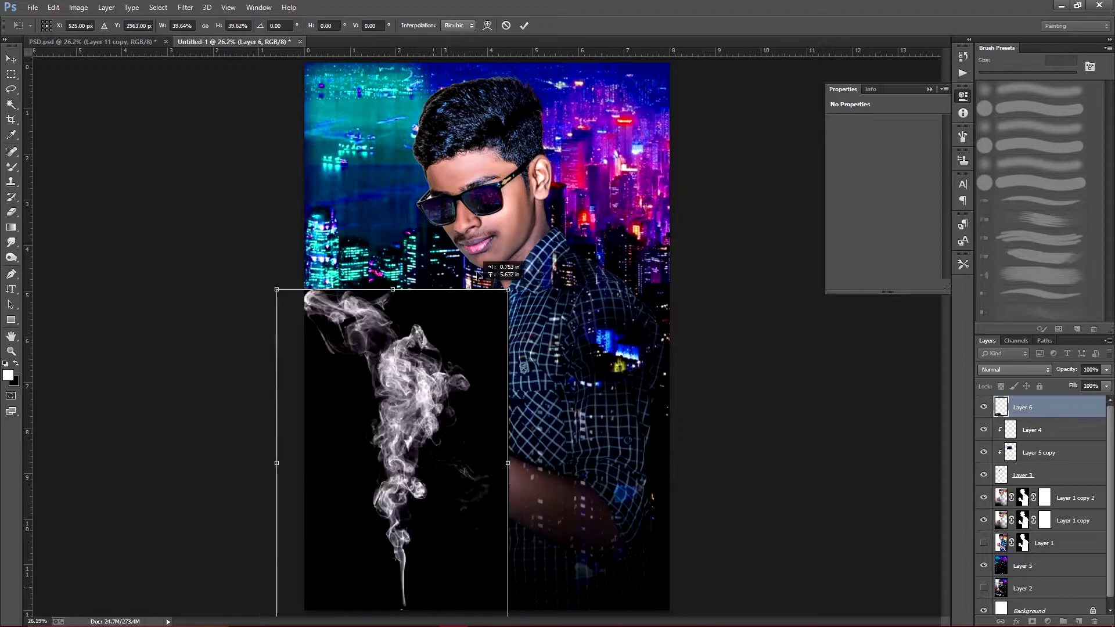
pyautogui.moveTo(406, 349); pyautogui.dragTo(459, 182)
pyautogui.press('Return')
pyautogui.click(1015, 370)
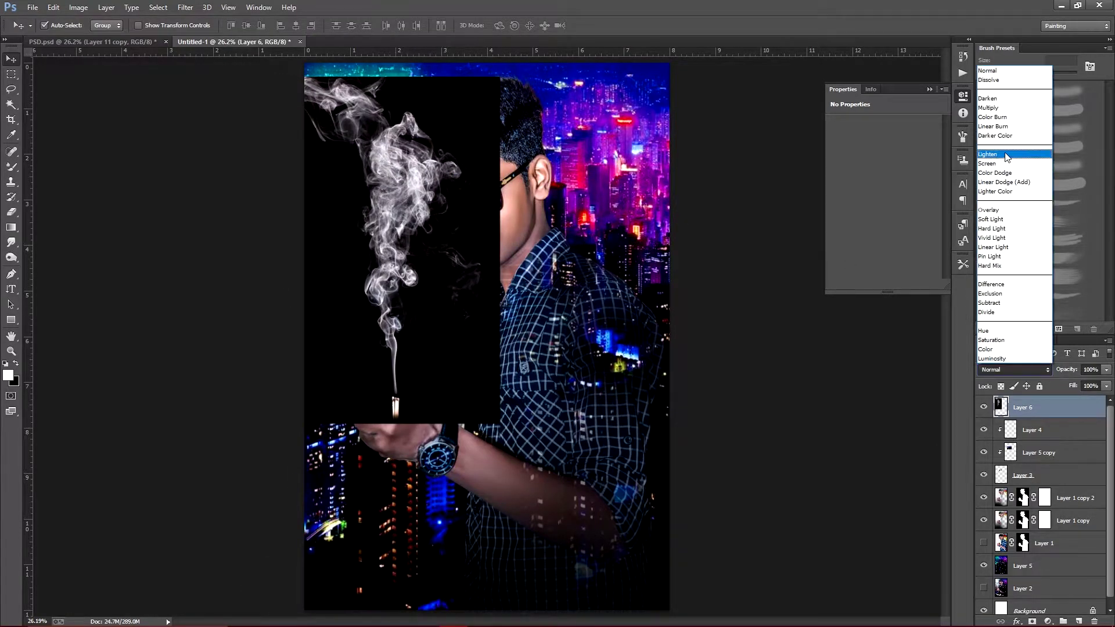
pyautogui.click(1004, 149)
pyautogui.moveTo(381, 287); pyautogui.dragTo(363, 242)
pyautogui.hotkey('ctrl', 't')
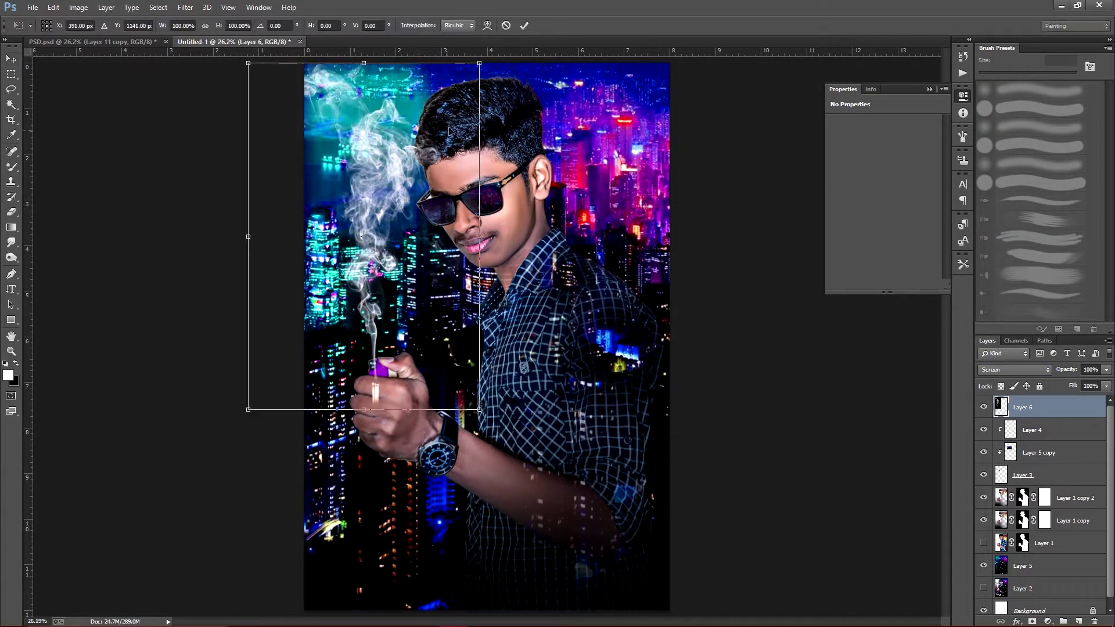
pyautogui.moveTo(249, 62); pyautogui.dragTo(299, 137)
pyautogui.moveTo(377, 215); pyautogui.dragTo(384, 242)
pyautogui.press('Return')
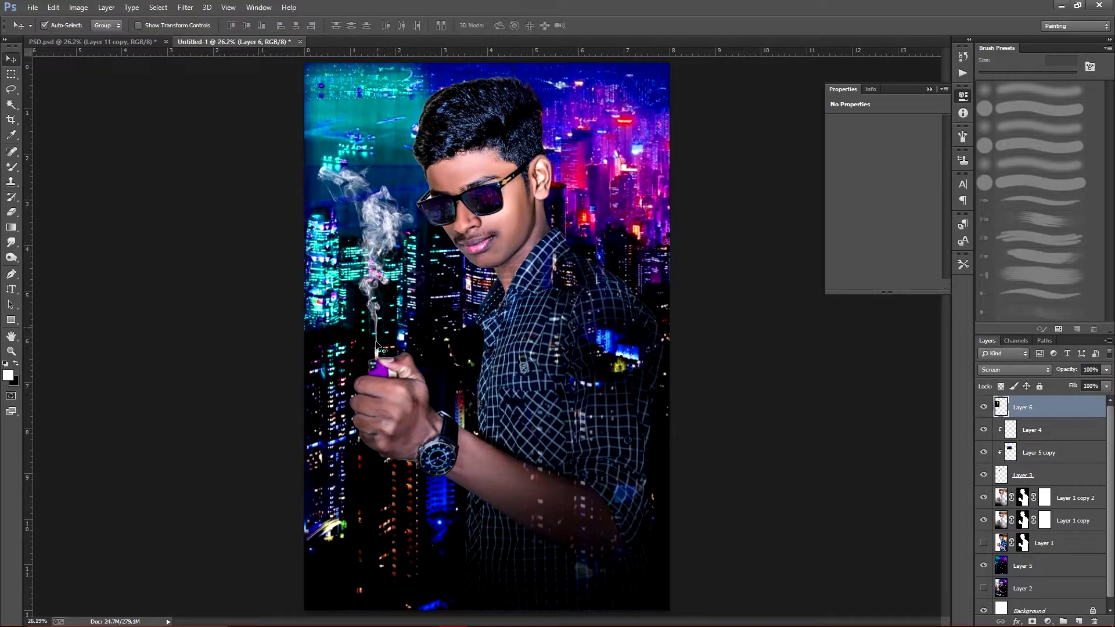
# Step: Erase the matchsticks above the lighter with an 80 px eraser, then return to PSD.psd
pyautogui.press('e')
pyautogui.press('[')
pyautogui.press('[')
pyautogui.press('[')
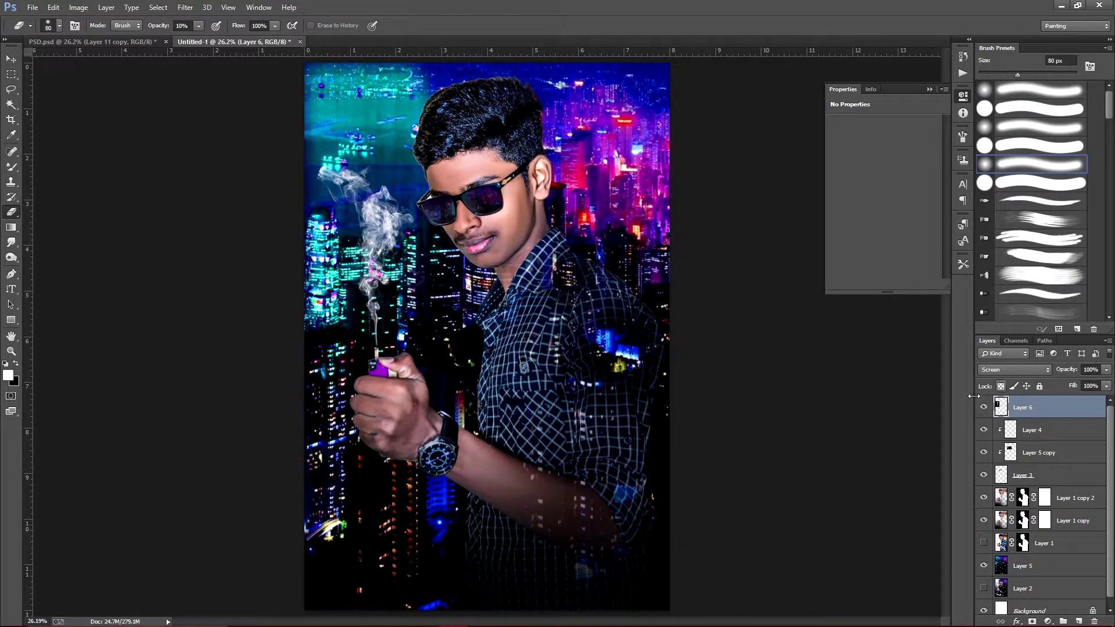
pyautogui.scroll(5, 380, 353)
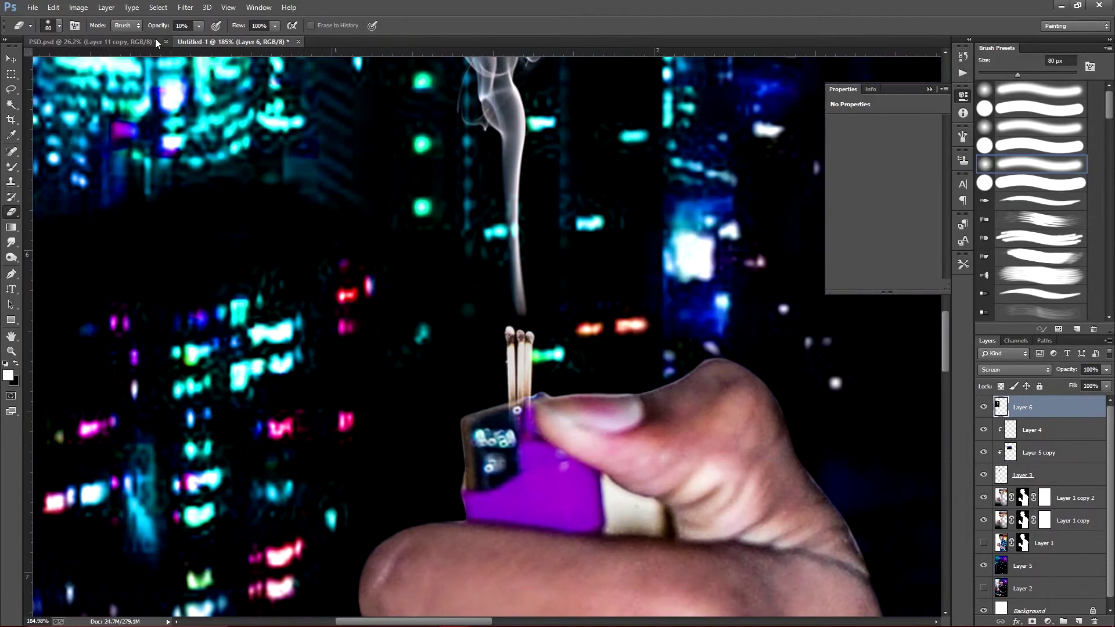
pyautogui.moveTo(508, 371)
pyautogui.mouseDown()
pyautogui.moveTo(533, 444)
pyautogui.moveTo(511, 244)
pyautogui.mouseUp()
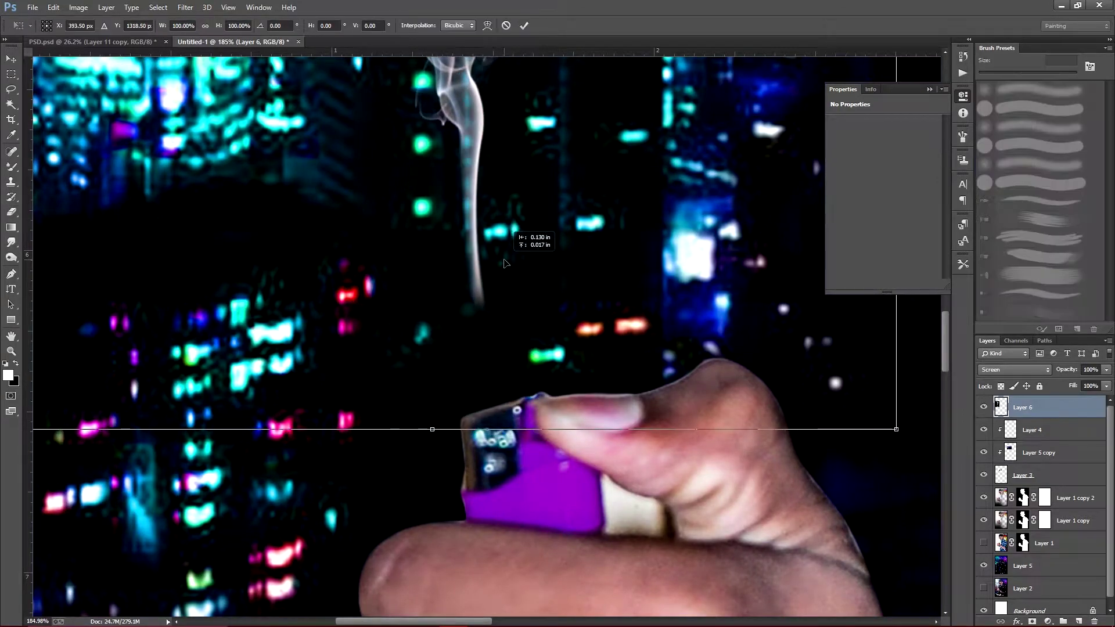
pyautogui.press('v')
pyautogui.hotkey('ctrl', '0')
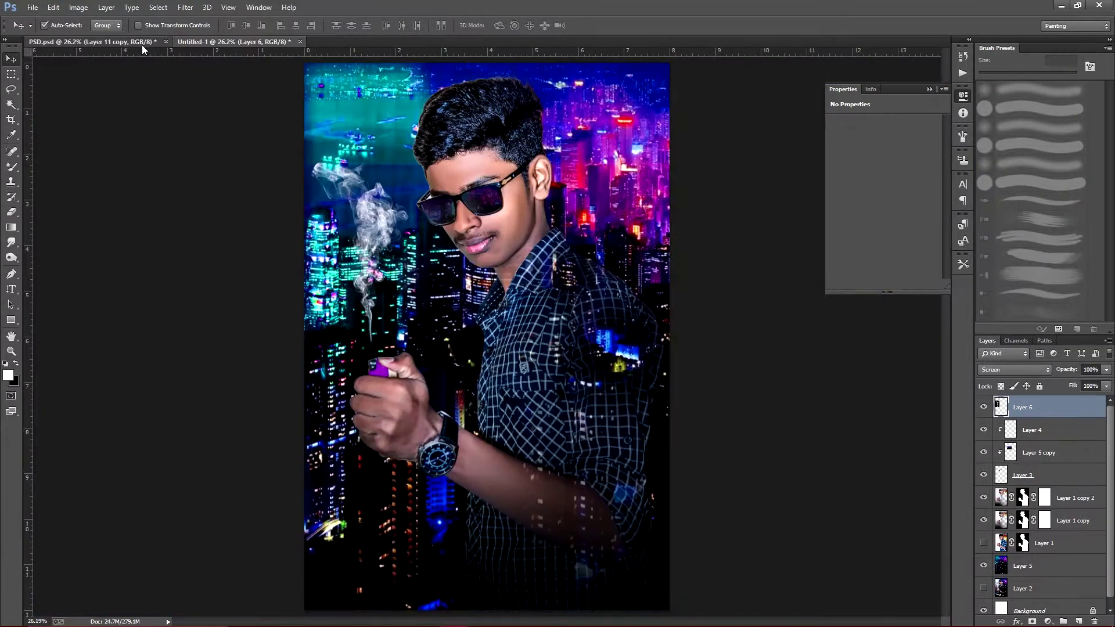
pyautogui.click(91, 41)
pyautogui.rightClick(371, 350)
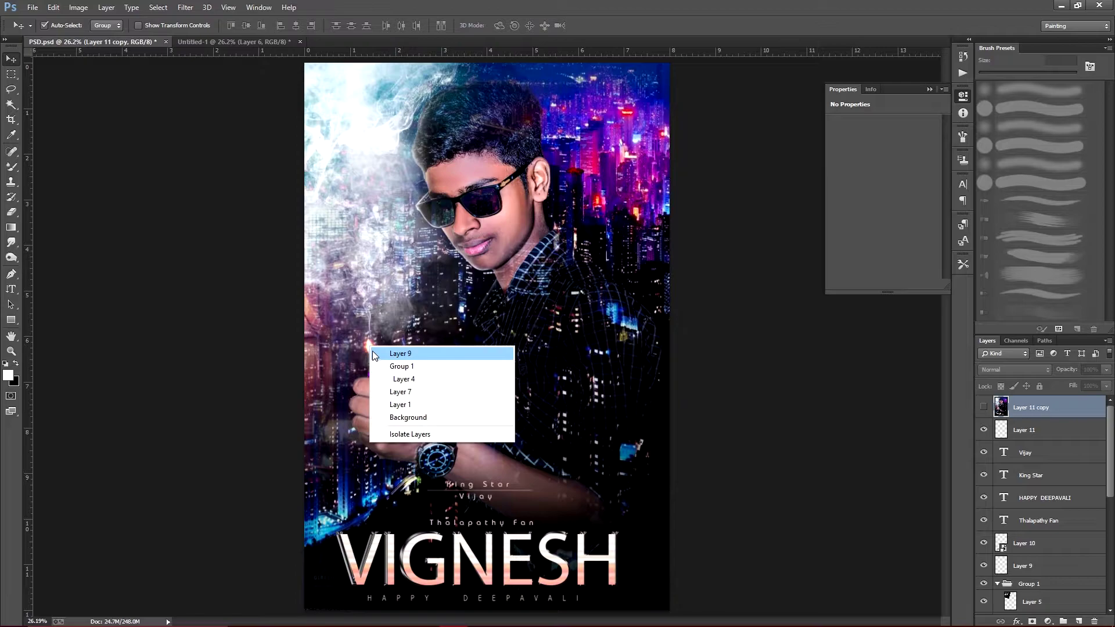
# Step: In PSD.psd, hide the Thalapathy Fan text and move Layer 7 out of Group 1
pyautogui.click(401, 365)
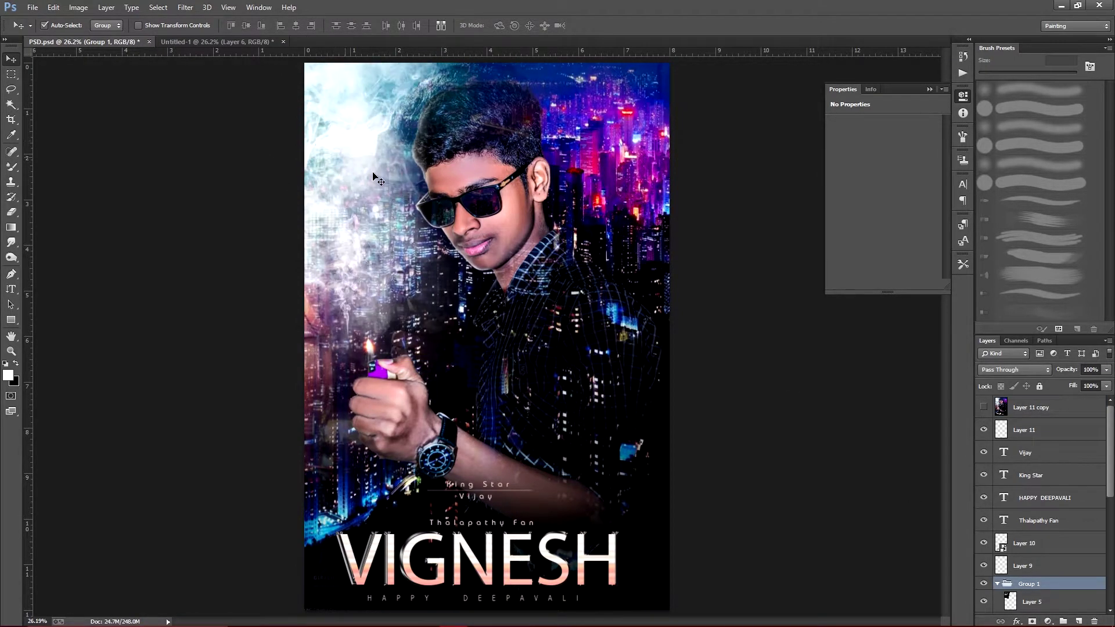
pyautogui.click(984, 521)
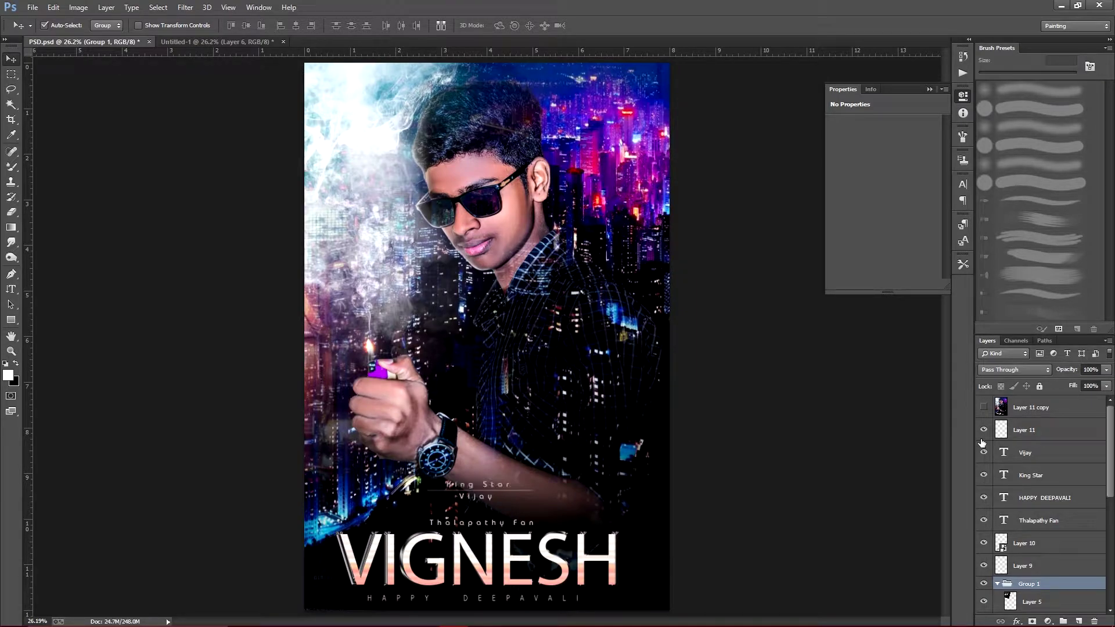
pyautogui.scroll(-5, 1105, 411)
pyautogui.scroll(-5, 981, 473)
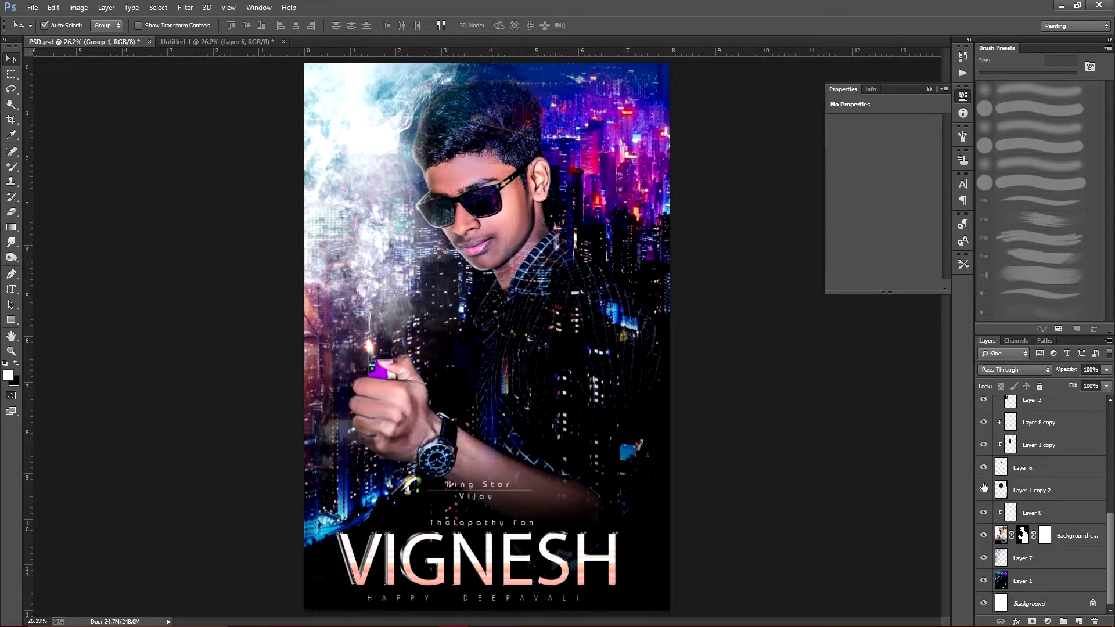
pyautogui.moveTo(993, 558)
pyautogui.mouseDown()
pyautogui.moveTo(1045, 388)
pyautogui.moveTo(1007, 482)
pyautogui.mouseUp()
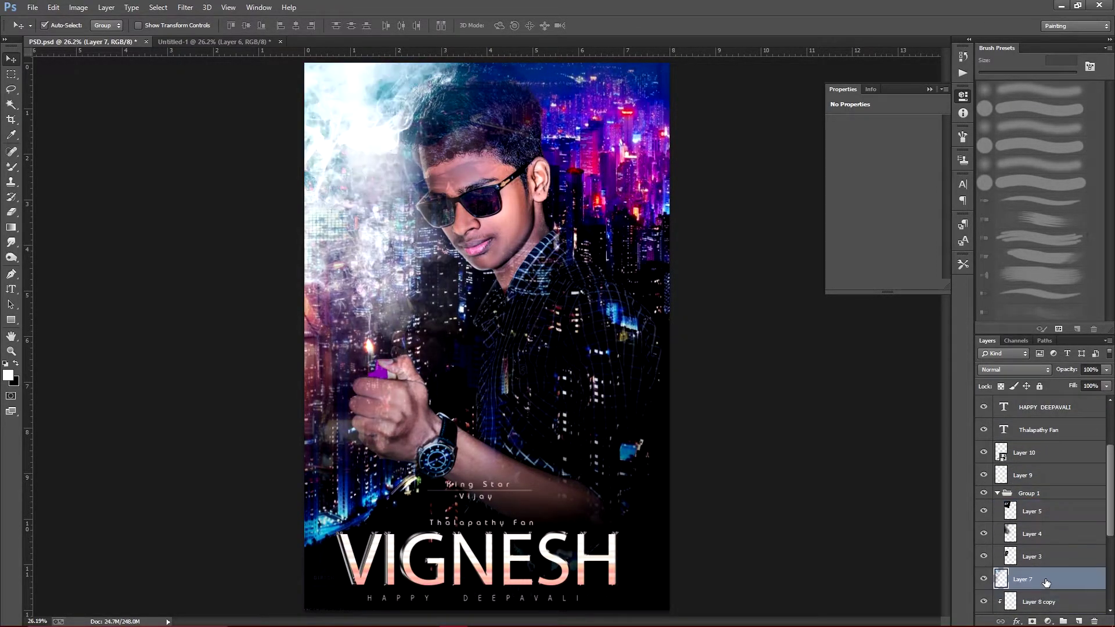
pyautogui.moveTo(1010, 514); pyautogui.dragTo(1043, 576)
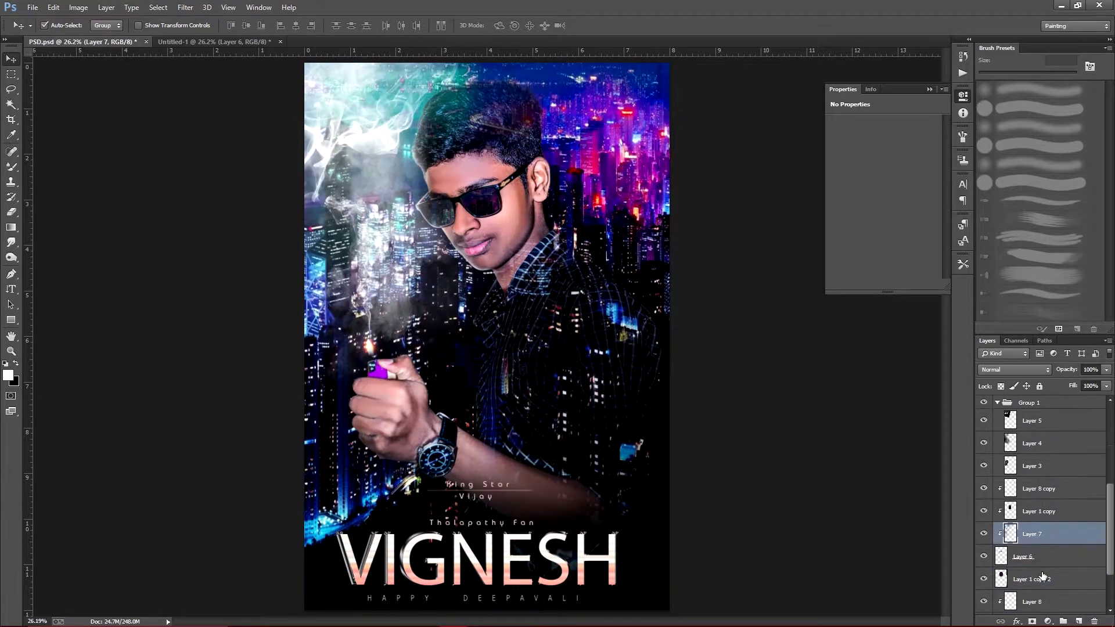
pyautogui.click(980, 534)
pyautogui.moveTo(1022, 534)
pyautogui.mouseDown()
pyautogui.moveTo(1033, 507)
pyautogui.moveTo(1024, 607)
pyautogui.mouseUp()
pyautogui.click(1026, 467)
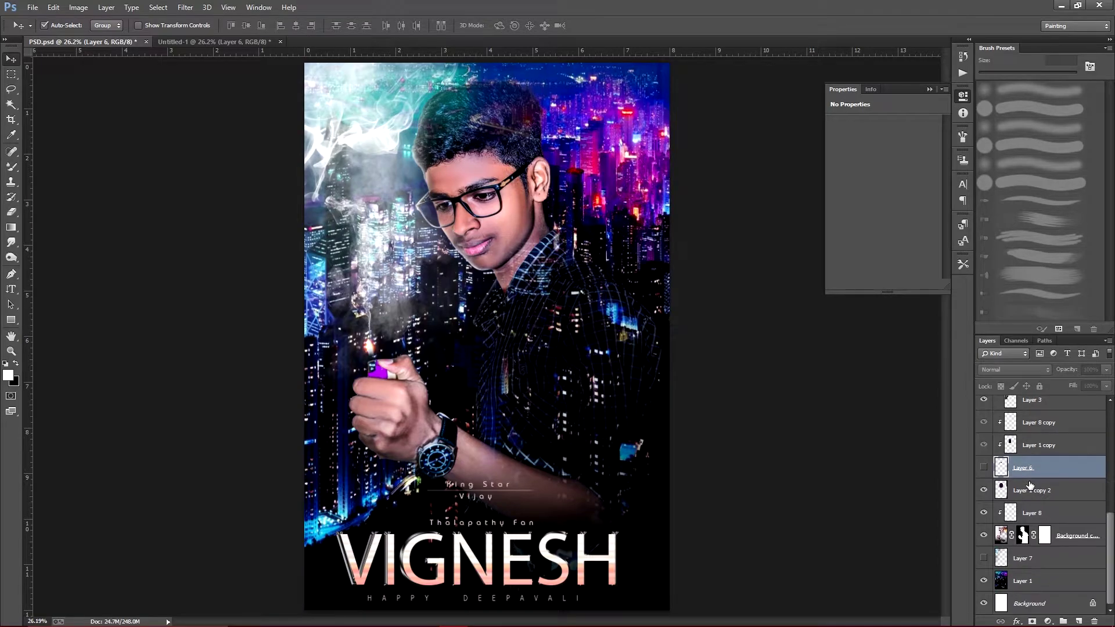
# Step: Drag Layer 7 from PSD.psd onto the Untitled-1 composite
pyautogui.moveTo(1029, 485)
pyautogui.mouseDown()
pyautogui.moveTo(370, 250)
pyautogui.moveTo(371, 158)
pyautogui.moveTo(390, 163)
pyautogui.mouseUp()
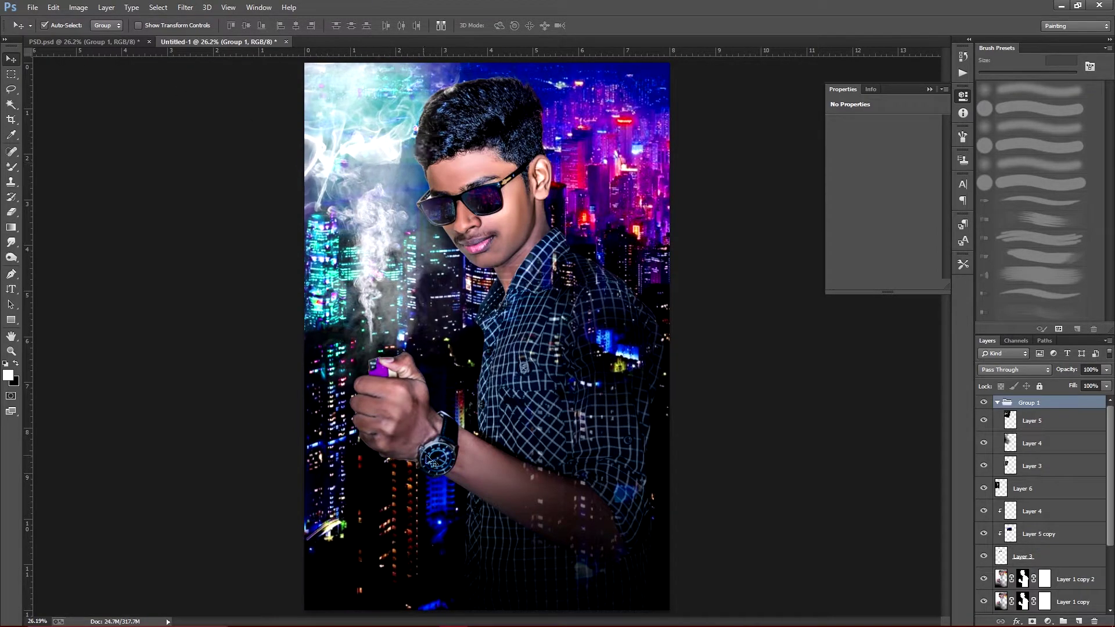
pyautogui.click(985, 402)
pyautogui.click(986, 403)
pyautogui.click(985, 402)
pyautogui.click(78, 47)
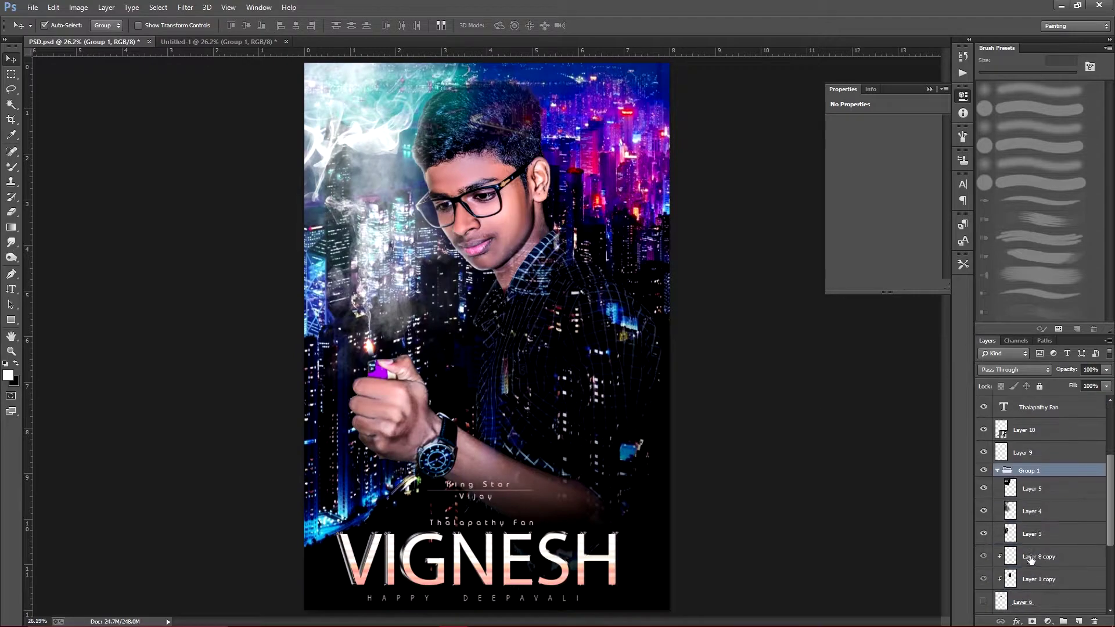
pyautogui.scroll(5, 1021, 460)
pyautogui.moveTo(990, 559); pyautogui.dragTo(221, 44)
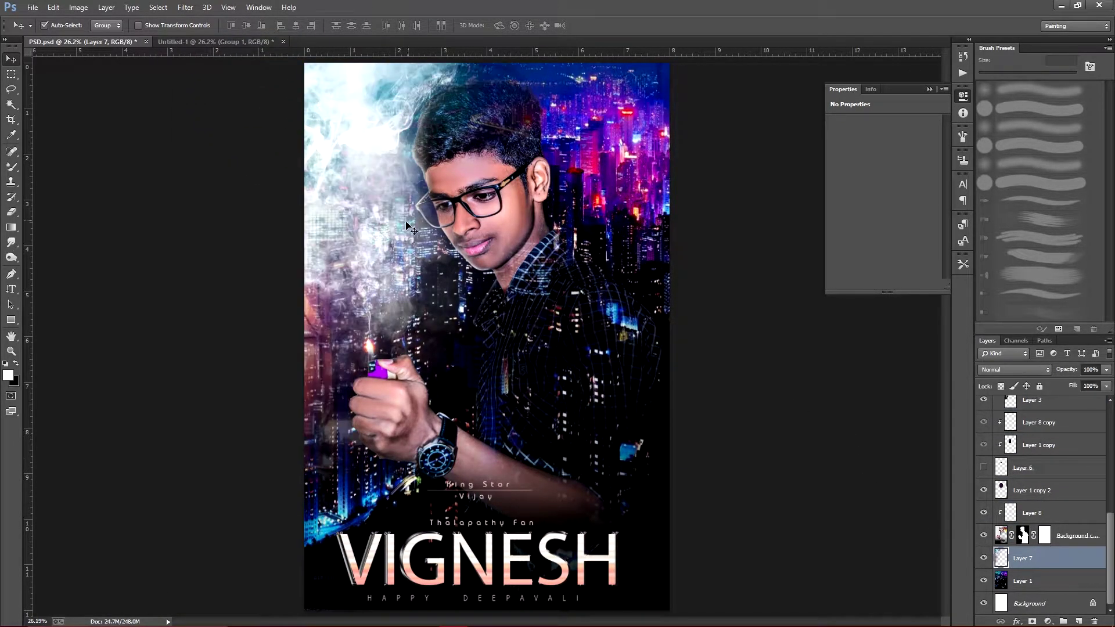
pyautogui.moveTo(221, 42); pyautogui.dragTo(523, 317)
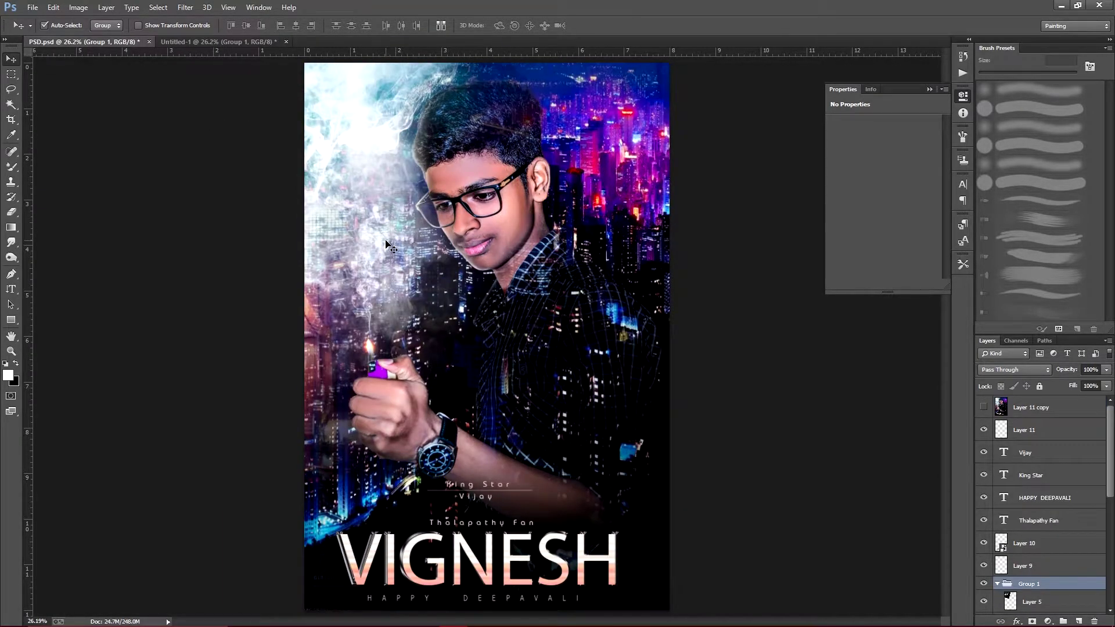
# Step: Select the smoke Layer 7 in Untitled-1 and start transforming it into position
pyautogui.rightClick(386, 239)
pyautogui.click(401, 314)
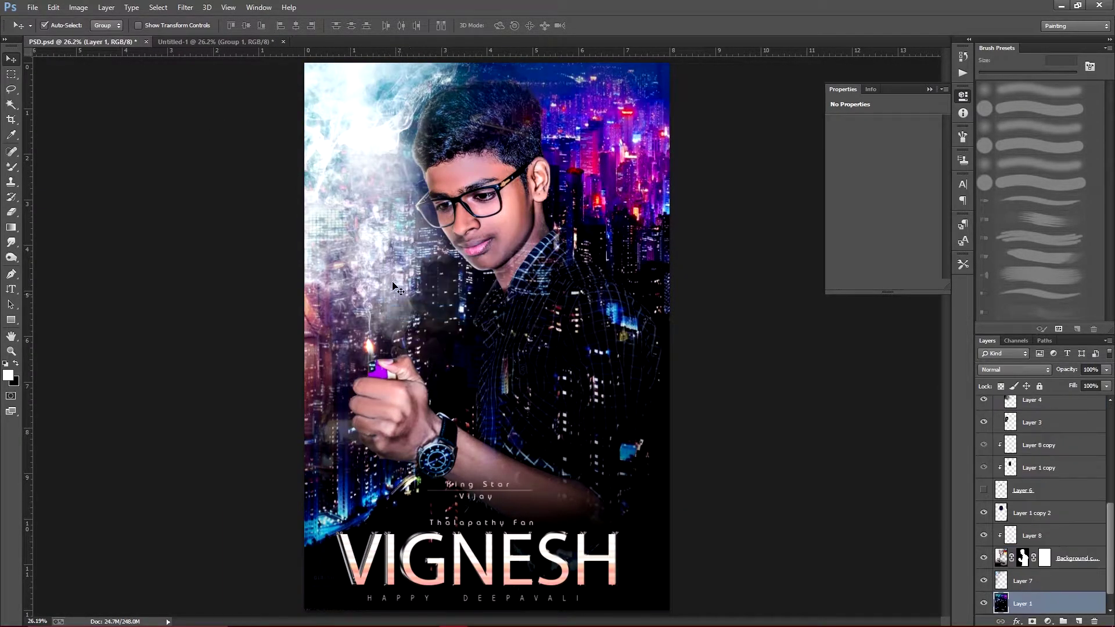
pyautogui.rightClick(347, 179)
pyautogui.click(395, 231)
pyautogui.rightClick(368, 190)
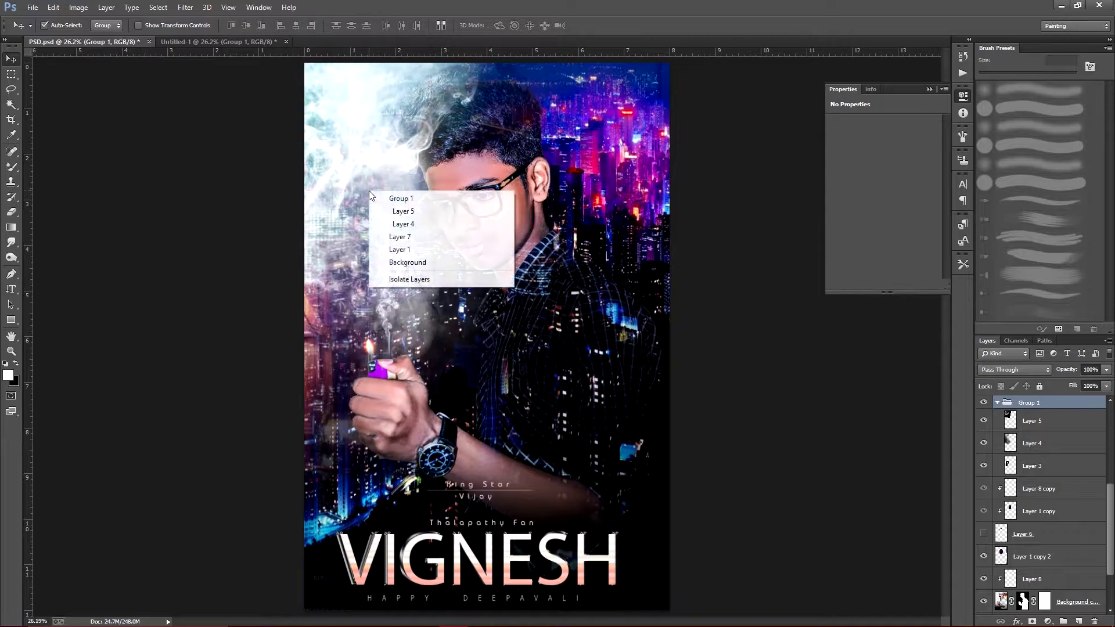
pyautogui.click(394, 239)
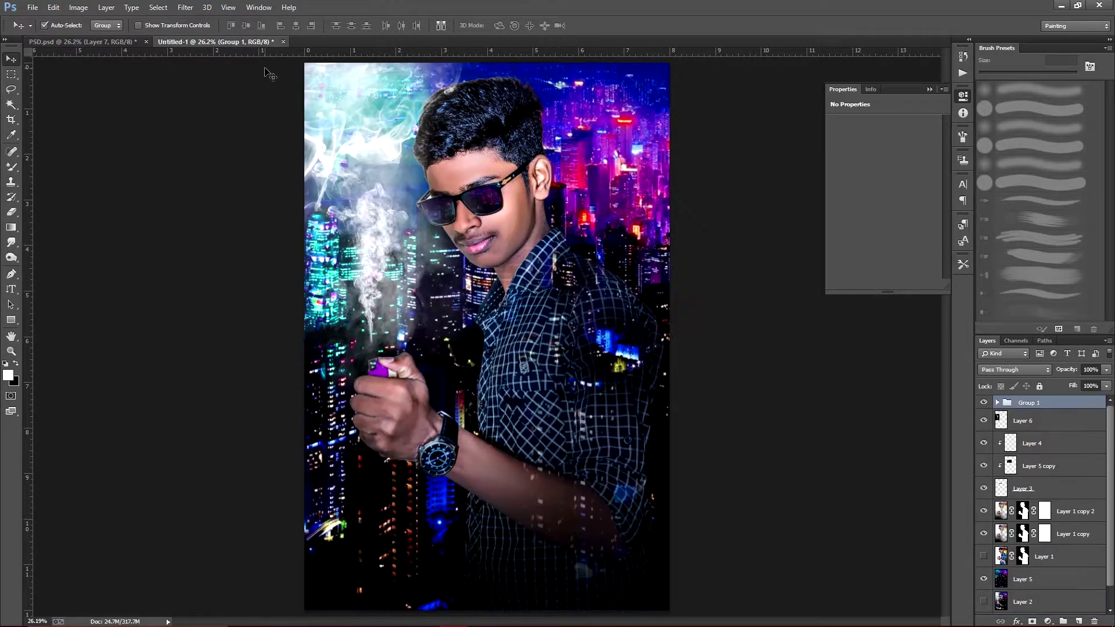
pyautogui.moveTo(360, 186); pyautogui.dragTo(346, 129)
pyautogui.hotkey('ctrl', 't')
# Step: Shift the smoke slightly left and move Layer 7 below Layer 1 copy 2
pyautogui.moveTo(419, 152)
pyautogui.mouseDown()
pyautogui.moveTo(434, 156)
pyautogui.moveTo(418, 146)
pyautogui.mouseUp()
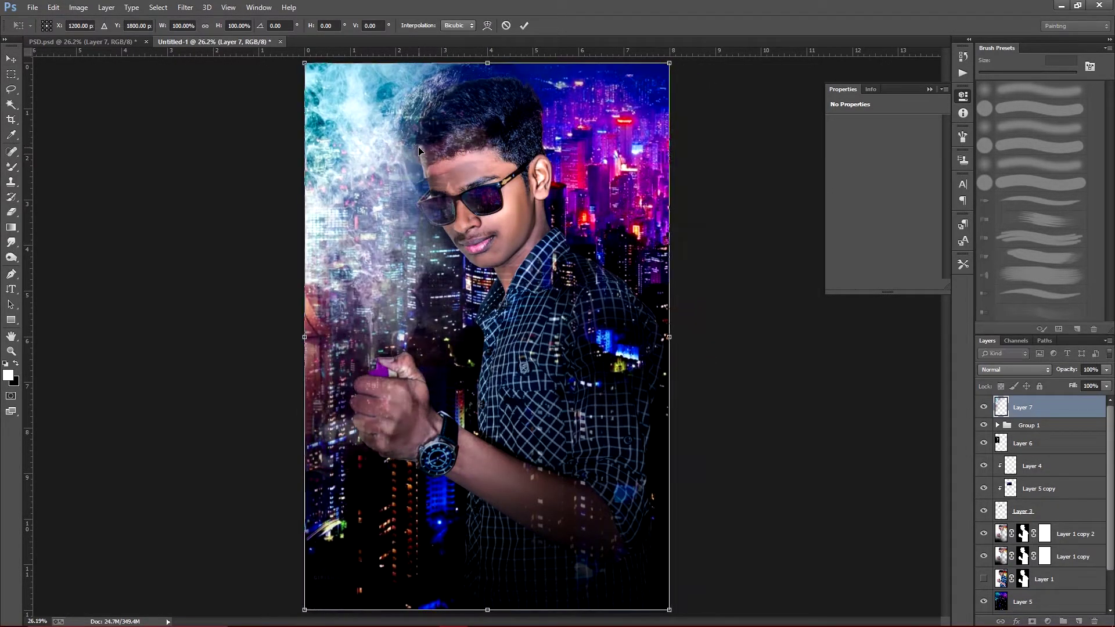
pyautogui.press('Return')
pyautogui.moveTo(1027, 409); pyautogui.dragTo(1054, 552)
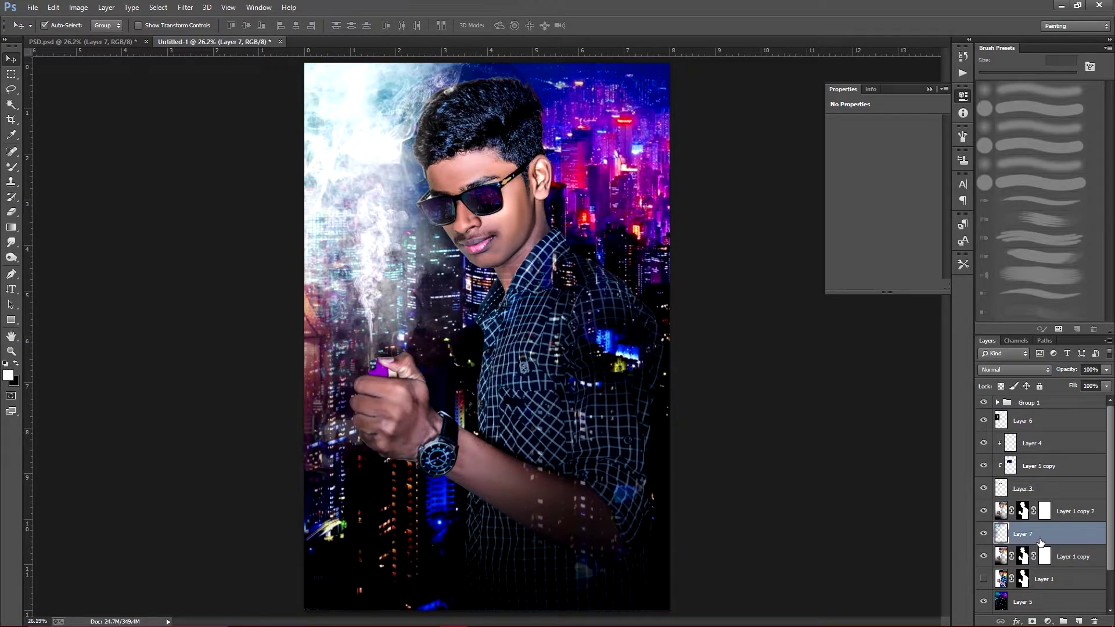
# Step: Scale the smoke to about 106% and nudge it up slightly
pyautogui.hotkey('ctrl', 't')
pyautogui.moveTo(669, 610); pyautogui.dragTo(692, 624)
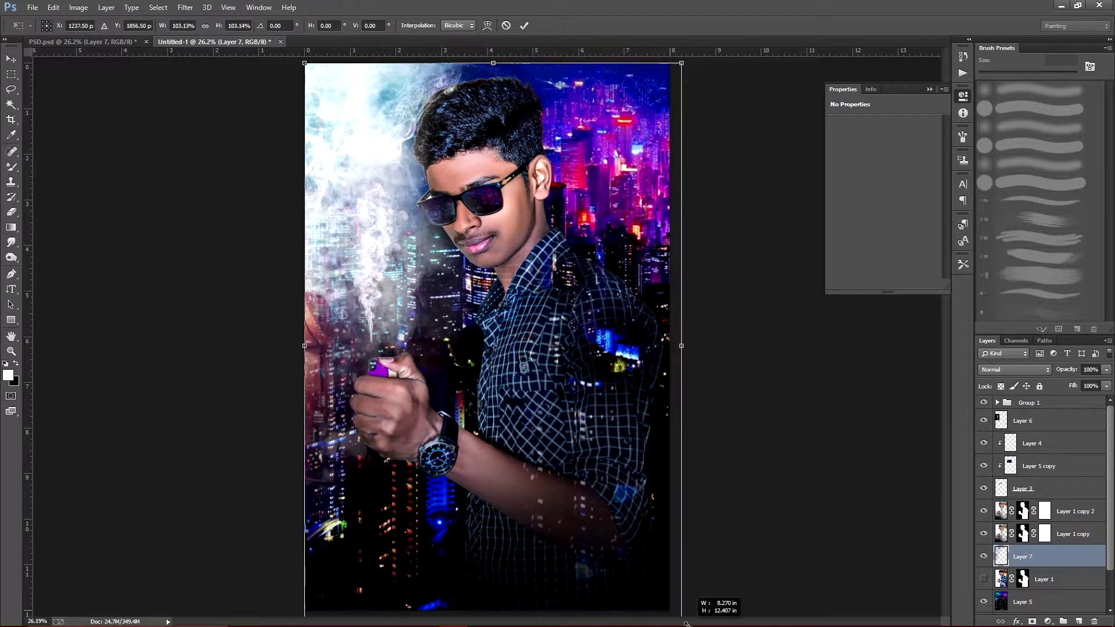
pyautogui.moveTo(616, 354); pyautogui.dragTo(470, 157)
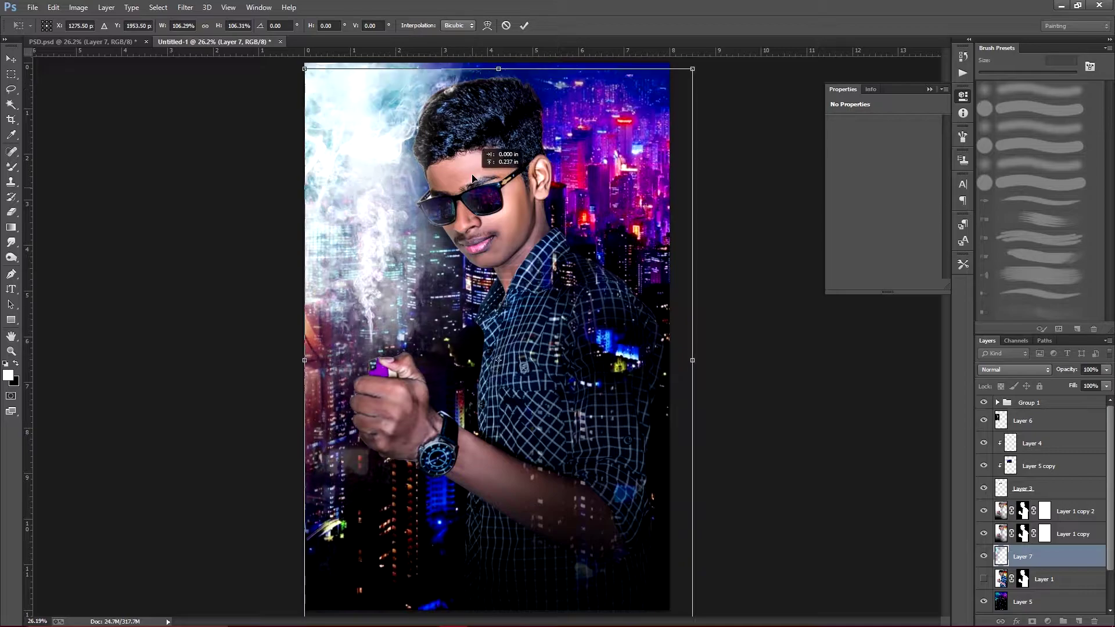
pyautogui.press('Return')
# Step: Erase smoke from the top and left side of the hair with a soft eraser, then hide the smoke to compare
pyautogui.press('e')
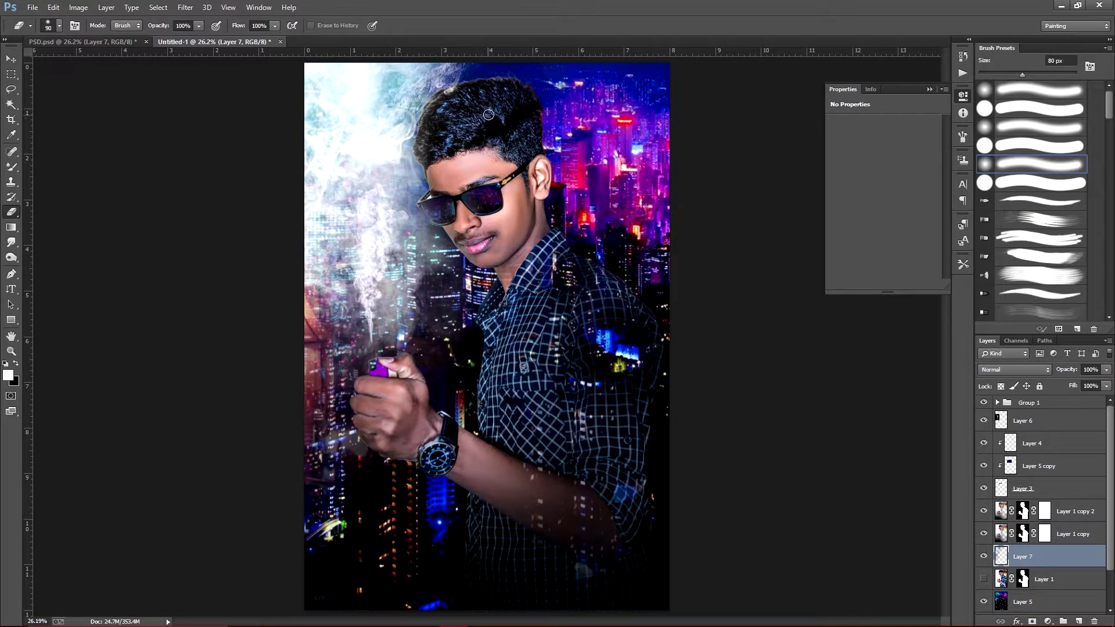
pyautogui.moveTo(491, 111); pyautogui.dragTo(595, 132)
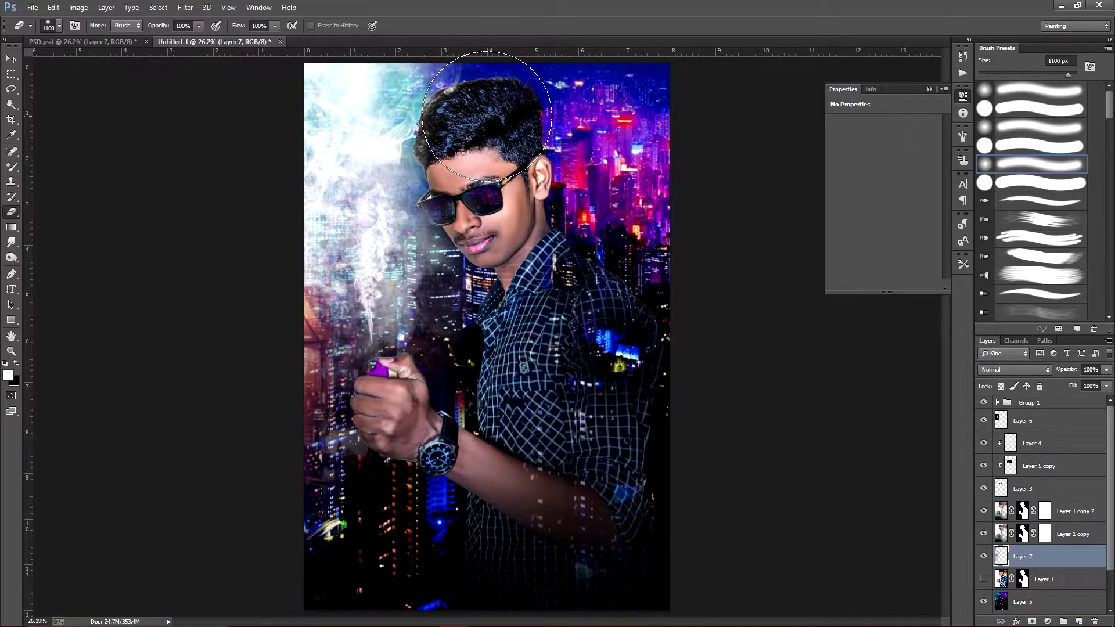
pyautogui.moveTo(510, 183); pyautogui.dragTo(471, 136)
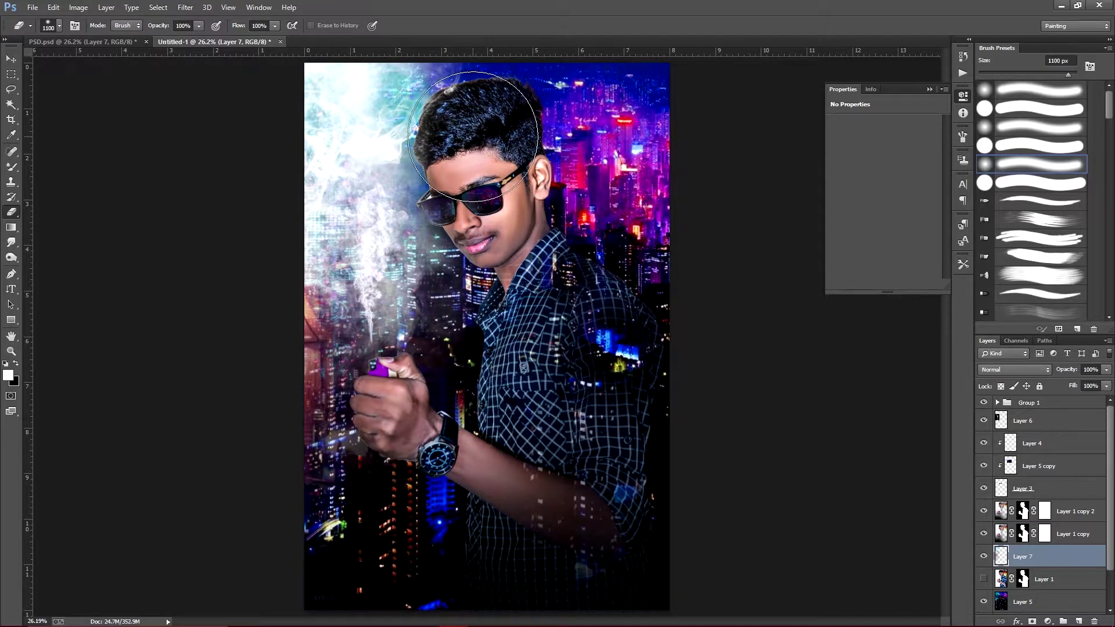
pyautogui.press('v')
pyautogui.click(983, 556)
# Step: Compare layer visibility, hide Layer 1 copy and select Layer 1 copy 2
pyautogui.click(983, 556)
pyautogui.scroll(10, 389, 204)
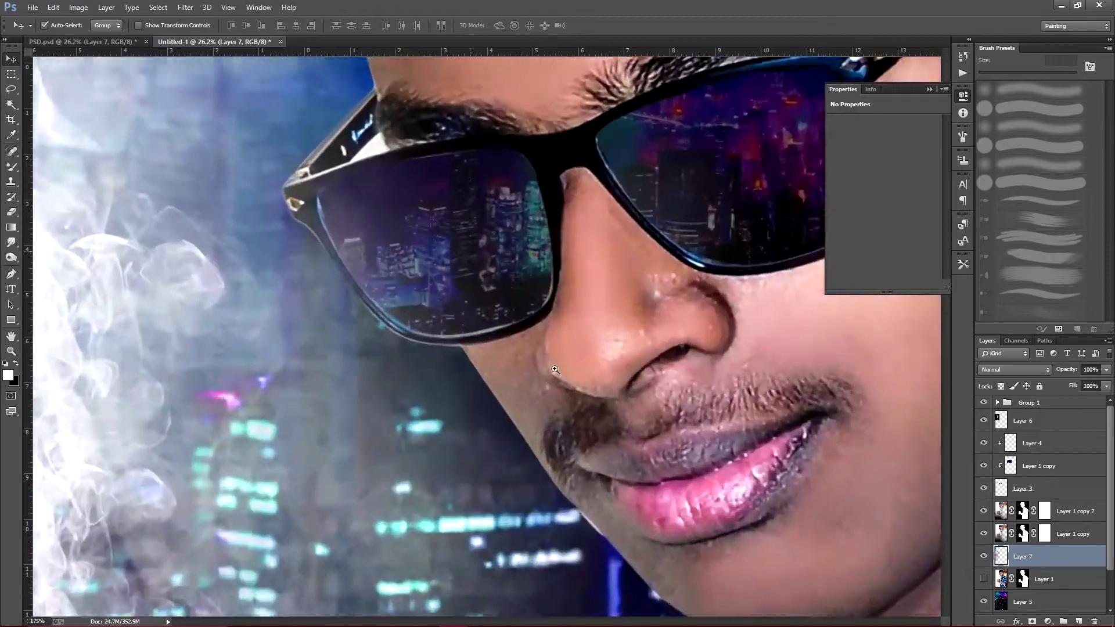
pyautogui.rightClick(384, 293)
pyautogui.click(417, 316)
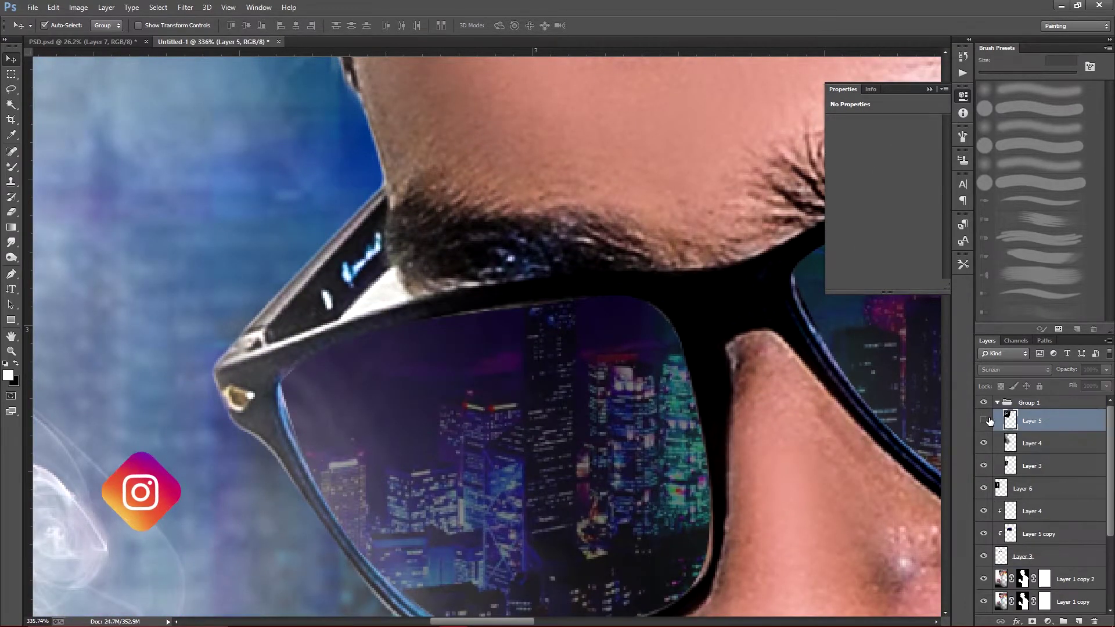
pyautogui.click(984, 579)
pyautogui.click(983, 579)
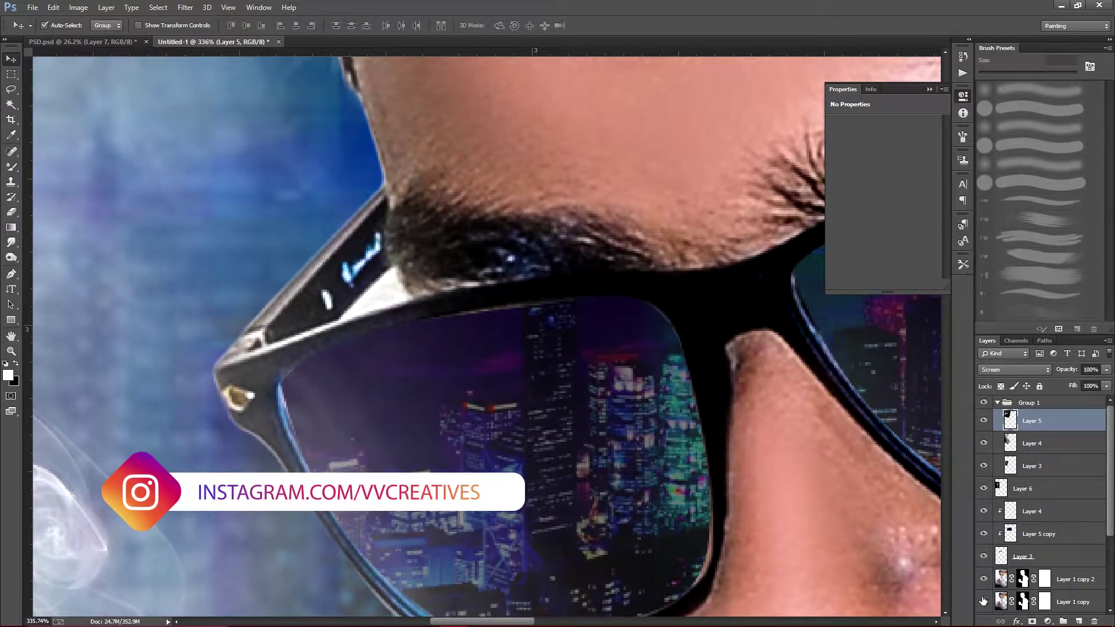
pyautogui.click(983, 601)
pyautogui.scroll(-2, 985, 594)
pyautogui.click(999, 539)
# Step: Trace the white sliver beside the sunglasses arm with the Pen, convert it to a selection, then deselect
pyautogui.press('p')
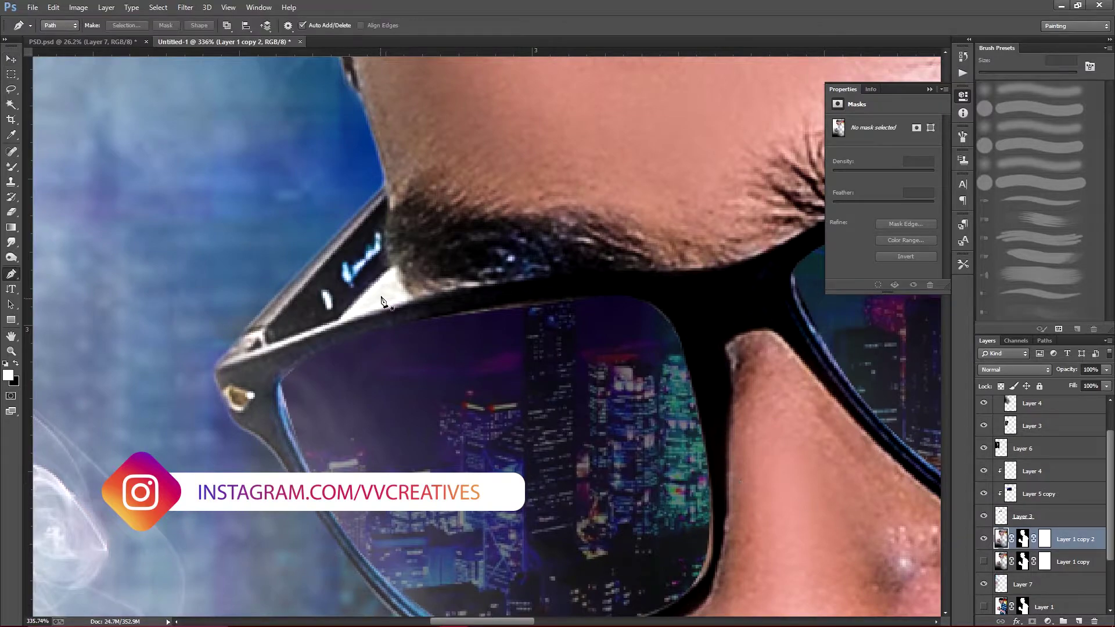
pyautogui.rightClick(397, 269)
pyautogui.click(442, 340)
pyautogui.press('Return')
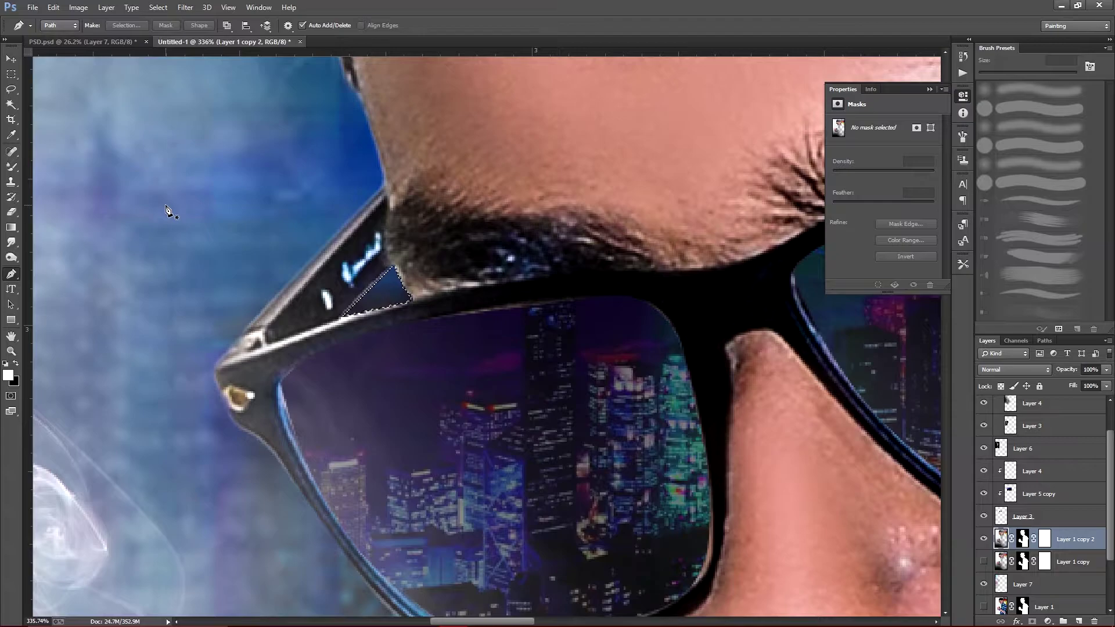
pyautogui.hotkey('ctrl', 'd')
pyautogui.press('v')
pyautogui.hotkey('ctrl', '0')
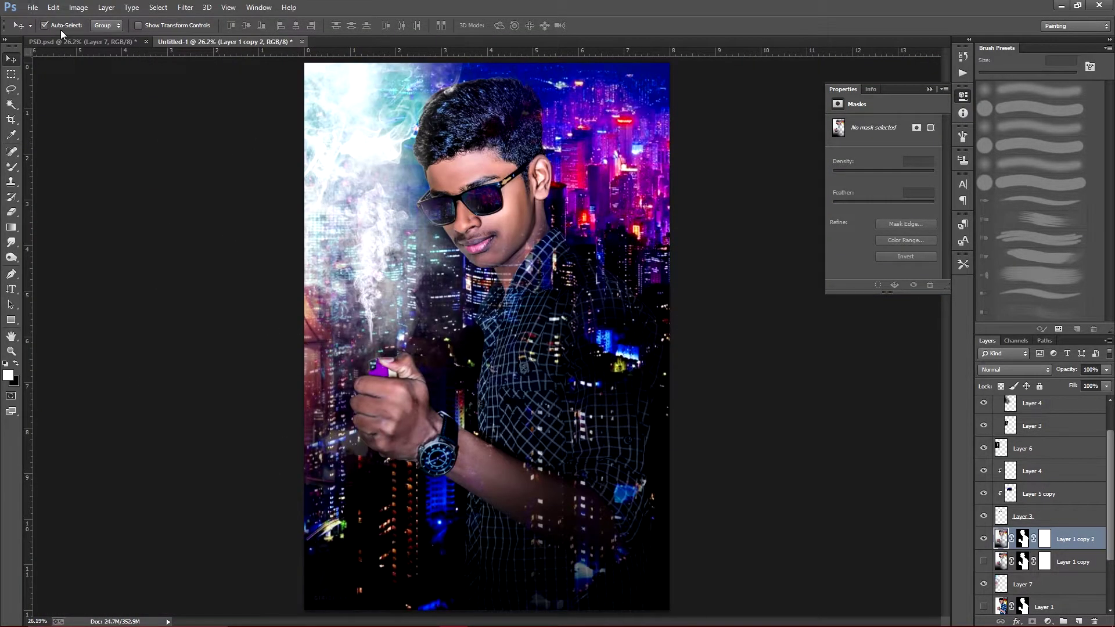
# Step: Glance at the PSD poster document and return to Untitled-1
pyautogui.click(63, 41)
pyautogui.click(242, 41)
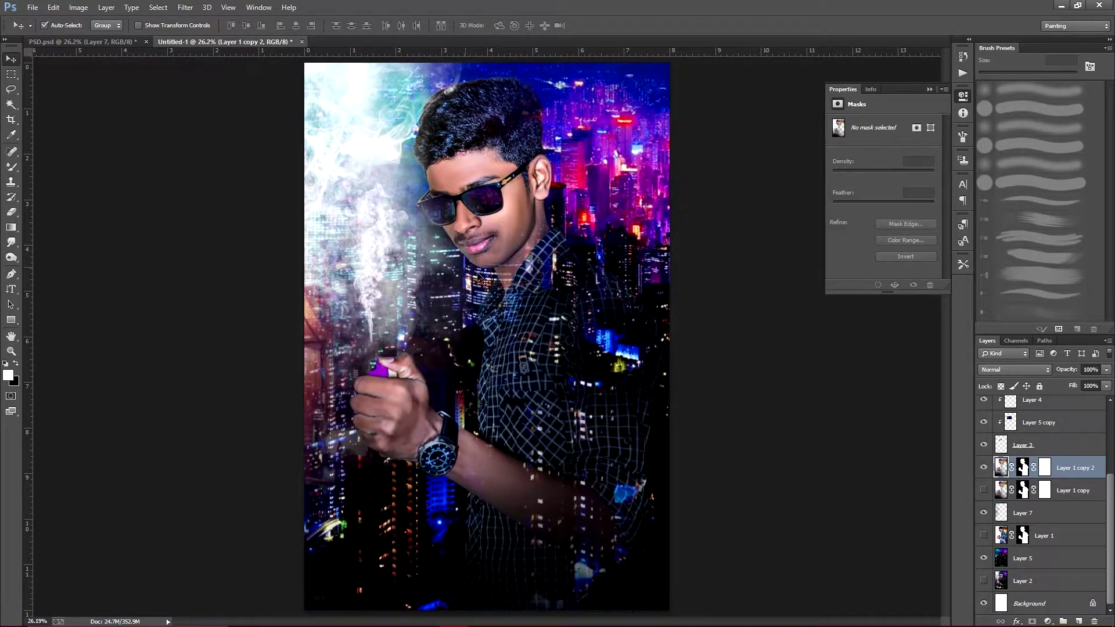
pyautogui.press('e')
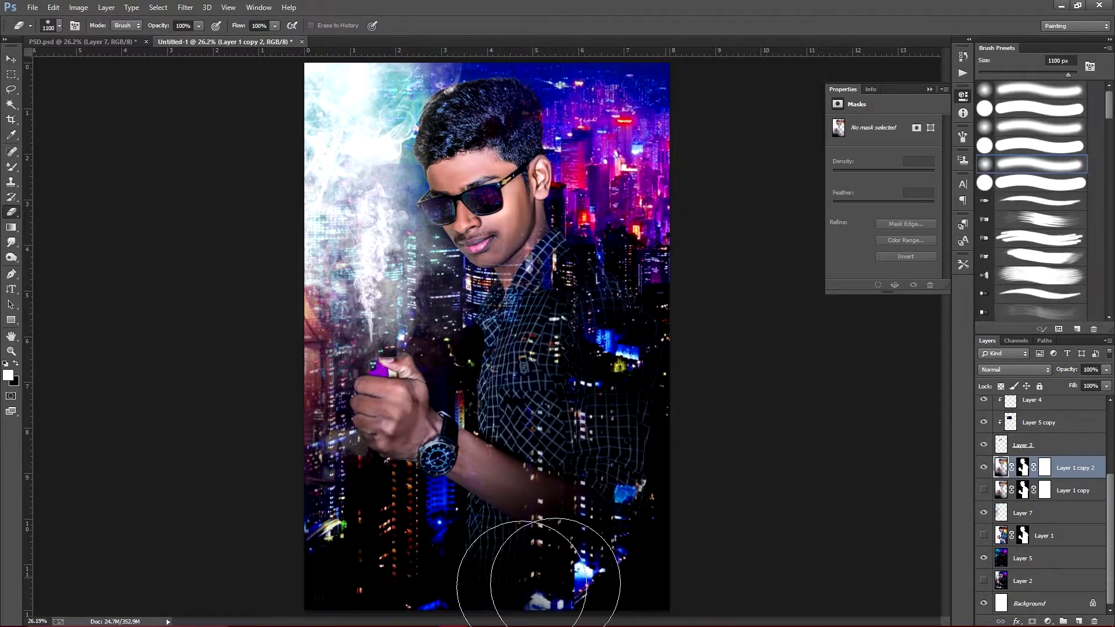
# Step: Apply a gradient on city Layer 5 so its bottom edge fades to black
pyautogui.press('v')
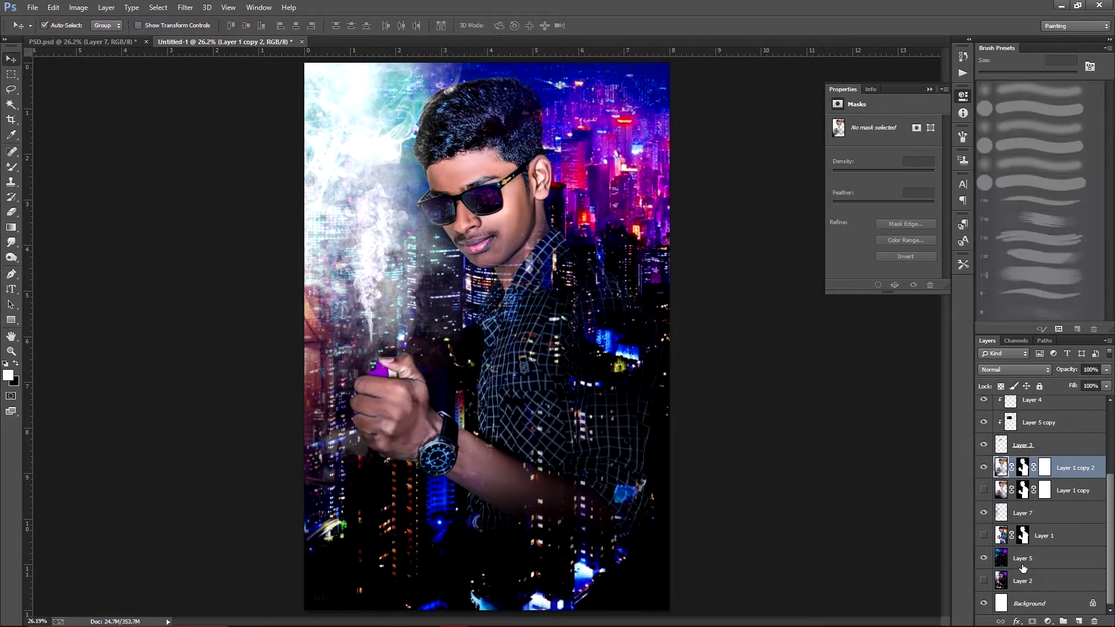
pyautogui.click(1080, 558)
pyautogui.click(11, 227)
pyautogui.click(84, 26)
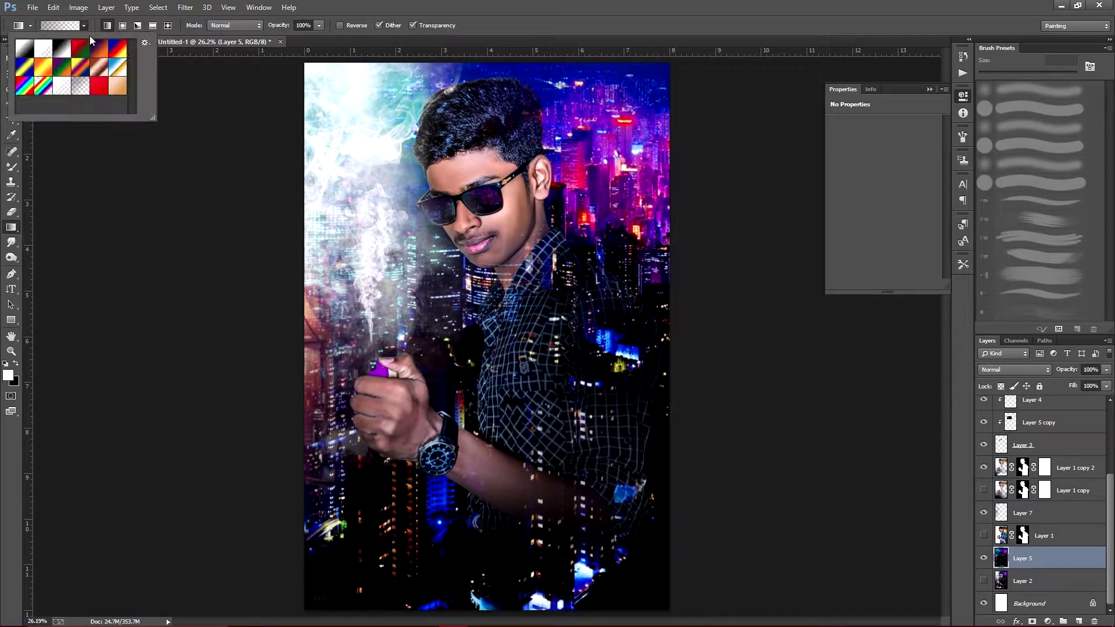
pyautogui.click(436, 488)
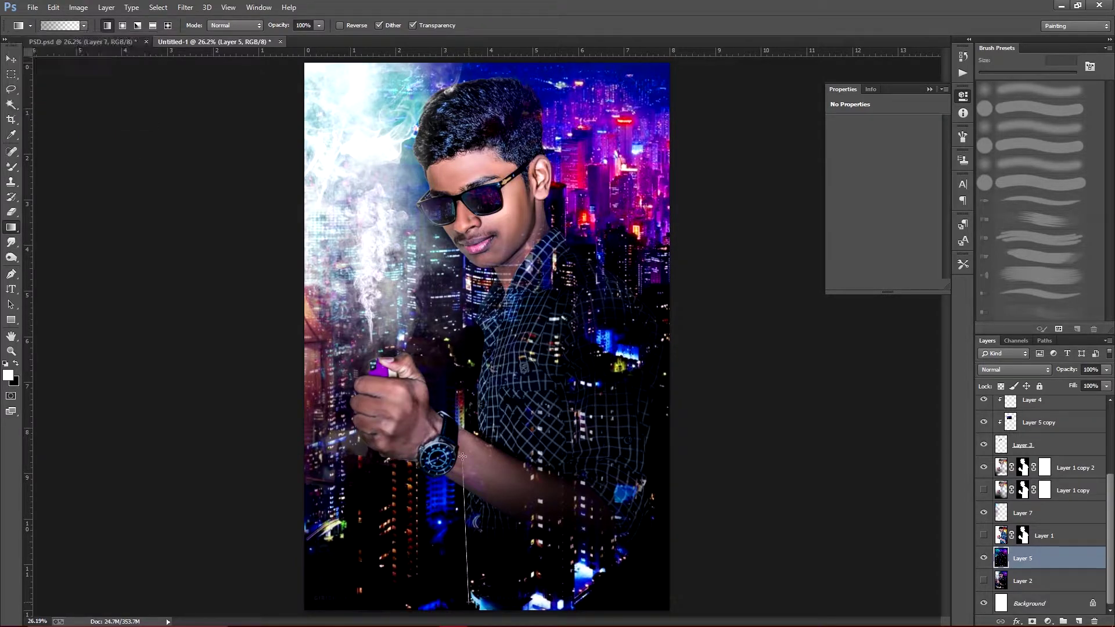
pyautogui.moveTo(475, 609)
pyautogui.mouseDown()
pyautogui.moveTo(476, 255)
pyautogui.moveTo(483, 531)
pyautogui.mouseUp()
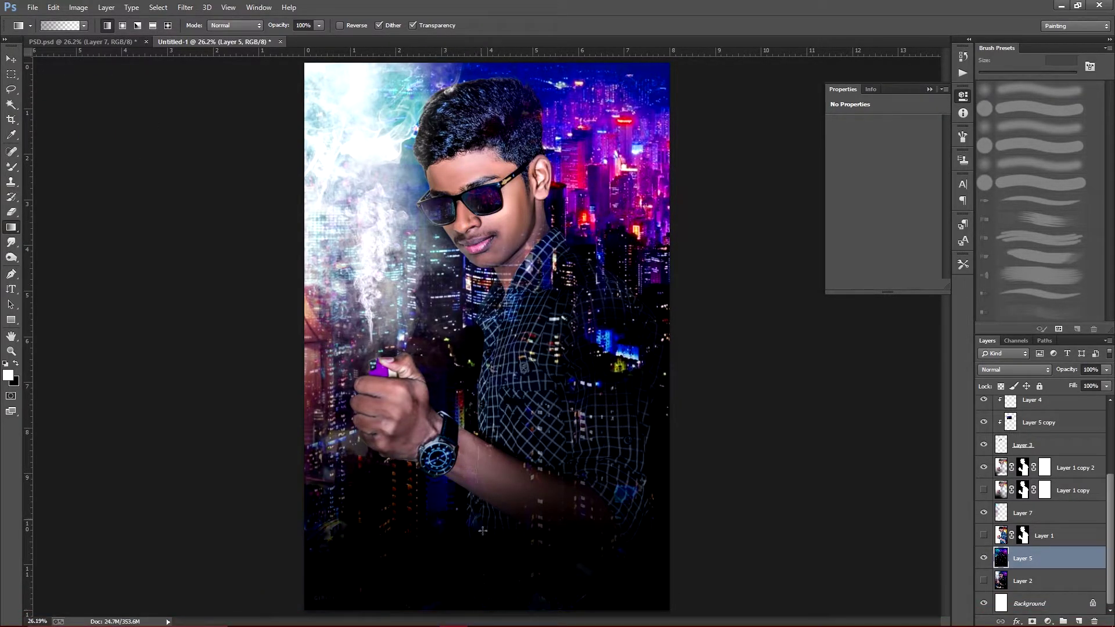
# Step: Add a new empty Layer 8 above Layer 1 copy 2
pyautogui.press('v')
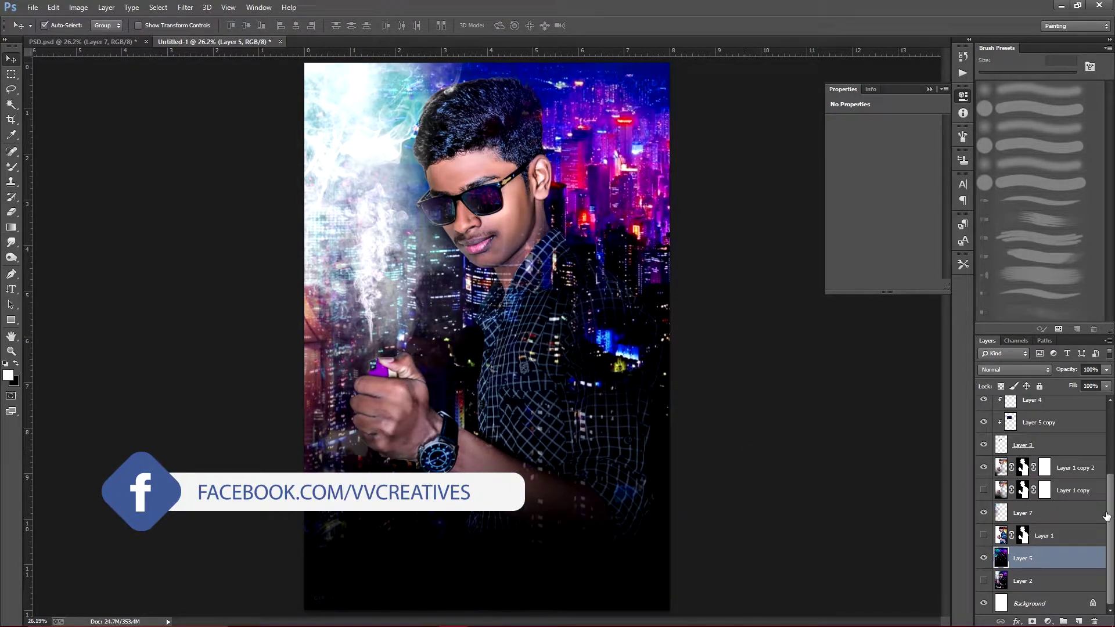
pyautogui.scroll(5, 1105, 516)
pyautogui.click(999, 578)
pyautogui.click(1078, 621)
pyautogui.click(11, 167)
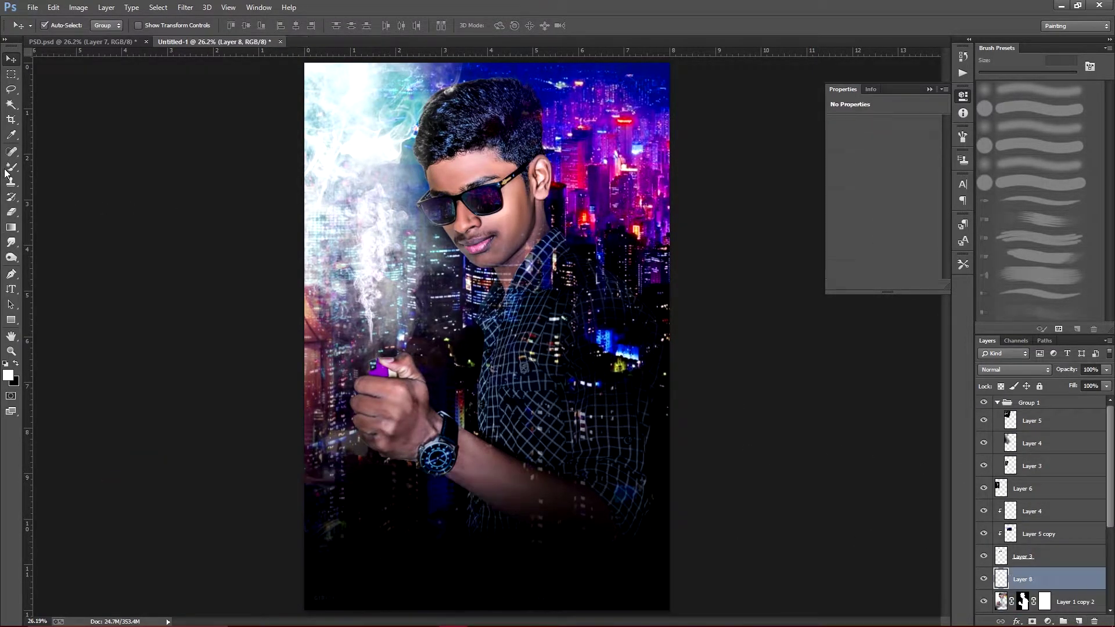
# Step: Paint soft white light over the hair and clip Layer 8 to the man's layer
pyautogui.moveTo(417, 157); pyautogui.dragTo(467, 274)
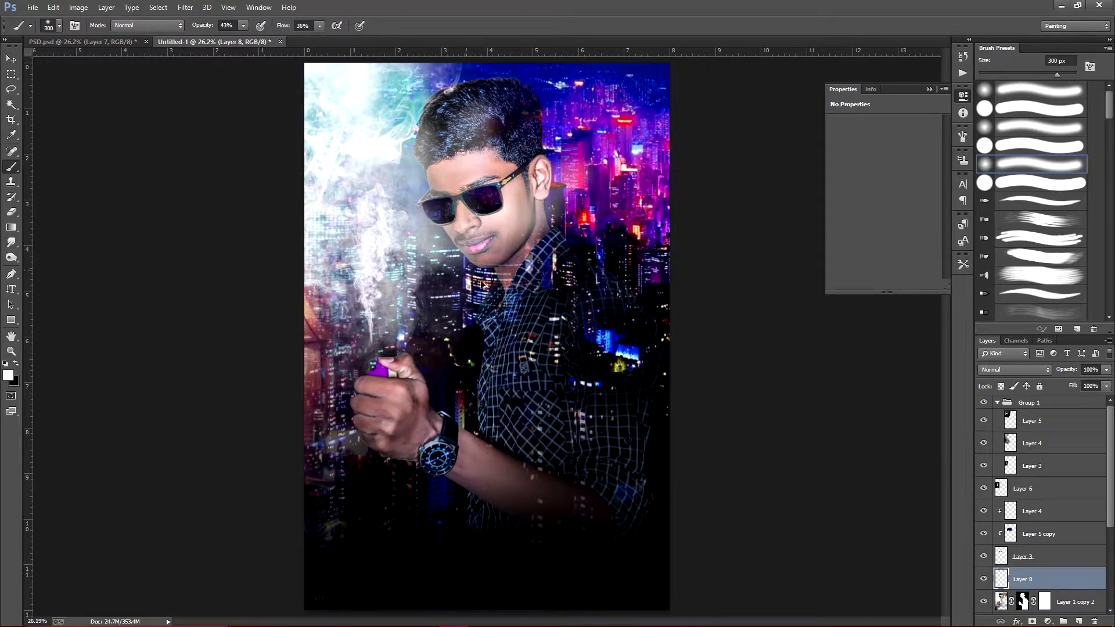
pyautogui.hotkey('ctrl', 'alt', 'g')
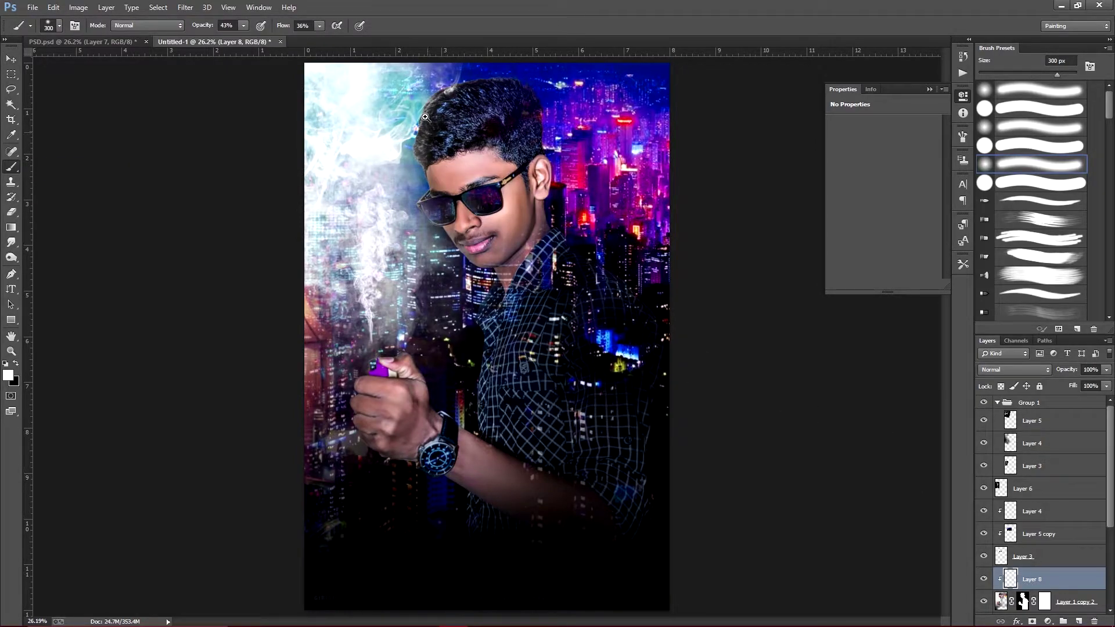
pyautogui.scroll(3, 450, 213)
pyautogui.scroll(3, 482, 75)
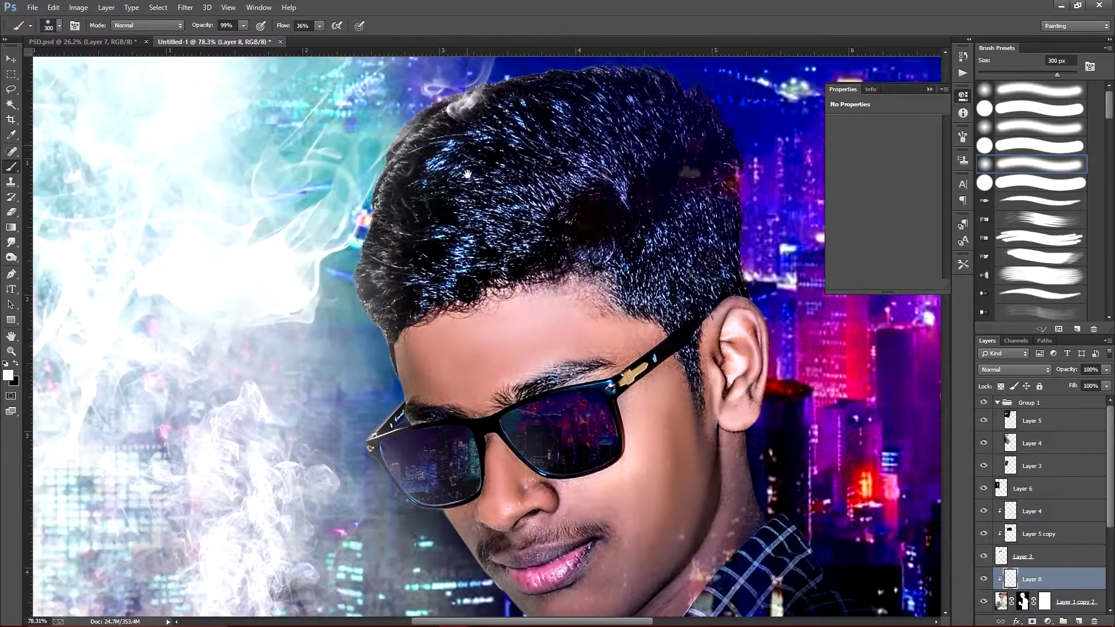
pyautogui.press(']')
pyautogui.press(']')
pyautogui.press(']')
pyautogui.press(']')
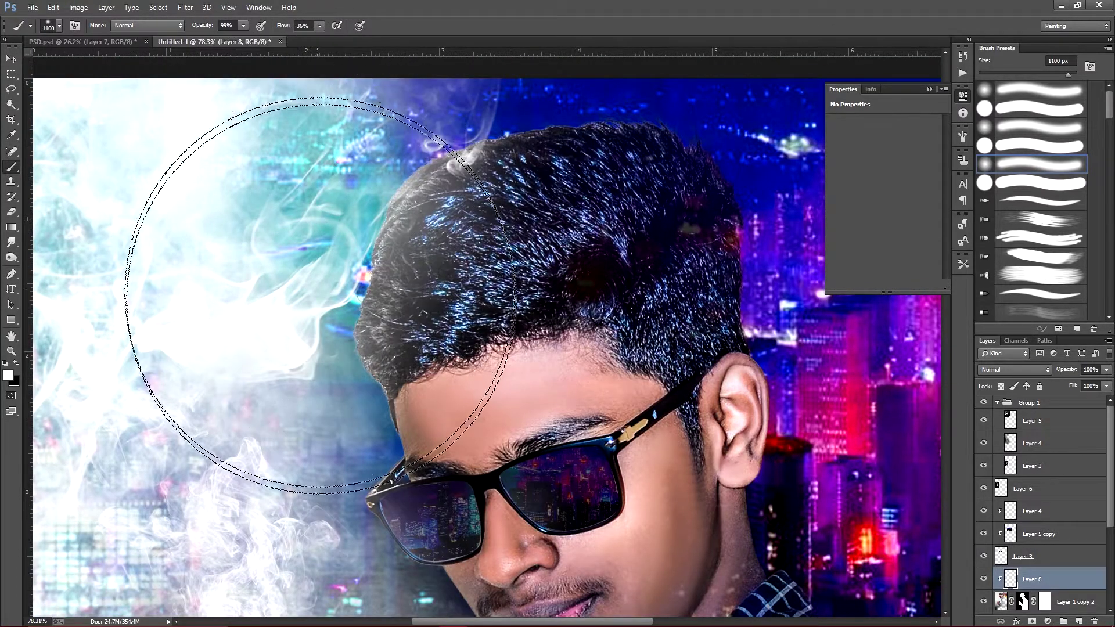
pyautogui.moveTo(249, 229); pyautogui.dragTo(238, 24)
# Step: Adjust the brush size, undo the excess white haze, and zoom to the glasses hinge
pyautogui.press('[')
pyautogui.press('[')
pyautogui.press('[')
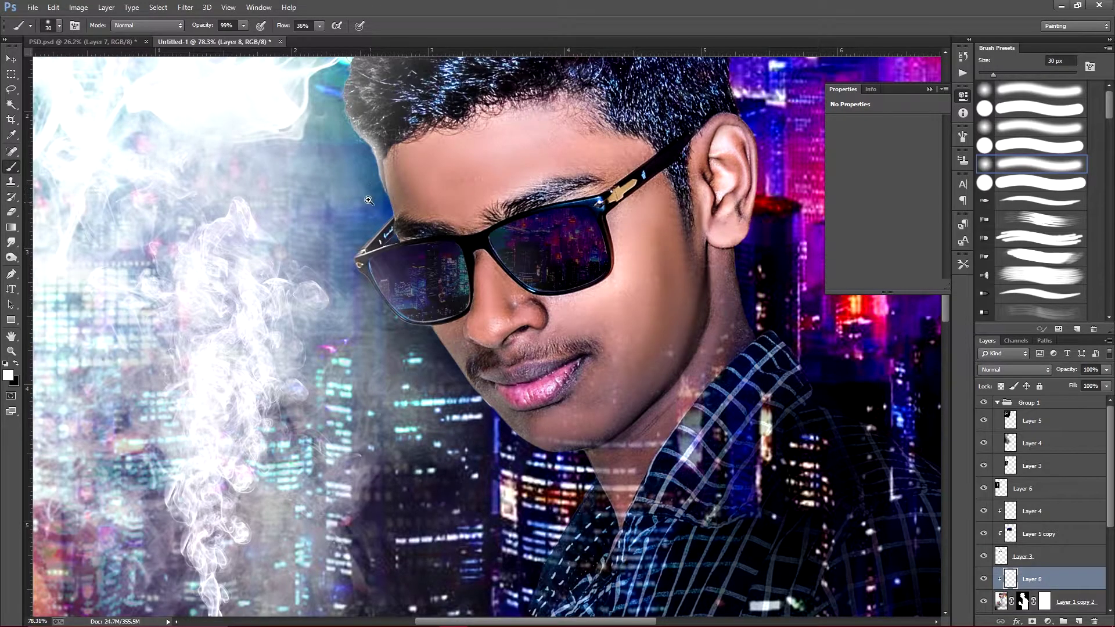
pyautogui.scroll(3, 369, 200)
pyautogui.scroll(-1, 372, 195)
pyautogui.press(']')
pyautogui.press(']')
pyautogui.press(']')
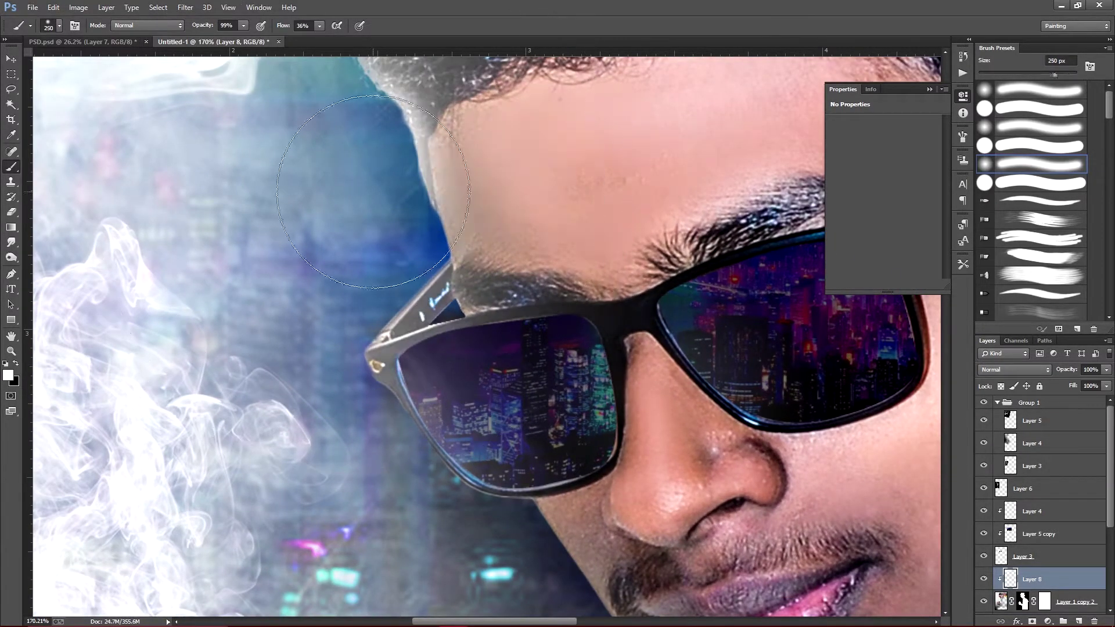
pyautogui.hotkey('ctrl', 'z')
pyautogui.press('[')
pyautogui.press('[')
pyautogui.press('[')
pyautogui.press('[')
pyautogui.press('[')
pyautogui.press('[')
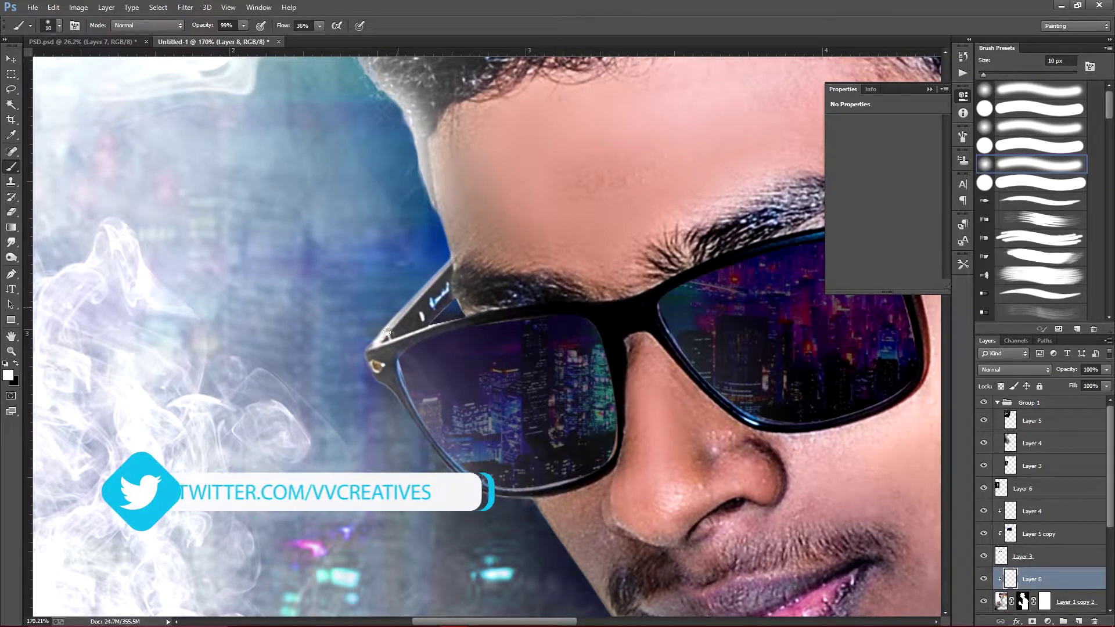
pyautogui.moveTo(386, 340); pyautogui.dragTo(404, 373)
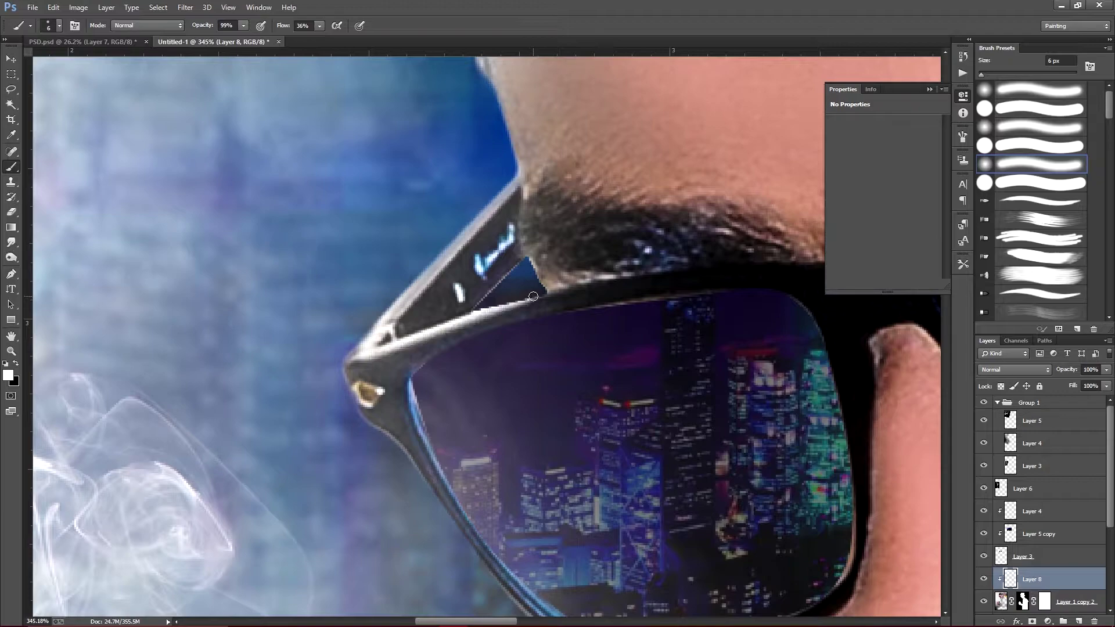
# Step: Paint soft white highlights along the sunglasses frame's upper and bottom edges
pyautogui.moveTo(367, 349); pyautogui.dragTo(533, 299)
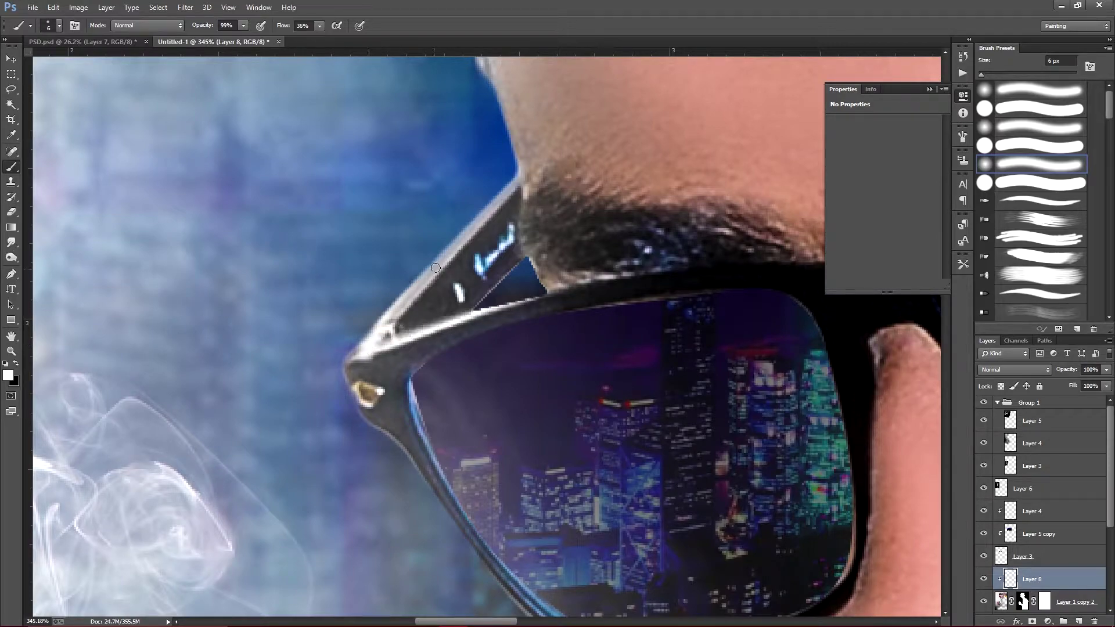
pyautogui.moveTo(360, 345)
pyautogui.mouseDown()
pyautogui.moveTo(394, 193)
pyautogui.moveTo(529, 440)
pyautogui.mouseUp()
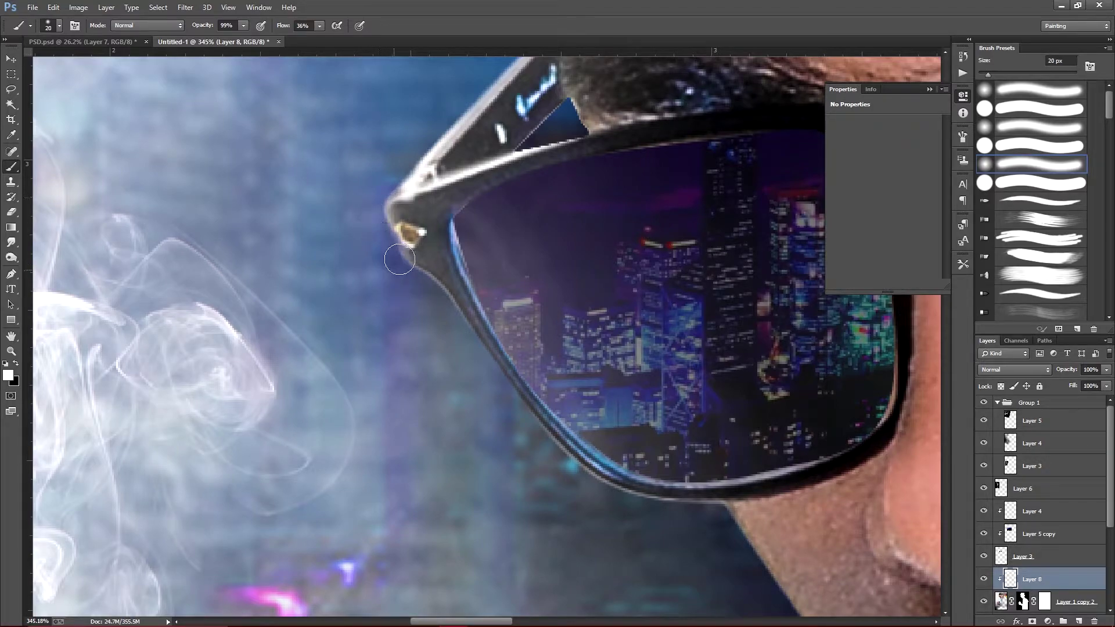
pyautogui.hotkey('ctrl', 'z')
pyautogui.moveTo(386, 233)
pyautogui.mouseDown()
pyautogui.moveTo(566, 466)
pyautogui.moveTo(807, 511)
pyautogui.mouseUp()
pyautogui.hotkey('ctrl', 'z')
pyautogui.moveTo(720, 522)
pyautogui.mouseDown()
pyautogui.moveTo(642, 510)
pyautogui.moveTo(580, 483)
pyautogui.mouseUp()
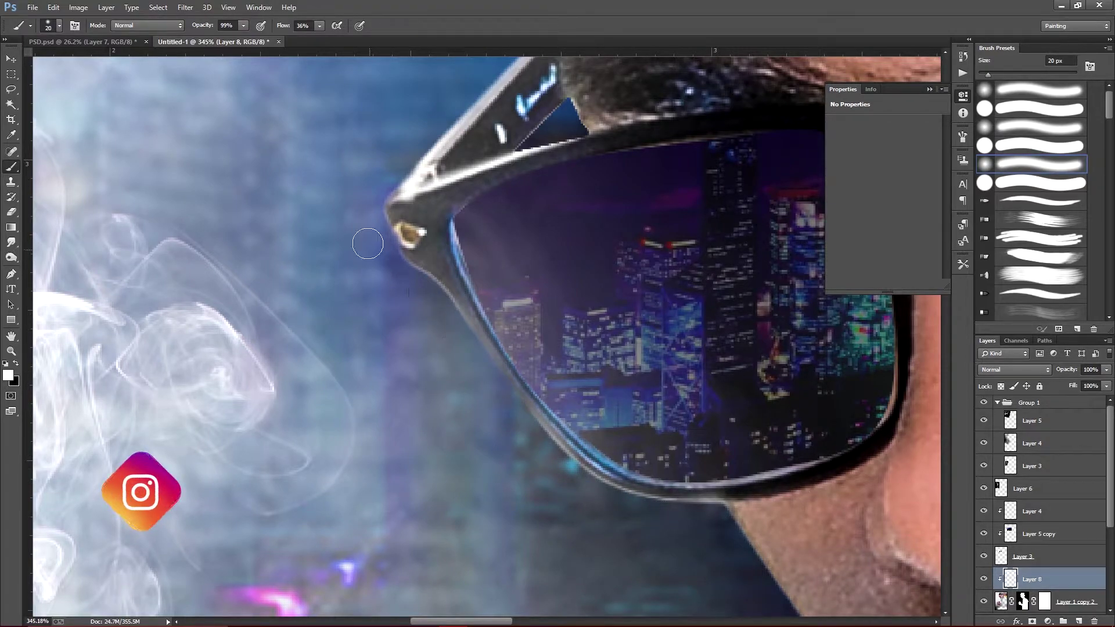
# Step: Enlarge the brush to 35 px and move the view to the lips and chin
pyautogui.scroll(-5, 367, 243)
pyautogui.hscroll(2, 368, 243)
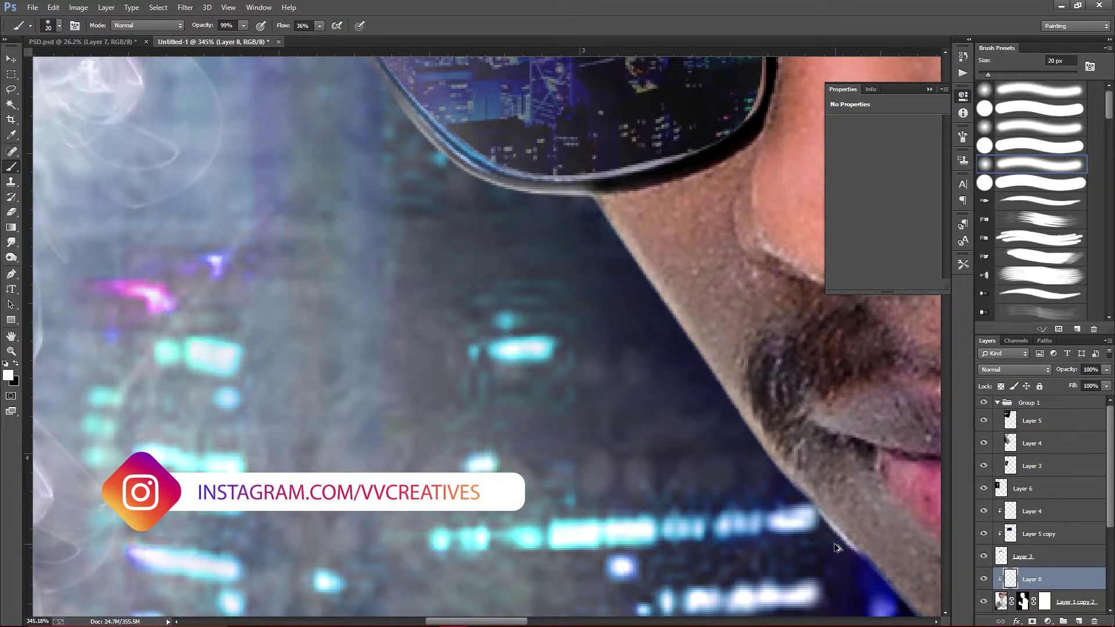
pyautogui.scroll(-5, 705, 378)
pyautogui.scroll(2, 617, 373)
pyautogui.scroll(1, 617, 372)
pyautogui.press(']')
pyautogui.press(']')
pyautogui.press(']')
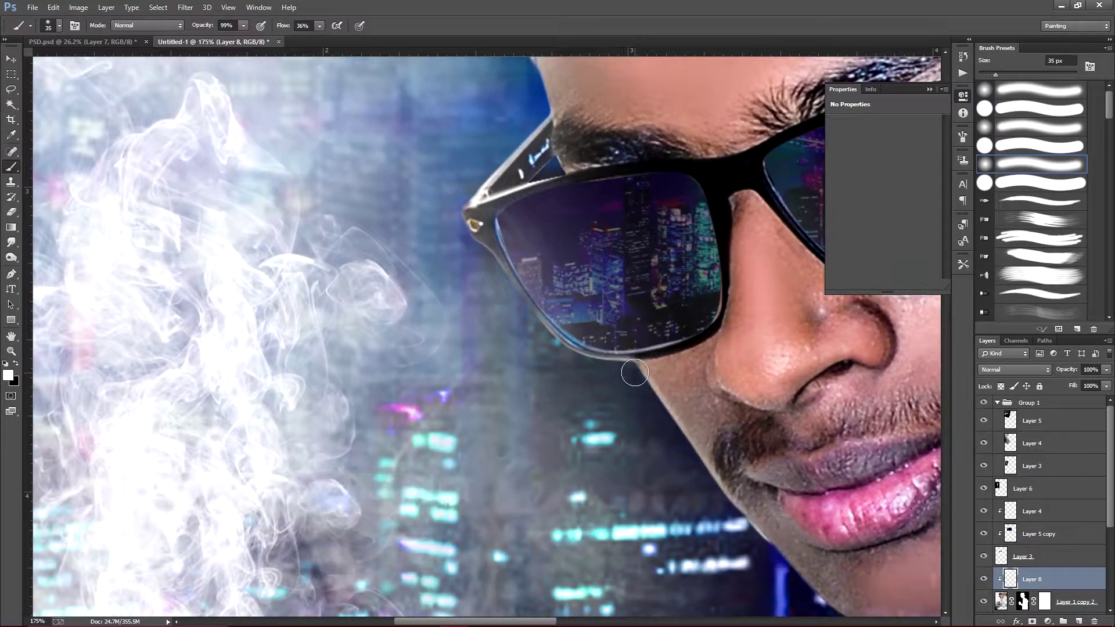
pyautogui.moveTo(779, 558); pyautogui.dragTo(497, 267)
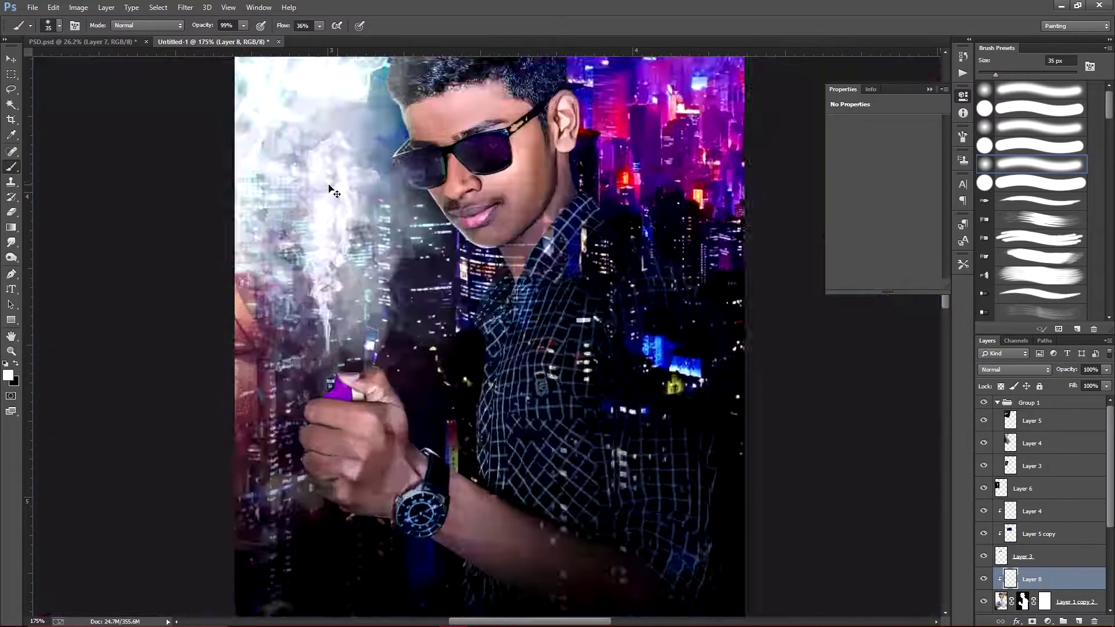
pyautogui.scroll(-2, 329, 187)
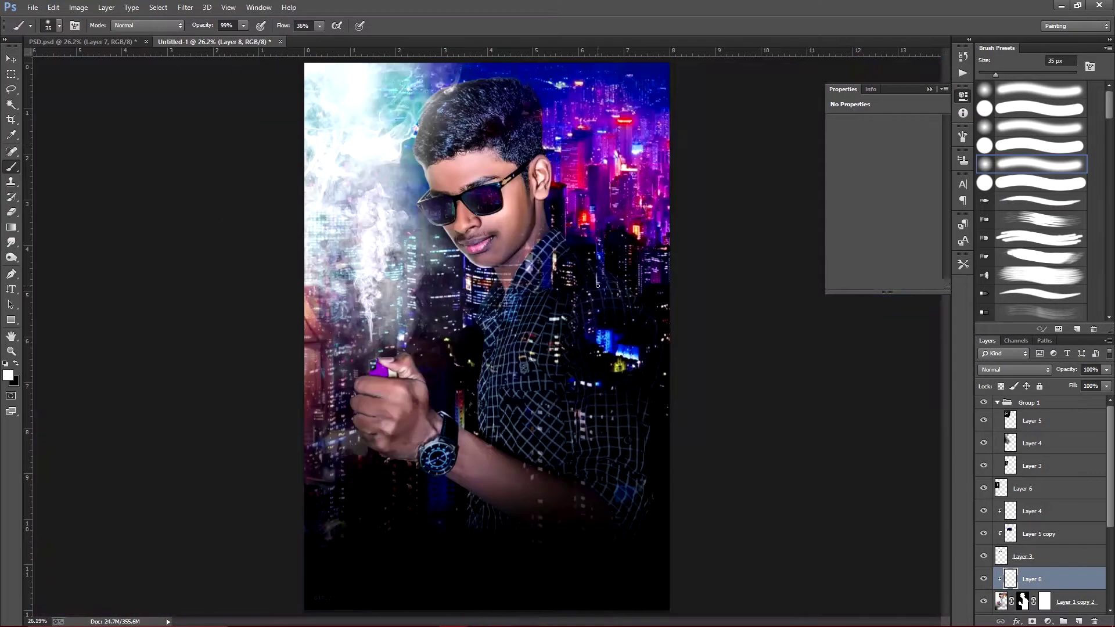
pyautogui.scroll(2, 406, 261)
pyautogui.scroll(2, 418, 302)
pyautogui.scroll(2, 426, 323)
pyautogui.scroll(2, 426, 324)
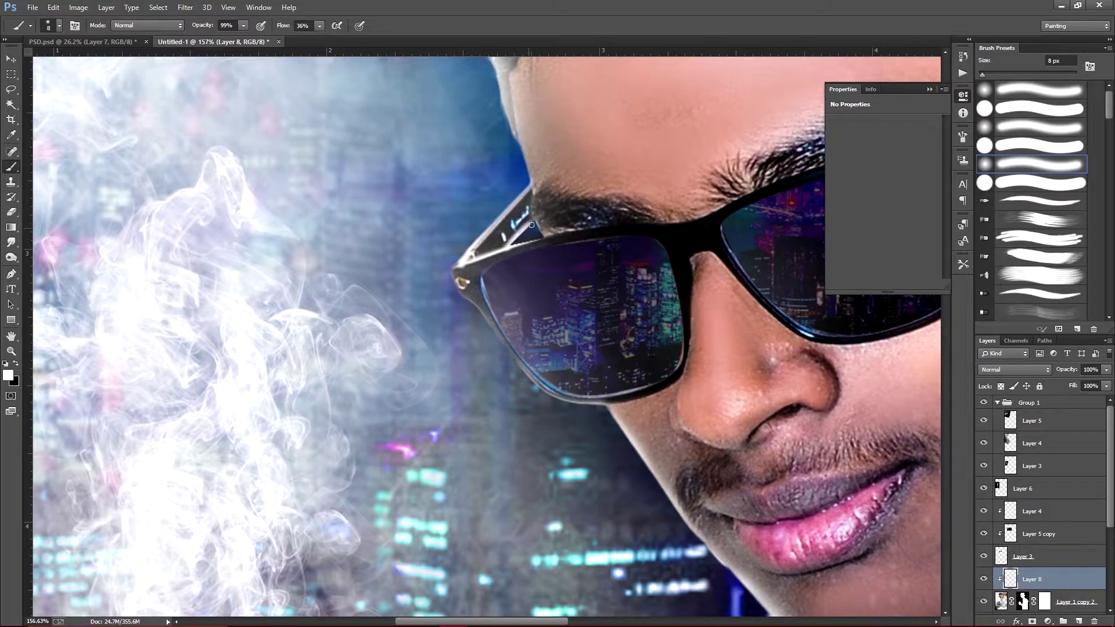
# Step: Fit the whole composition on screen to review the rim lighting
pyautogui.hotkey('ctrl', '0')
pyautogui.scroll(5, 542, 212)
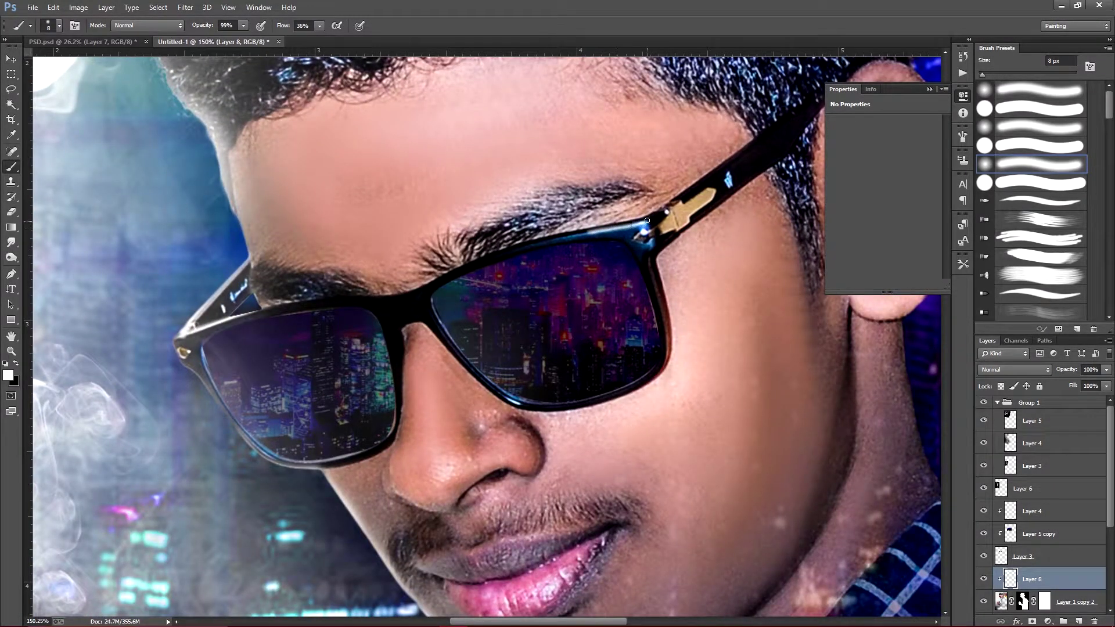
pyautogui.hotkey('ctrl', '0')
pyautogui.scroll(5, 405, 190)
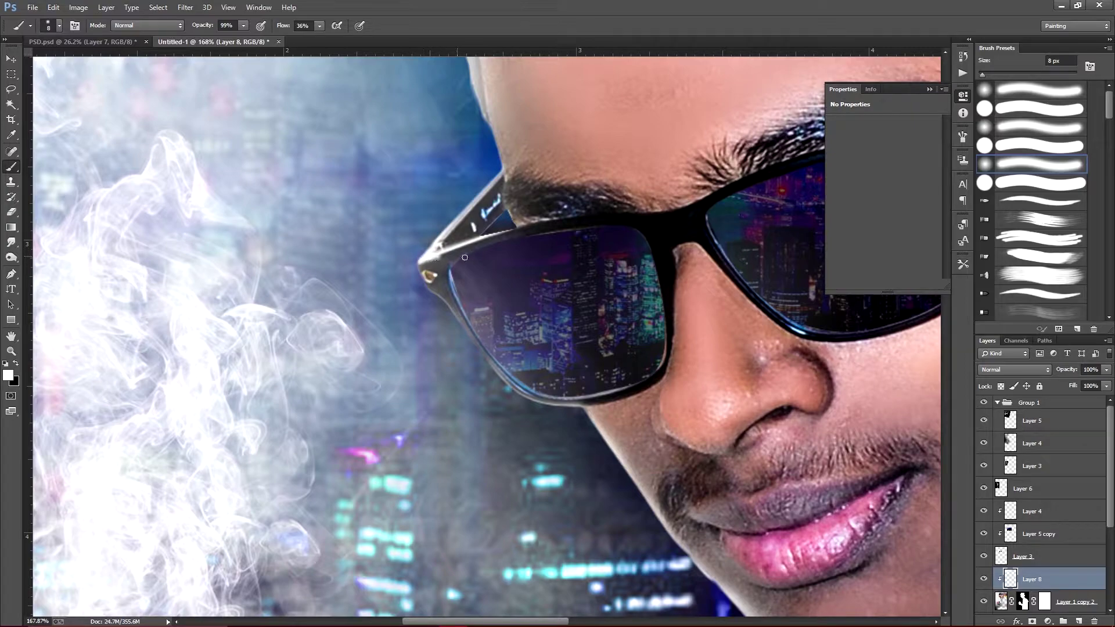
pyautogui.hotkey('ctrl', '0')
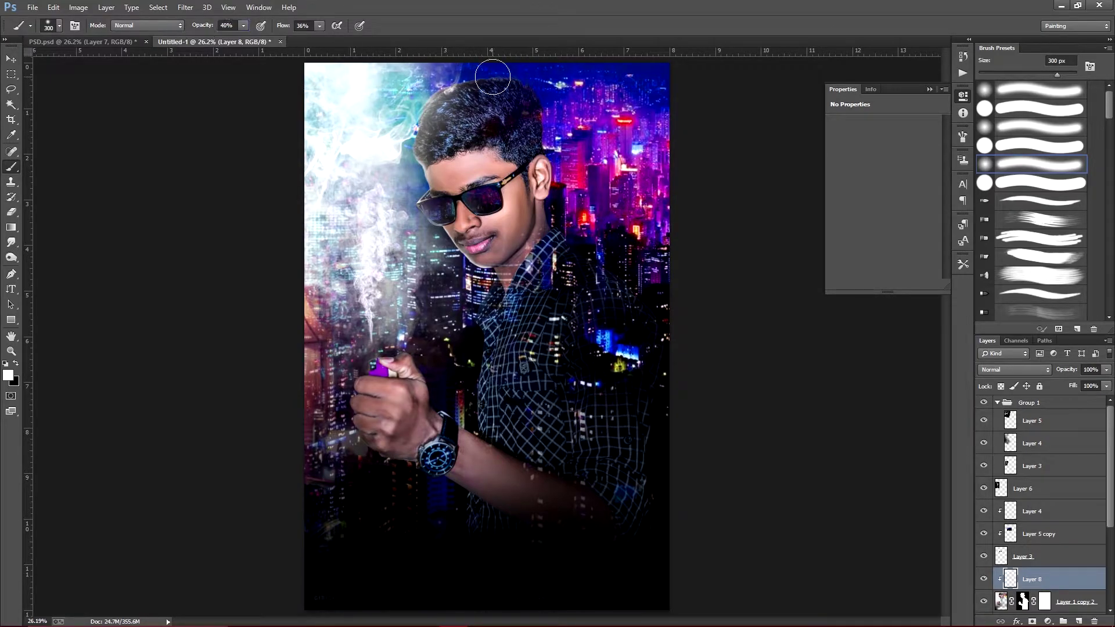
# Step: Paint soft white highlights along the shirt's left edge
pyautogui.press('v')
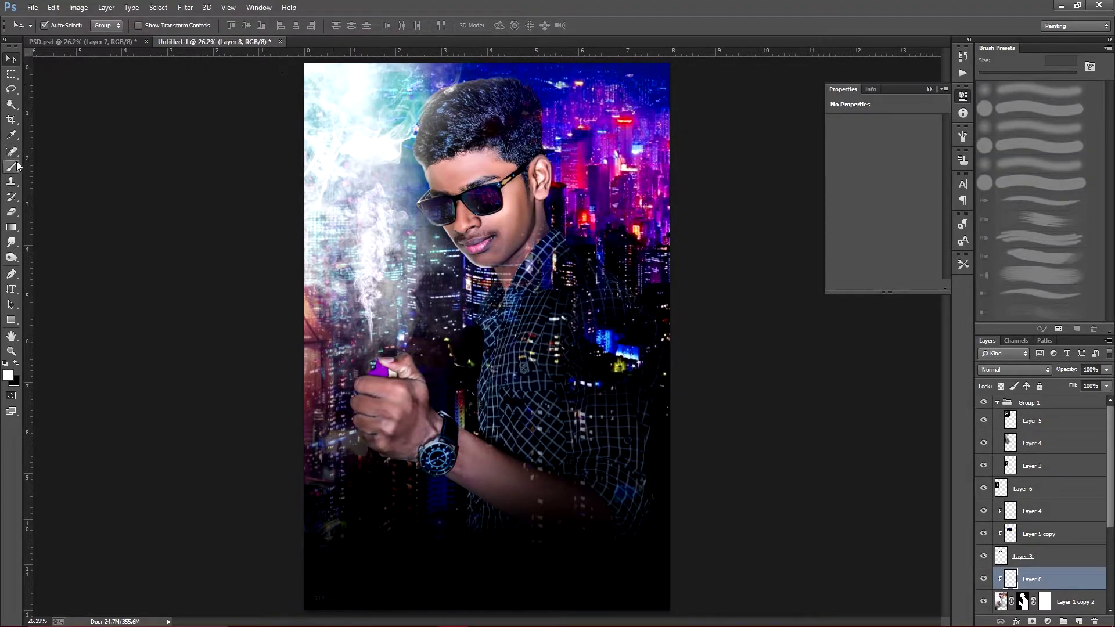
pyautogui.click(11, 167)
pyautogui.scroll(5, 493, 290)
pyautogui.moveTo(451, 288); pyautogui.dragTo(443, 416)
pyautogui.scroll(-3, 447, 406)
pyautogui.moveTo(464, 160); pyautogui.dragTo(480, 569)
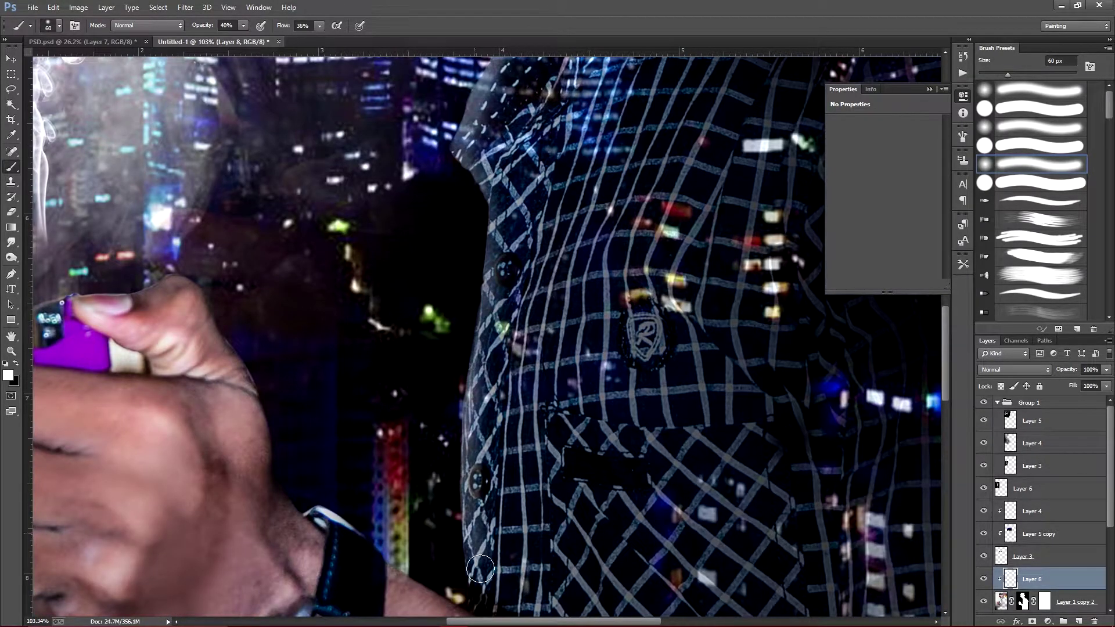
pyautogui.hotkey('ctrl', '0')
# Step: Open the candle-main-banner image from the Photo edited S folder
pyautogui.press('v')
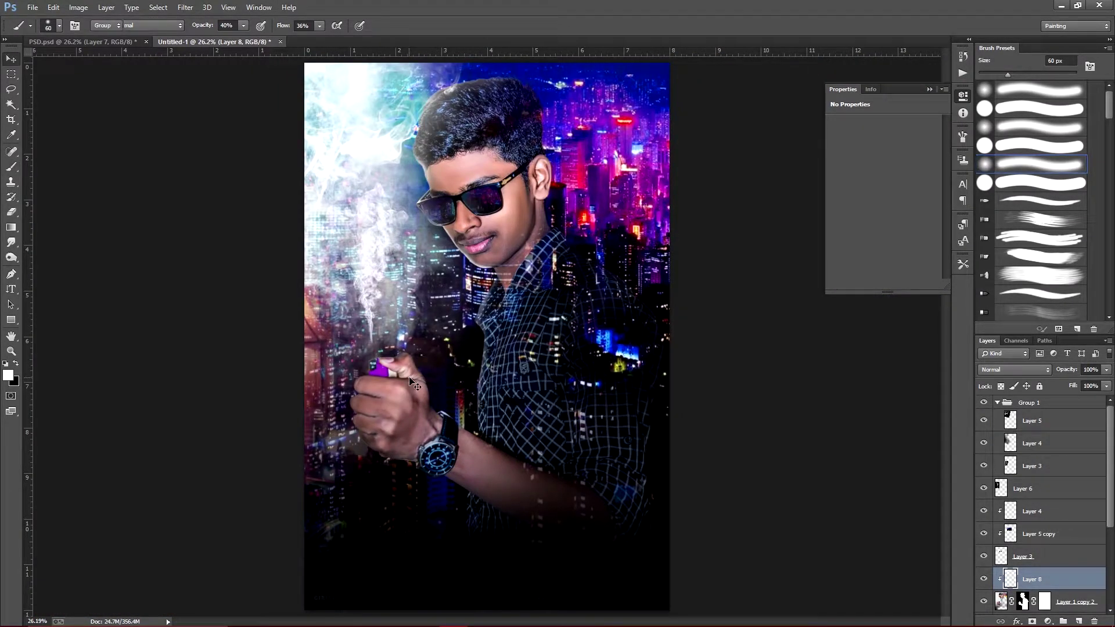
pyautogui.scroll(1, 464, 90)
pyautogui.click(32, 7)
pyautogui.click(56, 43)
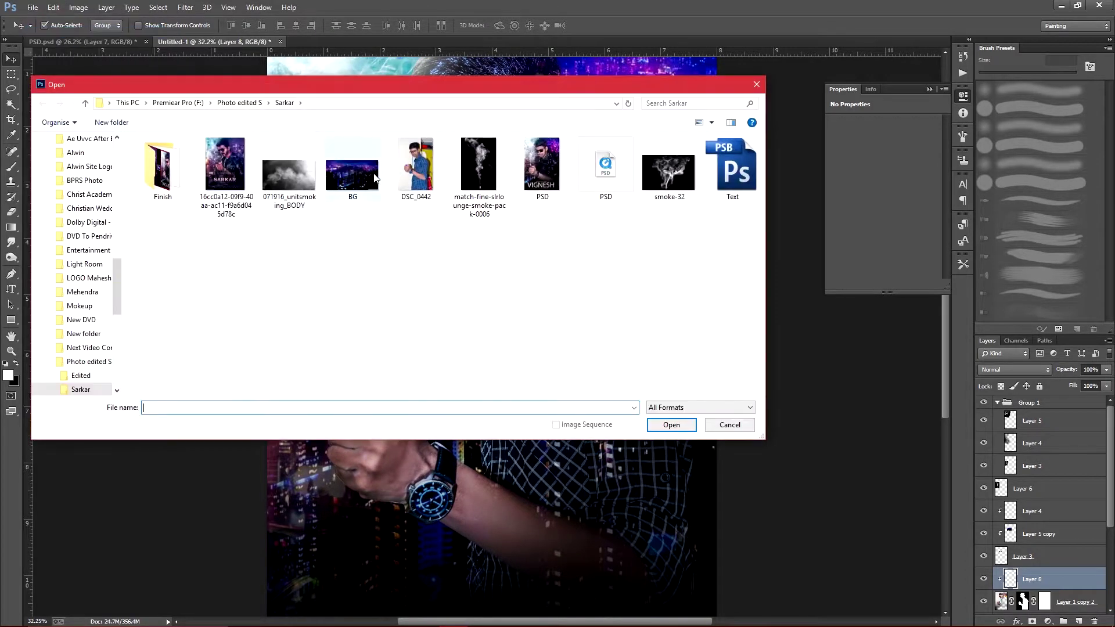
pyautogui.click(225, 165)
pyautogui.click(239, 102)
pyautogui.click(349, 168)
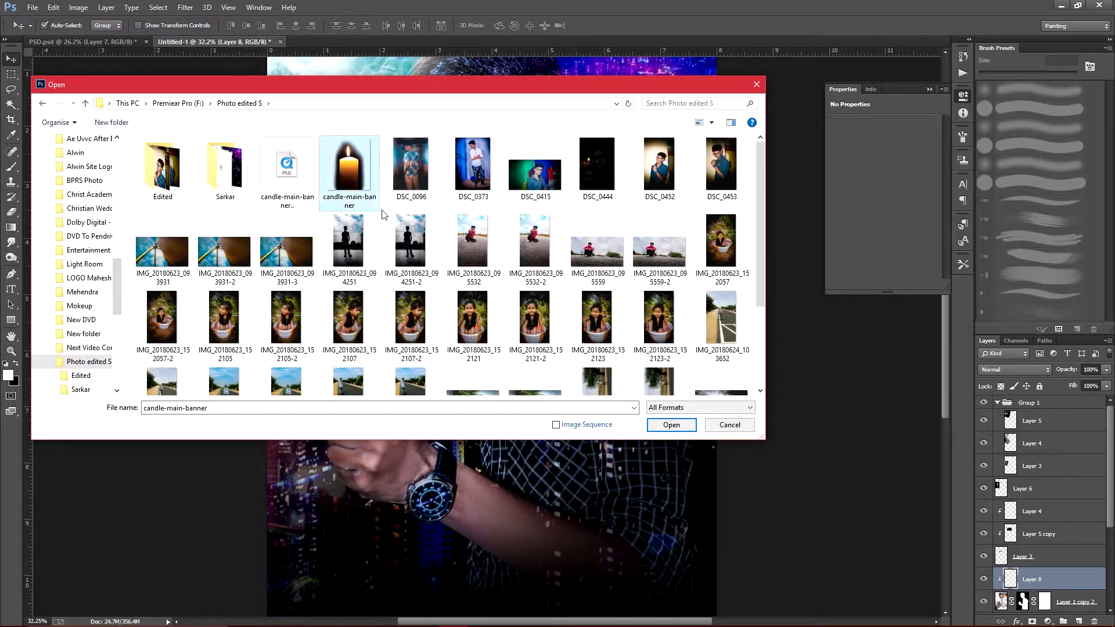
pyautogui.click(671, 425)
# Step: Drag the candle into the poster and close the separate candle document
pyautogui.moveTo(232, 244); pyautogui.dragTo(471, 325)
pyautogui.click(269, 54)
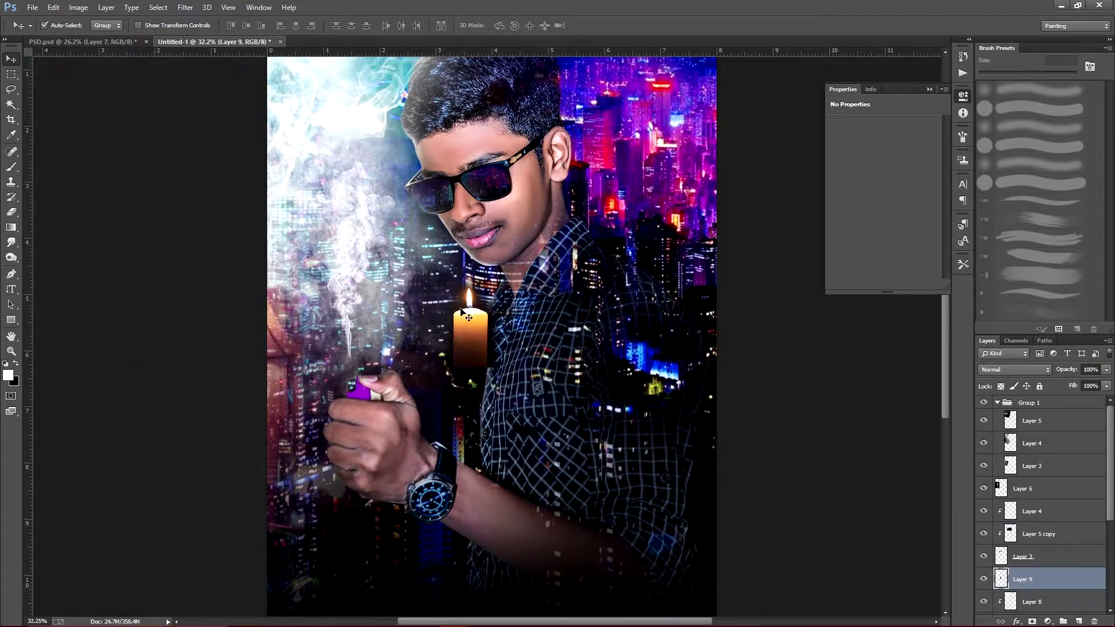
pyautogui.scroll(5, 415, 367)
# Step: Check the layers under the hand area, selecting Layers 4, 5 and 3 in Group 1
pyautogui.rightClick(594, 281)
pyautogui.click(676, 316)
pyautogui.rightClick(602, 283)
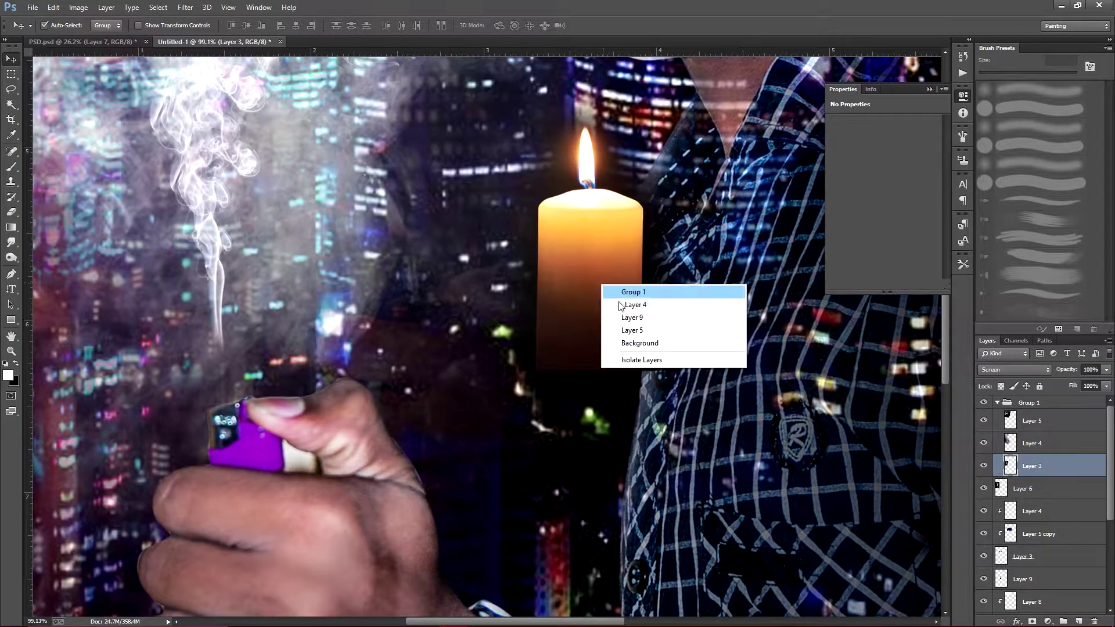
pyautogui.click(639, 320)
pyautogui.rightClick(618, 311)
pyautogui.click(640, 351)
pyautogui.rightClick(616, 317)
pyautogui.click(633, 336)
pyautogui.rightClick(610, 308)
pyautogui.click(626, 325)
pyautogui.click(1018, 468)
pyautogui.scroll(-3, 1001, 497)
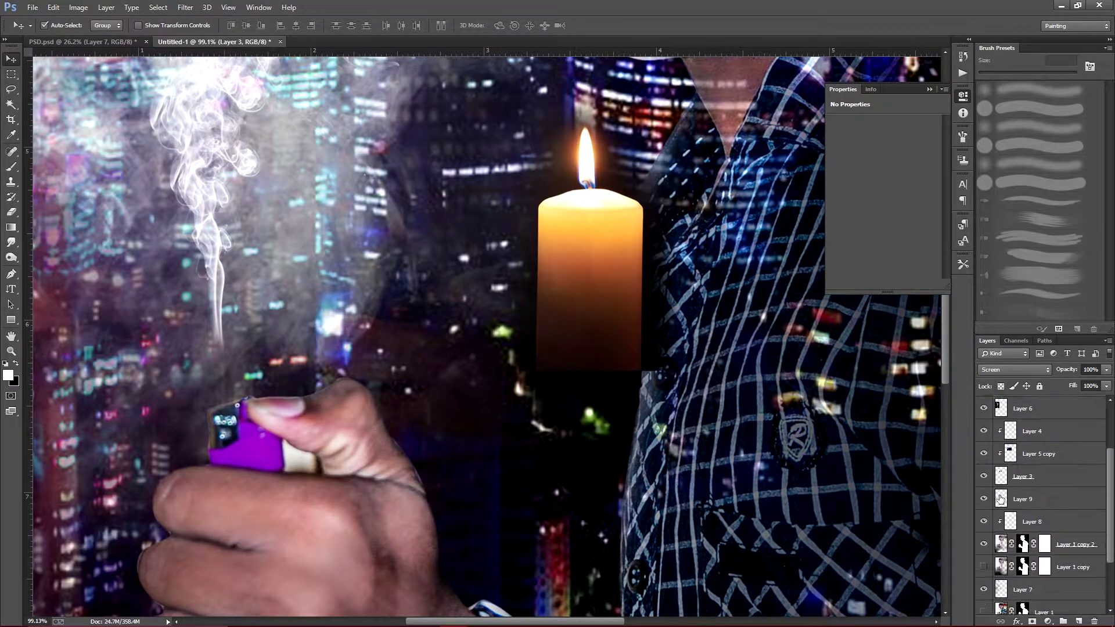
# Step: Bring candle Layer 9 to the top of the stack and place it over the hand
pyautogui.click(1020, 501)
pyautogui.hotkey('ctrl', ']')
pyautogui.hotkey('ctrl', ']')
pyautogui.hotkey('ctrl', ']')
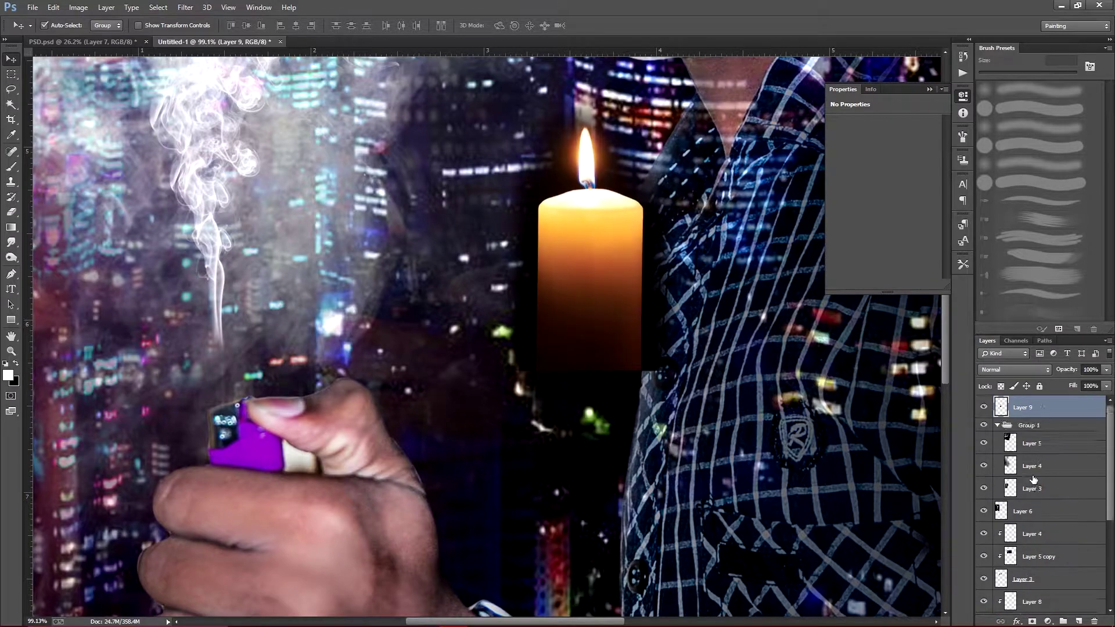
pyautogui.moveTo(633, 282); pyautogui.dragTo(264, 467)
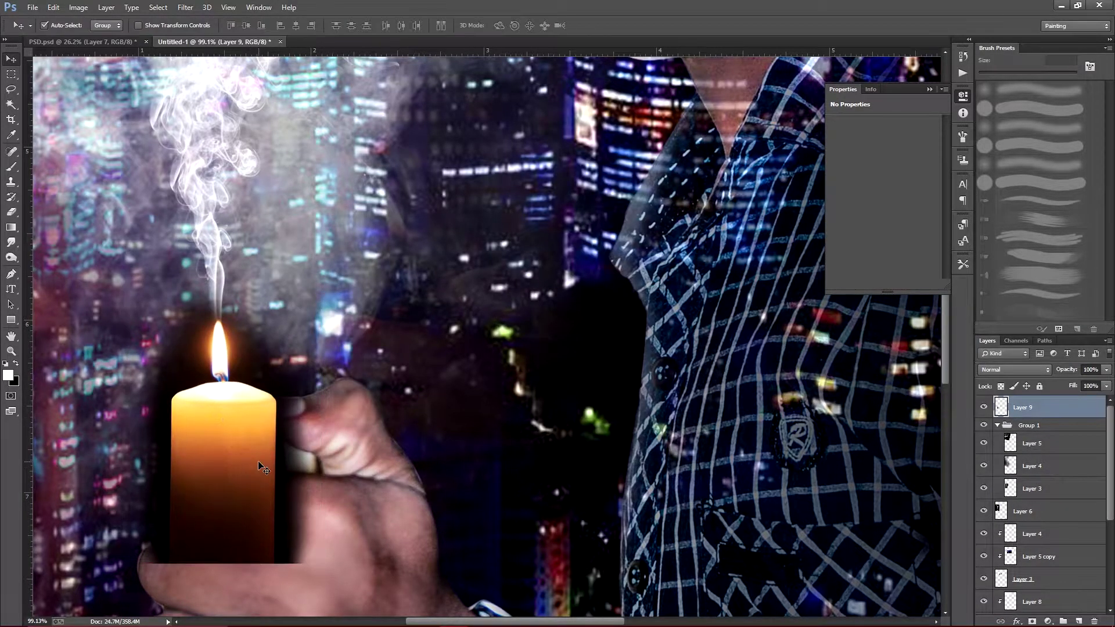
# Step: Draw a Pen path around the candle flame on Layer 9
pyautogui.scroll(1, 219, 404)
pyautogui.scroll(5, 192, 384)
pyautogui.press('p')
pyautogui.click(310, 378)
pyautogui.click(292, 348)
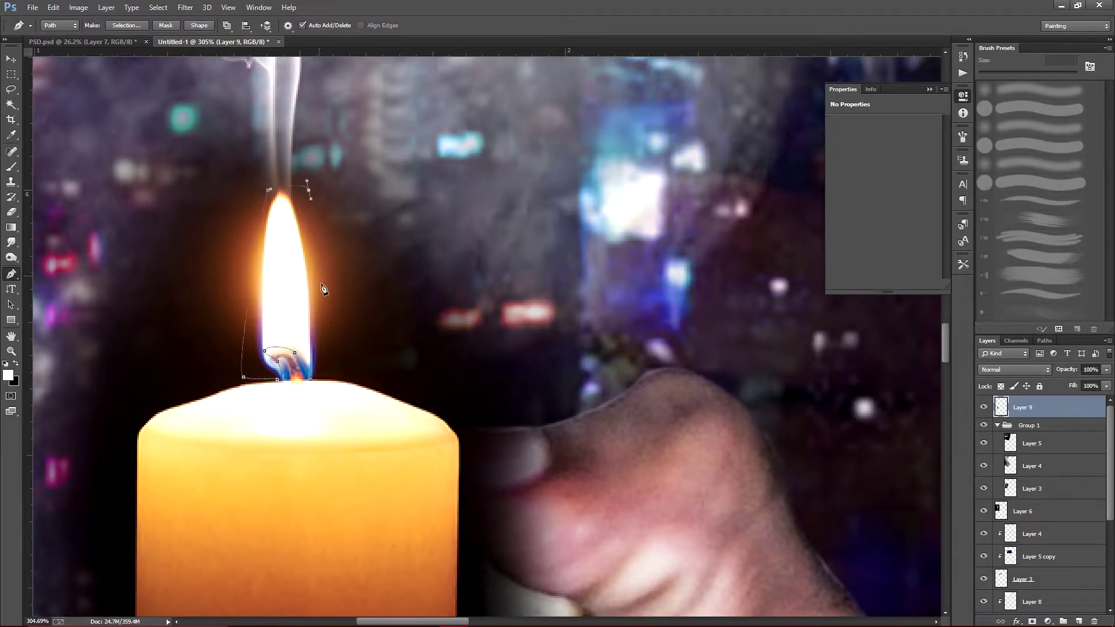
pyautogui.click(208, 325)
pyautogui.moveTo(184, 223); pyautogui.dragTo(195, 216)
pyautogui.moveTo(248, 187); pyautogui.dragTo(267, 180)
# Step: Turn the flame path into a selection and delete the candle body outside it
pyautogui.rightClick(324, 316)
pyautogui.click(354, 363)
pyautogui.press('Return')
pyautogui.hotkey('ctrl', 'shift', 'i')
pyautogui.press('Delete')
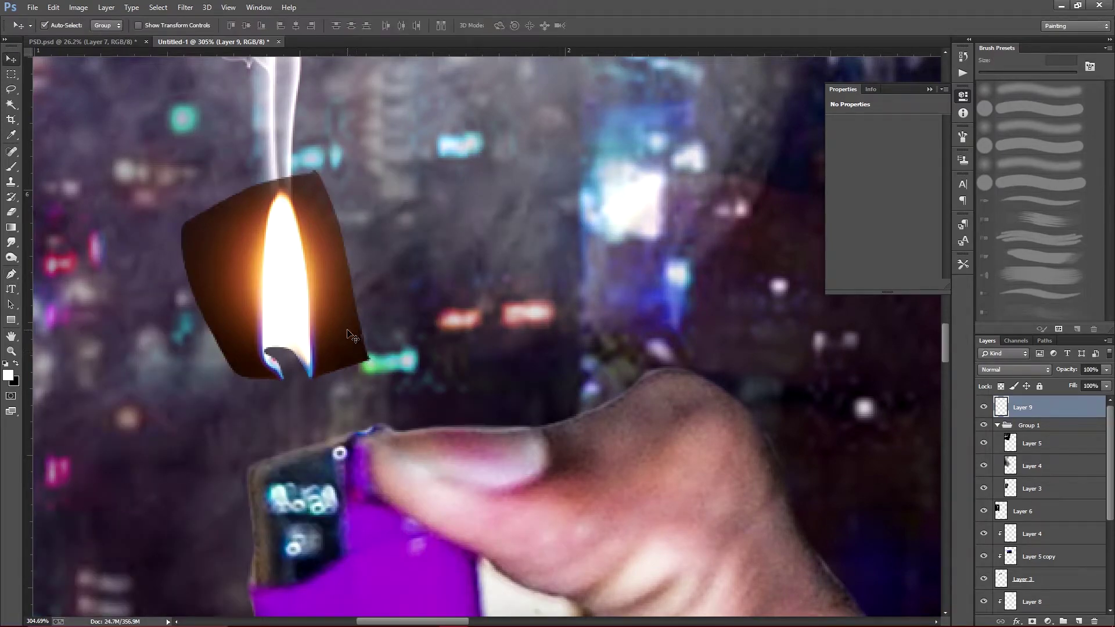
# Step: Rotate and enlarge the flame patch over the lighter
pyautogui.hotkey('ctrl', 't')
pyautogui.moveTo(379, 202)
pyautogui.mouseDown()
pyautogui.moveTo(351, 179)
pyautogui.moveTo(398, 174)
pyautogui.mouseUp()
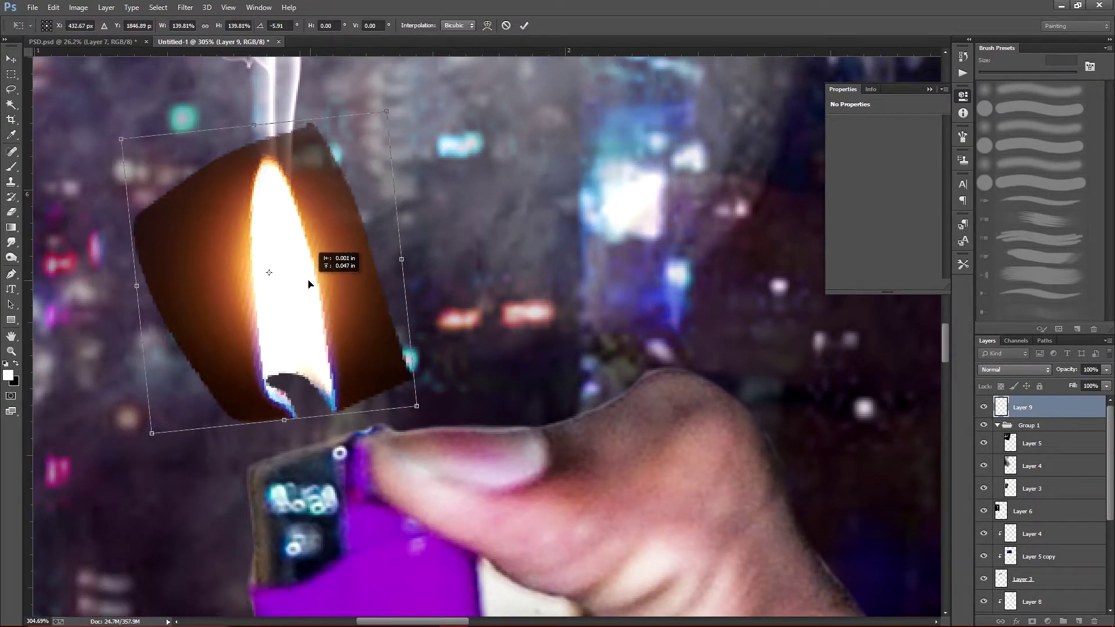
pyautogui.hotkey('ctrl', '0')
pyautogui.scroll(5, 387, 330)
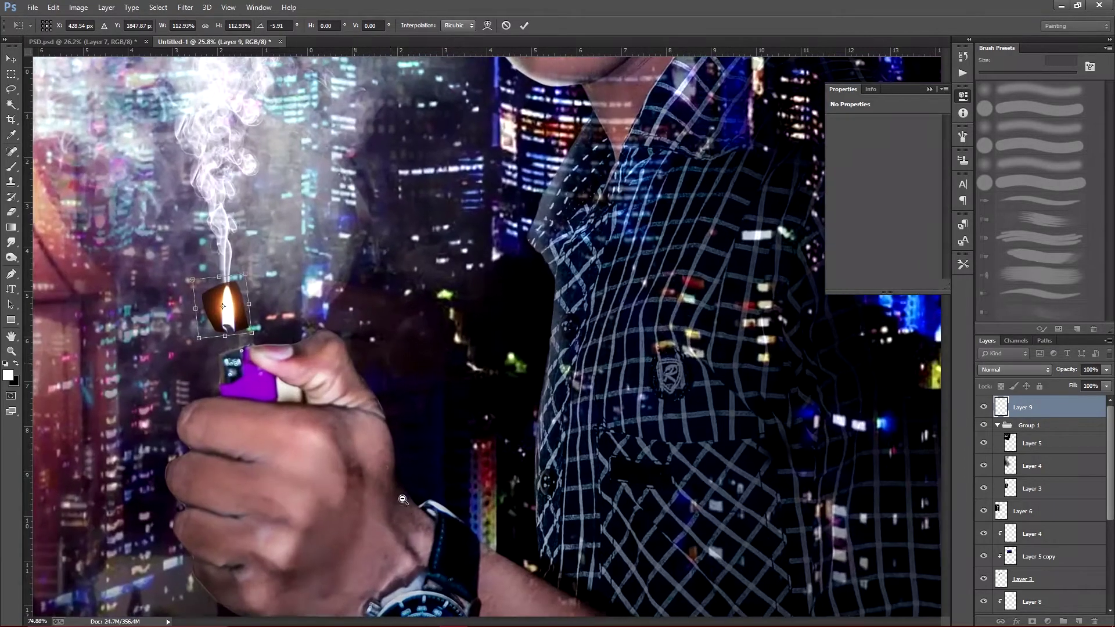
pyautogui.press('Return')
# Step: Try Screen blending on the flame layer, then set it back to Normal
pyautogui.click(1014, 370)
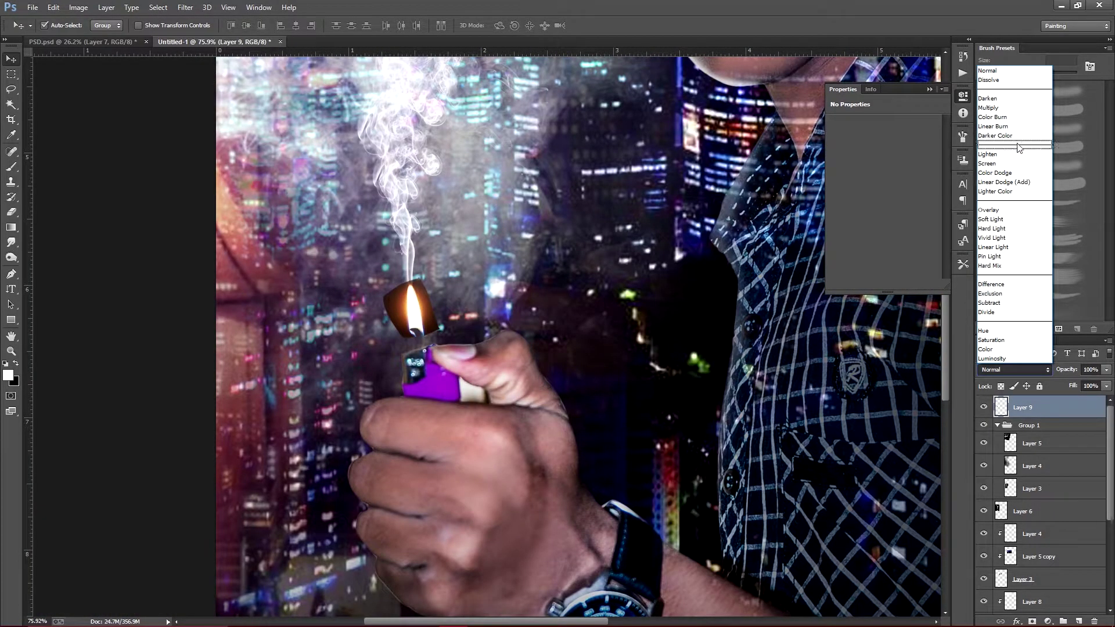
pyautogui.click(979, 174)
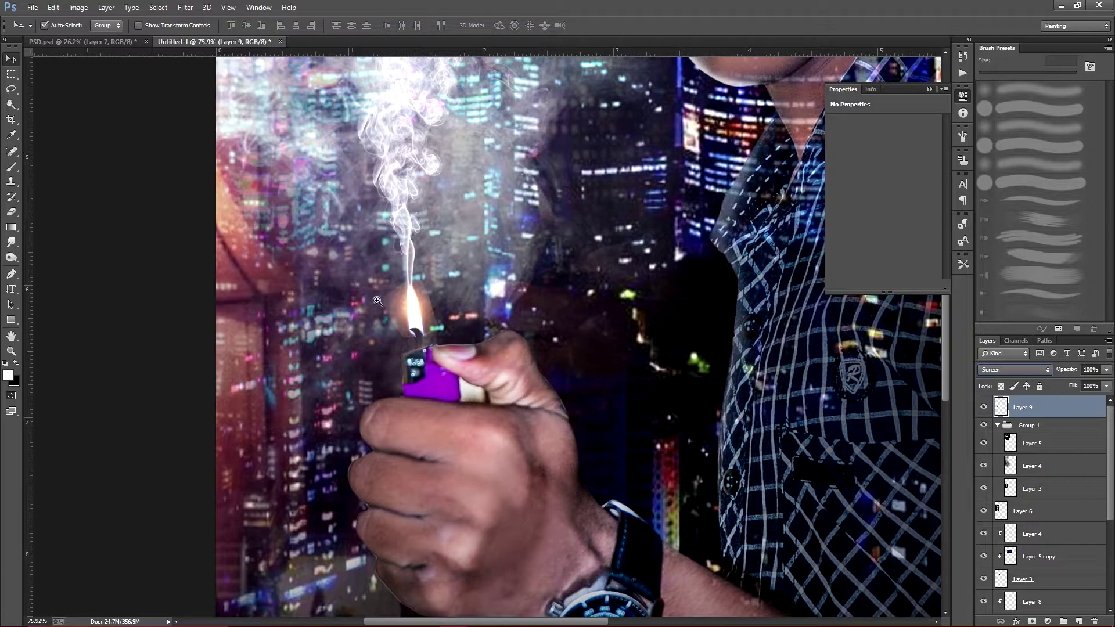
pyautogui.scroll(5, 378, 300)
pyautogui.click(1014, 369)
pyautogui.click(998, 143)
# Step: Convert the selection back to a path and adjust the flame path's right-side anchors
pyautogui.rightClick(447, 302)
pyautogui.click(411, 309)
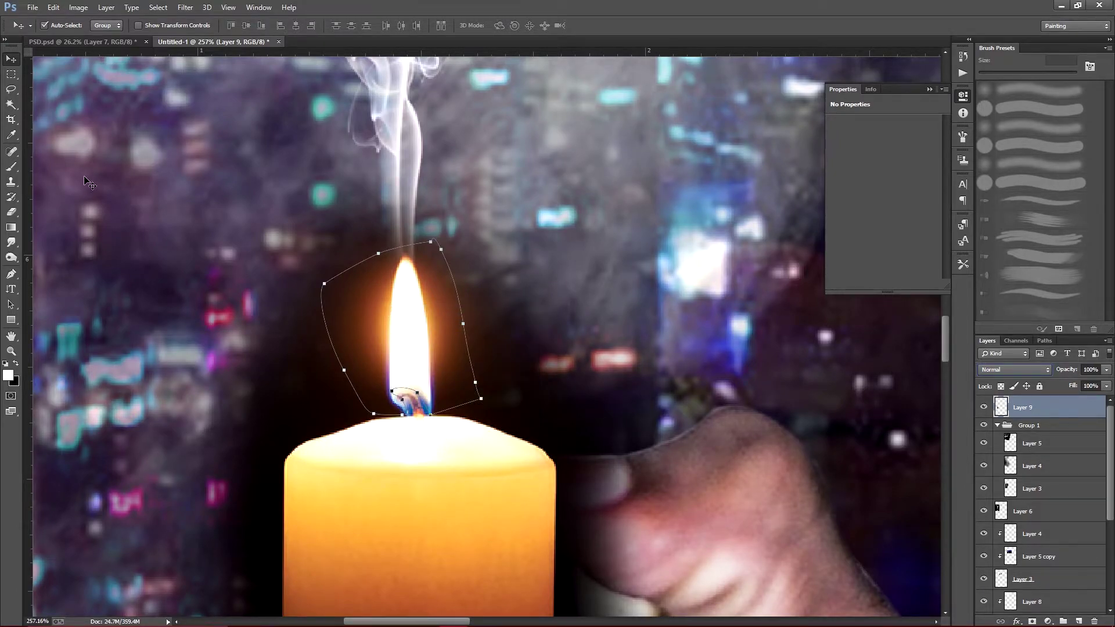
pyautogui.click(12, 274)
pyautogui.rightClick(398, 323)
pyautogui.click(439, 388)
pyautogui.rightClick(436, 343)
pyautogui.press('Escape')
pyautogui.click(632, 180)
pyautogui.rightClick(488, 276)
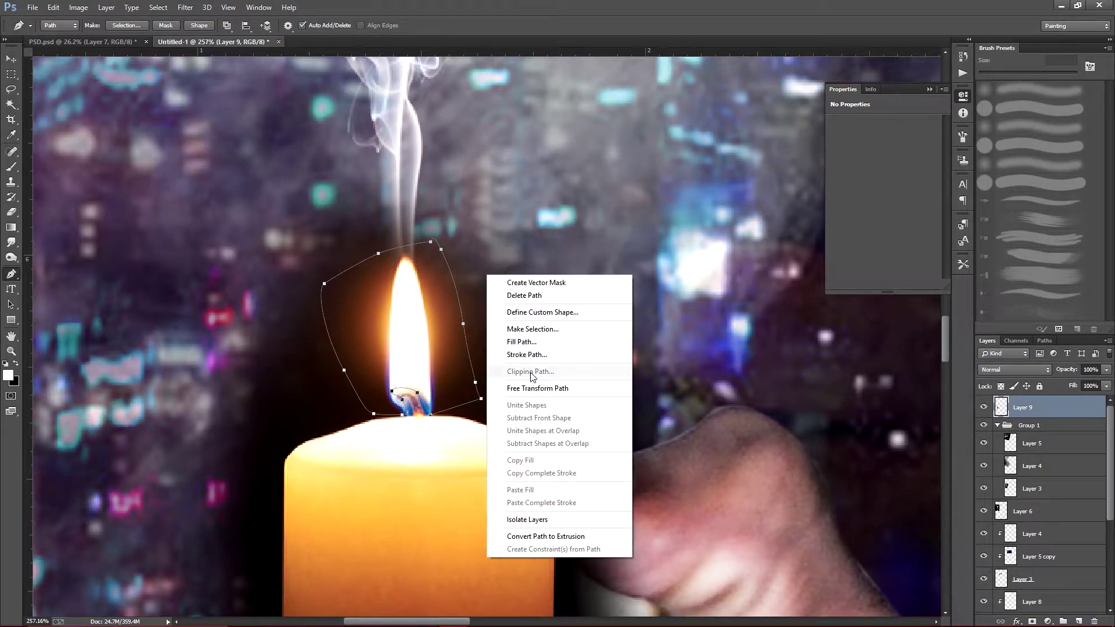
pyautogui.click(357, 323)
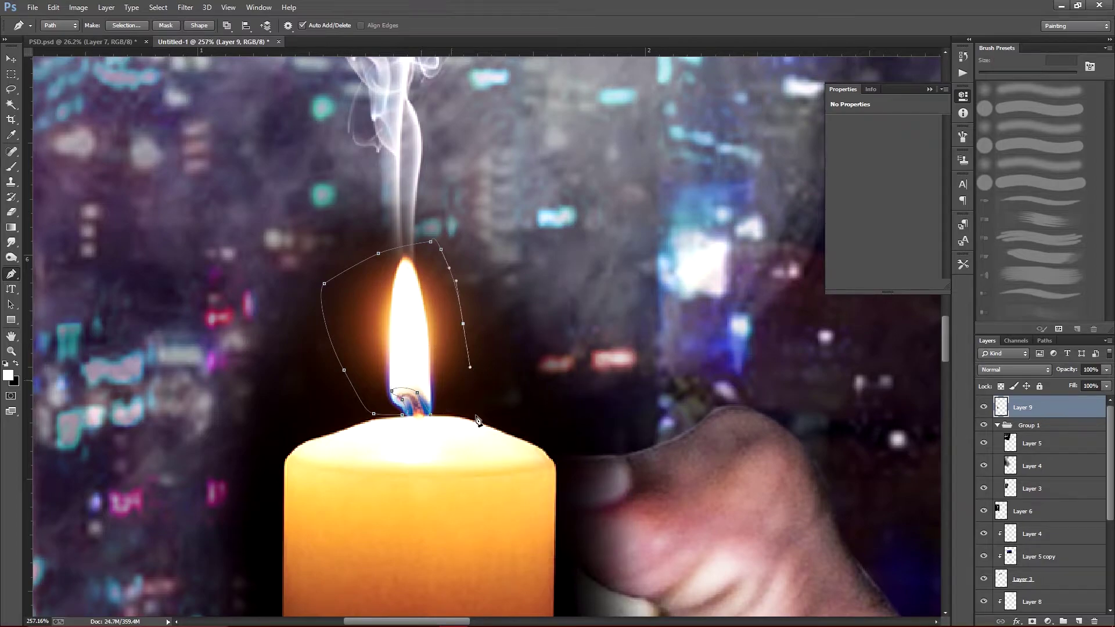
pyautogui.rightClick(430, 365)
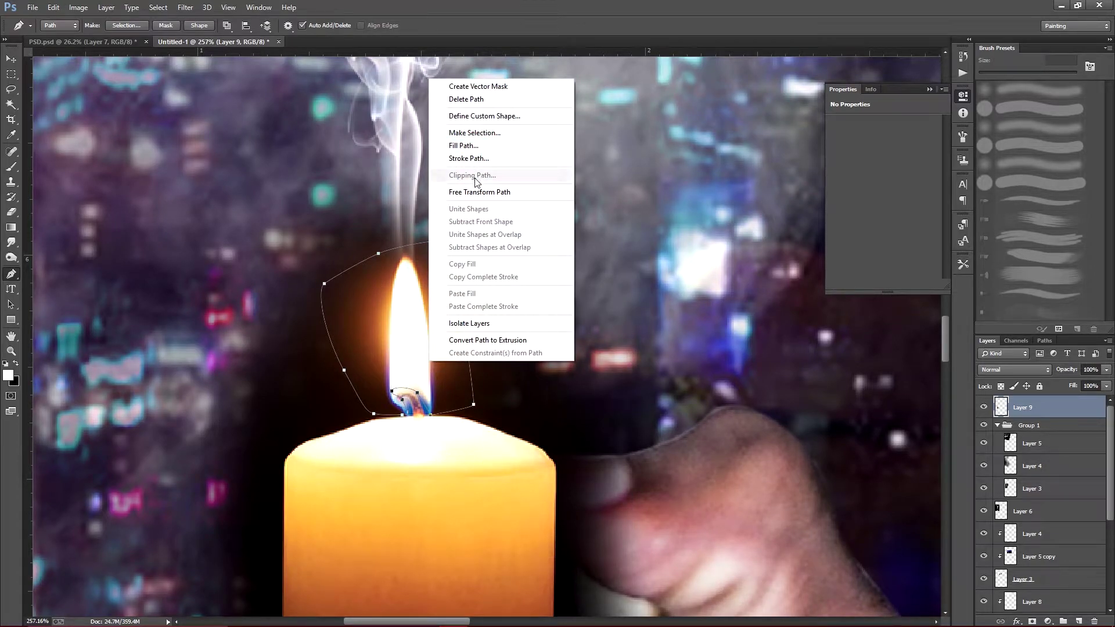
# Step: Reselect the flame from its path, trim the rest, and blend Layer 9 in Screen mode
pyautogui.rightClick(400, 343)
pyautogui.click(441, 394)
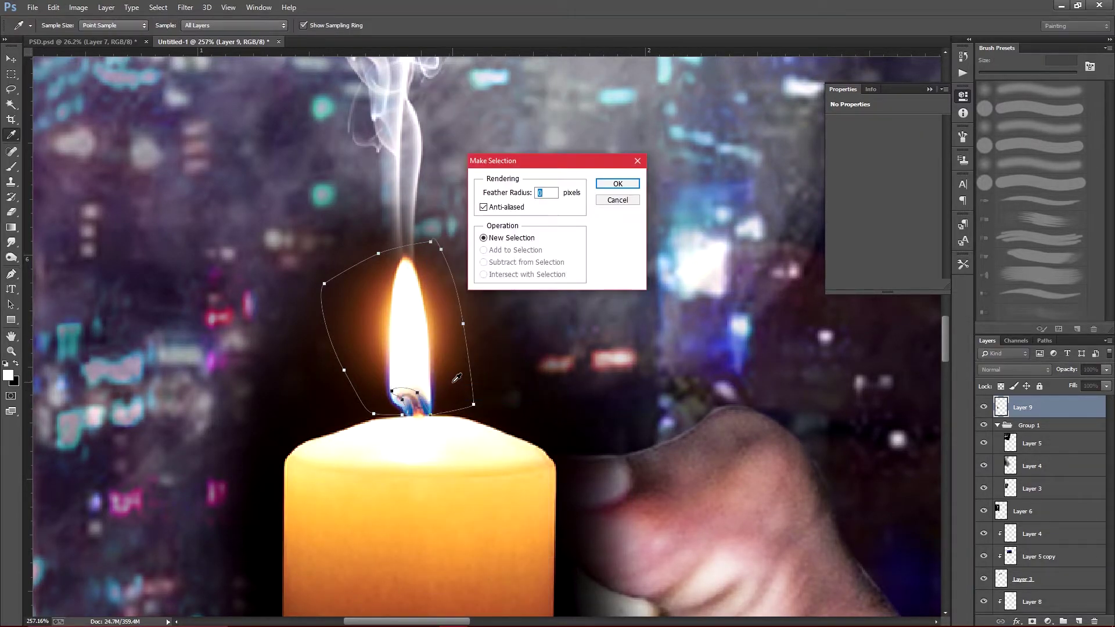
pyautogui.write('10')
pyautogui.press('Return')
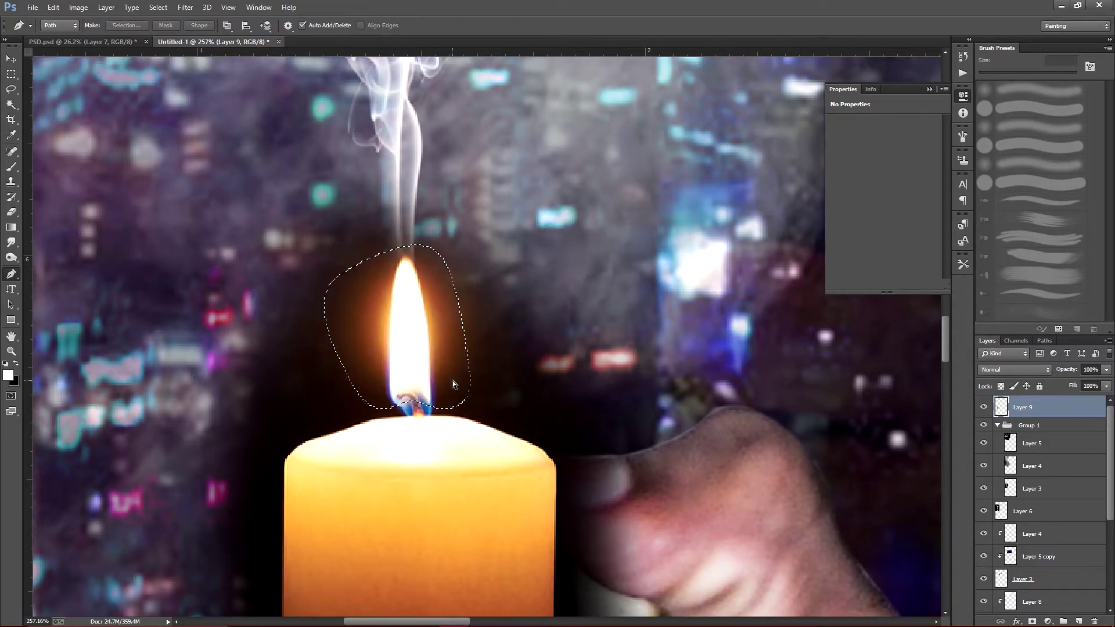
pyautogui.hotkey('ctrl', 'd')
pyautogui.press('v')
pyautogui.click(1015, 369)
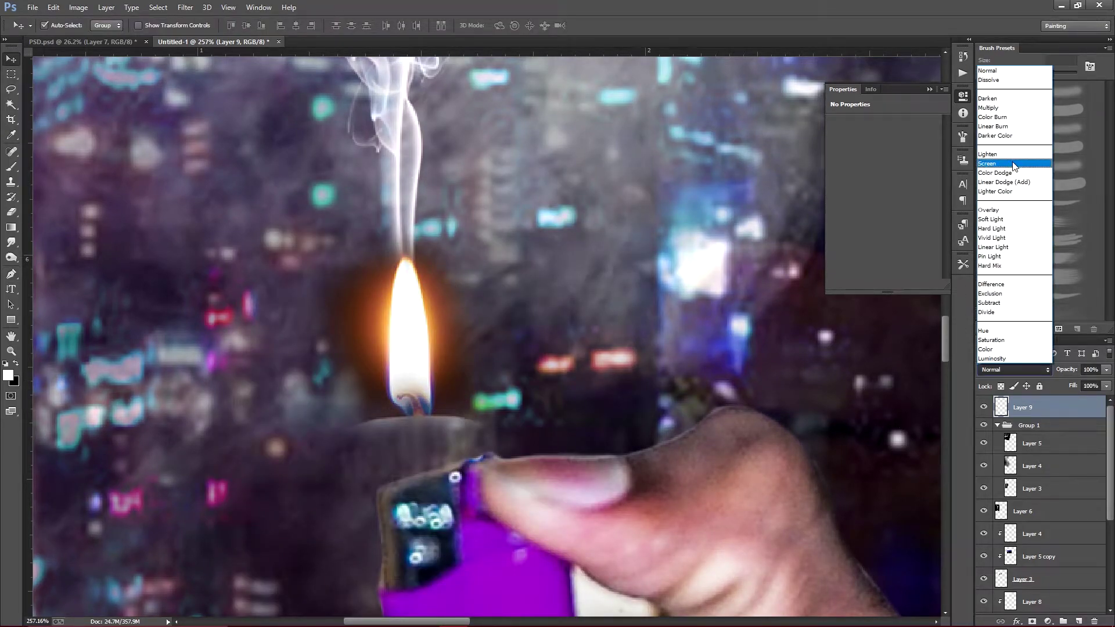
pyautogui.click(1010, 157)
# Step: Nudge Group 1 slightly lower on the poster
pyautogui.moveTo(445, 314); pyautogui.dragTo(446, 331)
pyautogui.hotkey('ctrl', 't')
pyautogui.press('Return')
# Step: Erase the grey patch above the lighter top on Layer 9
pyautogui.click(1022, 407)
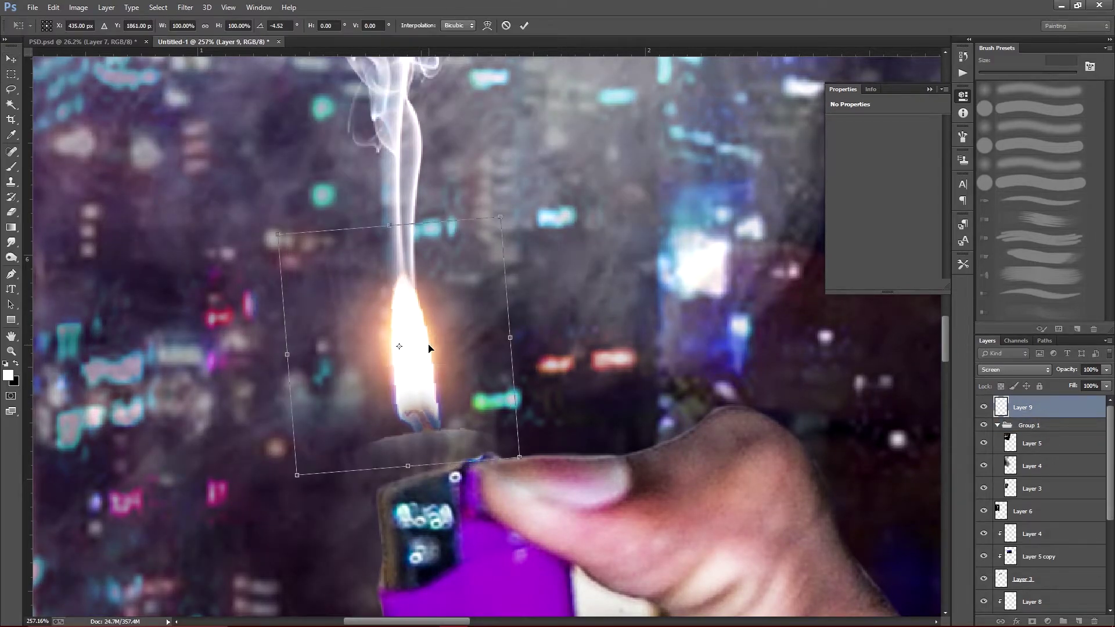
pyautogui.press('e')
pyautogui.press('[')
pyautogui.press('[')
pyautogui.press('[')
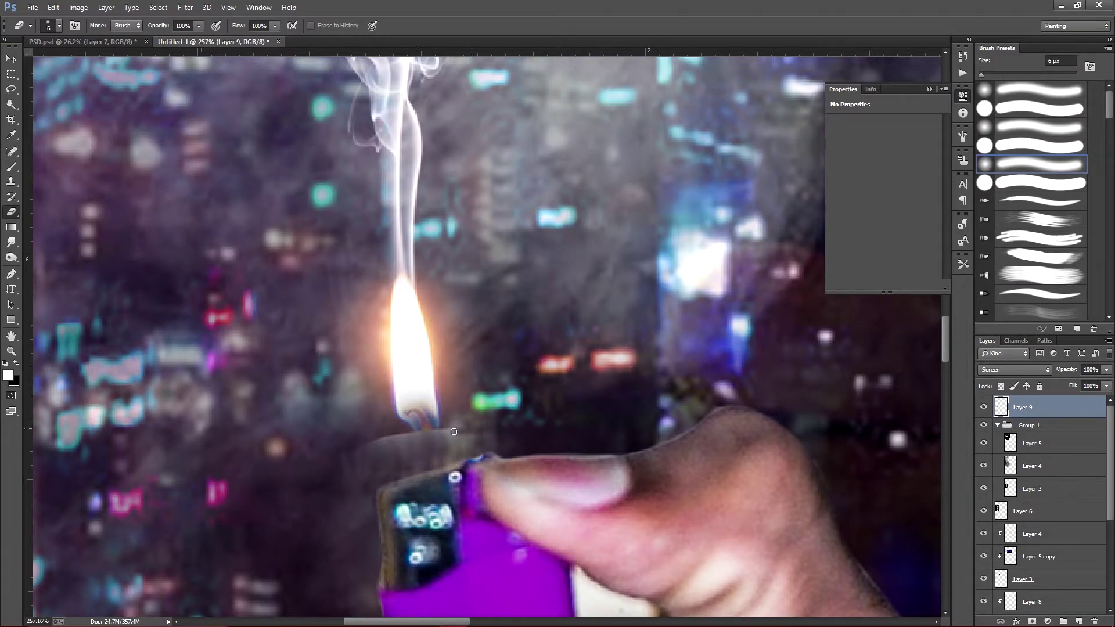
pyautogui.press(']')
pyautogui.moveTo(459, 441)
pyautogui.mouseDown()
pyautogui.moveTo(386, 430)
pyautogui.moveTo(376, 447)
pyautogui.mouseUp()
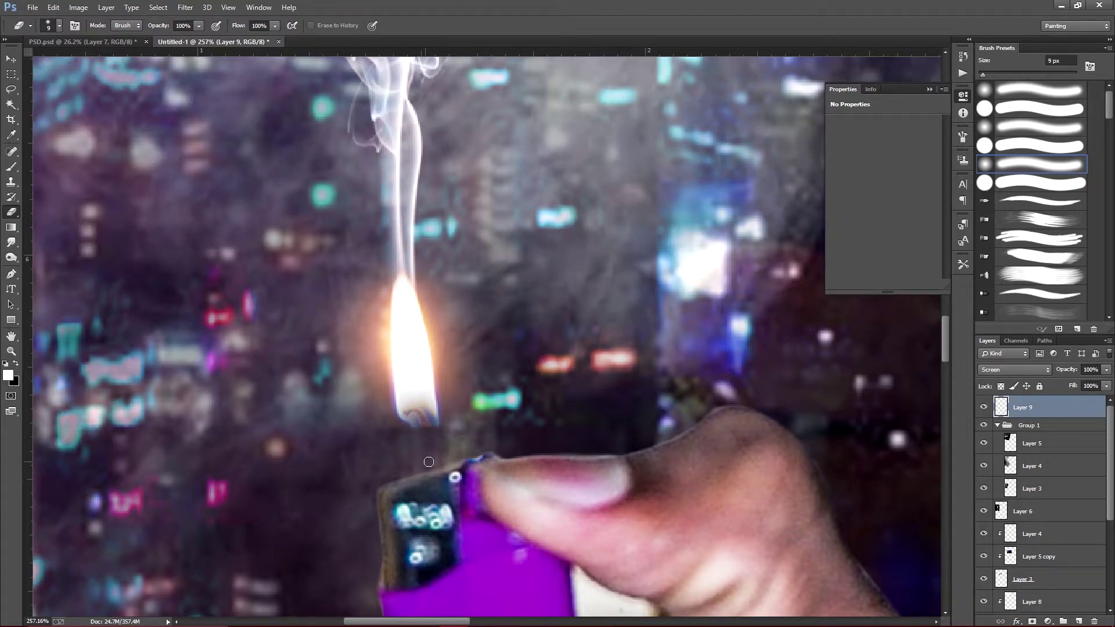
pyautogui.press(']')
pyautogui.press(']')
pyautogui.press(']')
pyautogui.press(']')
pyautogui.press(']')
pyautogui.press(']')
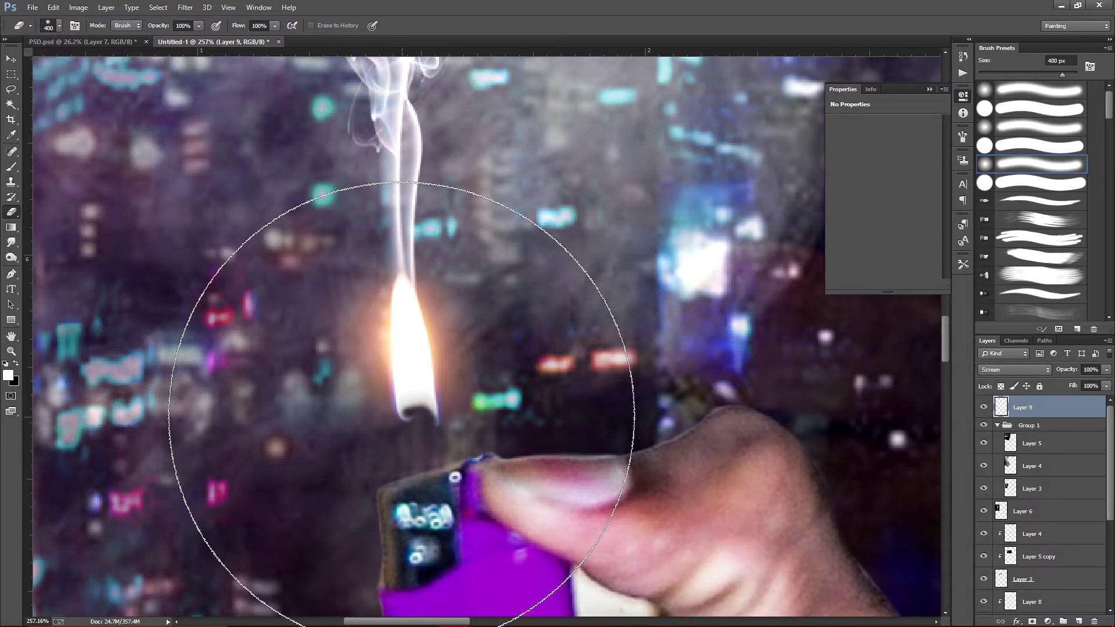
pyautogui.press('[')
pyautogui.press('[')
pyautogui.press('[')
# Step: Move the flame down-left onto the lighter
pyautogui.hotkey('ctrl', 't')
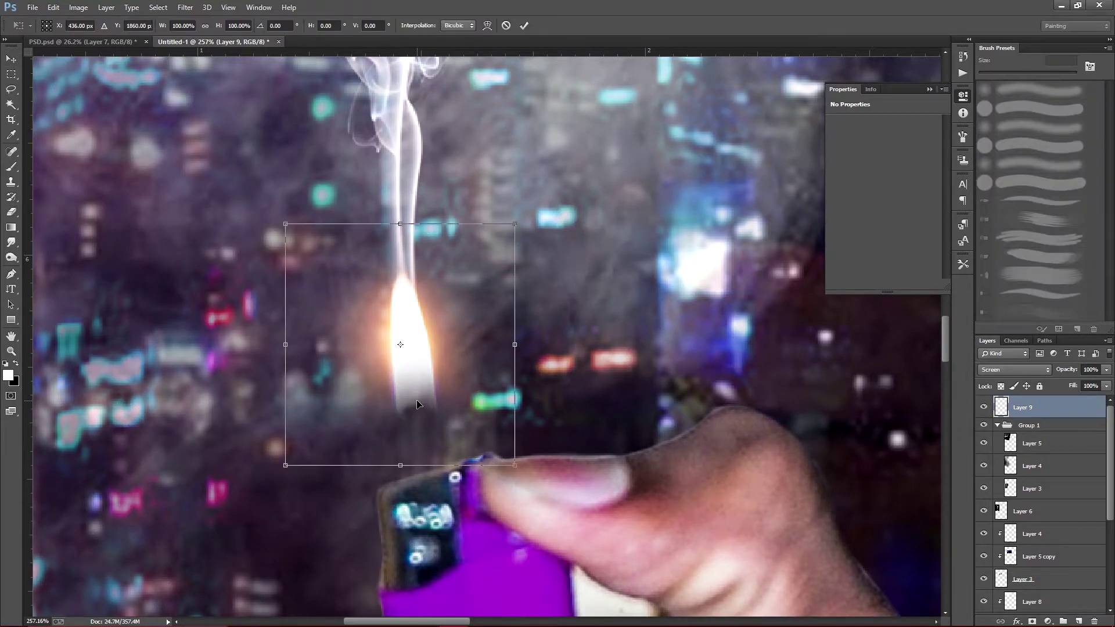
pyautogui.moveTo(417, 400); pyautogui.dragTo(409, 426)
pyautogui.press('Return')
# Step: Brighten the flame with a raised Curves adjustment
pyautogui.hotkey('ctrl', 'm')
pyautogui.moveTo(134, 250); pyautogui.dragTo(153, 228)
pyautogui.press('Escape')
pyautogui.hotkey('ctrl', 'm')
pyautogui.moveTo(155, 239); pyautogui.dragTo(155, 229)
pyautogui.click(282, 131)
pyautogui.hotkey('ctrl', 'n')
pyautogui.press('Escape')
pyautogui.hotkey('ctrl', 'm')
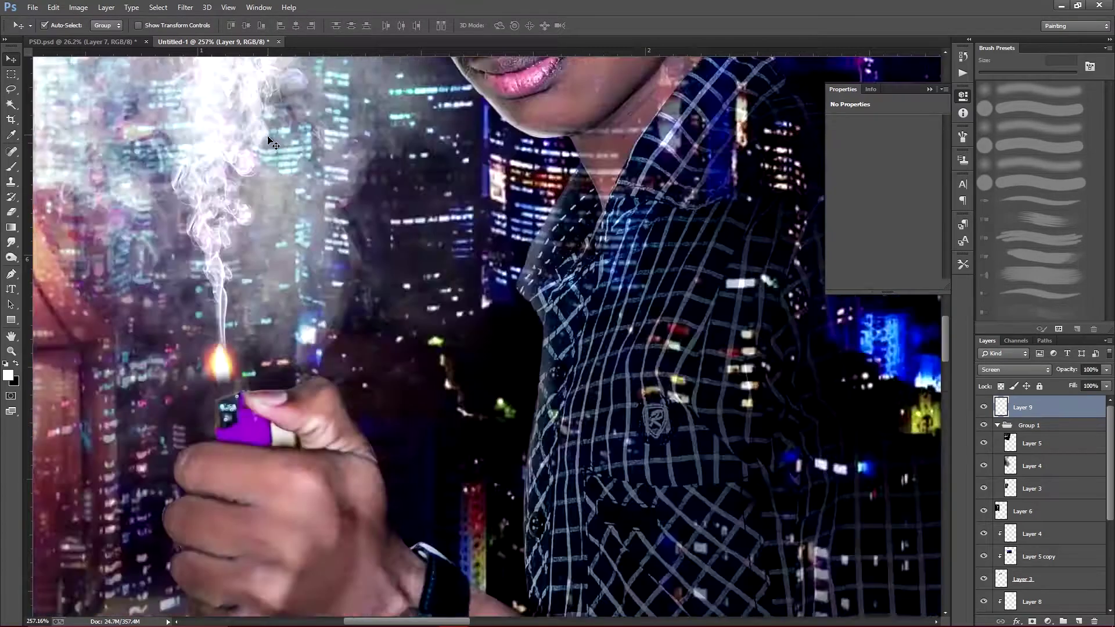
pyautogui.hotkey('ctrl', '0')
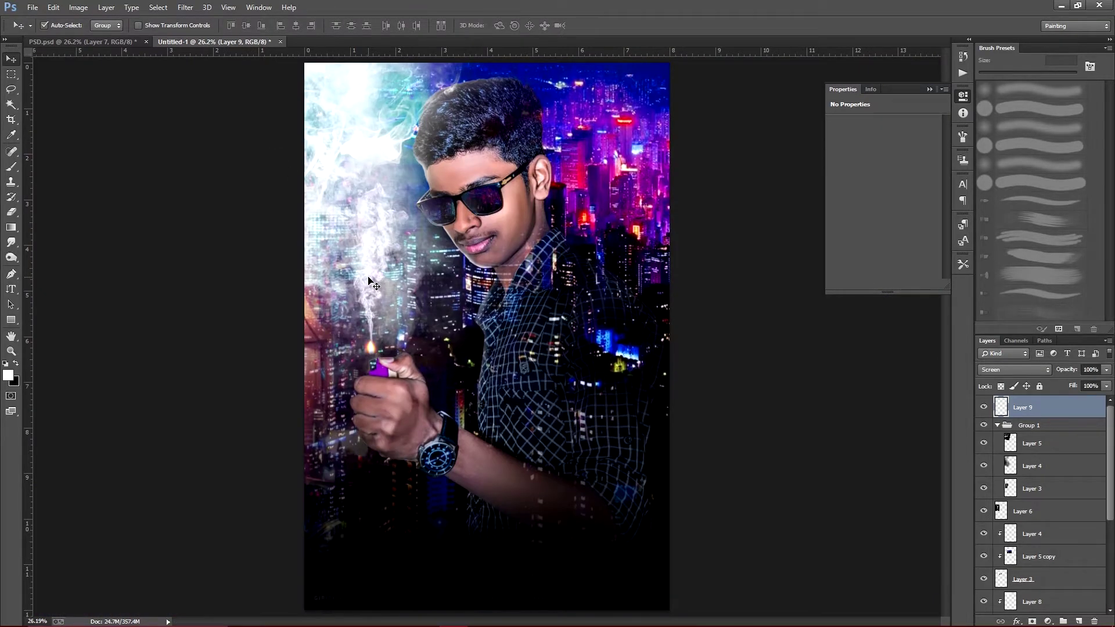
# Step: Narrow the lighter flame to about 83% of its width
pyautogui.scroll(5, 392, 290)
pyautogui.hotkey('ctrl', 't')
pyautogui.moveTo(410, 326); pyautogui.dragTo(393, 326)
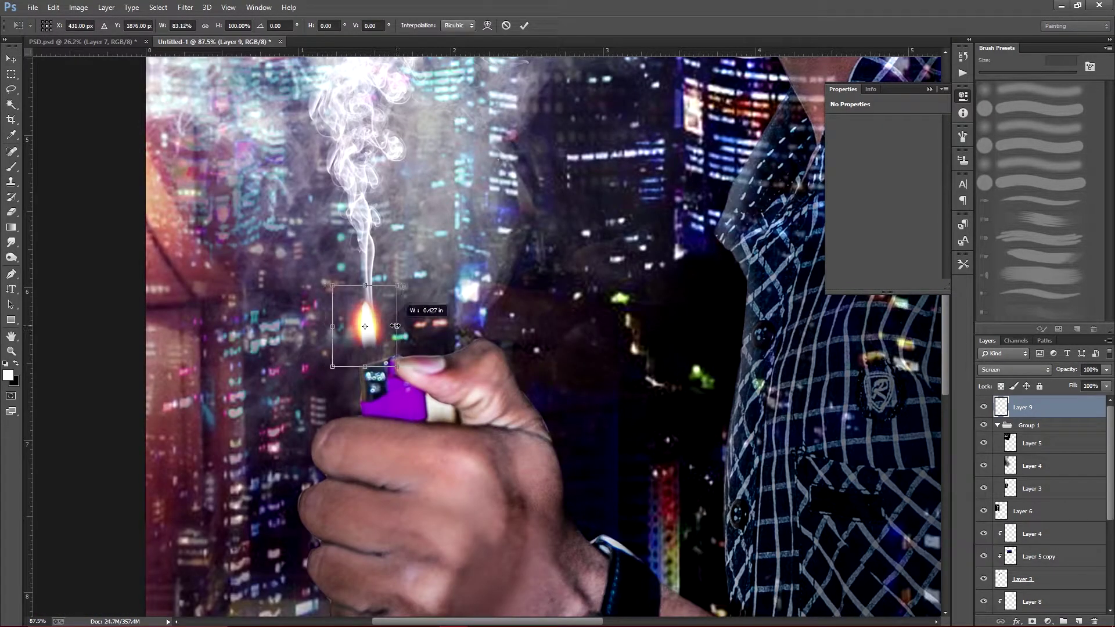
pyautogui.press('Return')
pyautogui.hotkey('ctrl', '0')
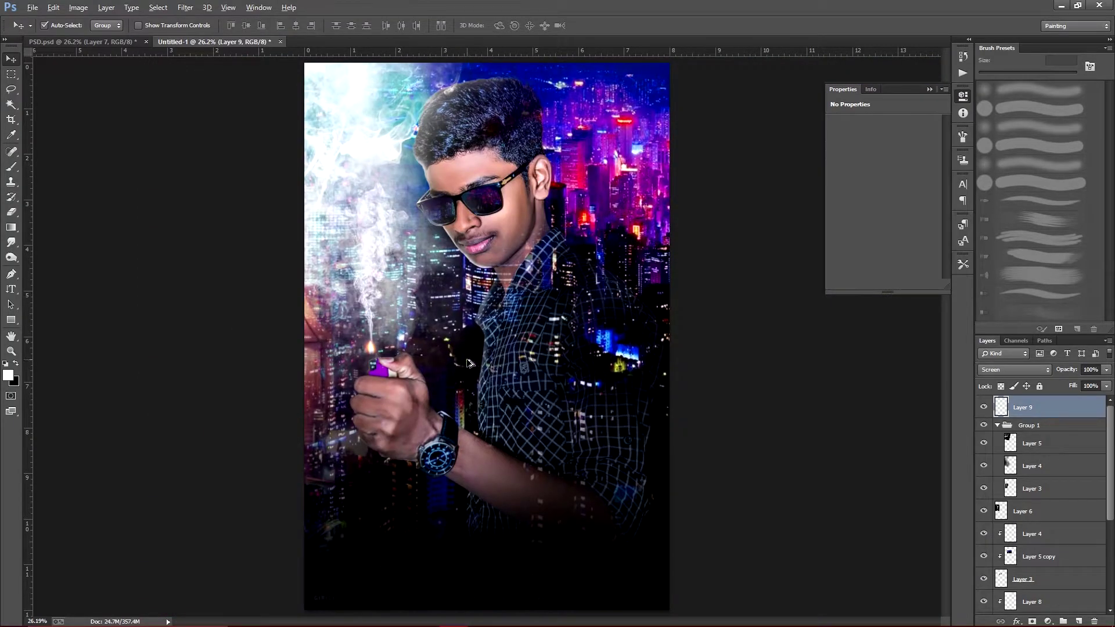
# Step: Zoom in on the young man's face and select Layer 5 in Group 1
pyautogui.hotkey('ctrl', 't')
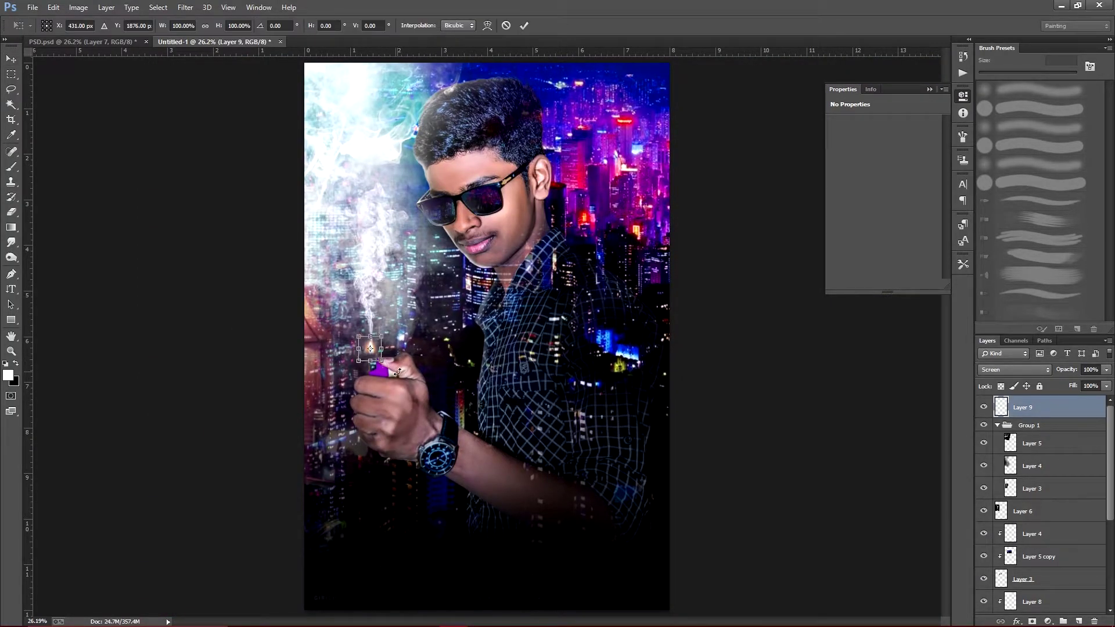
pyautogui.press('Return')
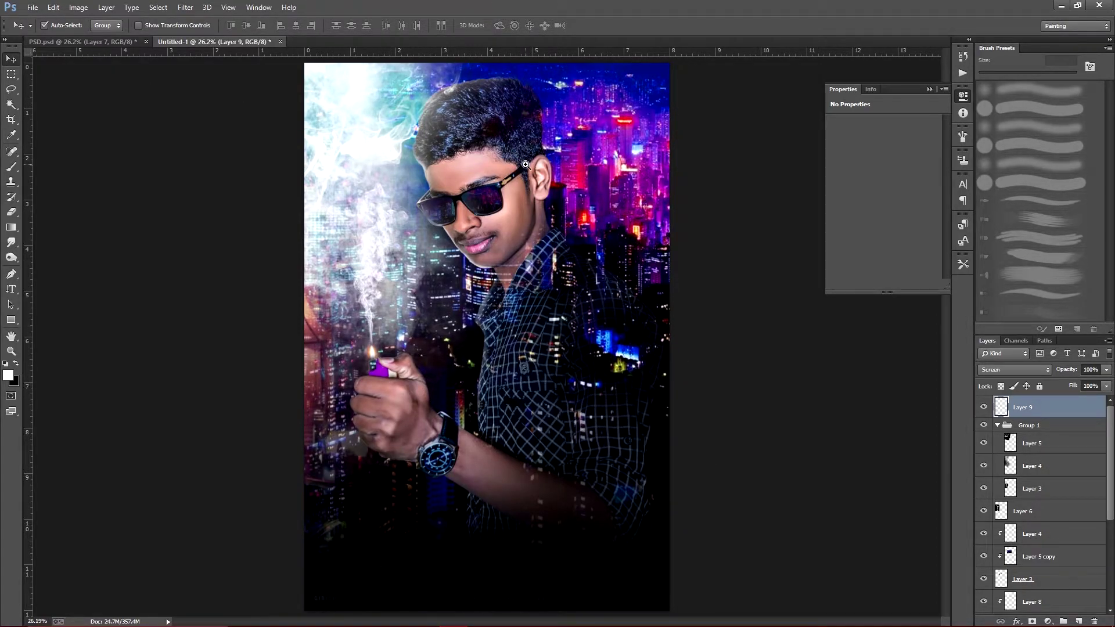
pyautogui.moveTo(525, 165); pyautogui.dragTo(638, 169)
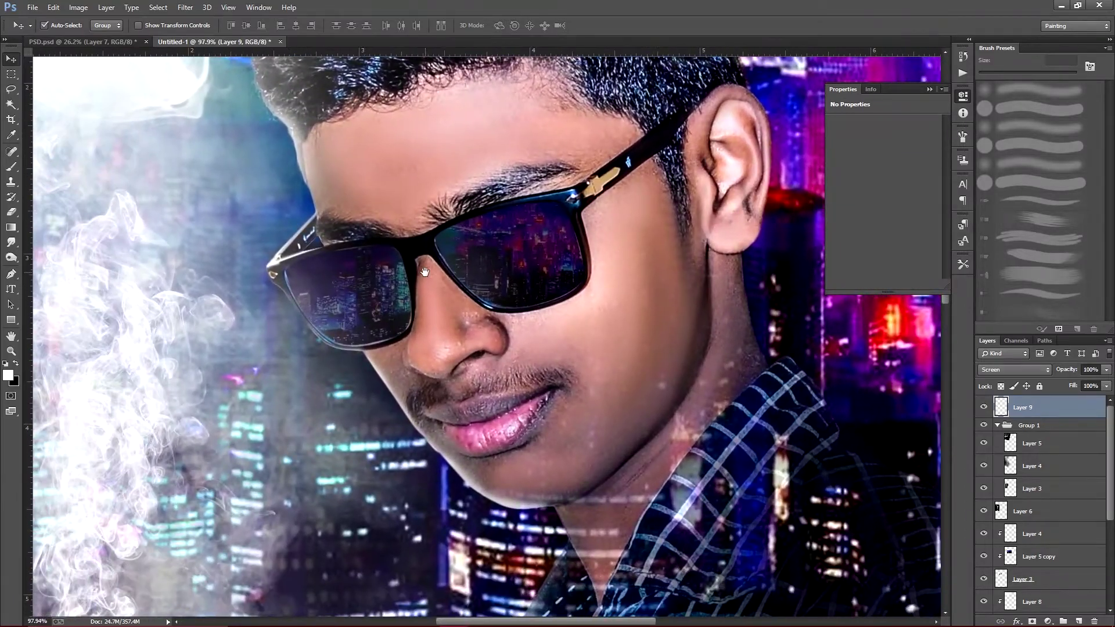
pyautogui.click(1019, 451)
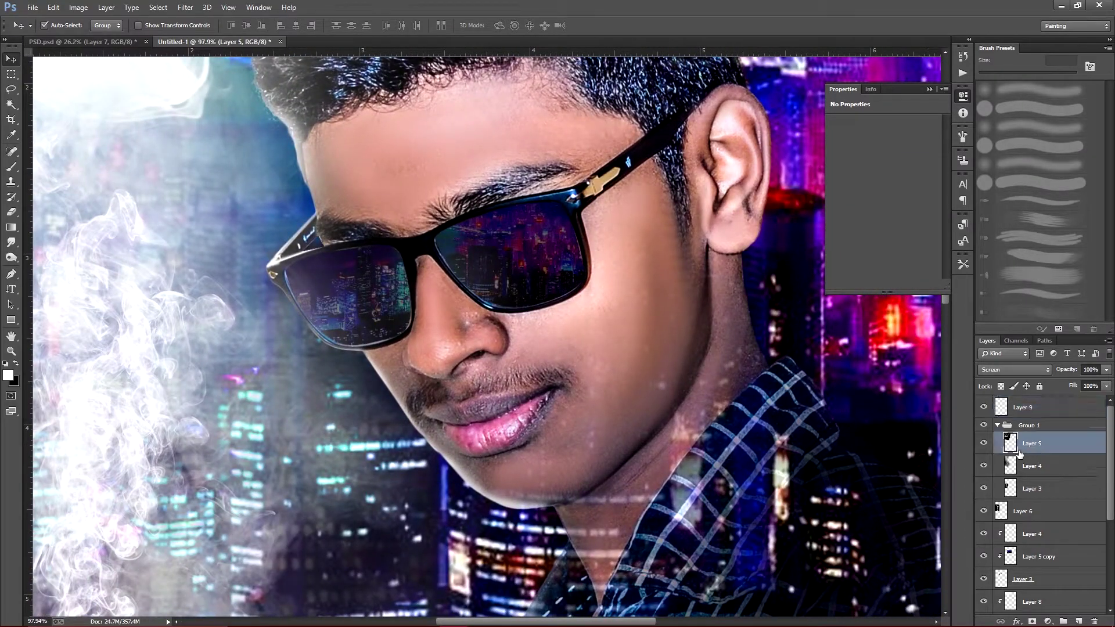
# Step: Open Text.psb from the Sarkar folder
pyautogui.hotkey('ctrl', '0')
pyautogui.click(32, 7)
pyautogui.click(51, 33)
pyautogui.click(279, 168)
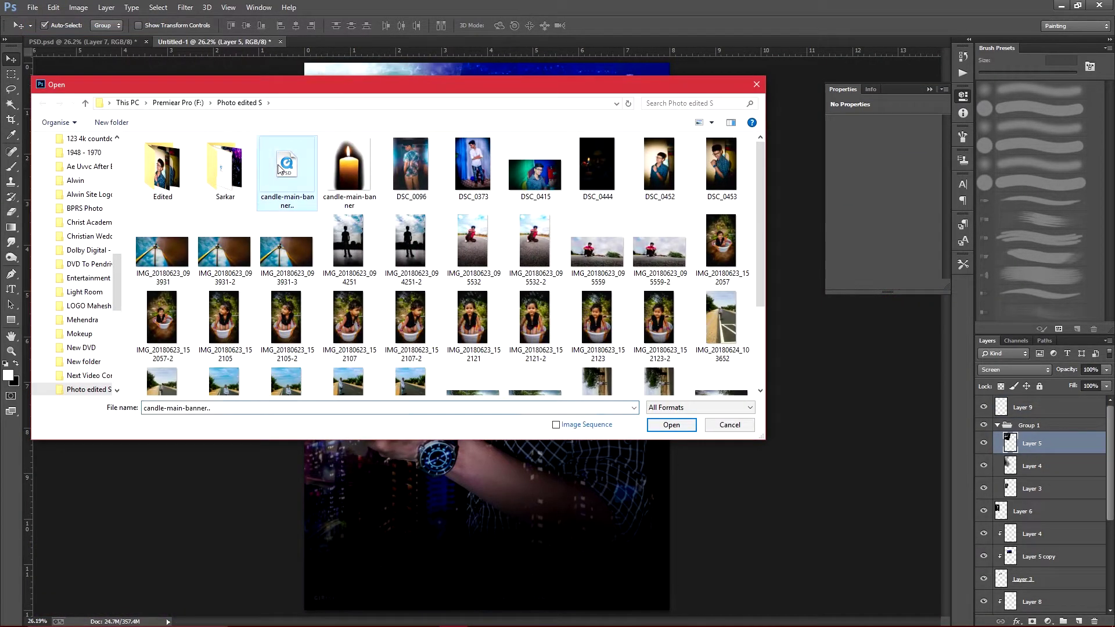
pyautogui.doubleClick(231, 169)
pyautogui.click(732, 169)
pyautogui.click(671, 425)
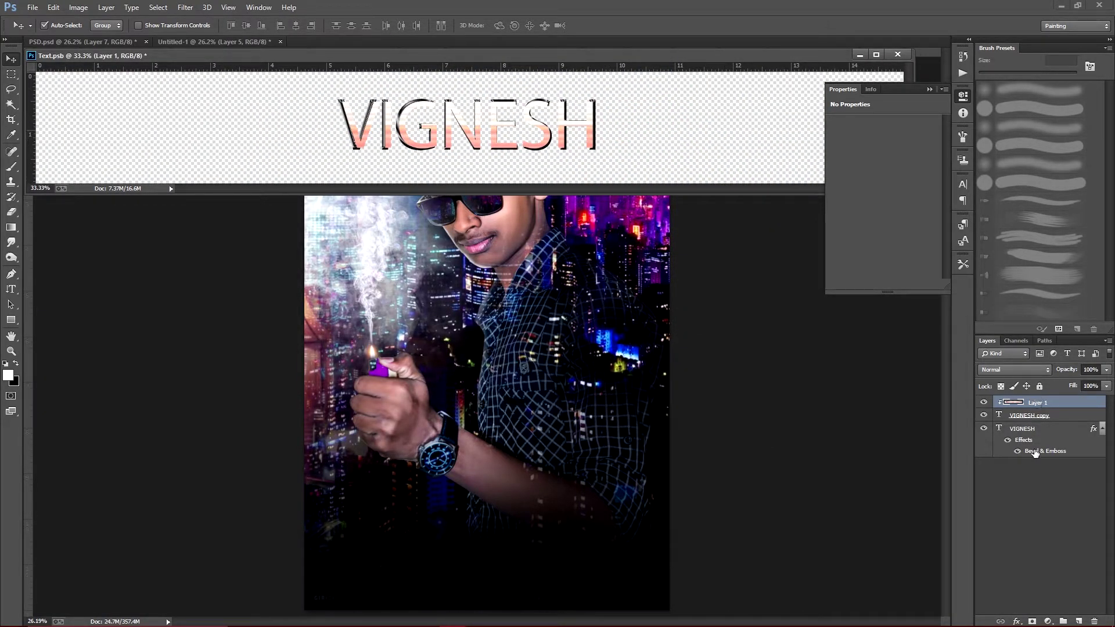
# Step: Convert all VIGNESH text layers to one smart object and drag it into the poster
pyautogui.keyDown('shift'); pyautogui.click(1034, 428); pyautogui.keyUp('shift')
pyautogui.rightClick(1039, 429)
pyautogui.click(928, 234)
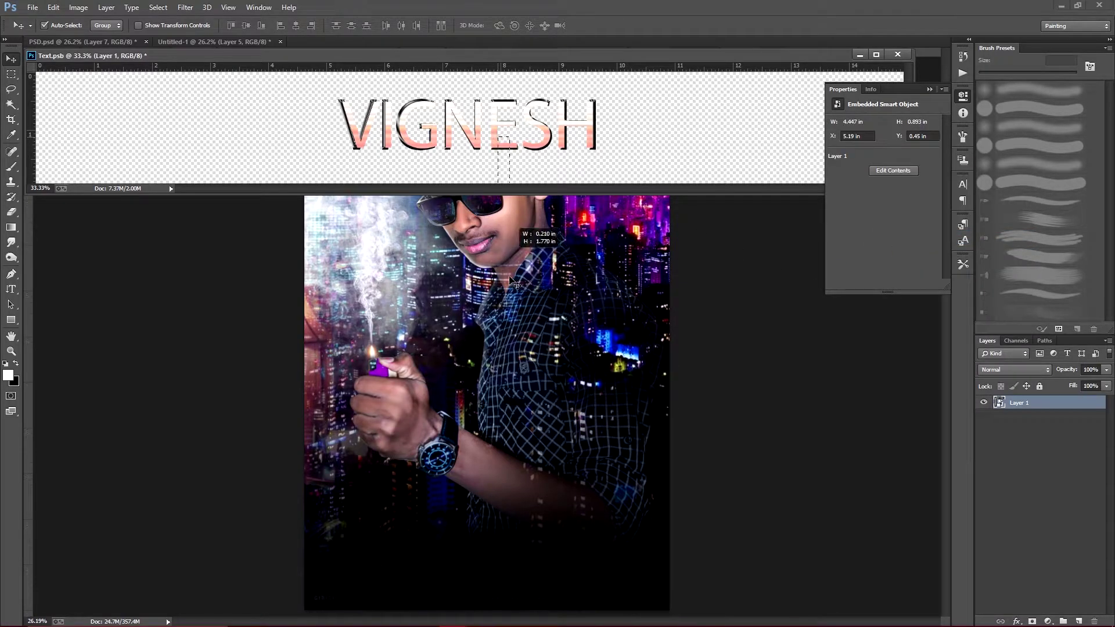
pyautogui.moveTo(511, 253); pyautogui.dragTo(508, 316)
# Step: Close Text.psb without saving and move the VIGNESH title lower on the poster
pyautogui.click(897, 54)
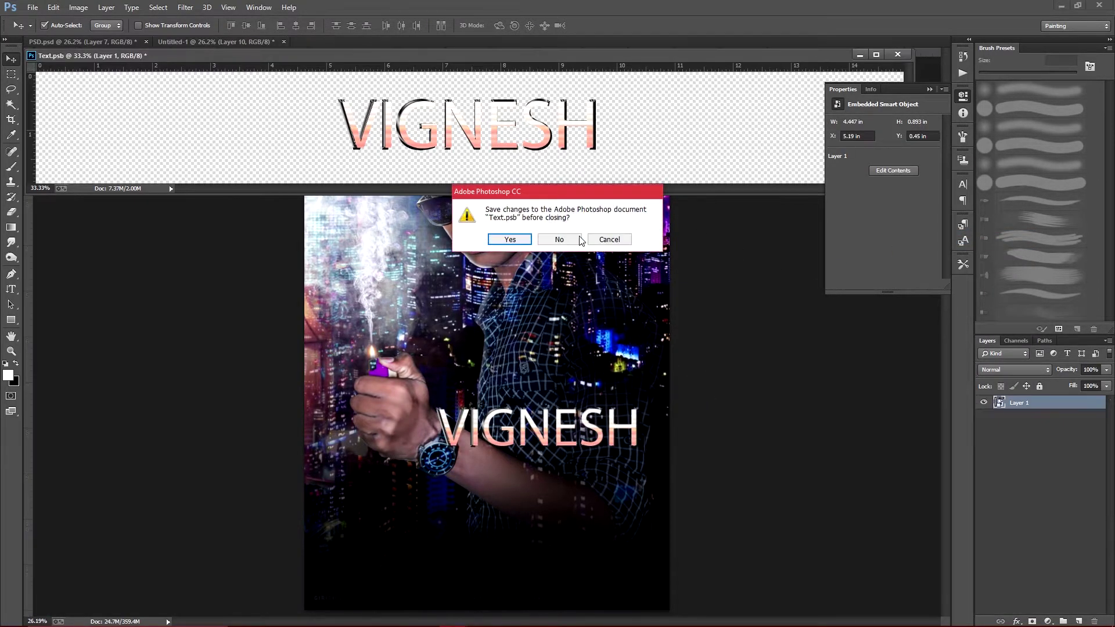
pyautogui.click(574, 239)
pyautogui.scroll(3, 522, 406)
pyautogui.scroll(-3, 522, 407)
pyautogui.moveTo(421, 227); pyautogui.dragTo(324, 418)
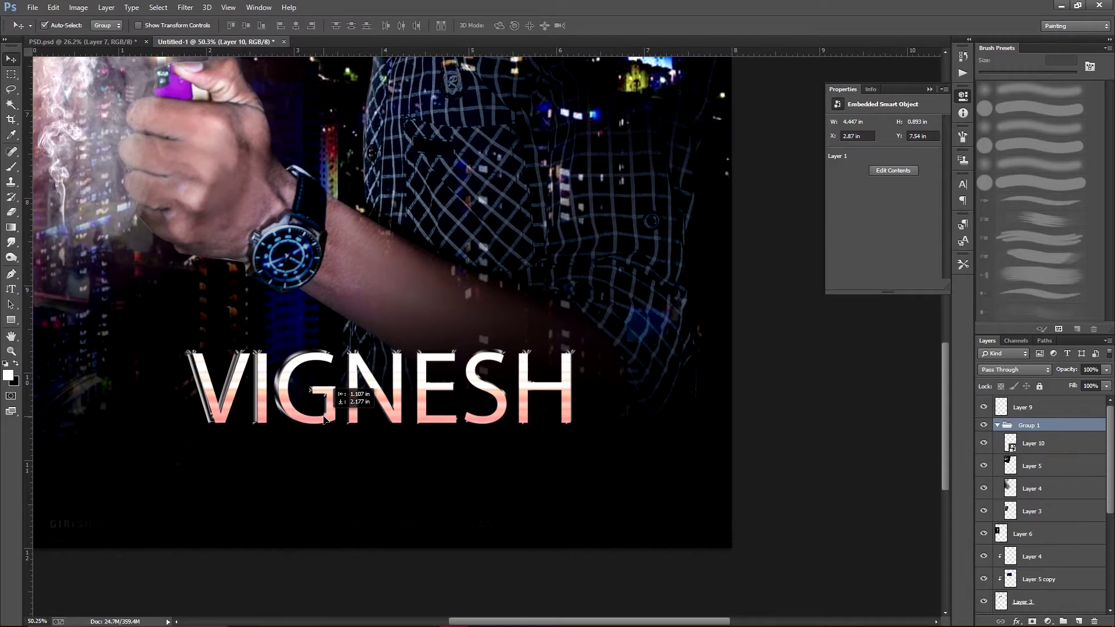
# Step: Move Layer 10 out of Group 1 above Layer 9 and shift the title right and down
pyautogui.moveTo(1031, 443); pyautogui.dragTo(1055, 406)
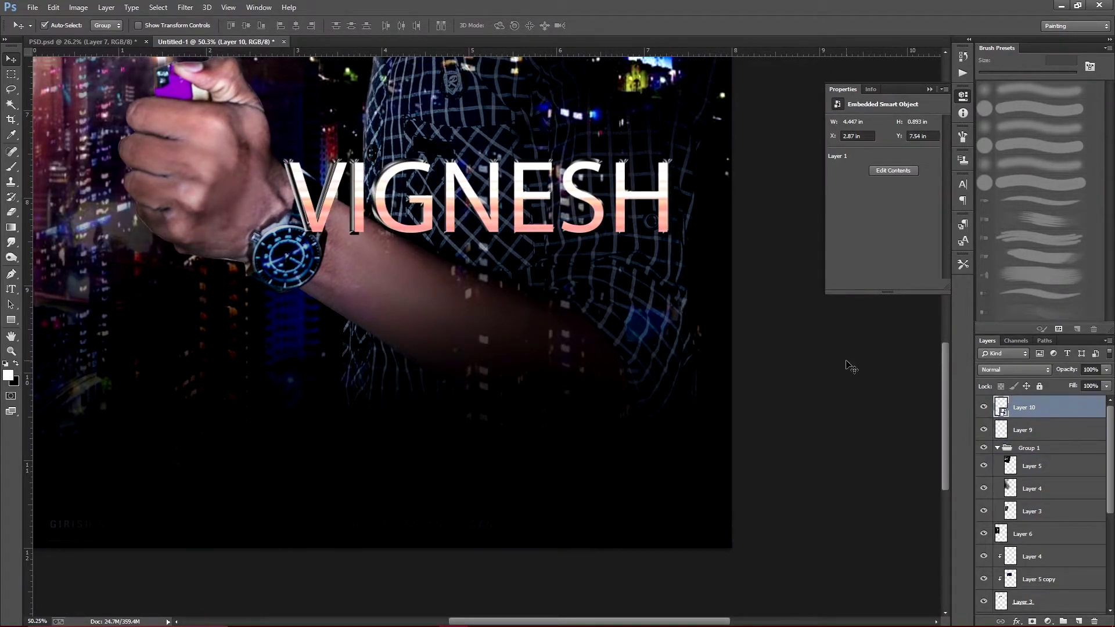
pyautogui.hotkey('ctrl', 't')
pyautogui.moveTo(639, 203); pyautogui.dragTo(476, 378)
pyautogui.scroll(-3, 507, 532)
pyautogui.scroll(3, 507, 532)
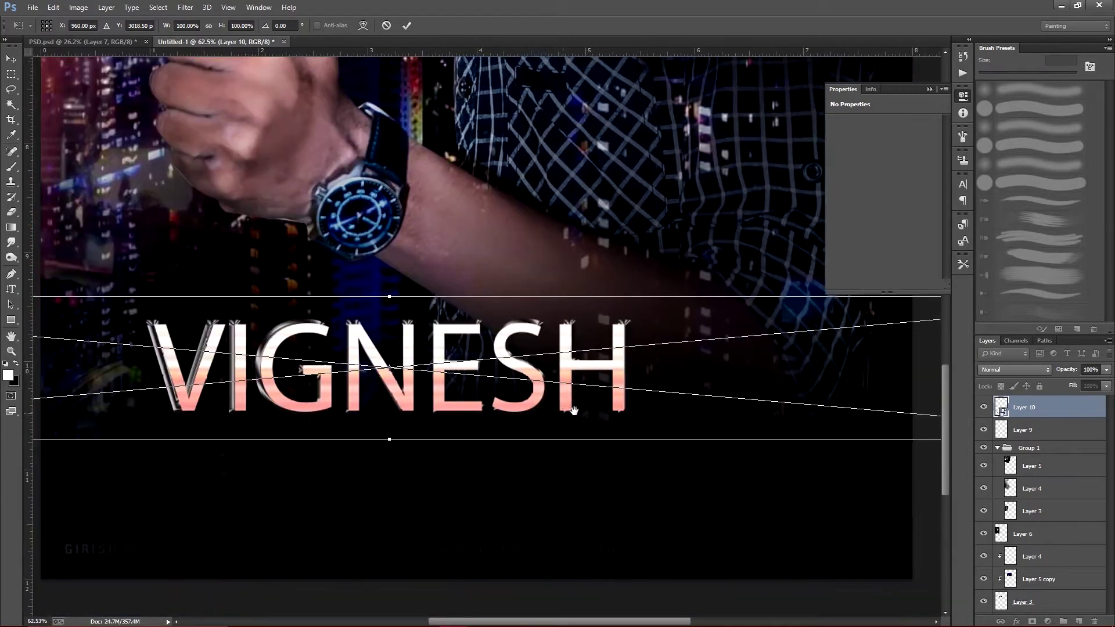
pyautogui.moveTo(569, 395); pyautogui.dragTo(683, 449)
pyautogui.press('Return')
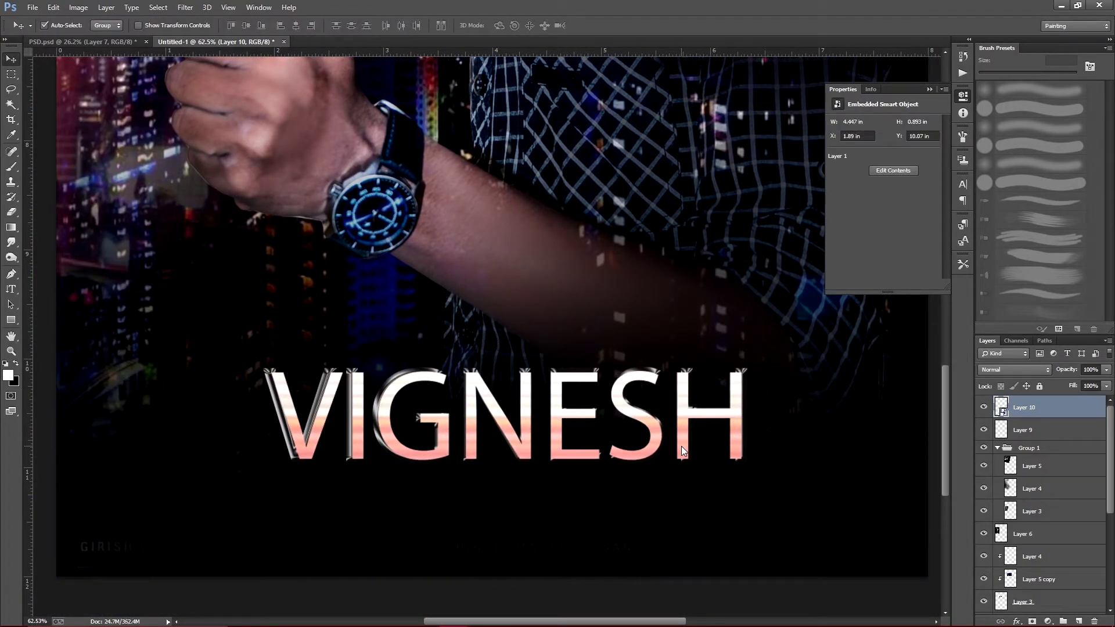
# Step: Open and close the title's Blending Options, then open the smart object contents
pyautogui.doubleClick(1017, 413)
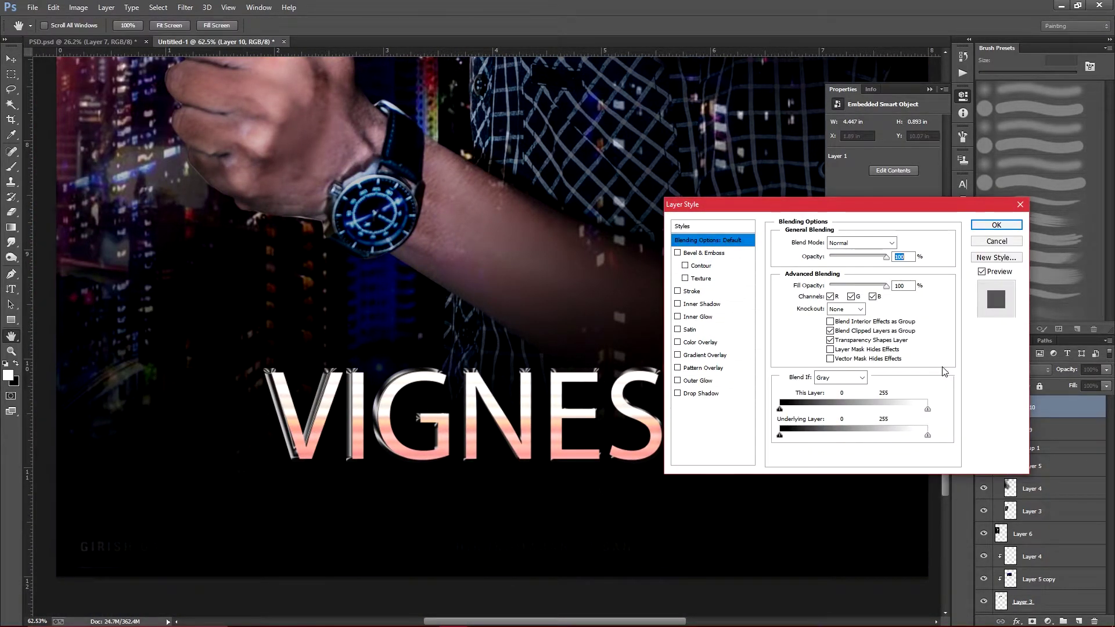
pyautogui.click(996, 242)
pyautogui.doubleClick(1000, 411)
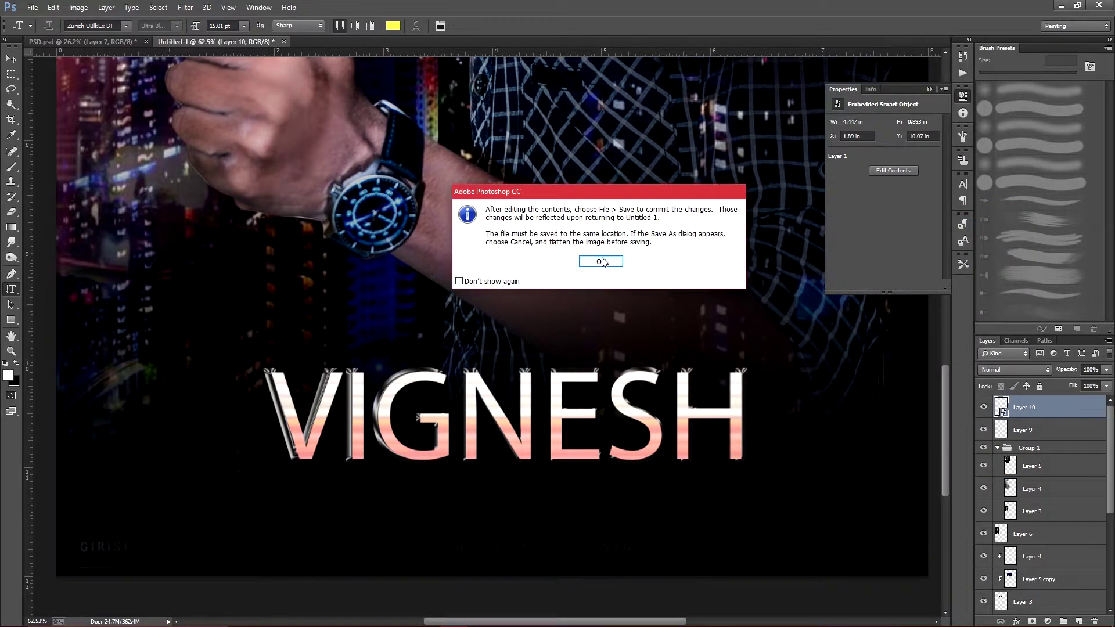
# Step: Dismiss the smart-object notice and select parts of the VIGNESH text in Layer 1.psb
pyautogui.click(597, 264)
pyautogui.doubleClick(512, 132)
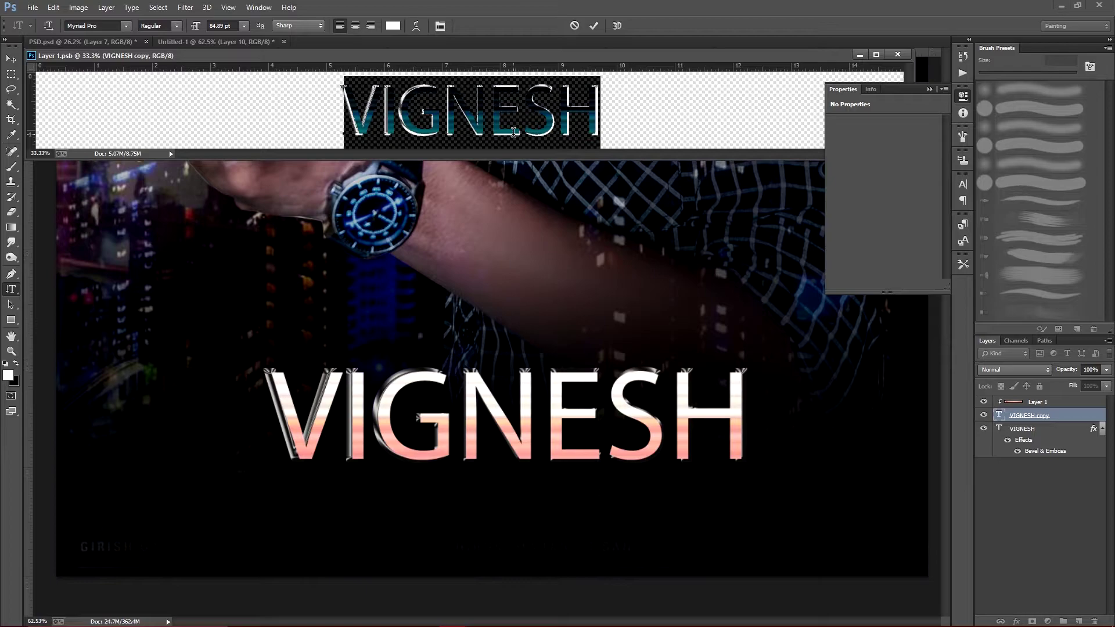
pyautogui.click(513, 131)
pyautogui.hotkey('ctrl', 'a')
pyautogui.click(512, 126)
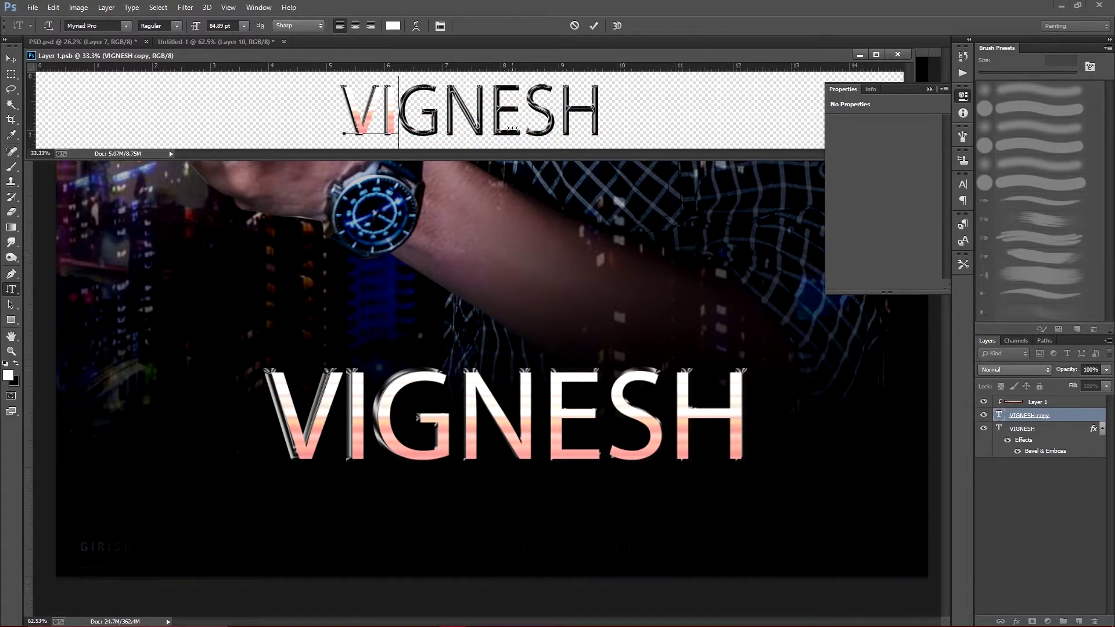
pyautogui.hotkey('shift', 'Right')
pyautogui.hotkey('shift', 'Right')
pyautogui.hotkey('shift', 'Right')
pyautogui.hotkey('shift', 'Right')
pyautogui.click(11, 58)
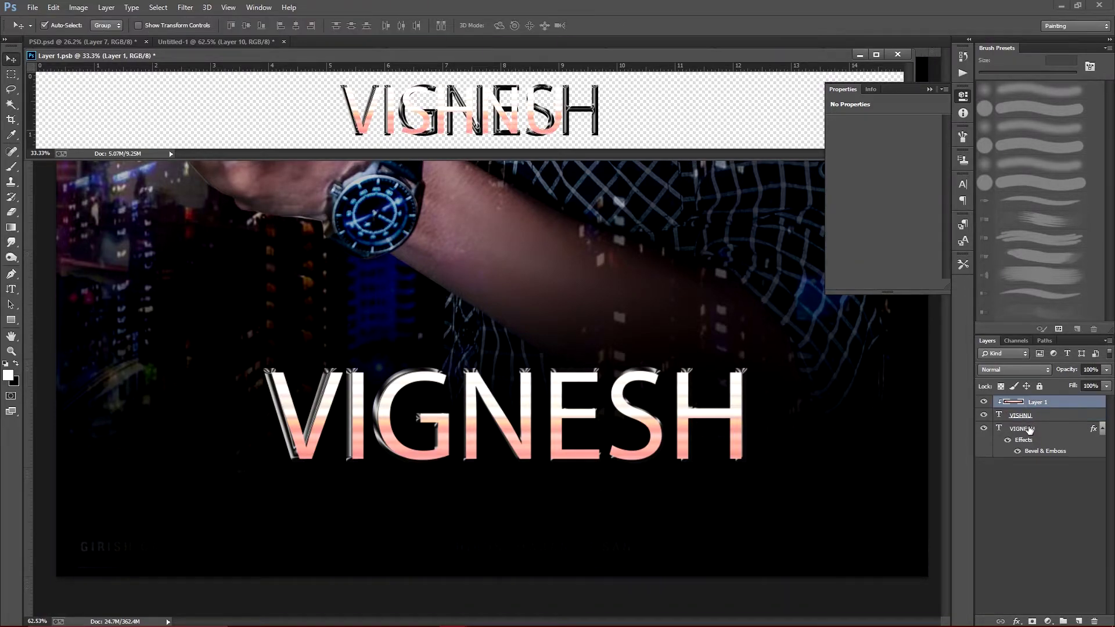
# Step: Replace the selected VIGNESH letters with 'VI' and commit the text
pyautogui.click(492, 119)
pyautogui.click(1042, 432)
pyautogui.press('t')
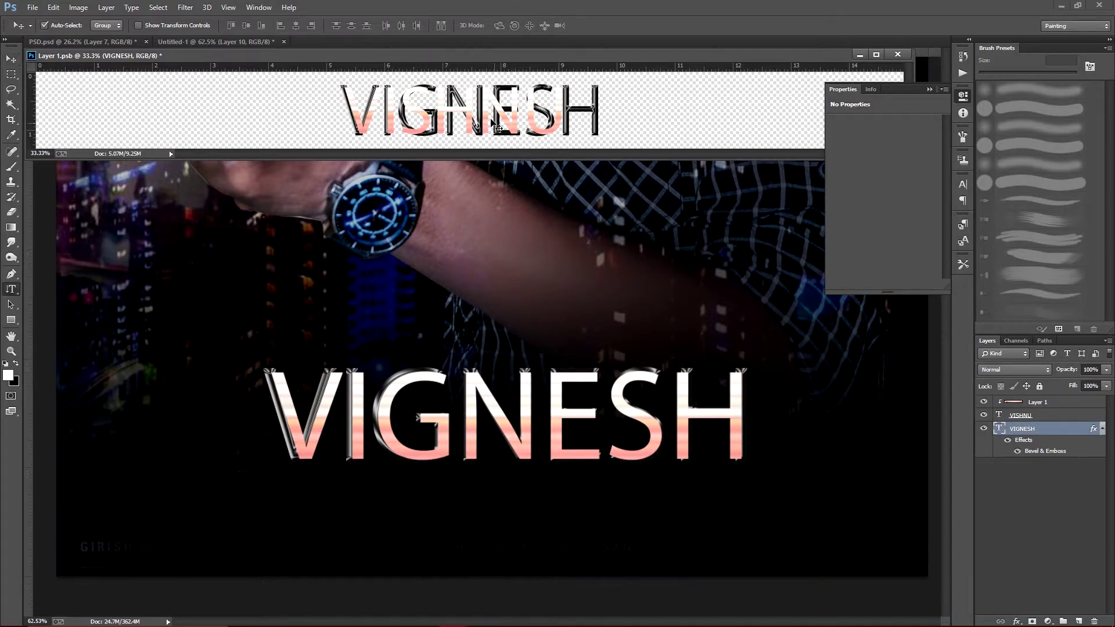
pyautogui.doubleClick(438, 106)
pyautogui.write('VI')
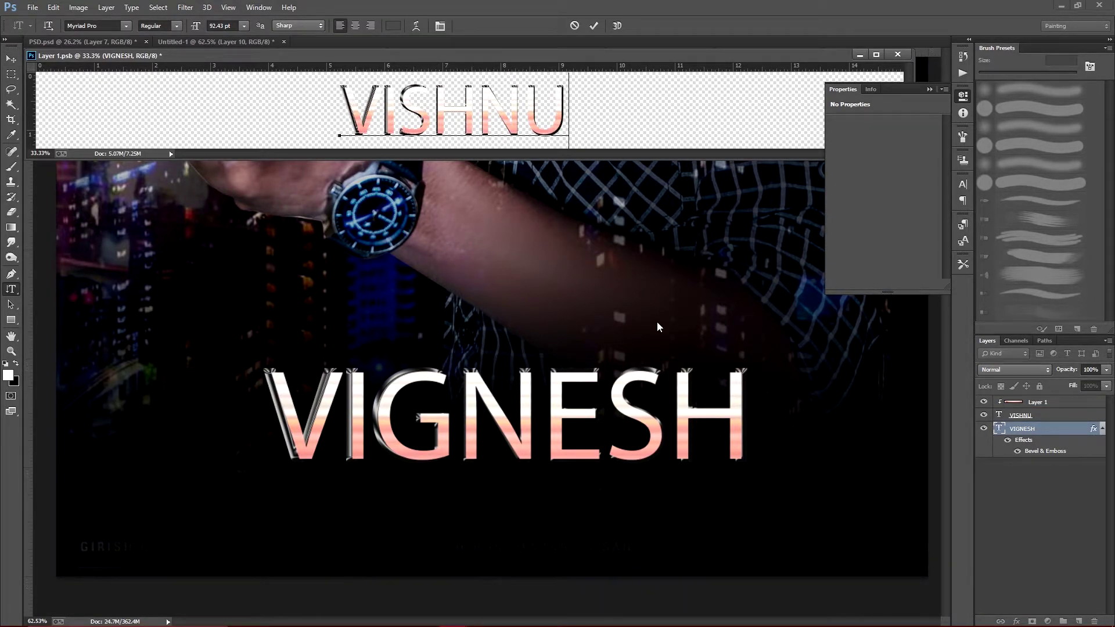
pyautogui.click(7, 59)
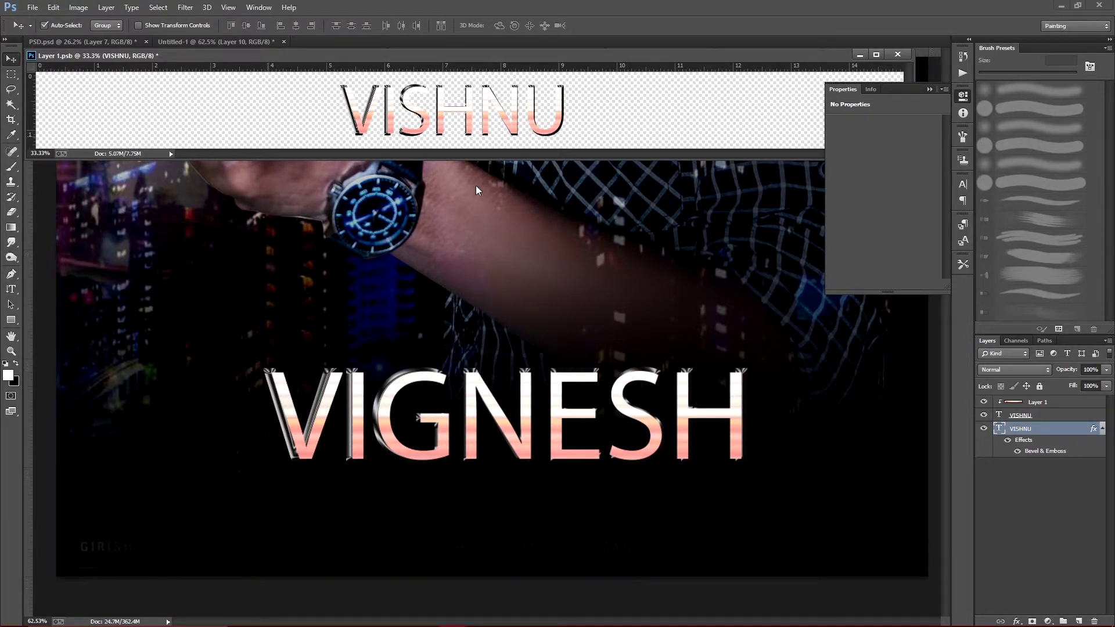
# Step: Save and close Layer 1.psb, nudge the title lower, and switch to PSD.psd
pyautogui.click(897, 55)
pyautogui.click(511, 303)
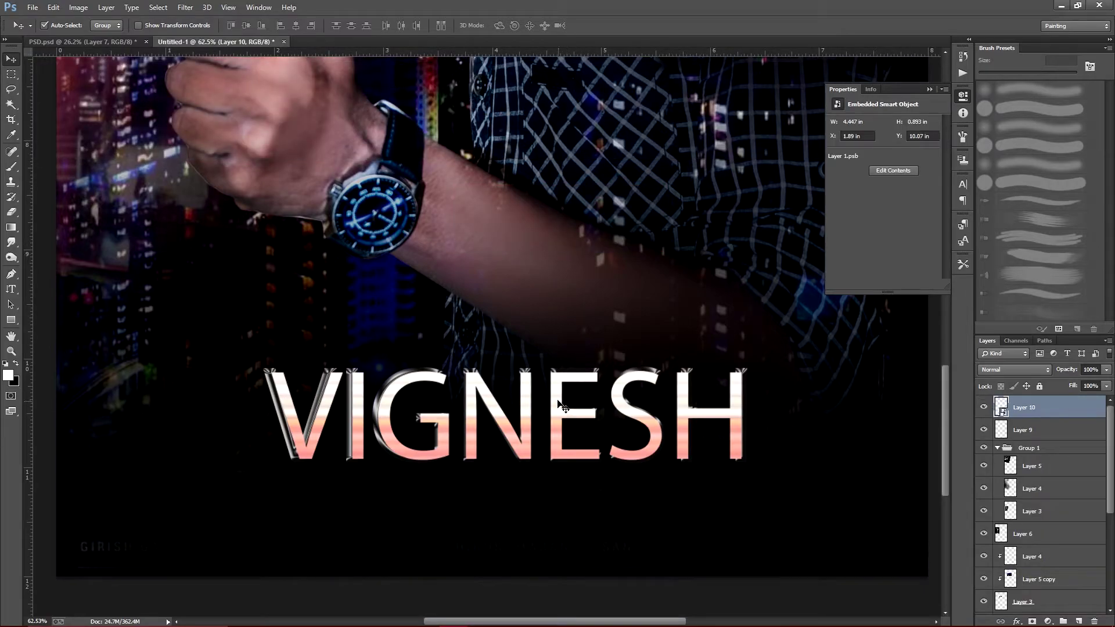
pyautogui.hotkey('ctrl', '0')
pyautogui.hotkey('ctrl', '+')
pyautogui.hotkey('shift', 'Down')
pyautogui.hotkey('shift', 'Down')
pyautogui.hotkey('shift', 'Down')
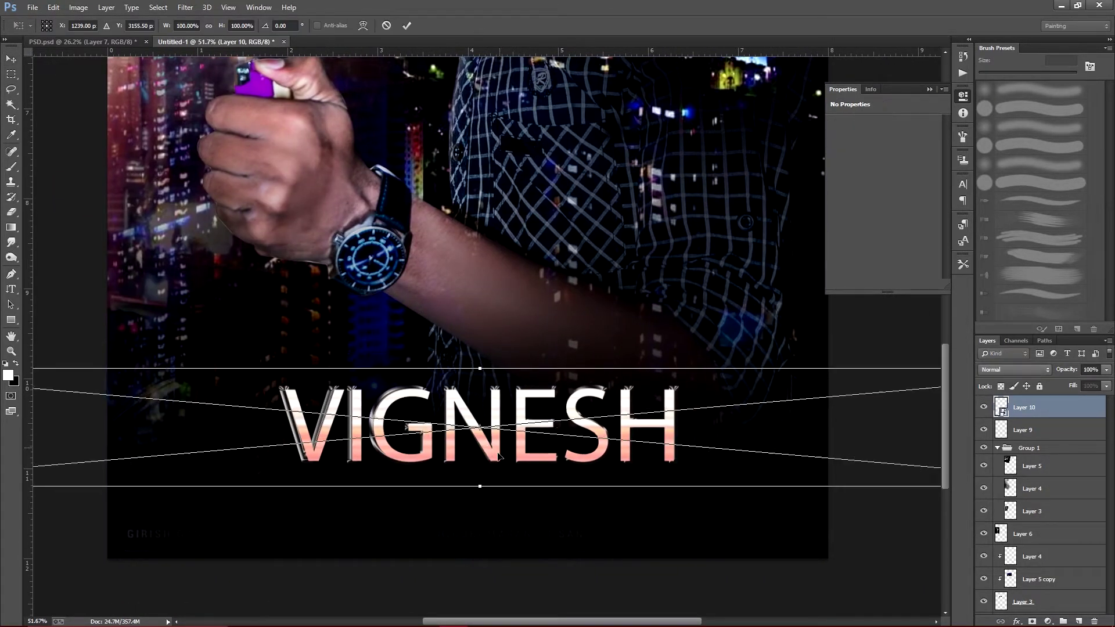
pyautogui.hotkey('ctrl', '0')
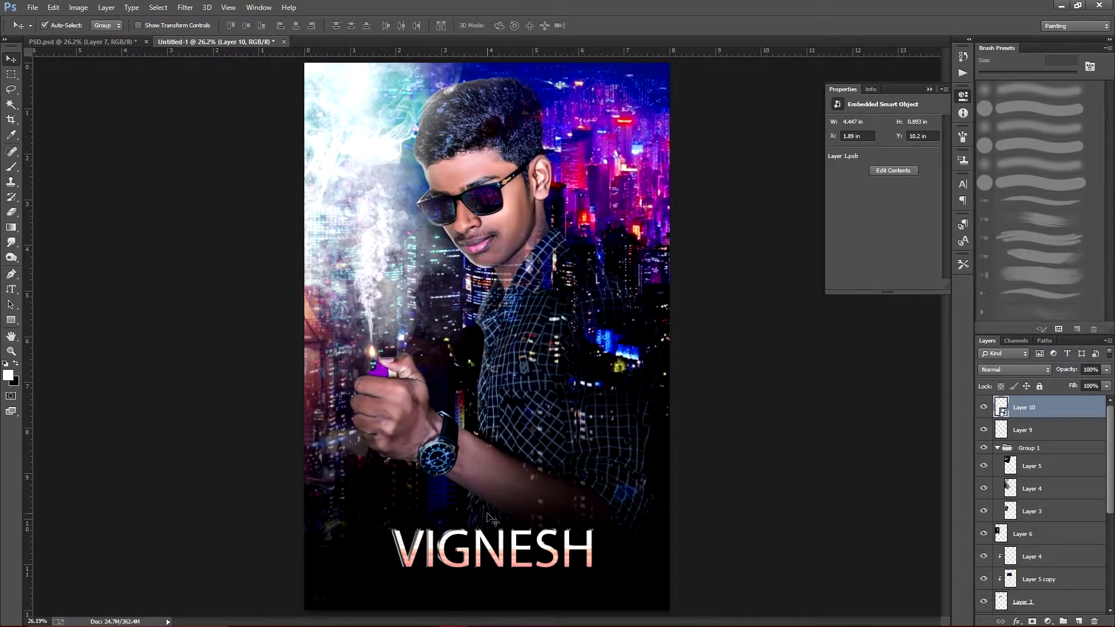
pyautogui.click(75, 41)
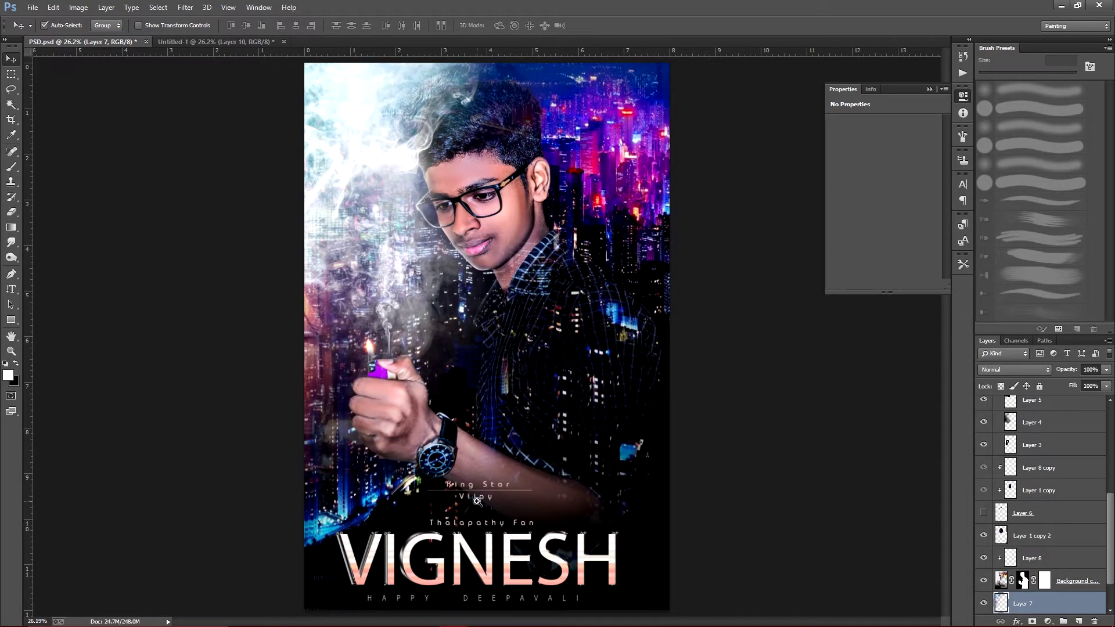
# Step: Bring the King Star, Vijay and HAPPY DEEPAVALI text into Untitled-1, about 90px lower
pyautogui.moveTo(478, 501); pyautogui.dragTo(511, 501)
pyautogui.rightClick(489, 473)
pyautogui.click(511, 481)
pyautogui.keyDown('shift'); pyautogui.click(1053, 459); pyautogui.keyUp('shift')
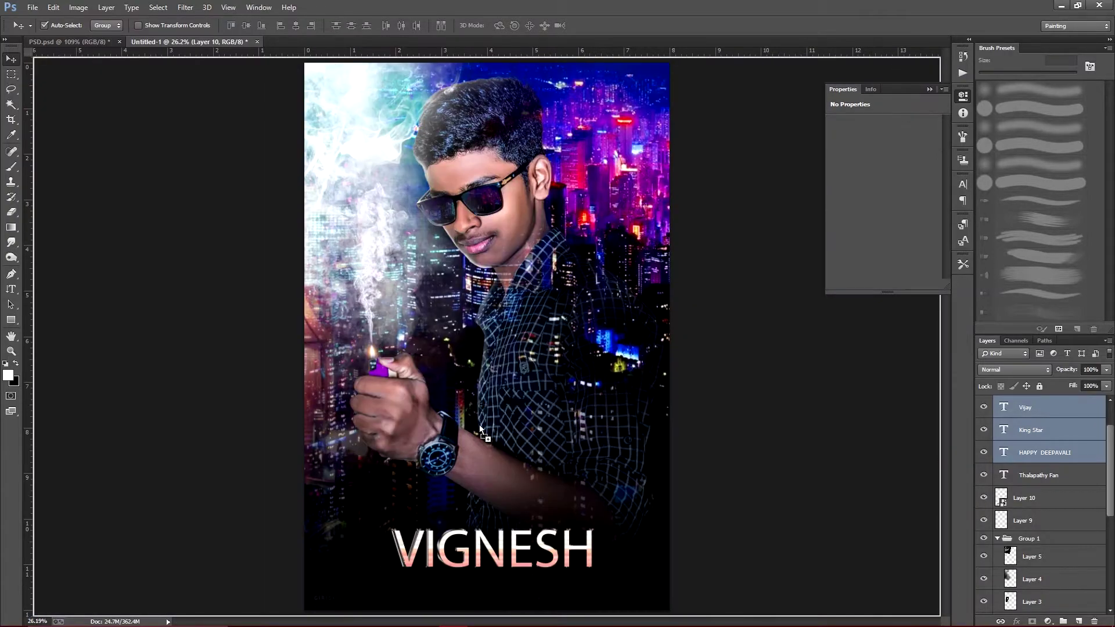
pyautogui.moveTo(417, 433); pyautogui.dragTo(552, 520)
pyautogui.hotkey('ctrl', 't')
pyautogui.moveTo(549, 472)
pyautogui.mouseDown()
pyautogui.moveTo(549, 525)
pyautogui.moveTo(513, 475)
pyautogui.mouseUp()
pyautogui.press('Return')
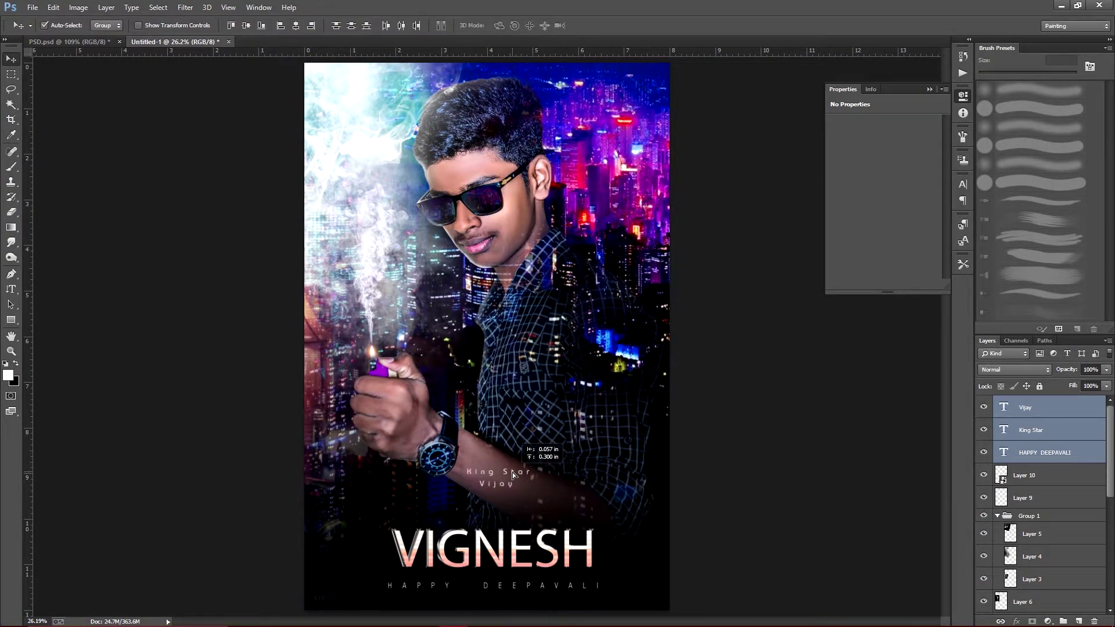
# Step: Bring the divider line from PSD.psd into the Untitled-1 poster
pyautogui.click(1041, 433)
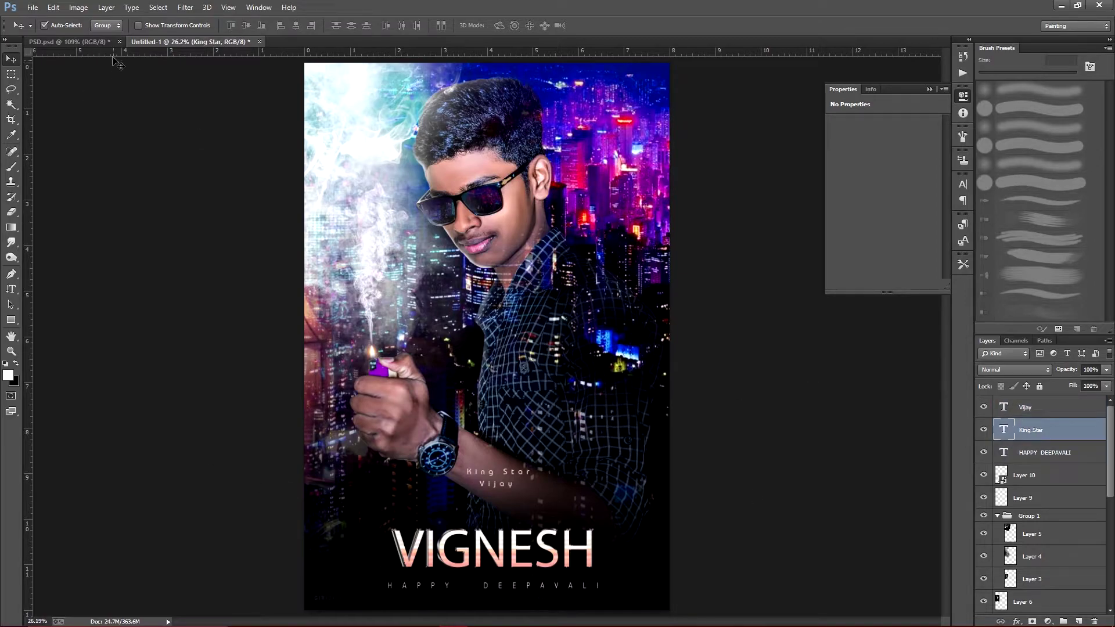
pyautogui.click(108, 41)
pyautogui.moveTo(456, 473)
pyautogui.mouseDown()
pyautogui.moveTo(385, 466)
pyautogui.moveTo(196, 44)
pyautogui.moveTo(494, 486)
pyautogui.mouseUp()
pyautogui.hotkey('ctrl', 't')
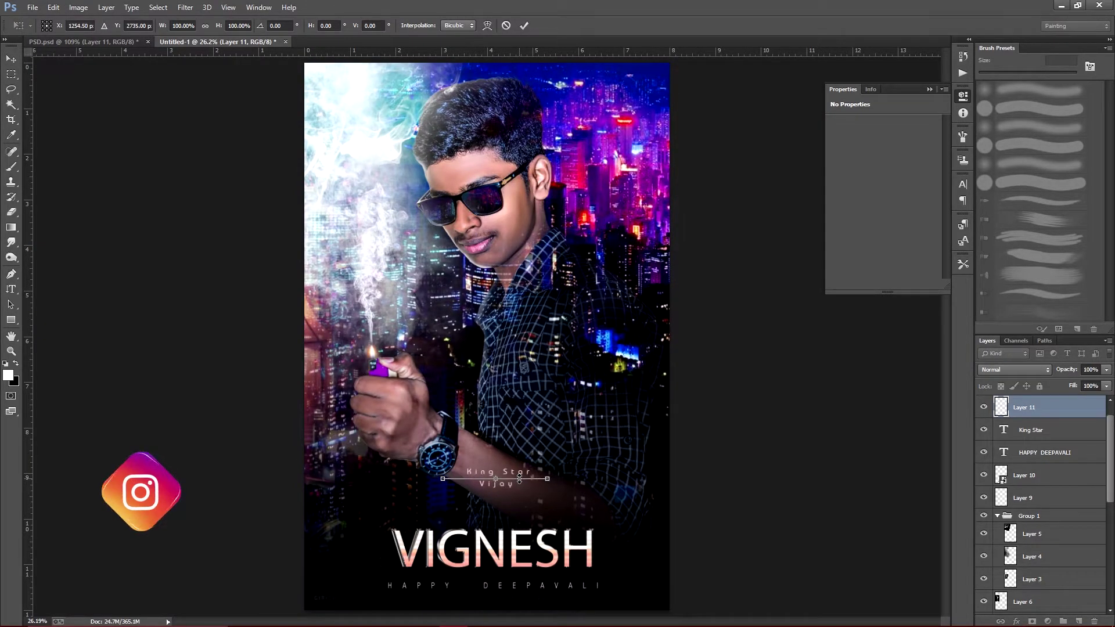
pyautogui.press('Return')
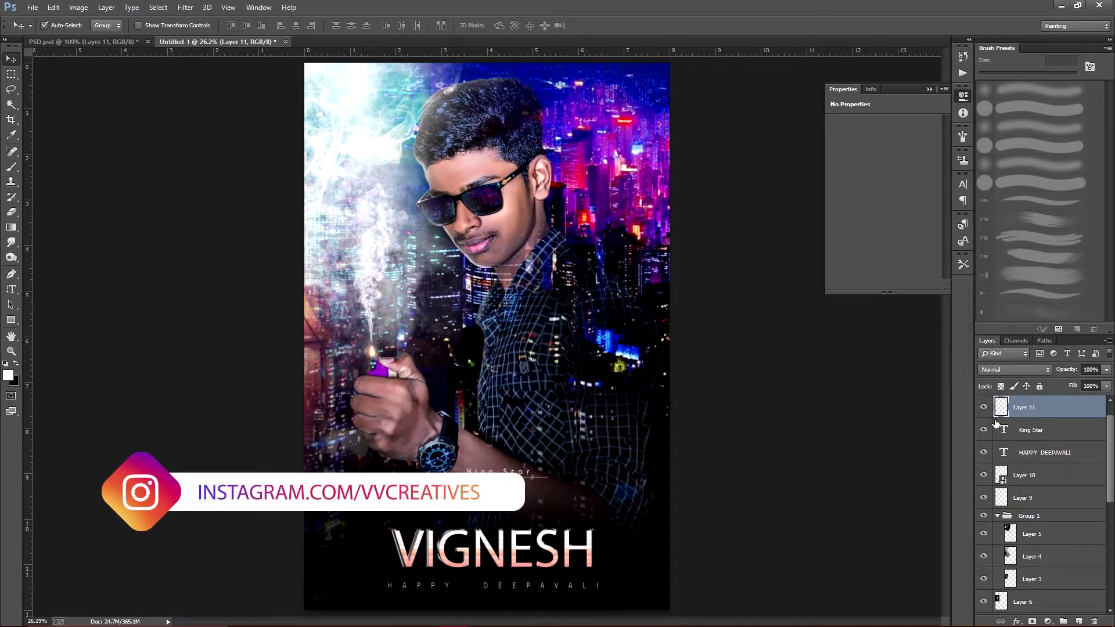
# Step: Shift King Star and its divider line to the left
pyautogui.scroll(5, 439, 511)
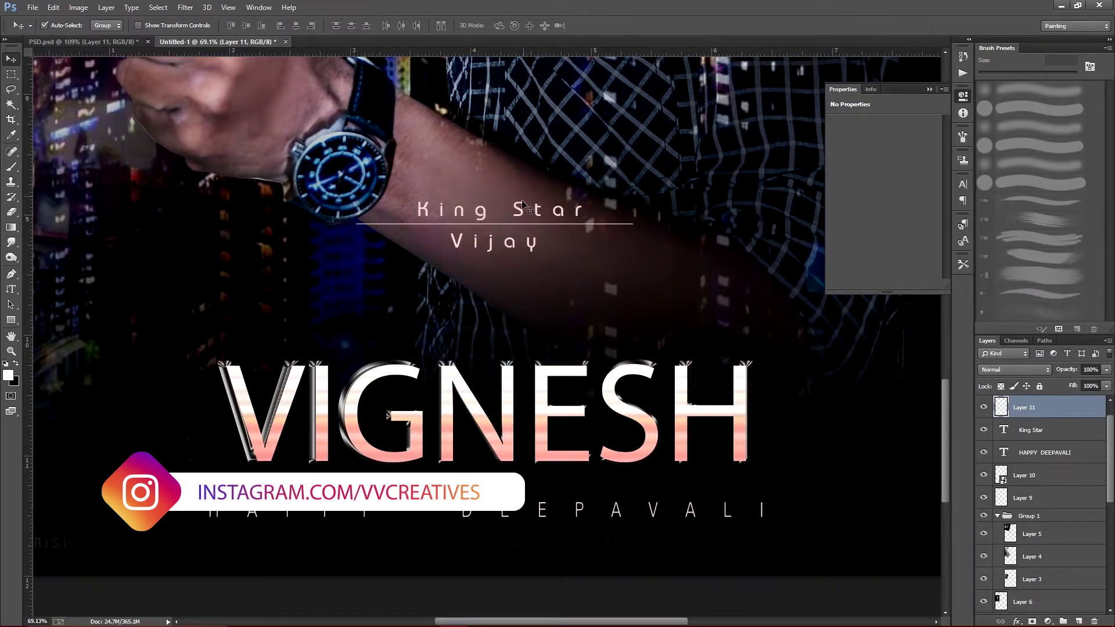
pyautogui.keyDown('shift'); pyautogui.click(1054, 432); pyautogui.keyUp('shift')
pyautogui.hotkey('ctrl', 't')
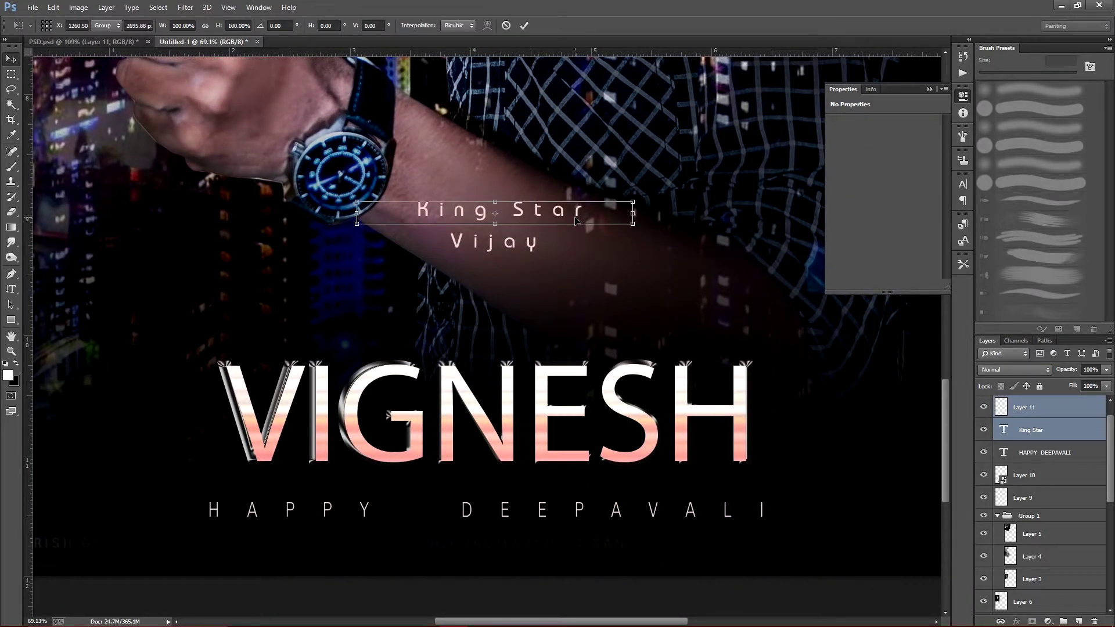
pyautogui.moveTo(558, 219)
pyautogui.mouseDown()
pyautogui.moveTo(523, 219)
pyautogui.moveTo(475, 246)
pyautogui.moveTo(467, 331)
pyautogui.mouseUp()
pyautogui.press('Return')
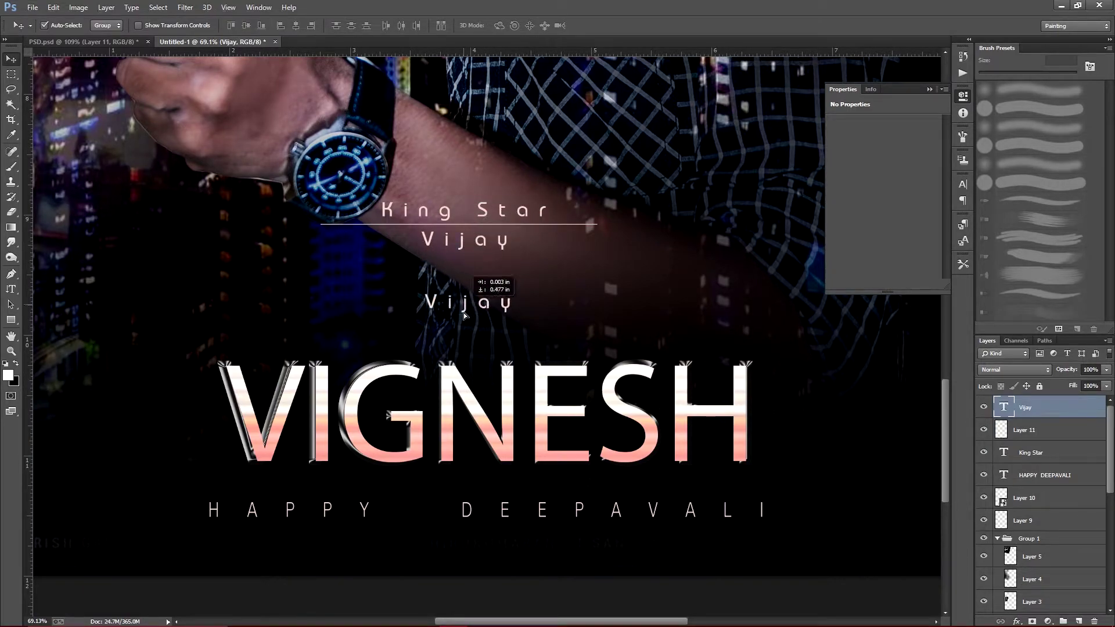
# Step: Duplicate the Vijay text and retype it as Vishnu
pyautogui.press('t')
pyautogui.doubleClick(465, 332)
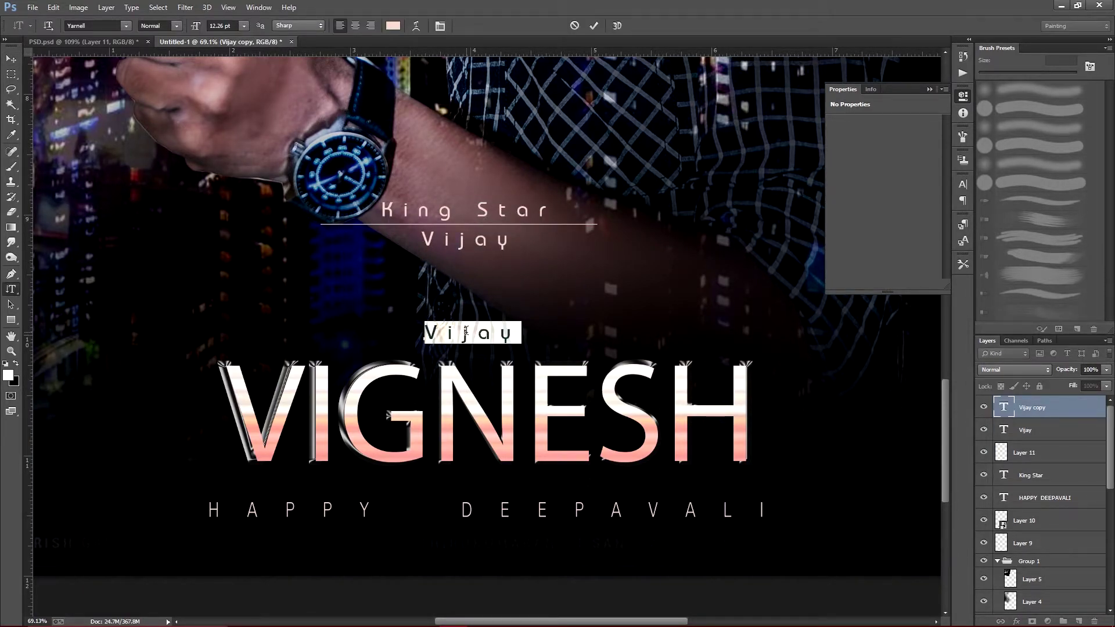
pyautogui.write('Vishnu')
pyautogui.hotkey('ctrl', 'a')
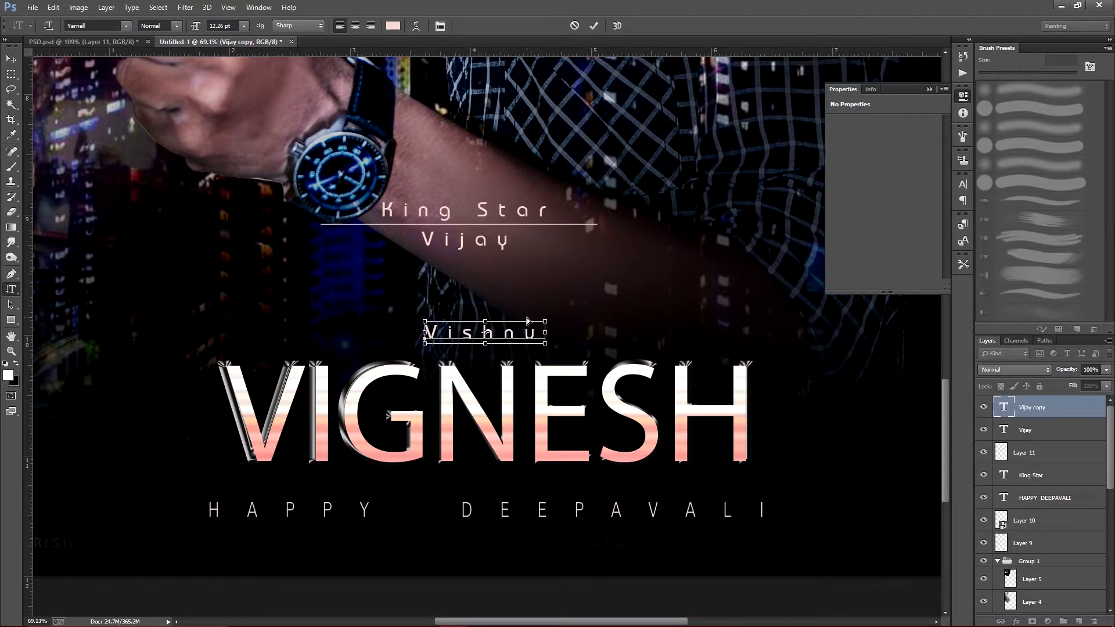
pyautogui.click(13, 58)
# Step: Move Vishnu up beside the young man's face on the right
pyautogui.hotkey('ctrl', 't')
pyautogui.hotkey('ctrl', '0')
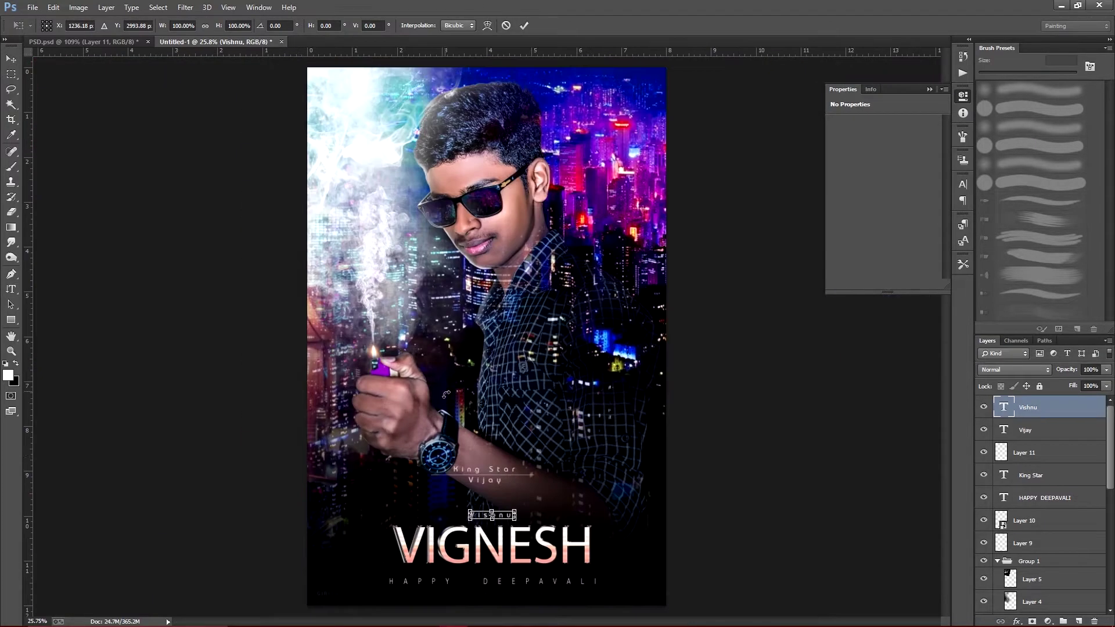
pyautogui.moveTo(505, 517); pyautogui.dragTo(595, 236)
pyautogui.press('Return')
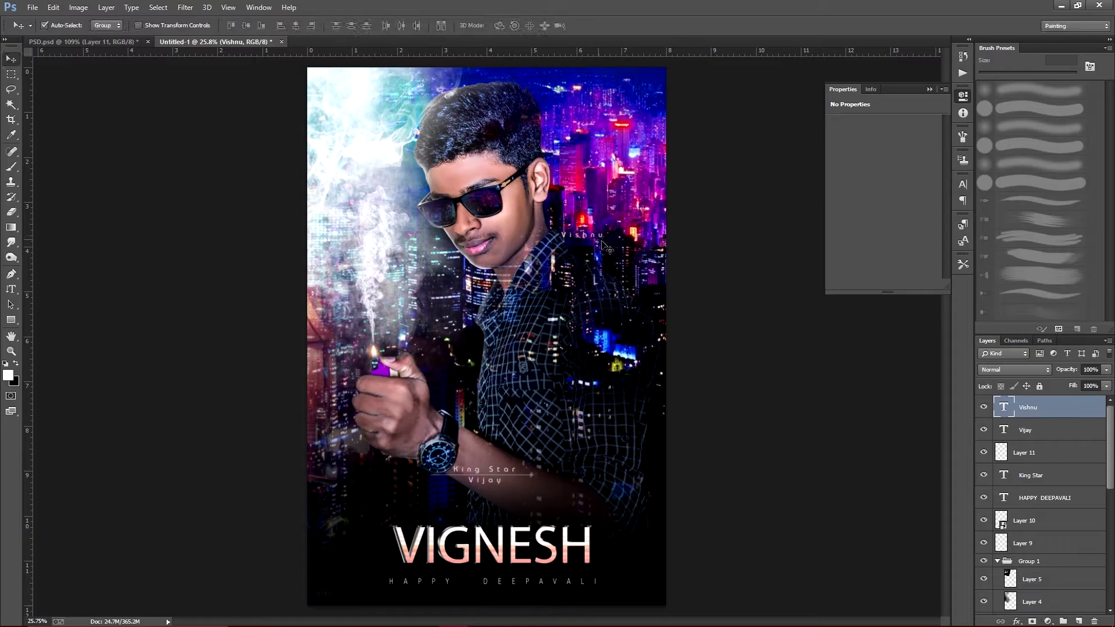
pyautogui.hotkey('ctrl', '0')
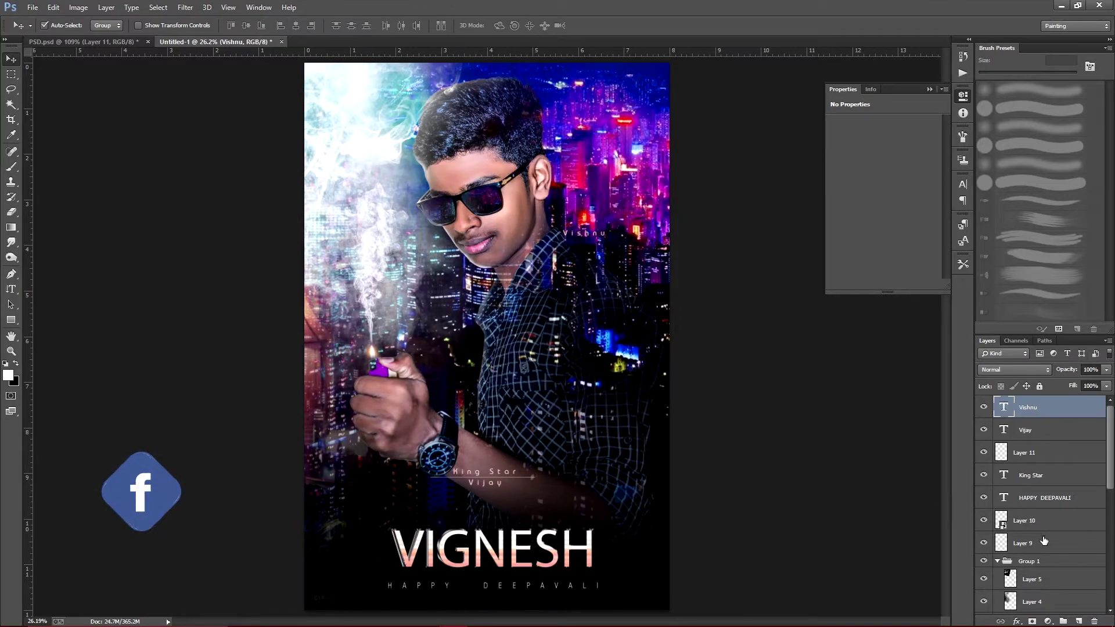
pyautogui.click(386, 352)
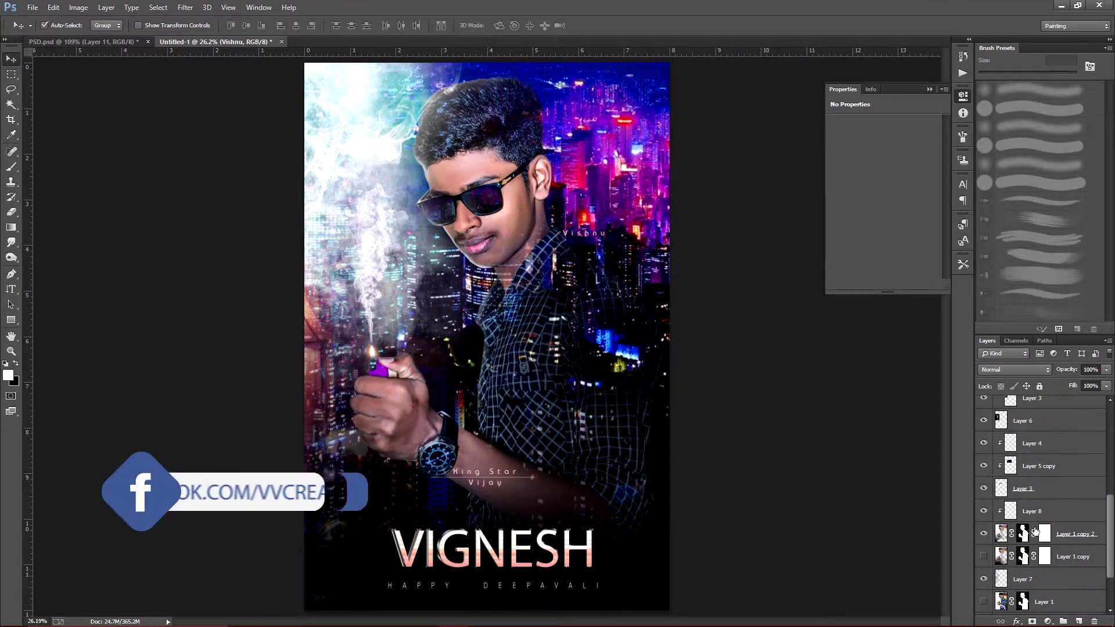
# Step: Boost Clarity on the young man's photo using the Camera Raw Filter
pyautogui.click(191, 7)
pyautogui.click(202, 81)
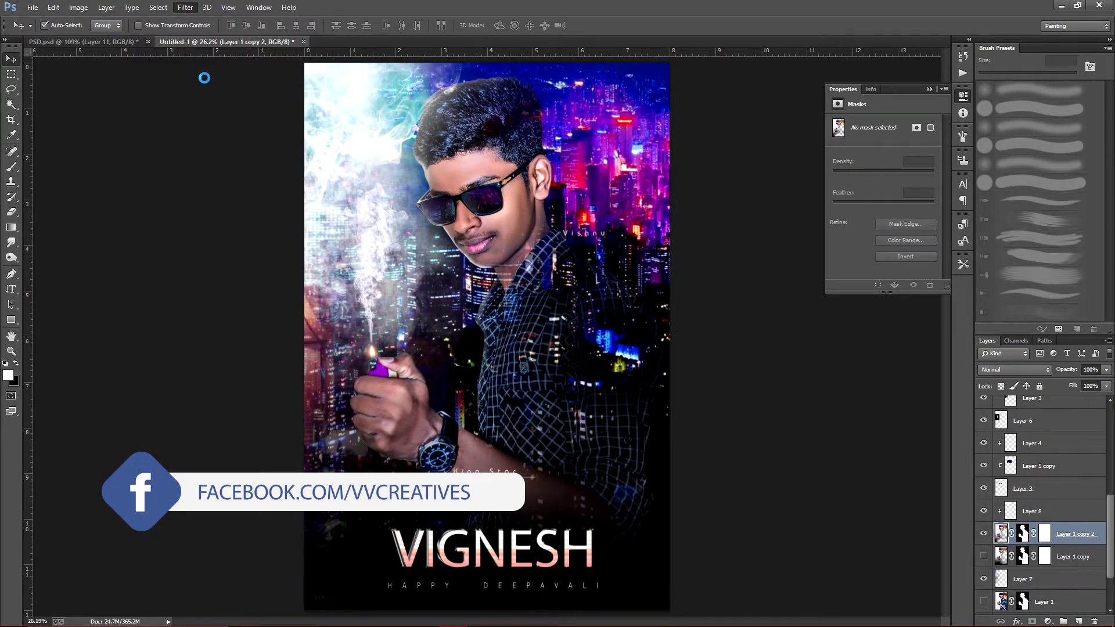
pyautogui.moveTo(857, 396); pyautogui.dragTo(862, 395)
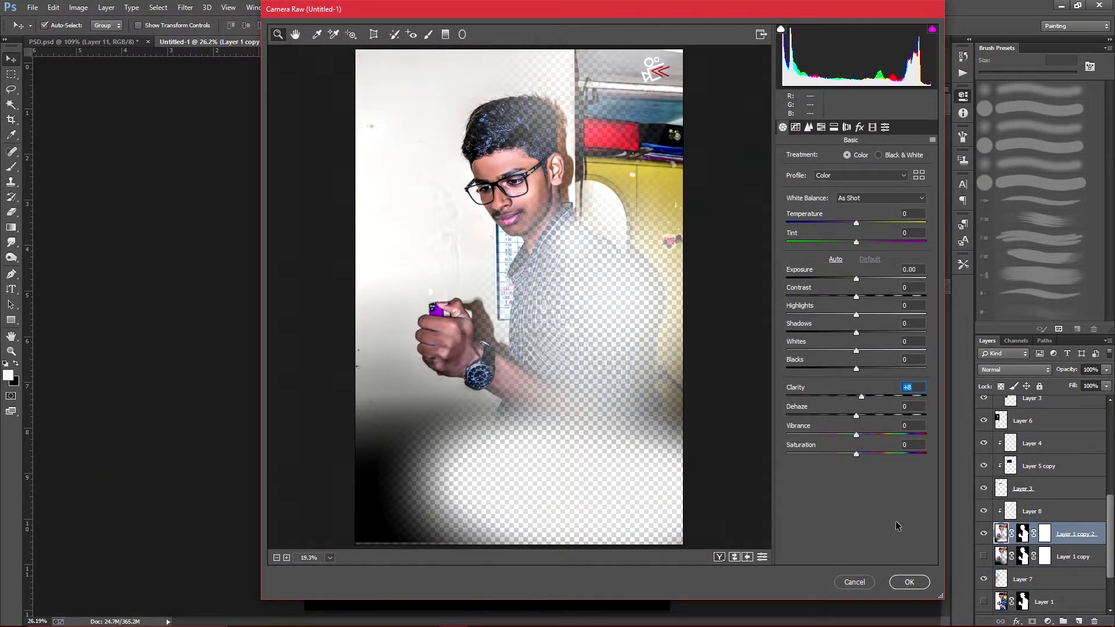
pyautogui.click(909, 581)
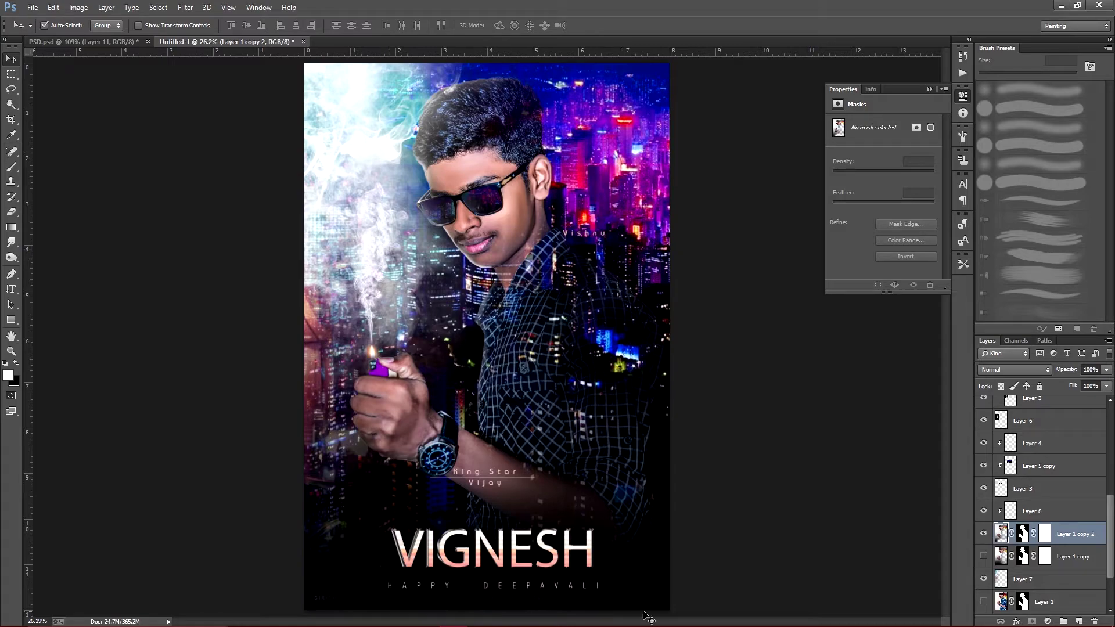
pyautogui.rightClick(578, 589)
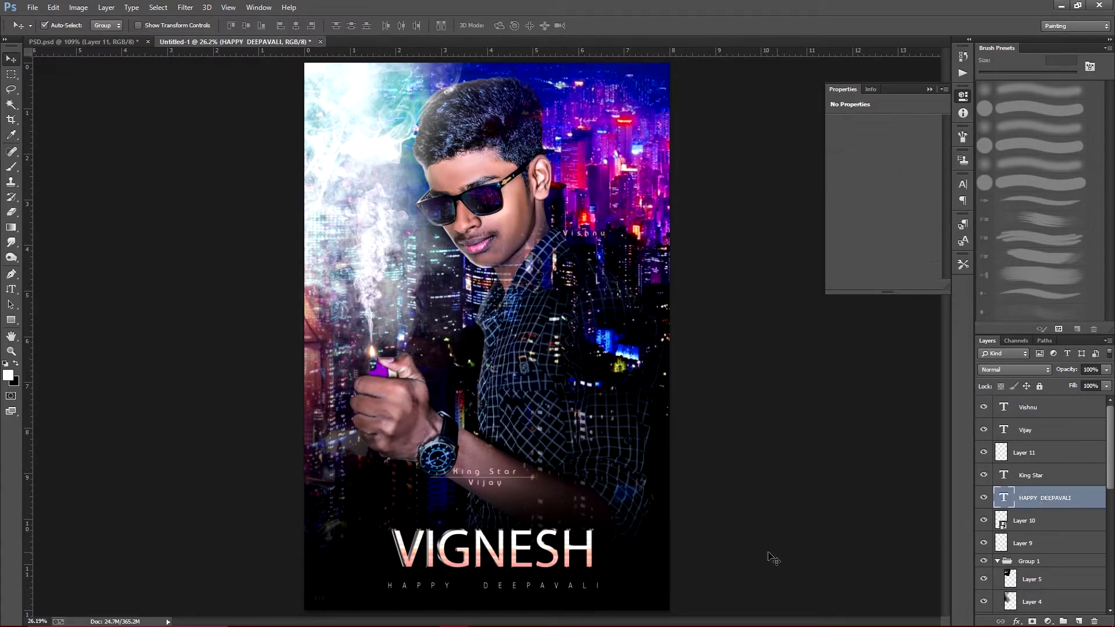
# Step: Widen HAPPY DEEPAVALI's tracking to 3020 in the Character panel
pyautogui.press('t')
pyautogui.press('Return')
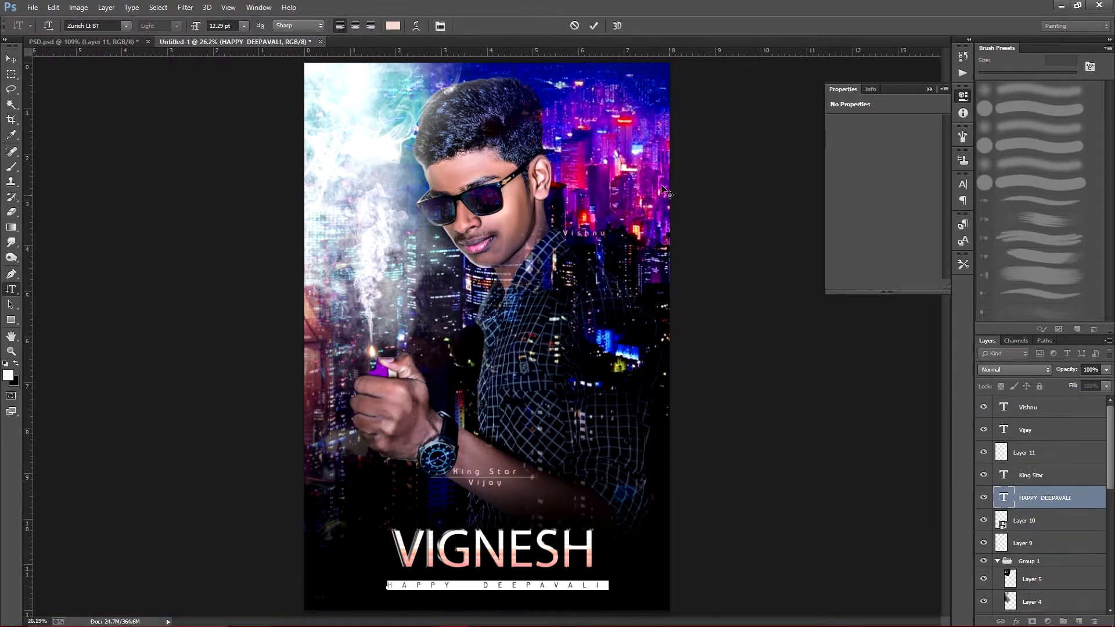
pyautogui.click(962, 184)
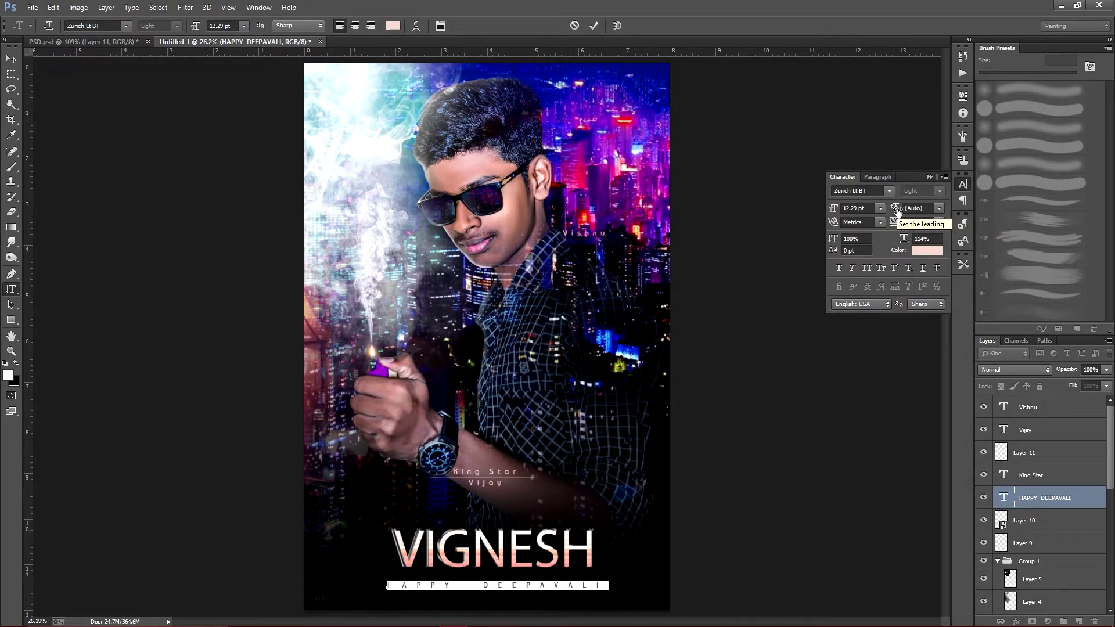
pyautogui.moveTo(834, 254)
pyautogui.mouseDown()
pyautogui.moveTo(864, 256)
pyautogui.moveTo(931, 225)
pyautogui.mouseUp()
pyautogui.click(12, 58)
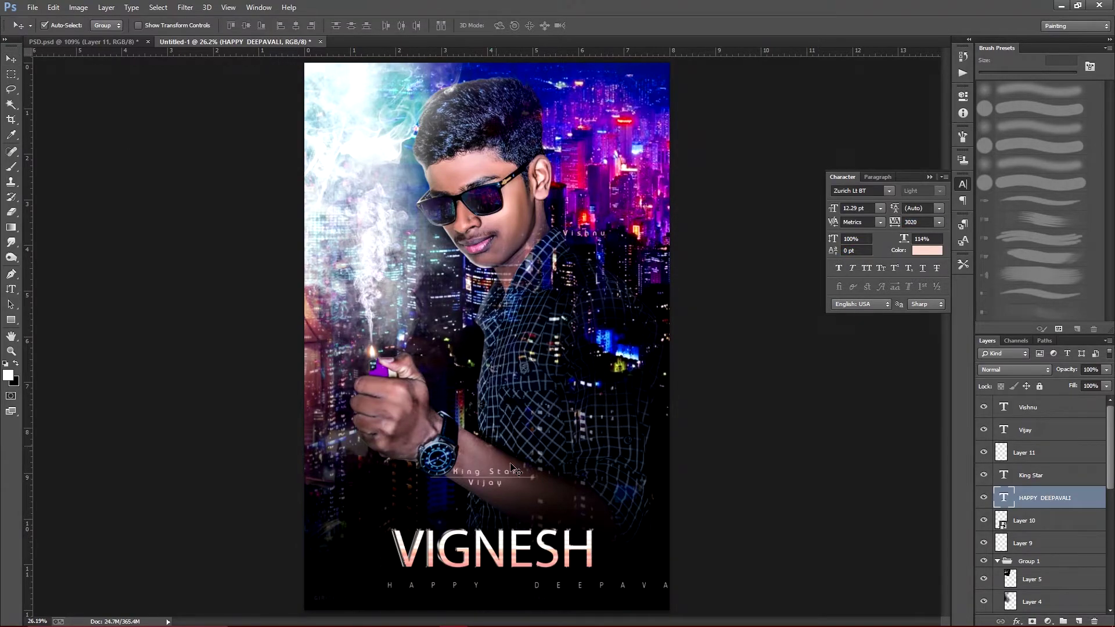
# Step: Move HAPPY DEEPAVALI lower and nudge the VIGNESH title down toward it
pyautogui.moveTo(607, 573); pyautogui.dragTo(550, 584)
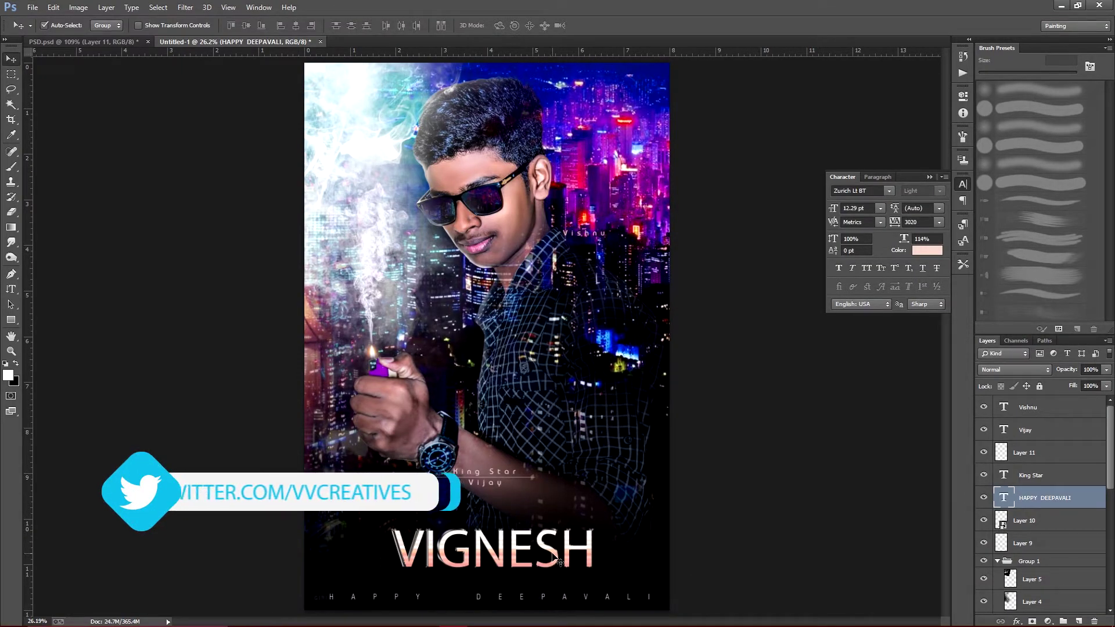
pyautogui.click(532, 559)
pyautogui.hotkey('ctrl', 't')
pyautogui.moveTo(531, 559); pyautogui.dragTo(523, 580)
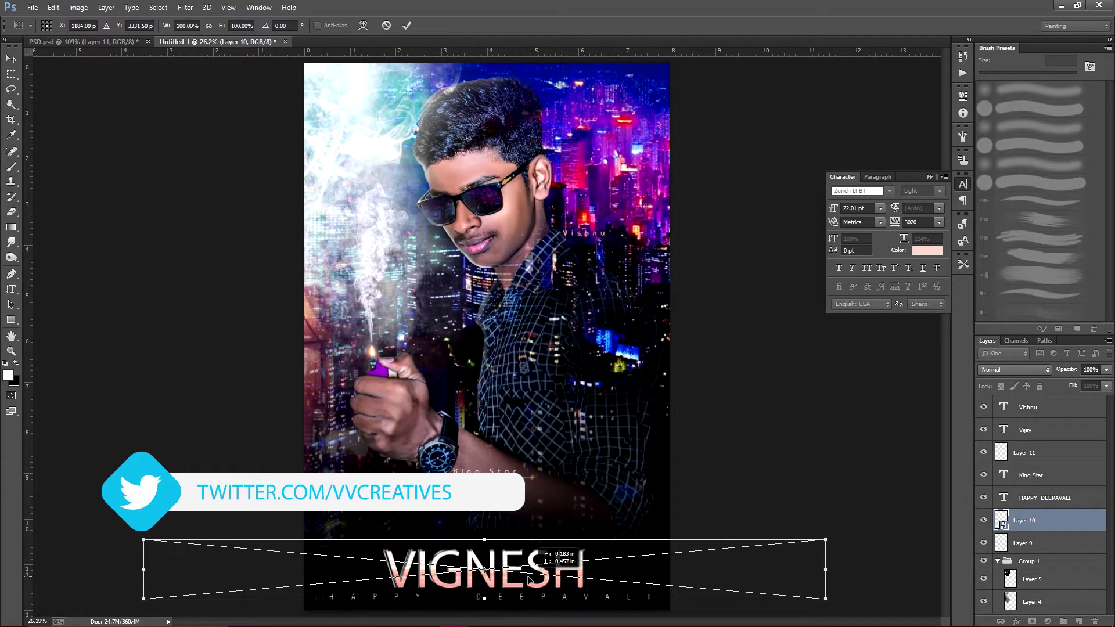
# Step: Move the King Star, Vijay and divider line caption lower on the poster
pyautogui.press('Return')
pyautogui.scroll(10, 482, 485)
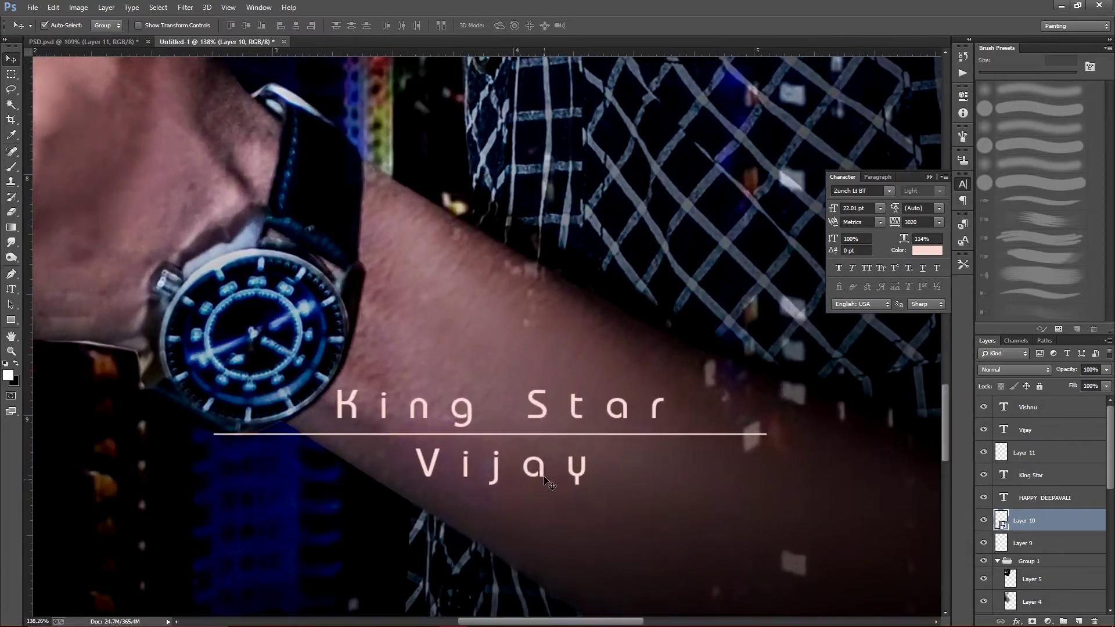
pyautogui.click(549, 415)
pyautogui.click(1039, 430)
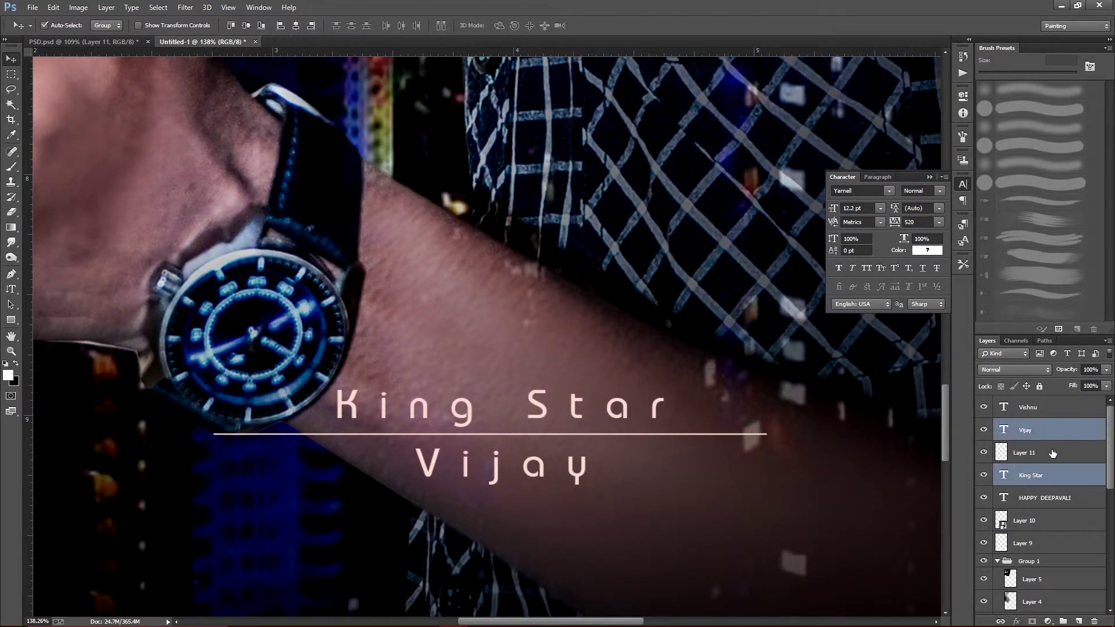
pyautogui.keyDown('shift'); pyautogui.click(1039, 479); pyautogui.keyUp('shift')
pyautogui.hotkey('ctrl', 't')
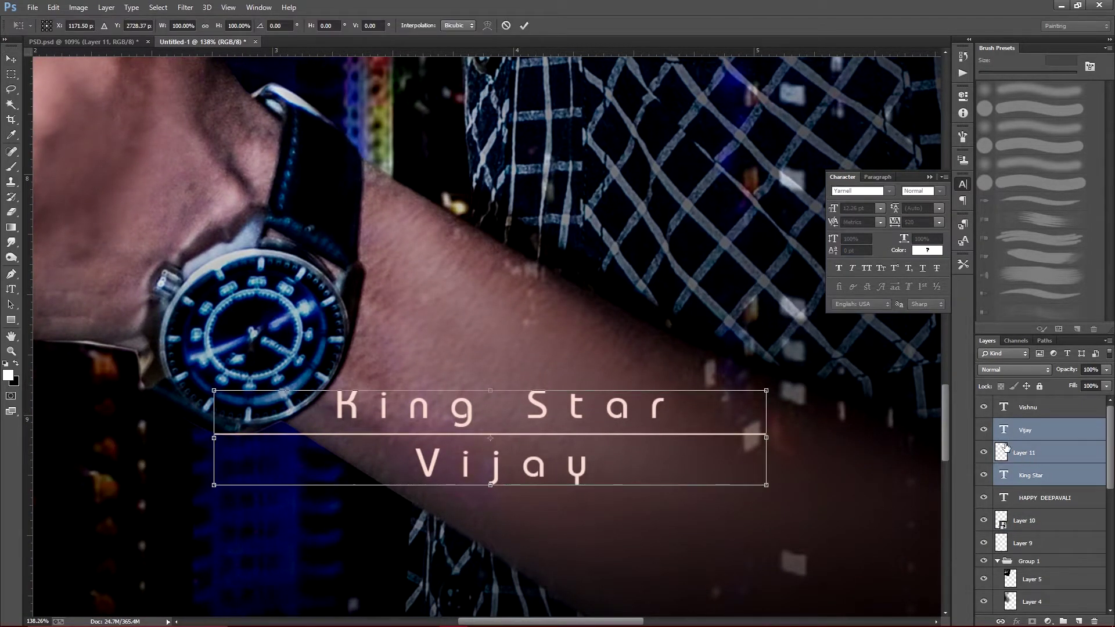
pyautogui.hotkey('ctrl', '0')
pyautogui.moveTo(509, 475); pyautogui.dragTo(509, 510)
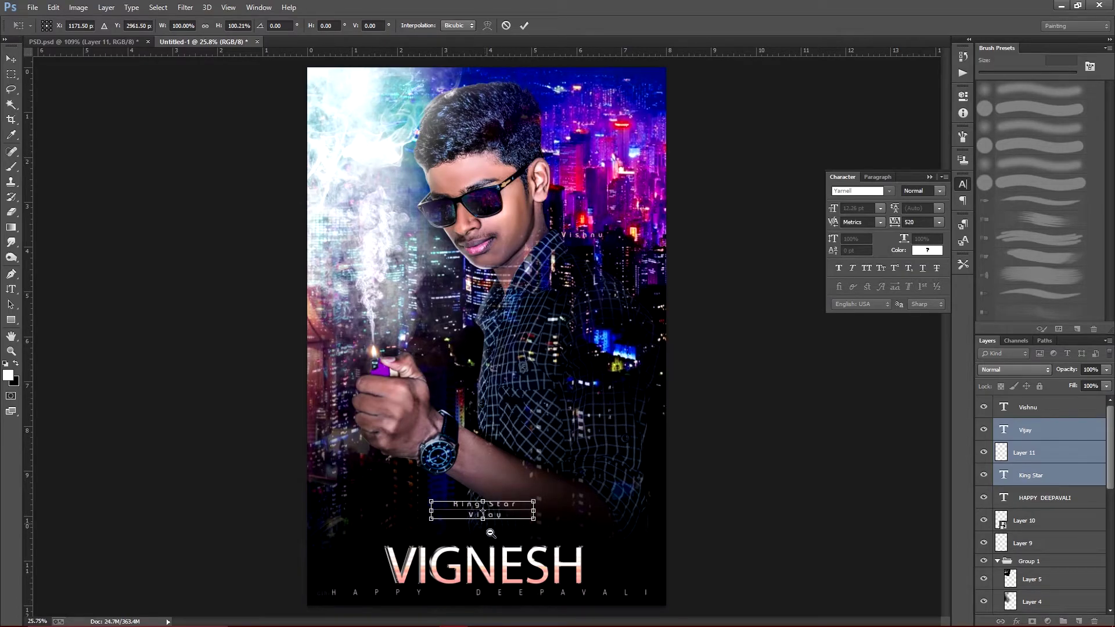
pyautogui.scroll(8, 484, 518)
pyautogui.press('Return')
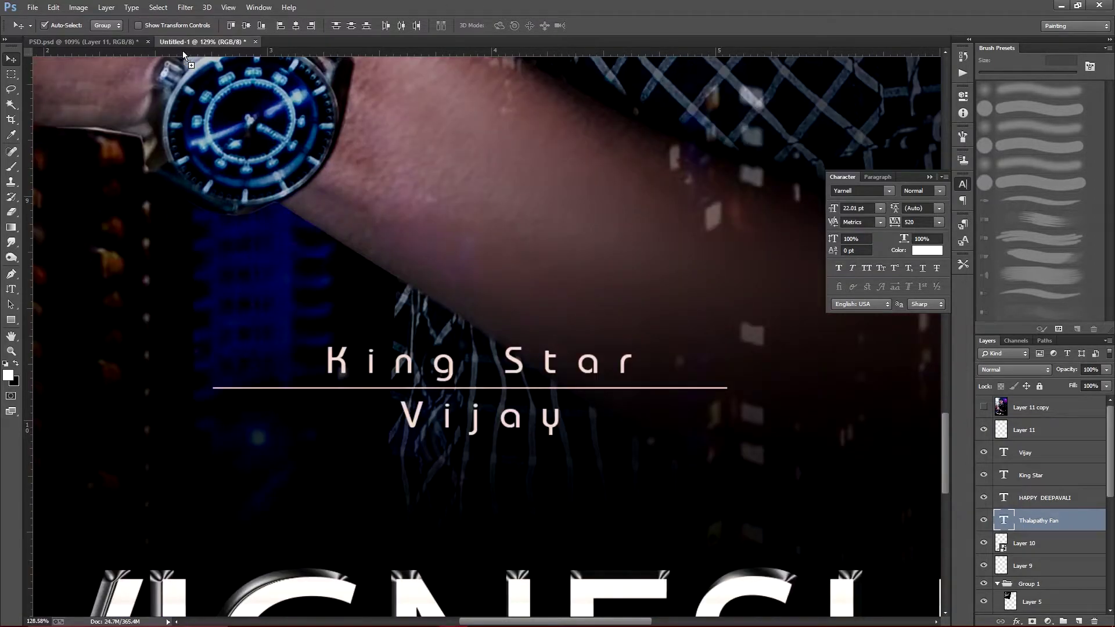
# Step: Place the Thalapathy Fan text from PSD.psd just above VIGNESH
pyautogui.moveTo(566, 453)
pyautogui.mouseDown()
pyautogui.moveTo(462, 458)
pyautogui.moveTo(548, 536)
pyautogui.mouseUp()
pyautogui.hotkey('ctrl', 't')
pyautogui.press('Return')
pyautogui.hotkey('ctrl', '0')
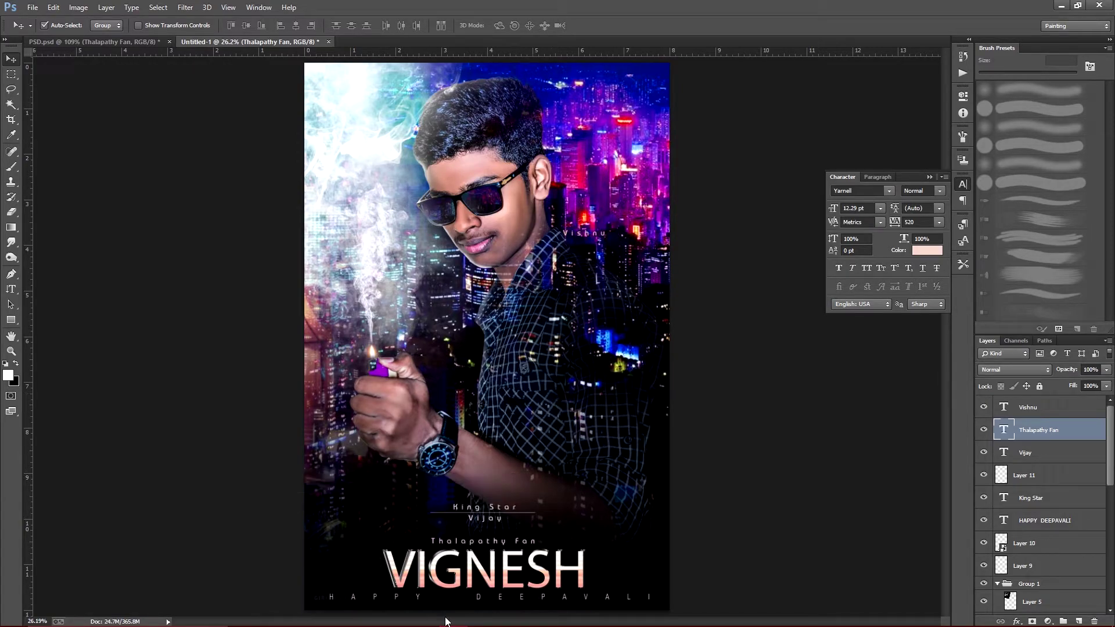
pyautogui.moveTo(474, 600); pyautogui.dragTo(433, 453)
# Step: Remove the extra space in HAPPY DEEPAVALI and centre it beneath VIGNESH
pyautogui.doubleClick(430, 482)
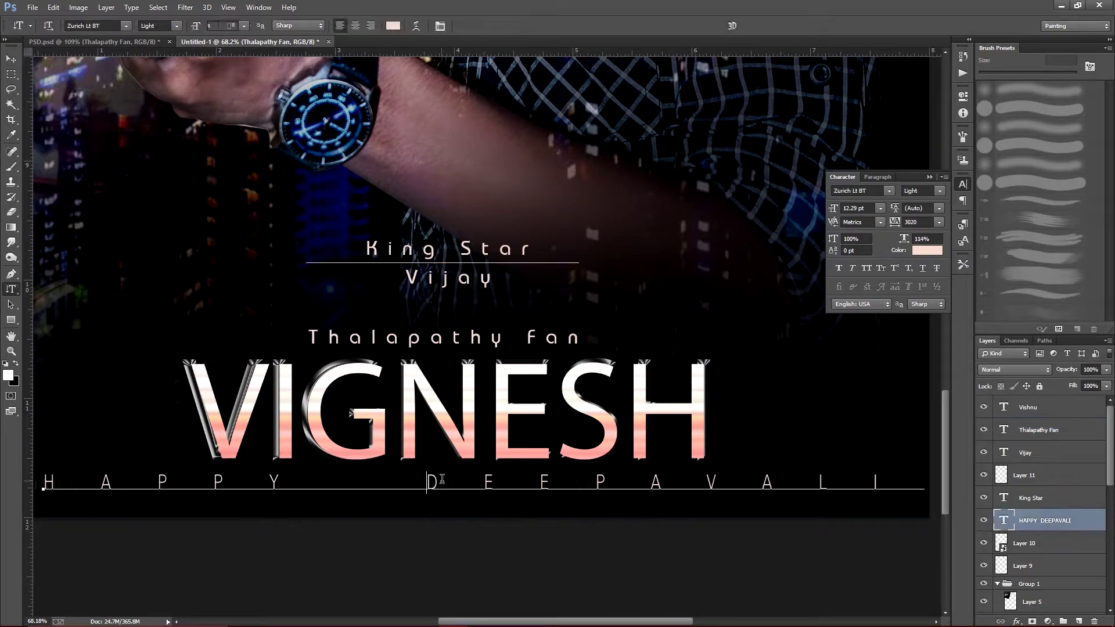
pyautogui.press('BackSpace')
pyautogui.press('BackSpace')
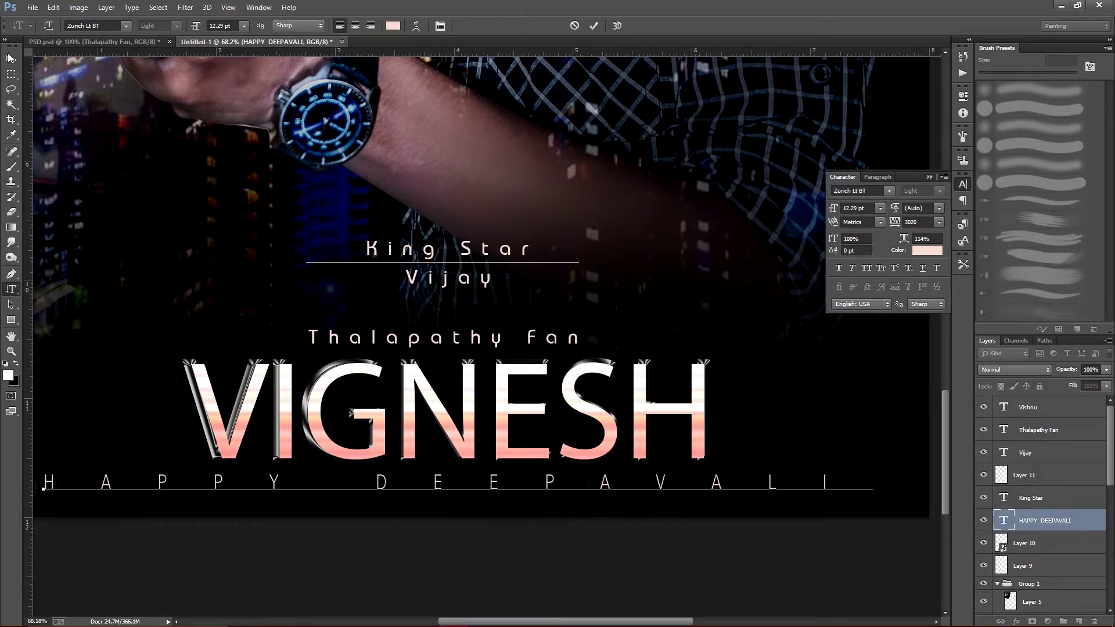
pyautogui.hotkey('ctrl', 'Return')
pyautogui.hotkey('ctrl', 't')
pyautogui.moveTo(578, 488); pyautogui.dragTo(613, 490)
pyautogui.hotkey('ctrl', '0')
pyautogui.press('Return')
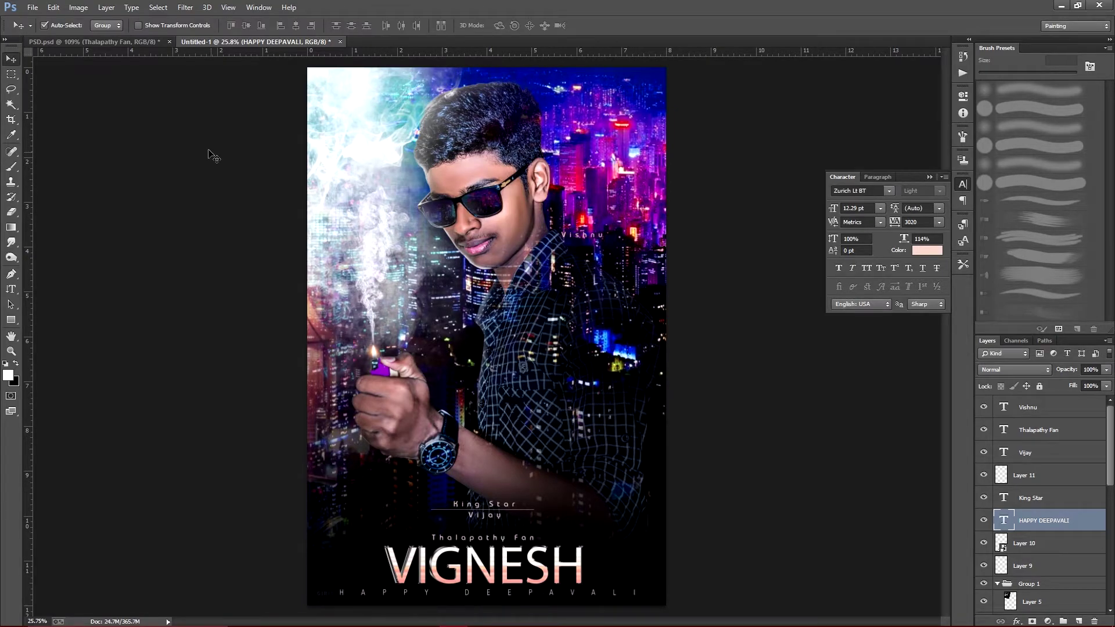
# Step: Compare against the full PSD.psd poster, then return to Untitled-1
pyautogui.click(93, 42)
pyautogui.hotkey('ctrl', '0')
pyautogui.click(259, 42)
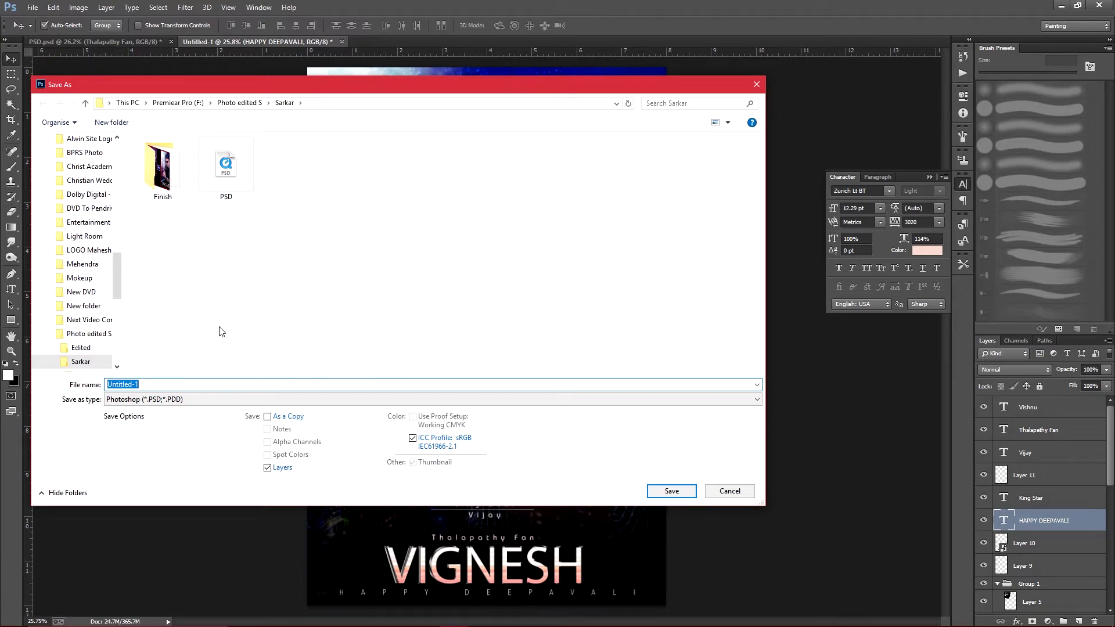
# Step: Save the poster as PSD 02.psd with Maximize Compatibility
pyautogui.click(226, 167)
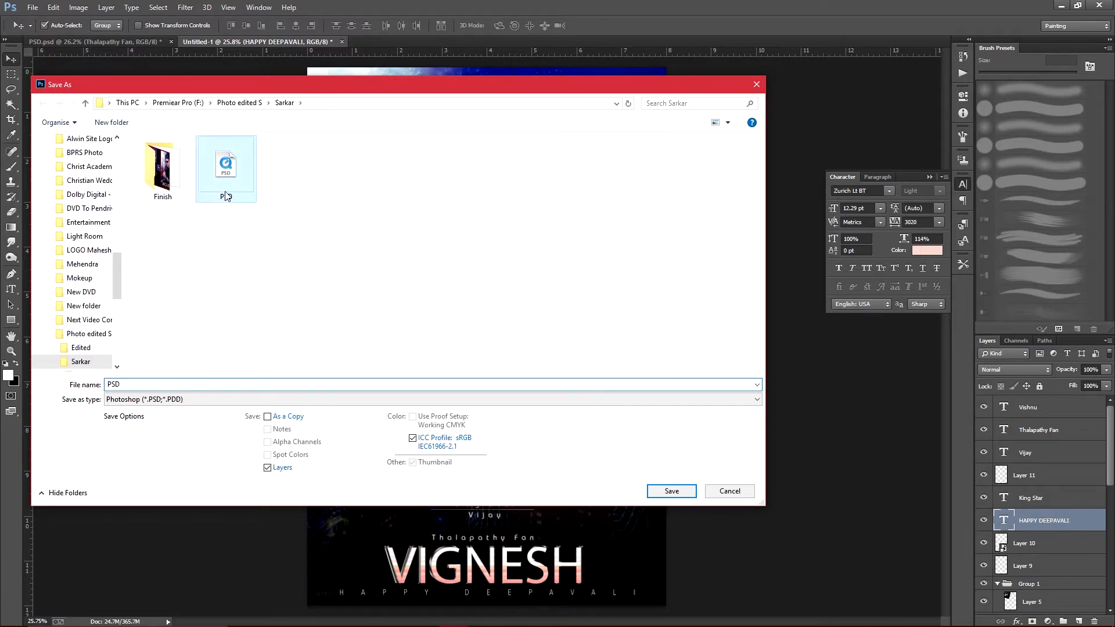
pyautogui.write('02')
pyautogui.press('Return')
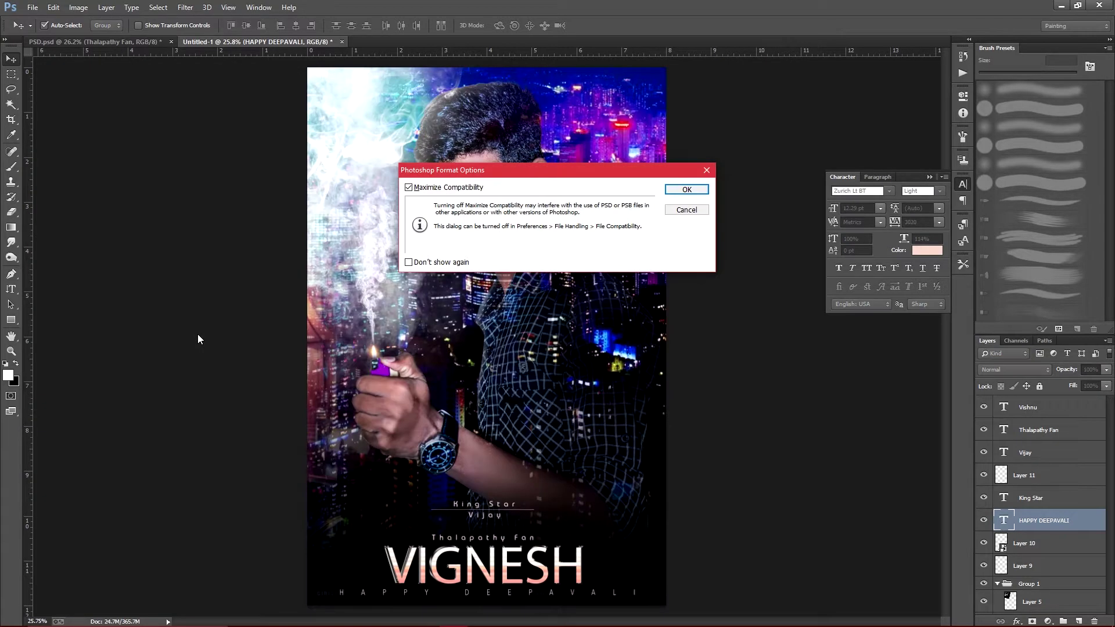
pyautogui.press('Return')
# Step: Save a JPEG copy of the poster
pyautogui.hotkey('ctrl', 'shift', 's')
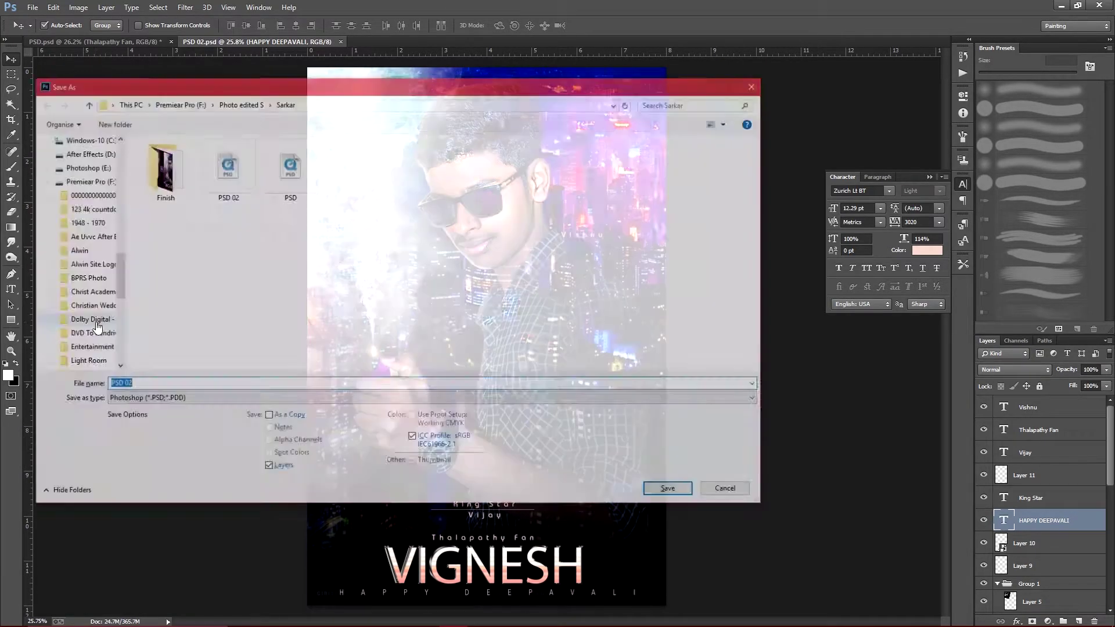
pyautogui.click(140, 399)
pyautogui.click(128, 506)
pyautogui.click(152, 401)
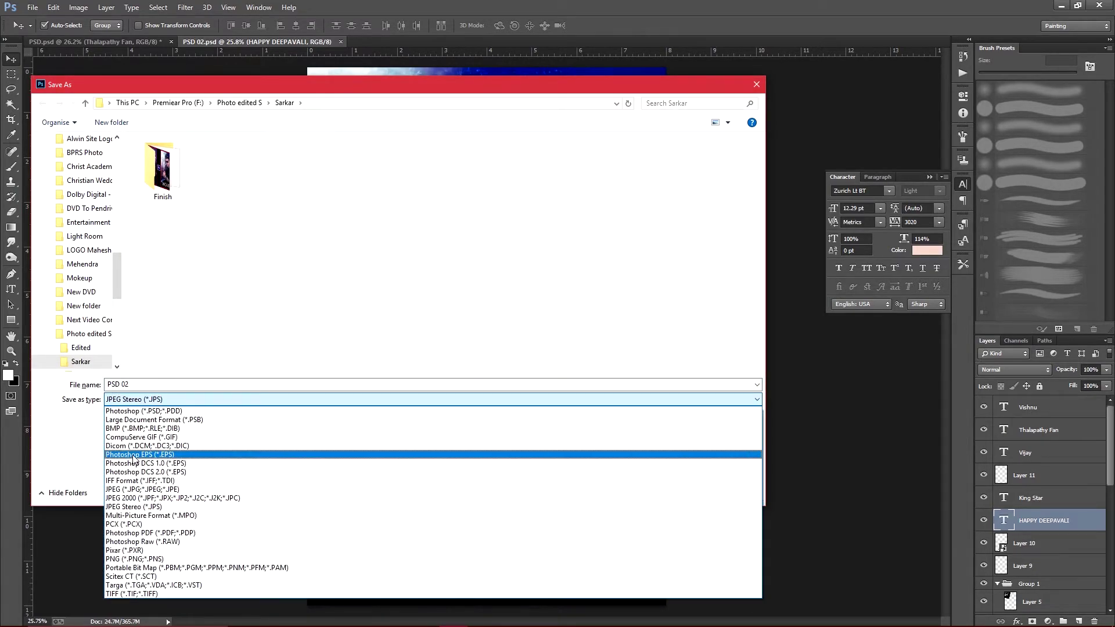
pyautogui.click(137, 489)
pyautogui.press('Return')
pyautogui.press('Return')
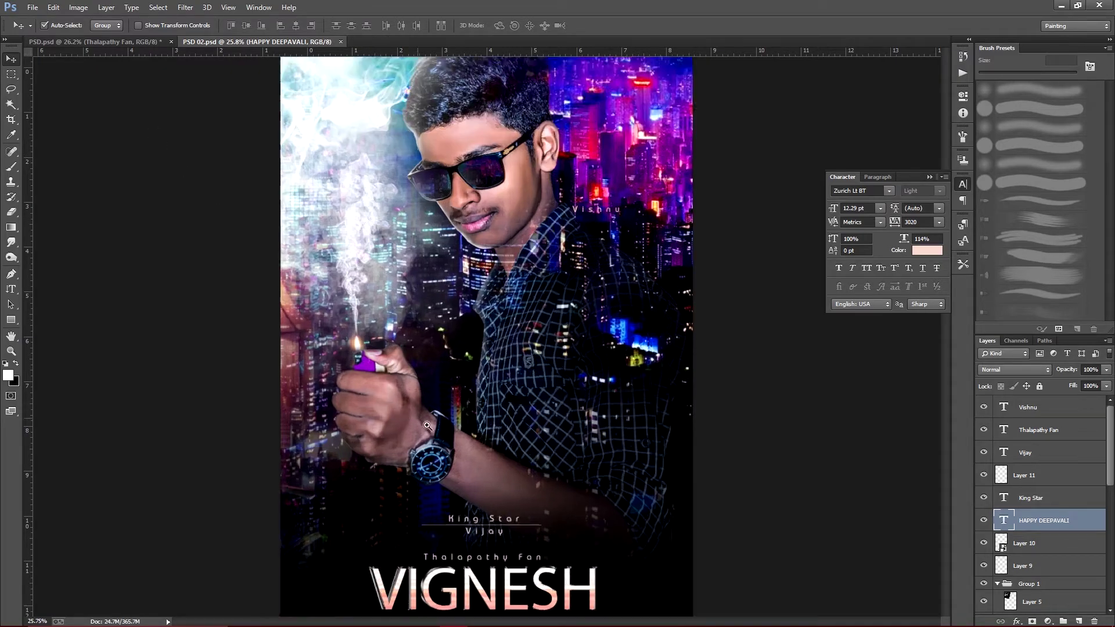
# Step: Softly erase Layer 1 copy 2's mask over the watch and forearm at 14% opacity
pyautogui.scroll(5, 412, 415)
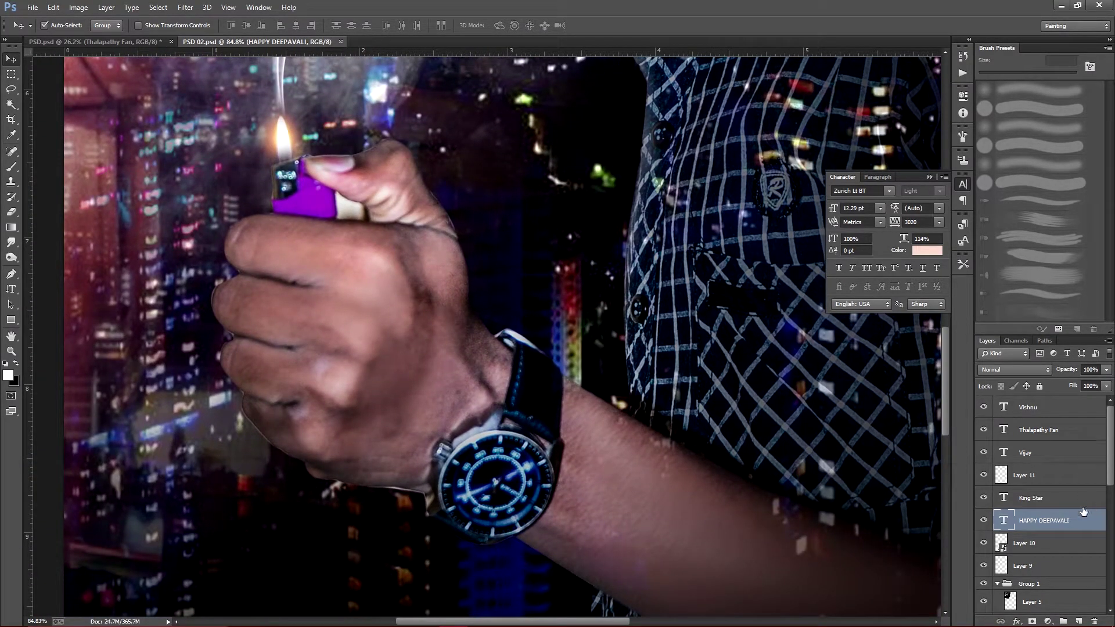
pyautogui.scroll(-5, 1082, 511)
pyautogui.click(1022, 534)
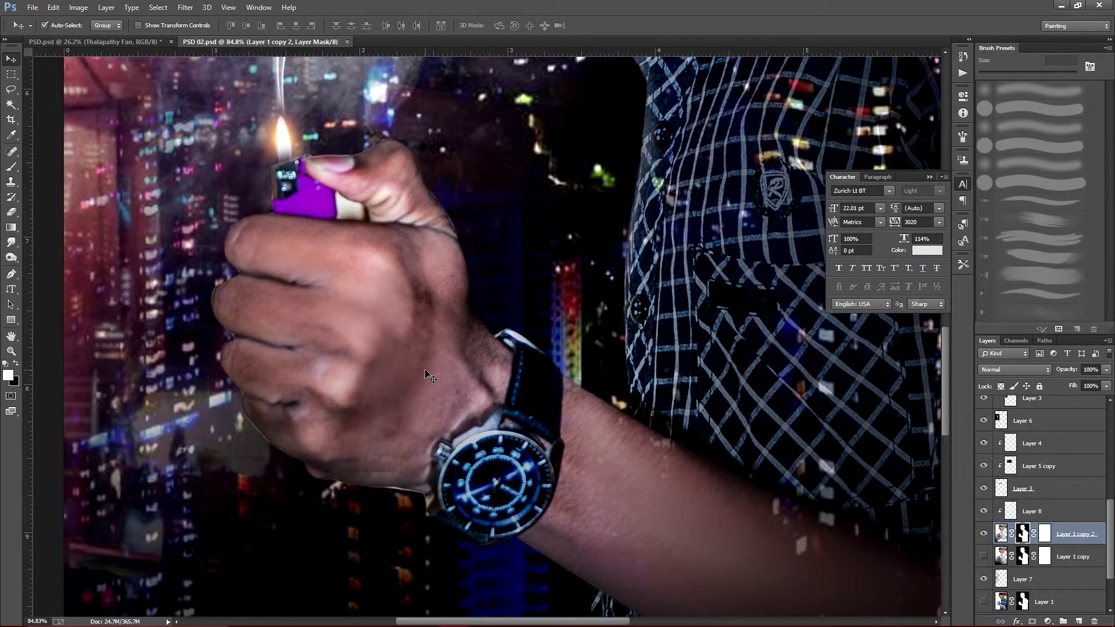
pyautogui.scroll(-3, 426, 374)
pyautogui.scroll(-2, 426, 373)
pyautogui.press('e')
pyautogui.press(']')
pyautogui.press(']')
pyautogui.press(']')
pyautogui.moveTo(150, 28); pyautogui.dragTo(121, 29)
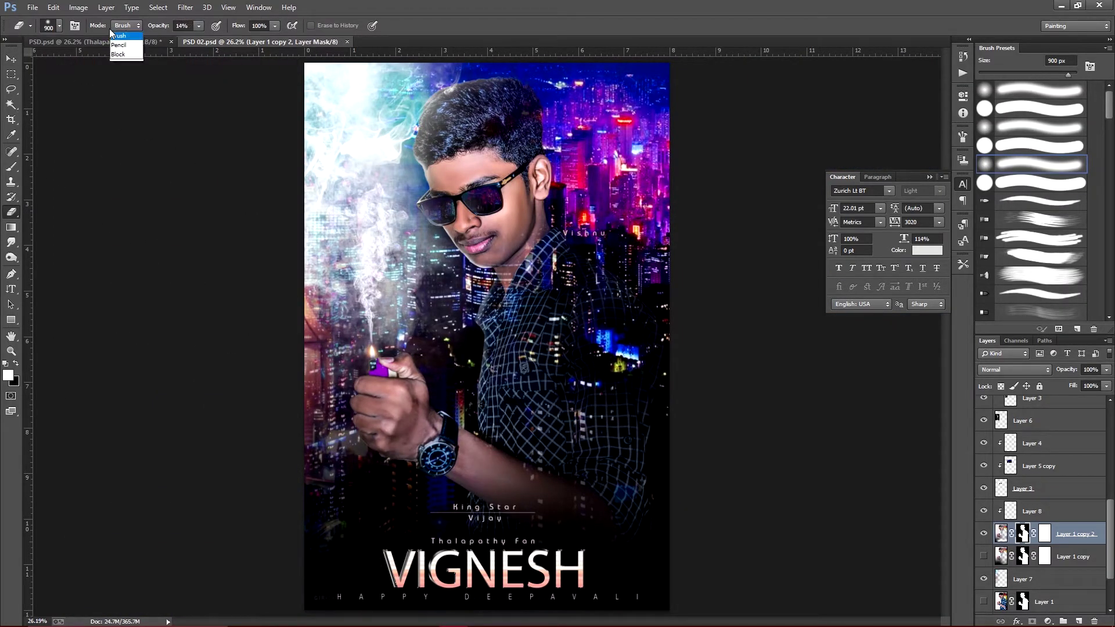
pyautogui.moveTo(487, 527)
pyautogui.mouseDown()
pyautogui.moveTo(476, 459)
pyautogui.moveTo(405, 492)
pyautogui.moveTo(360, 461)
pyautogui.moveTo(368, 485)
pyautogui.moveTo(399, 447)
pyautogui.moveTo(448, 481)
pyautogui.mouseUp()
pyautogui.press(']')
pyautogui.press(']')
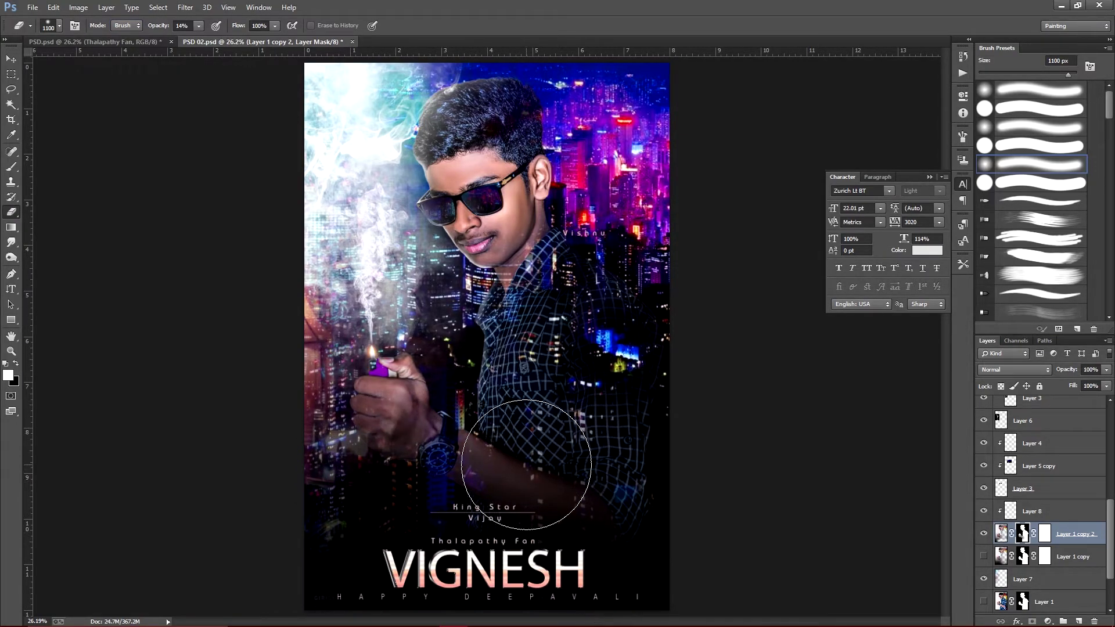
# Step: Save the document and start another Save As
pyautogui.hotkey('ctrl', 's')
pyautogui.press('v')
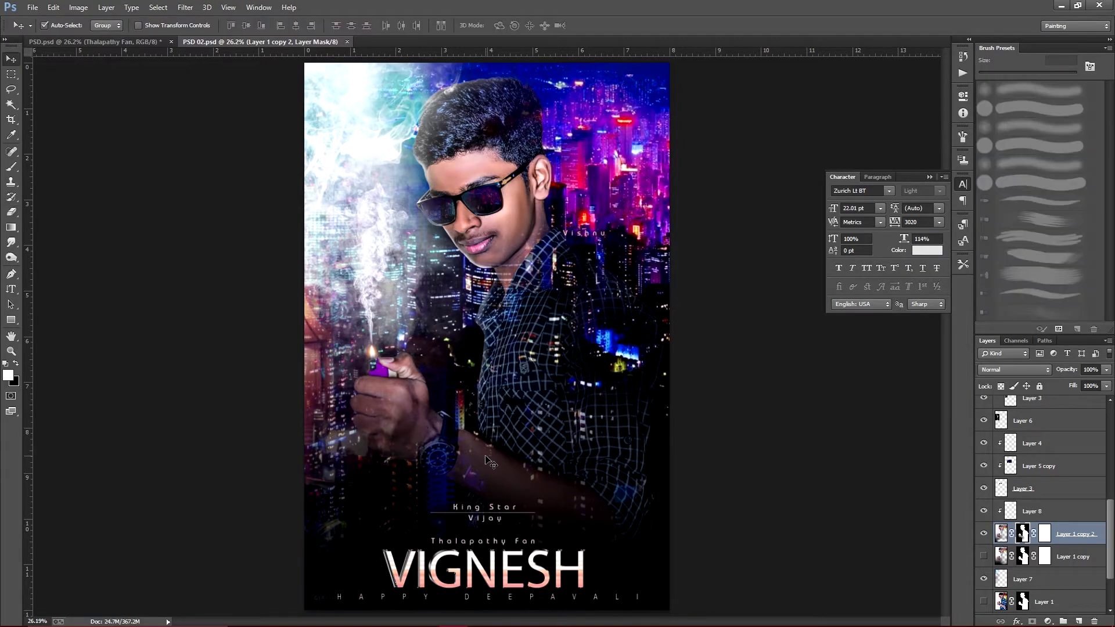
pyautogui.hotkey('ctrl', 'shift', 's')
pyautogui.click(167, 400)
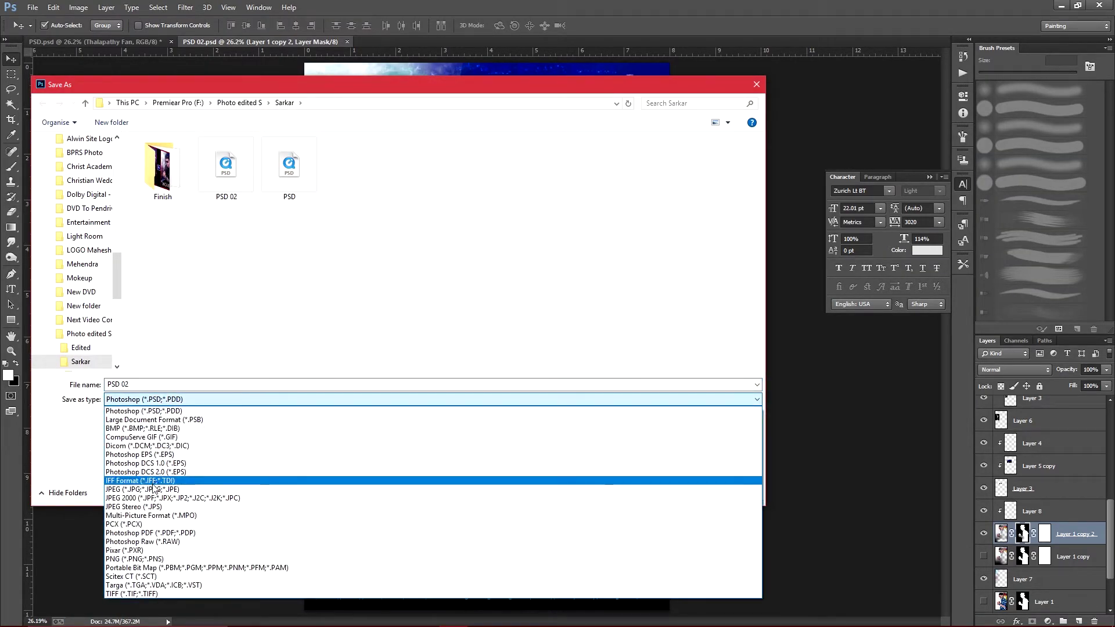
# Step: Save the poster as a JPEG
pyautogui.click(167, 486)
pyautogui.click(166, 400)
pyautogui.click(136, 385)
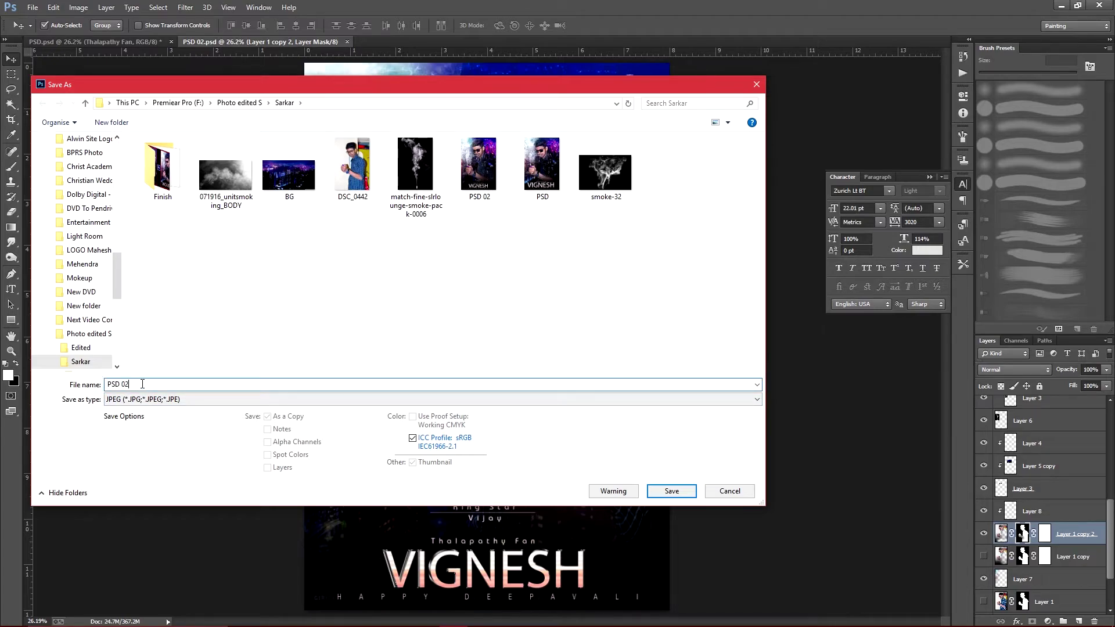
pyautogui.write('2')
pyautogui.press('Return')
pyautogui.press('Return')
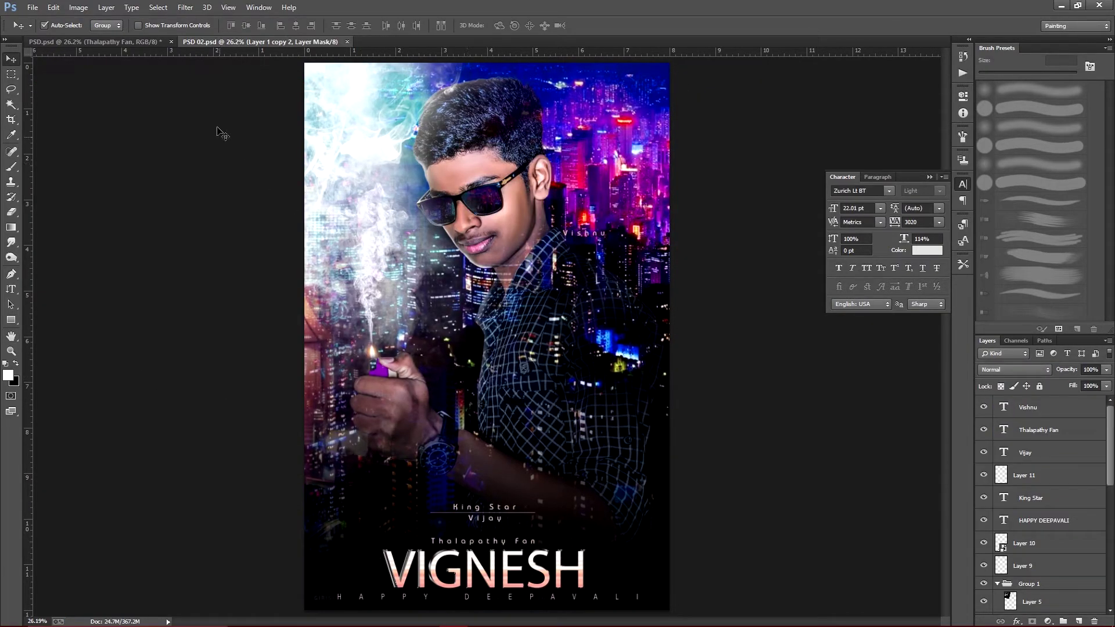
# Step: Close PSD 02.psd, then close PSD.psd without saving changes
pyautogui.click(346, 42)
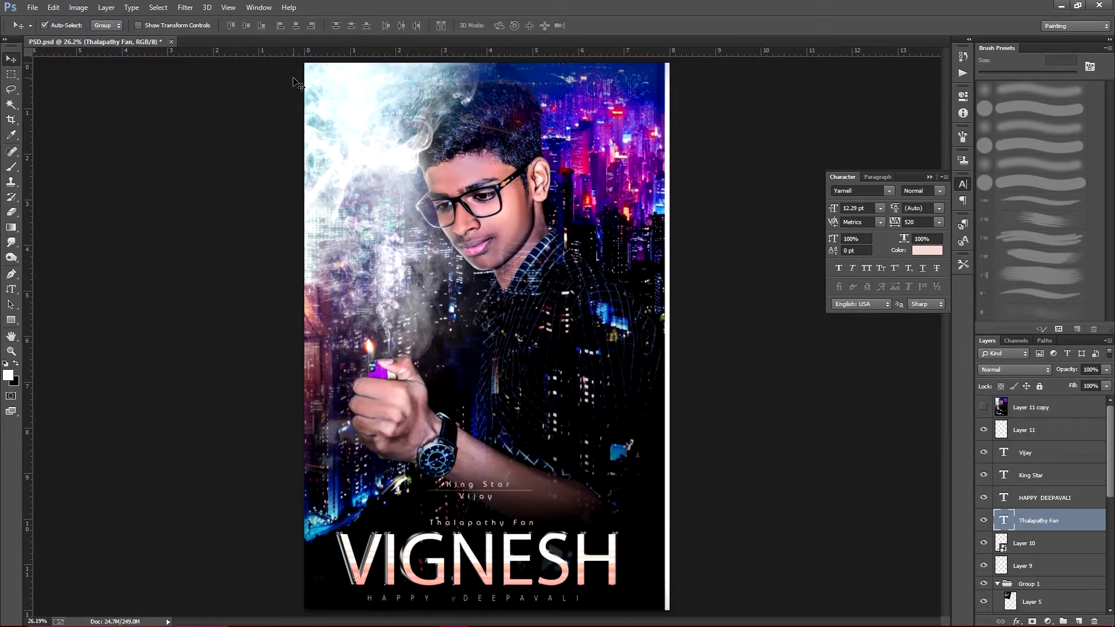
pyautogui.click(171, 42)
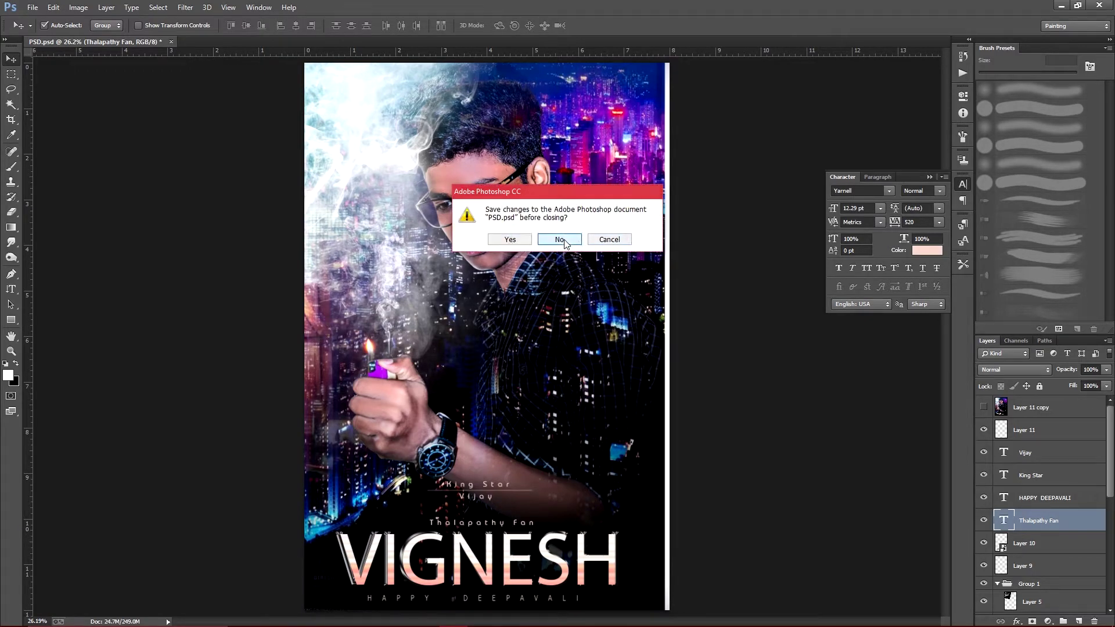
pyautogui.click(557, 236)
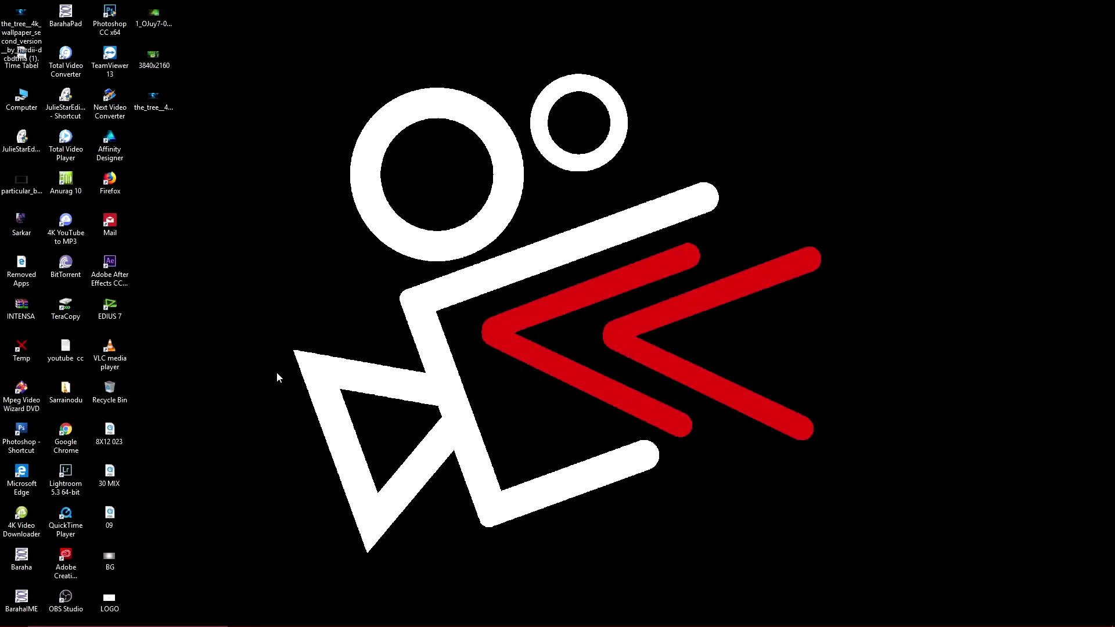
# Step: Refresh the Windows desktop and select the Lightroom 5.3 shortcut
pyautogui.rightClick(277, 373)
pyautogui.rightClick(280, 291)
pyautogui.click(317, 324)
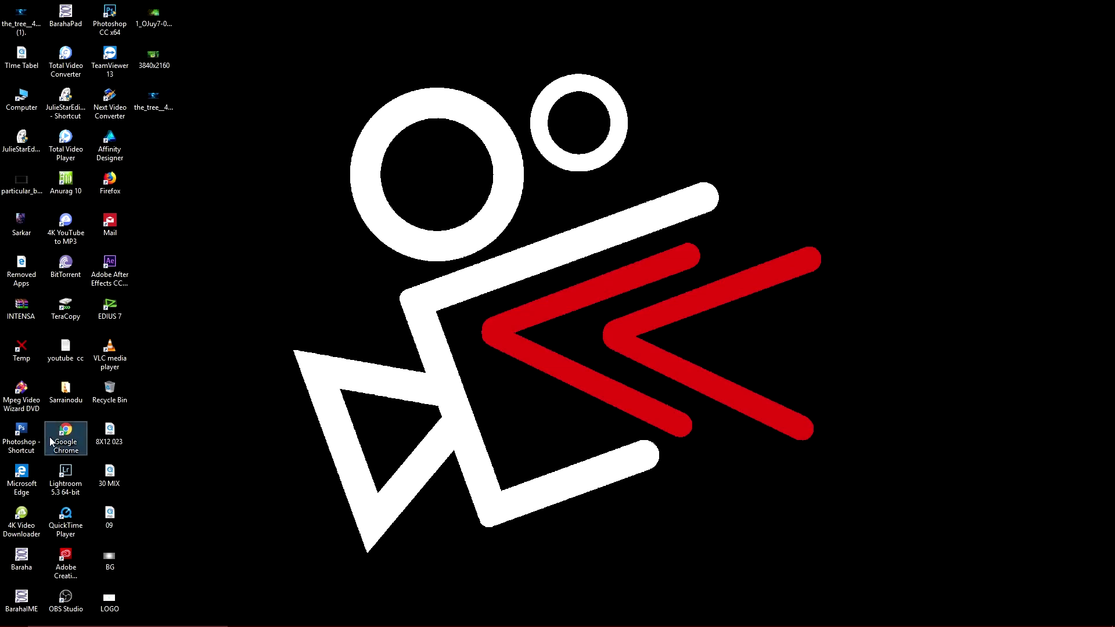
pyautogui.click(65, 467)
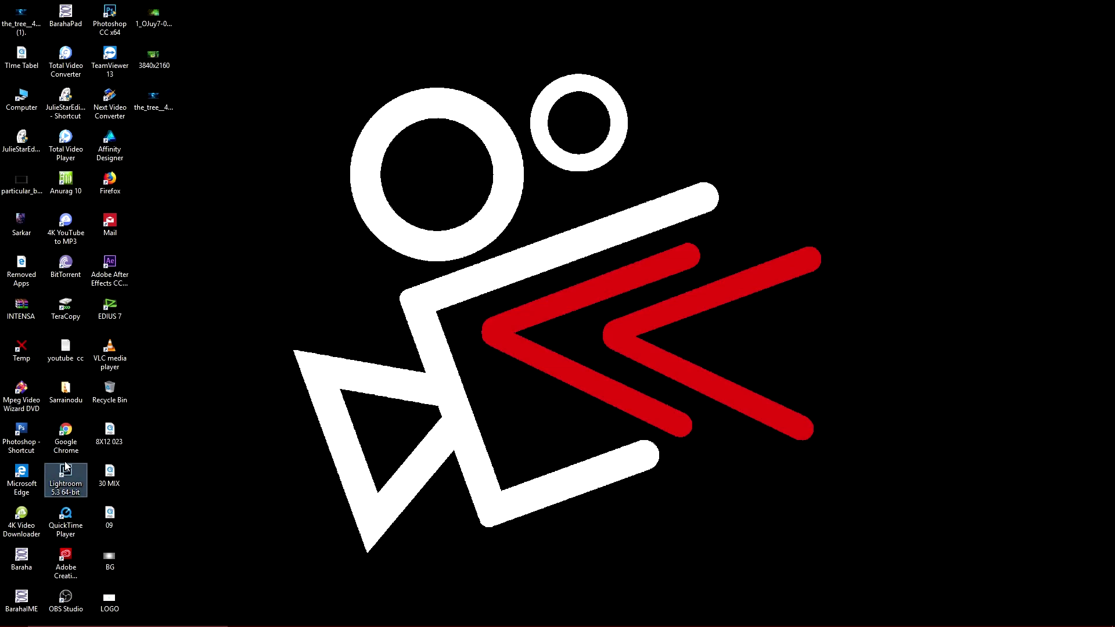
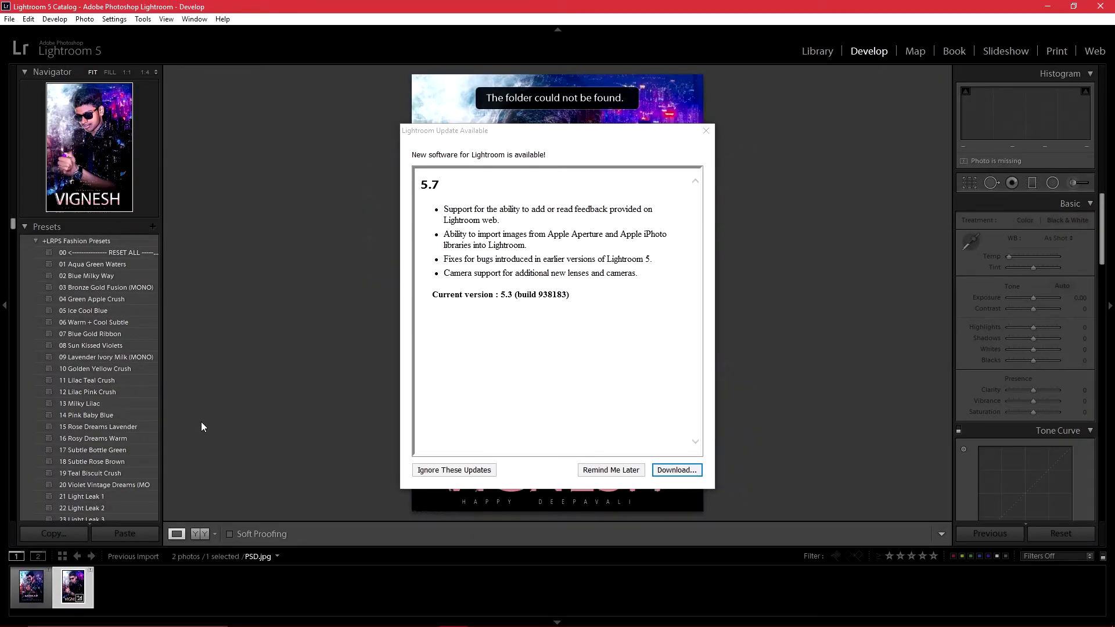
# Step: Dismiss the update notice, switch to the Library module, and open the Import dialog
pyautogui.click(706, 133)
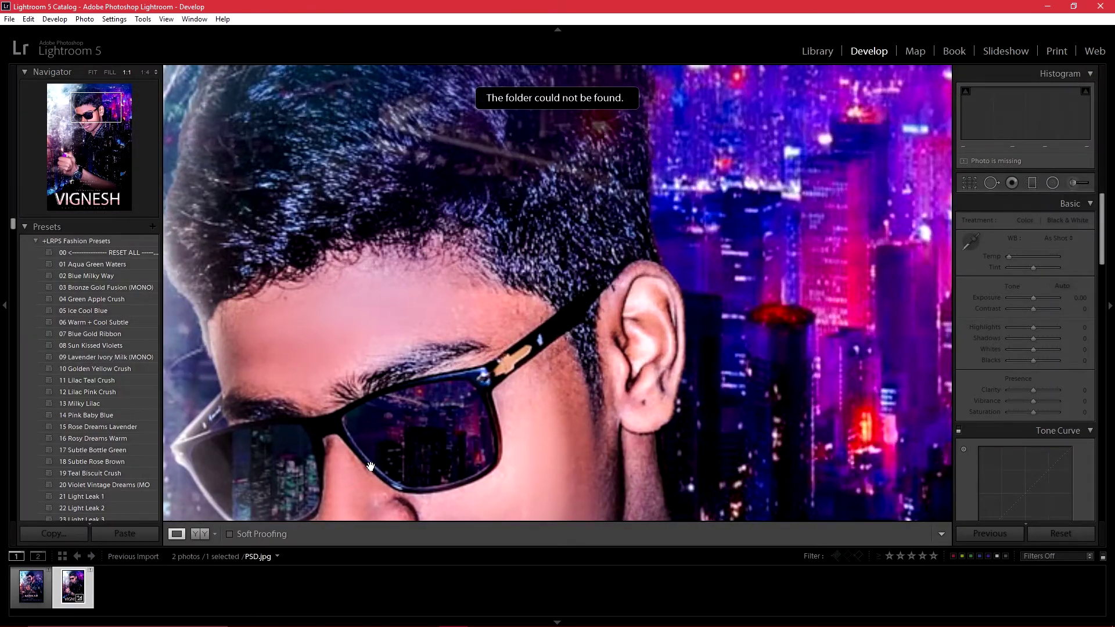
pyautogui.moveTo(524, 204); pyautogui.dragTo(511, 221)
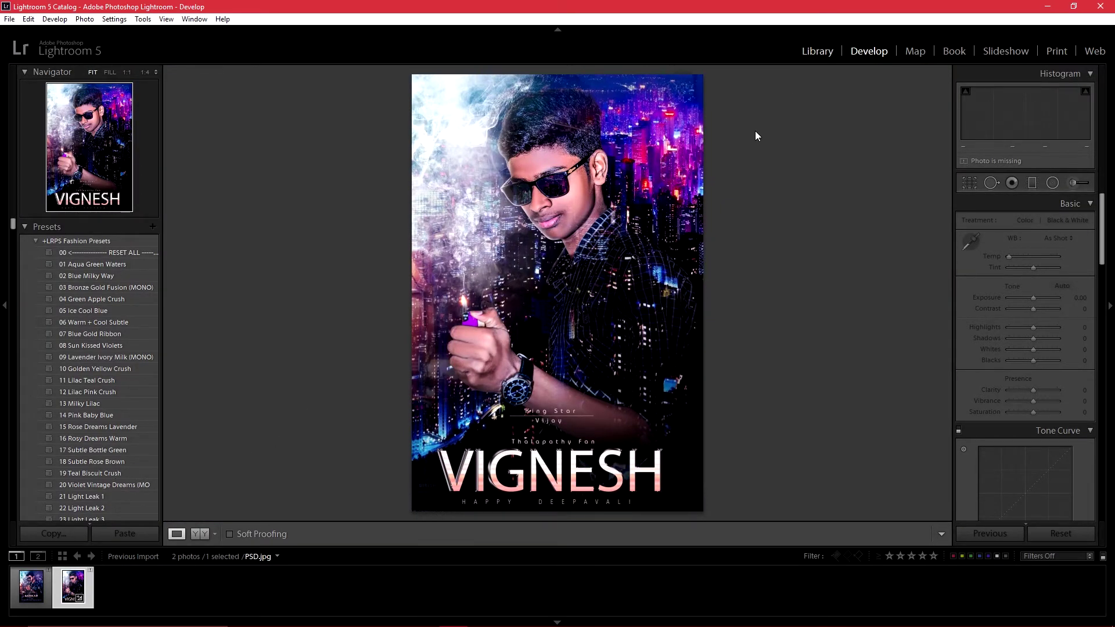
pyautogui.click(818, 51)
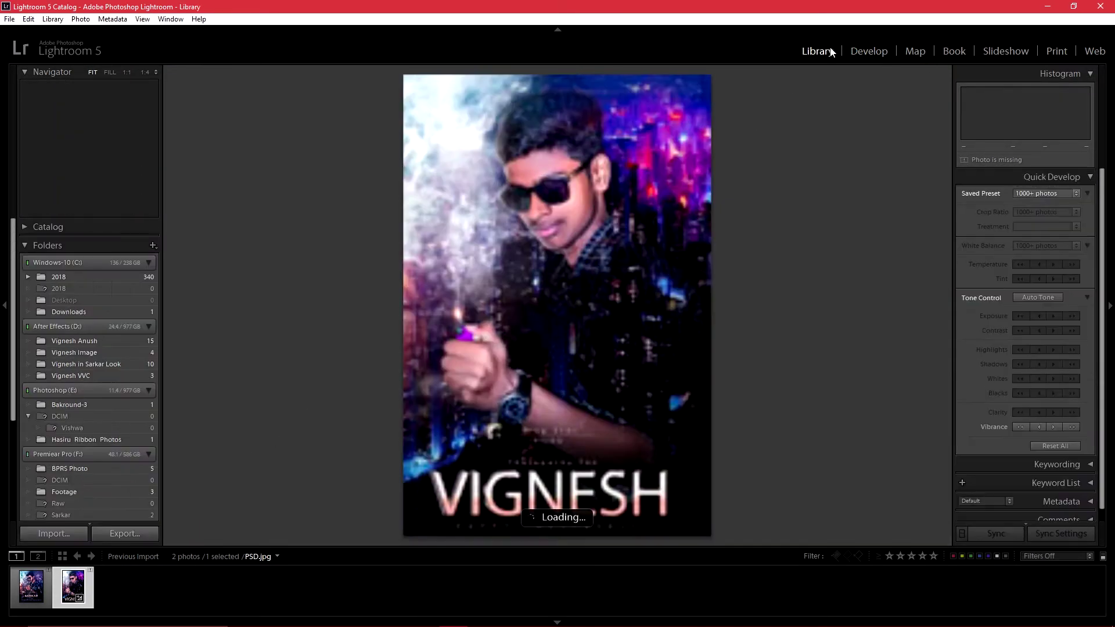
pyautogui.click(68, 534)
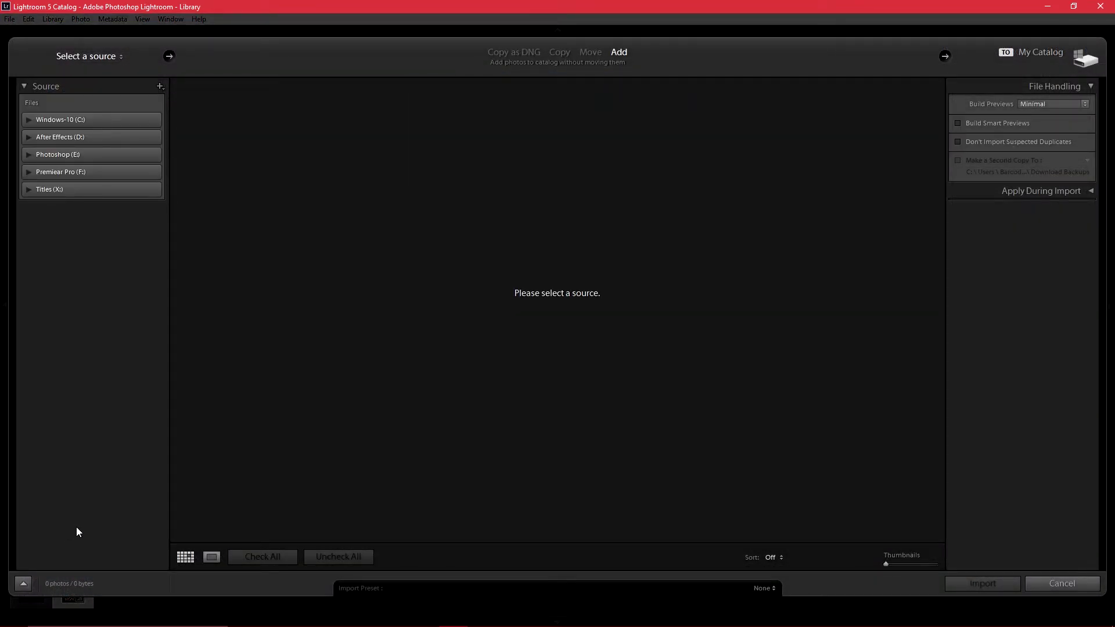
pyautogui.moveTo(311, 603)
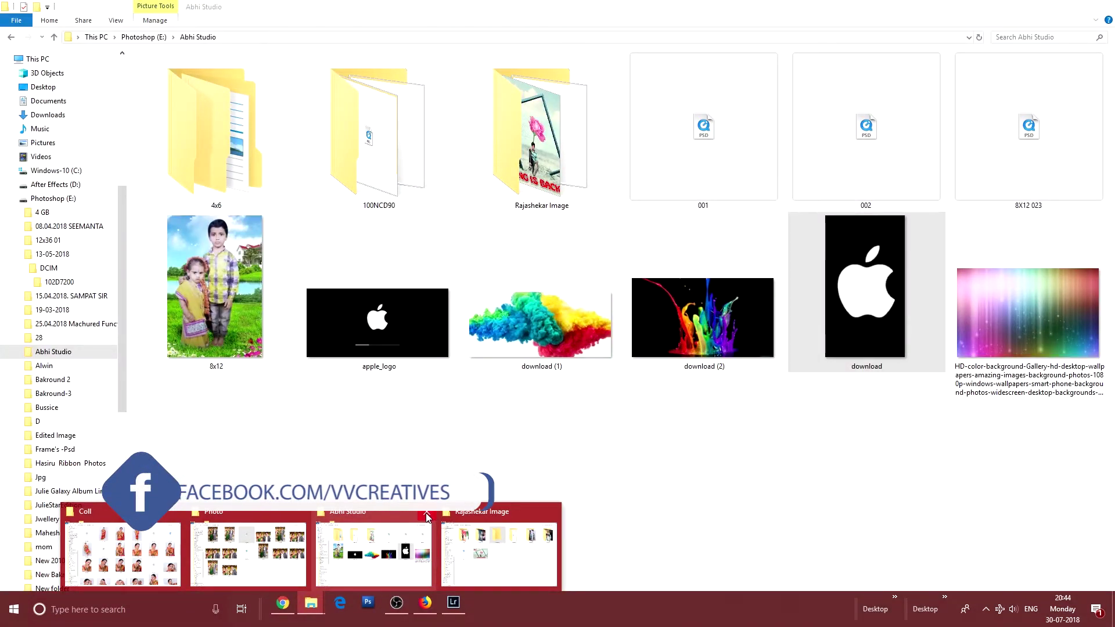
# Step: Close the Abhi Studio and Rajashekar Image folder windows and open File Explorer at This PC
pyautogui.click(426, 511)
pyautogui.click(489, 511)
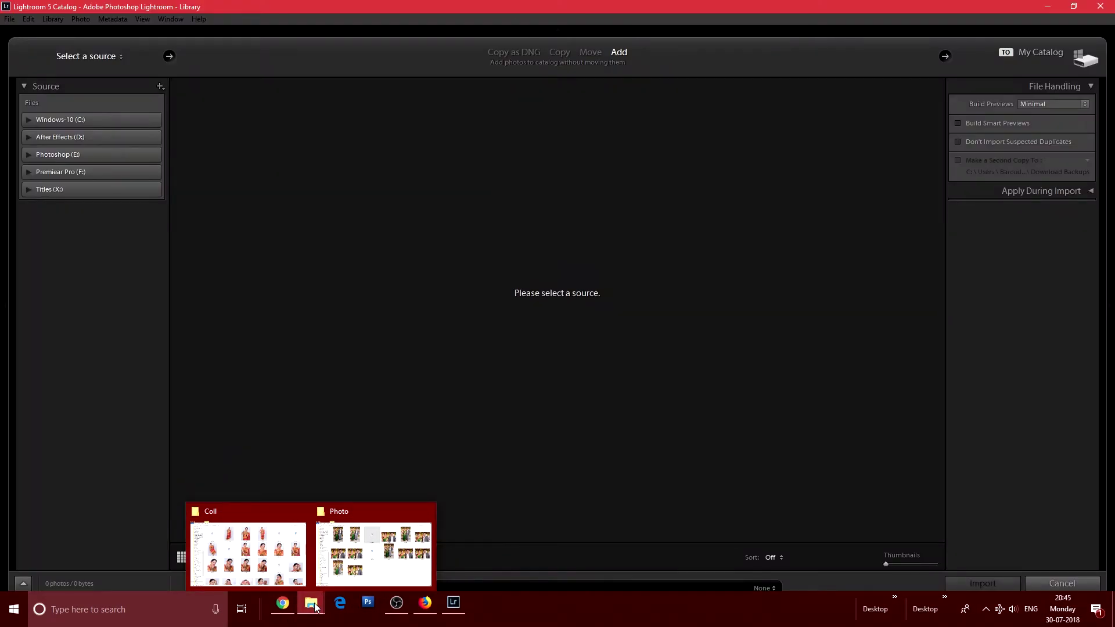
pyautogui.rightClick(297, 595)
pyautogui.click(285, 539)
pyautogui.click(60, 380)
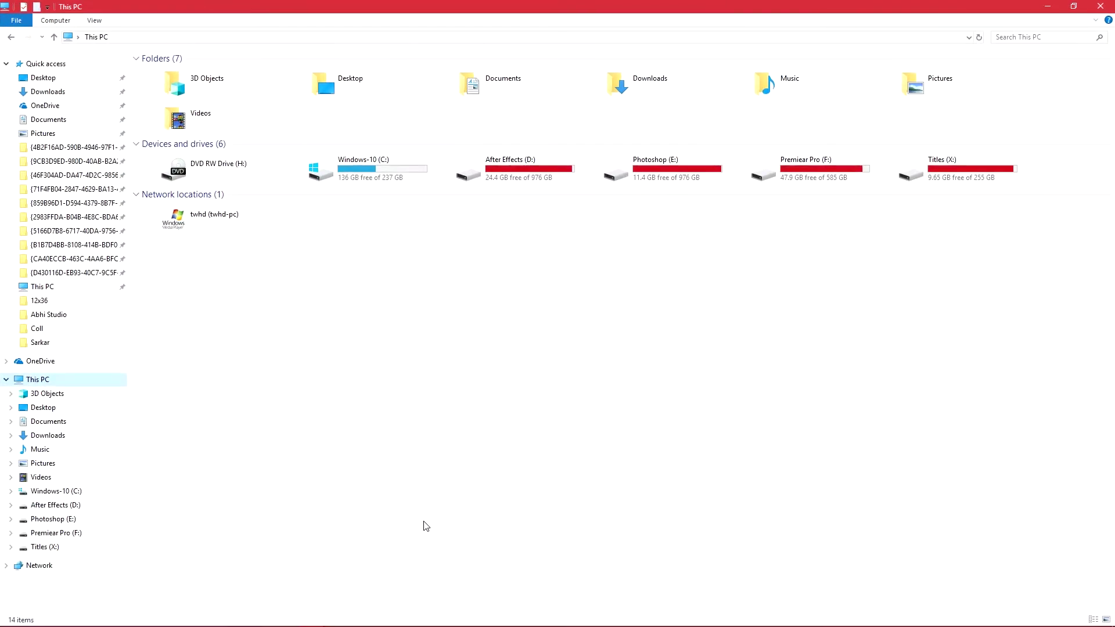
# Step: Refresh the This PC drive list several times
pyautogui.rightClick(565, 255)
pyautogui.click(604, 301)
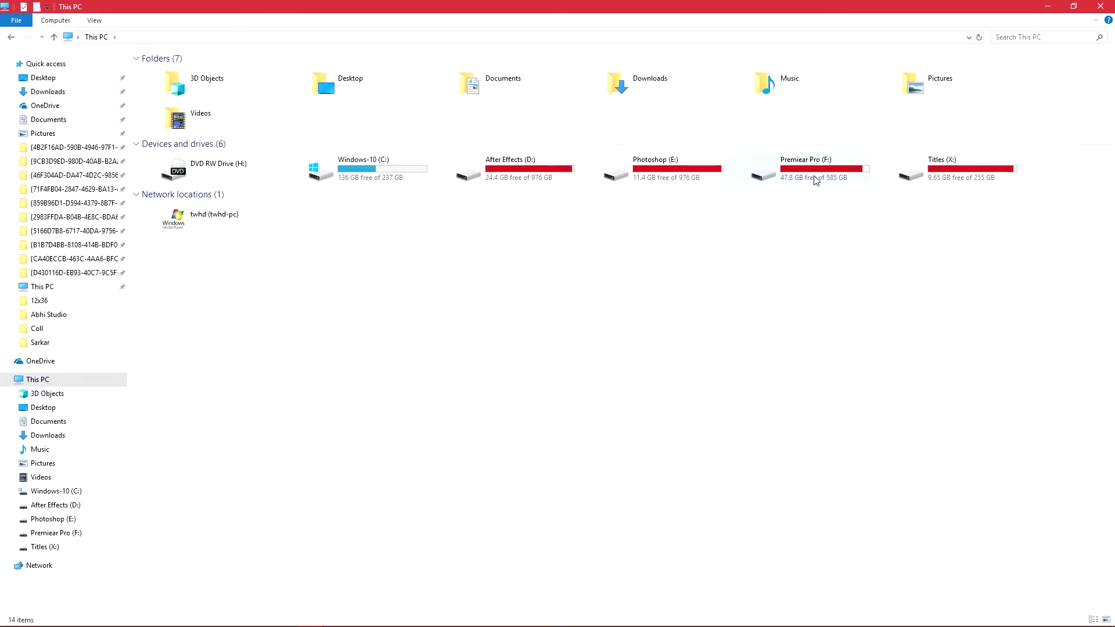
pyautogui.rightClick(719, 305)
pyautogui.click(753, 351)
pyautogui.rightClick(745, 273)
pyautogui.click(772, 320)
pyautogui.rightClick(754, 261)
pyautogui.click(766, 308)
pyautogui.rightClick(665, 271)
pyautogui.click(702, 323)
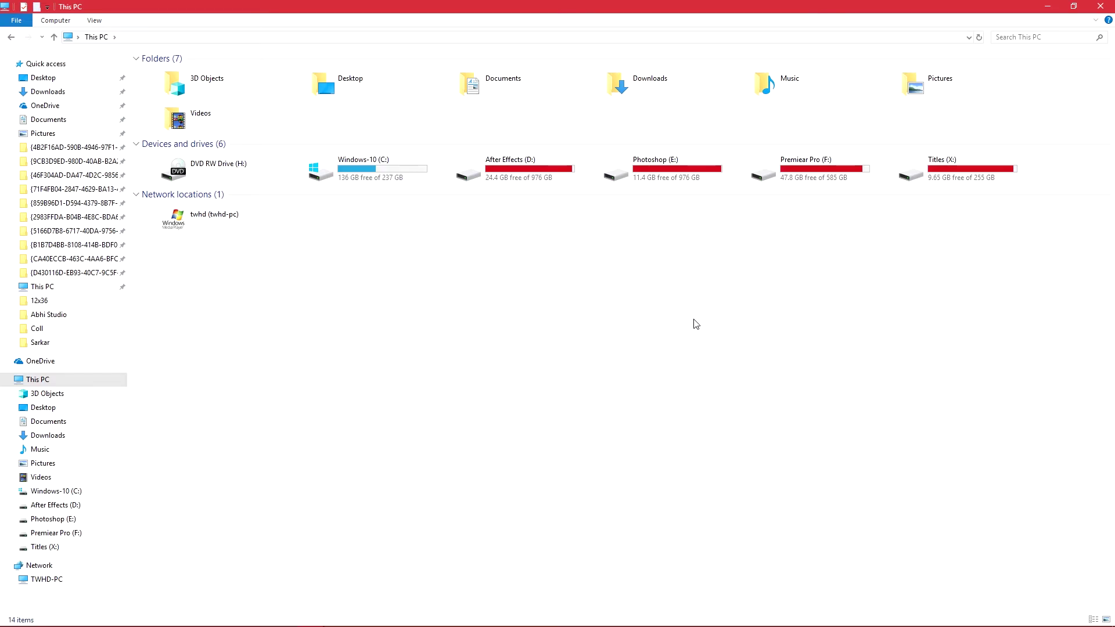
# Step: Go to Premiear Pro (F:) > Photo edited S > Sarkar and view a poster image
pyautogui.doubleClick(787, 176)
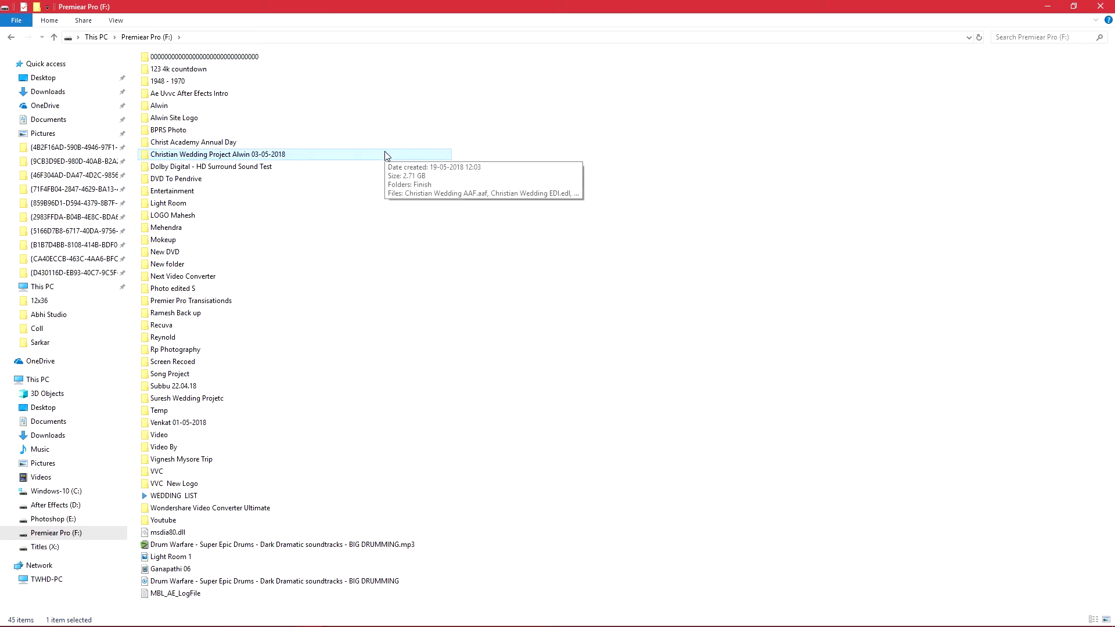
pyautogui.doubleClick(226, 290)
pyautogui.doubleClick(237, 122)
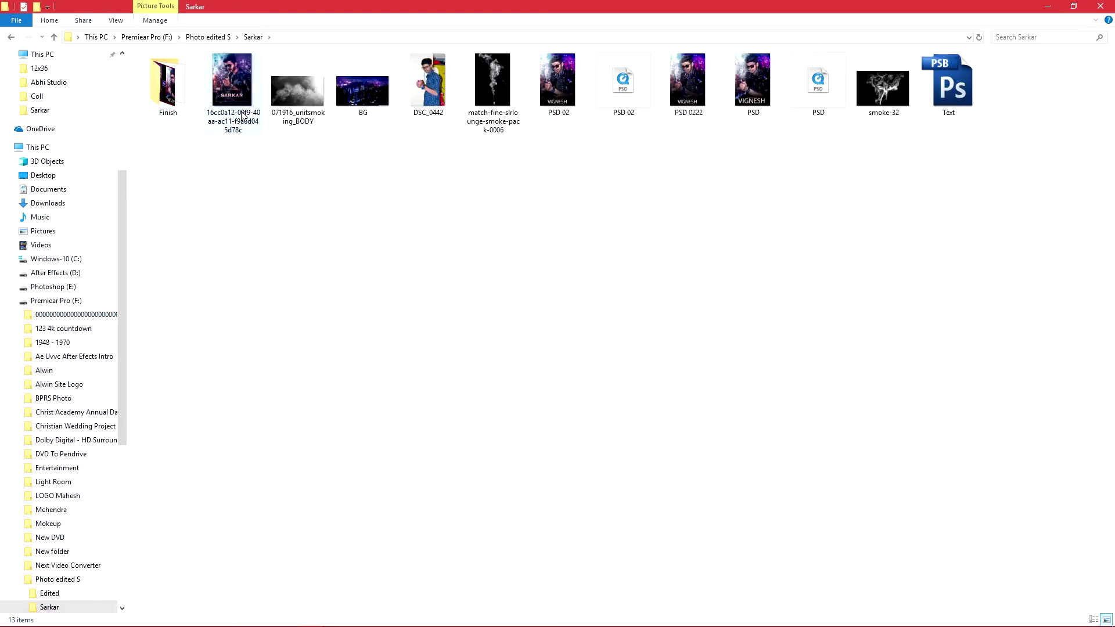
pyautogui.doubleClick(698, 88)
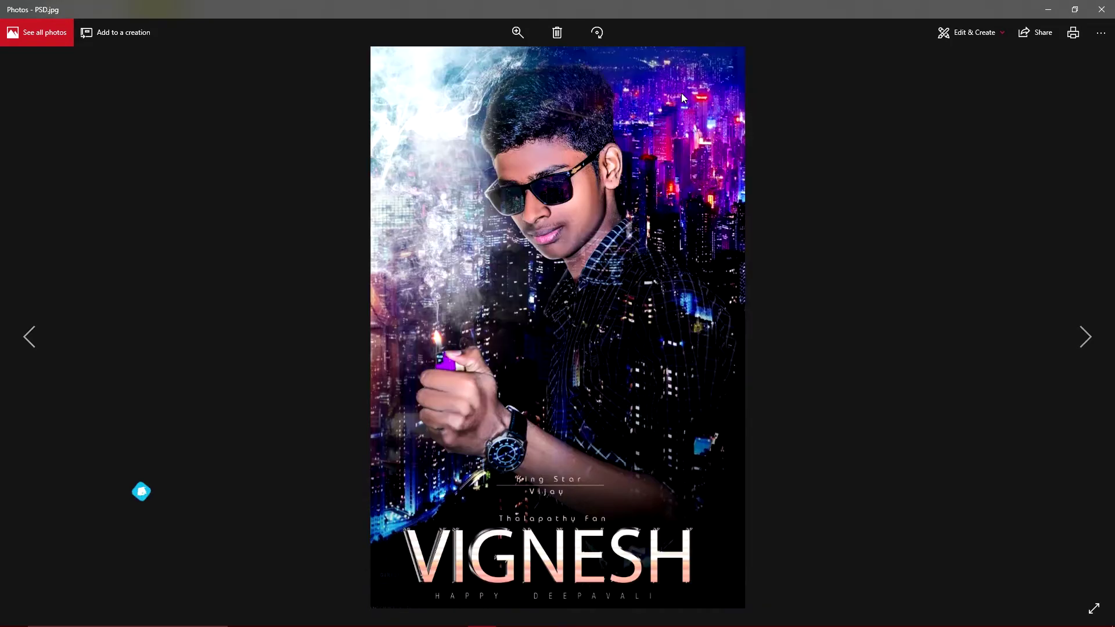
# Step: Browse through the next three poster versions in Photos, then close the viewer
pyautogui.press('Right')
pyautogui.press('Right')
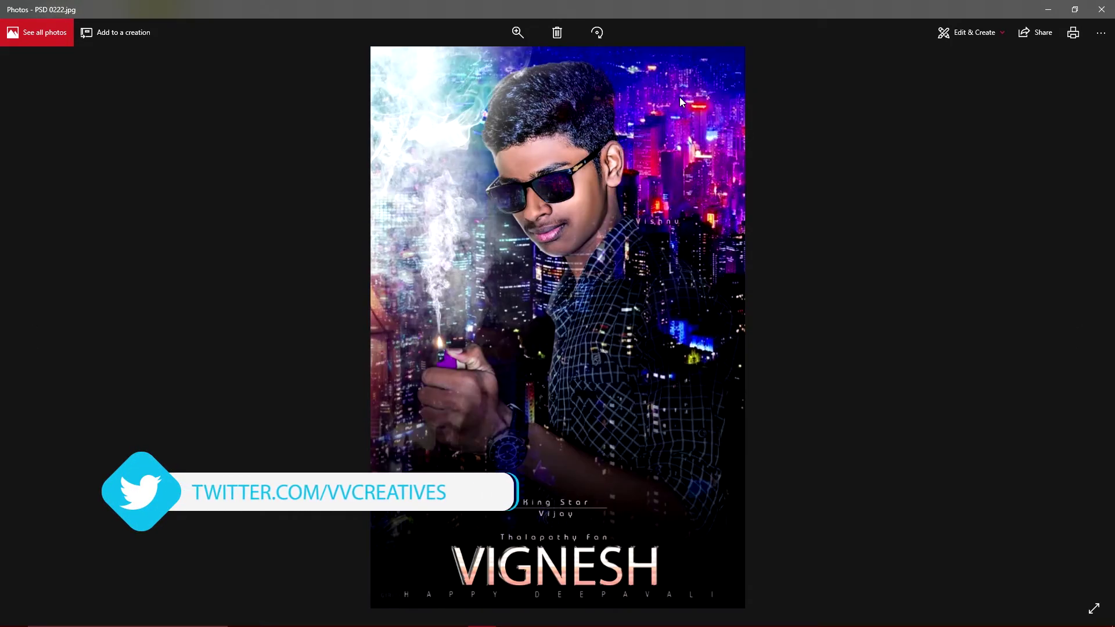
pyautogui.press('Right')
pyautogui.press('Right')
pyautogui.press('Right')
pyautogui.press('Right')
pyautogui.press('Right')
pyautogui.press('Right')
pyautogui.press('Right')
pyautogui.press('Right')
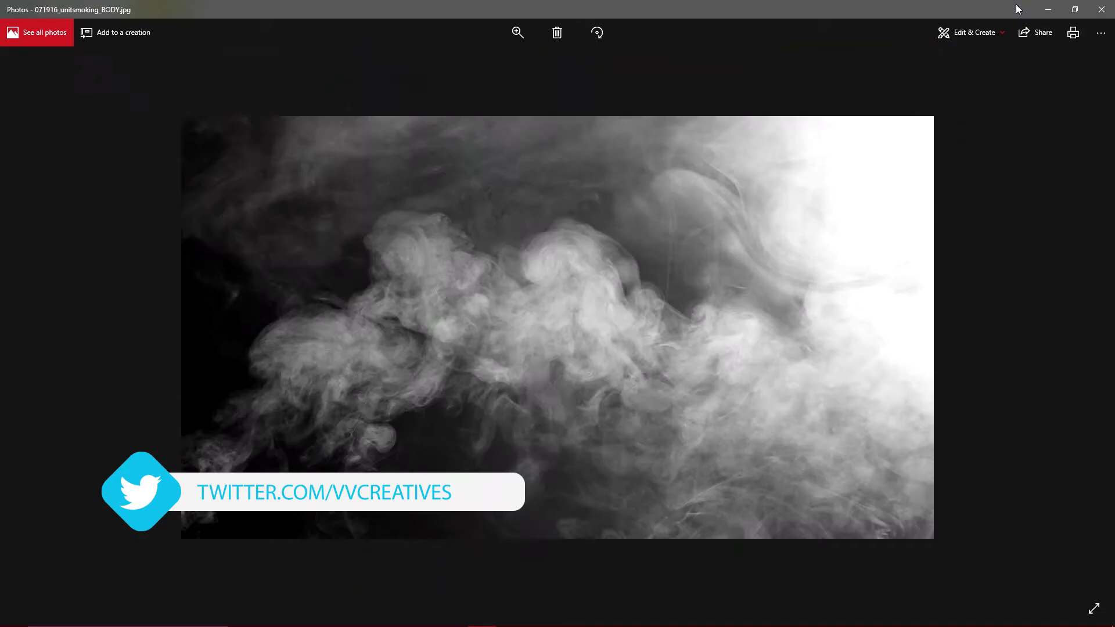
pyautogui.press('Right')
pyautogui.press('Right')
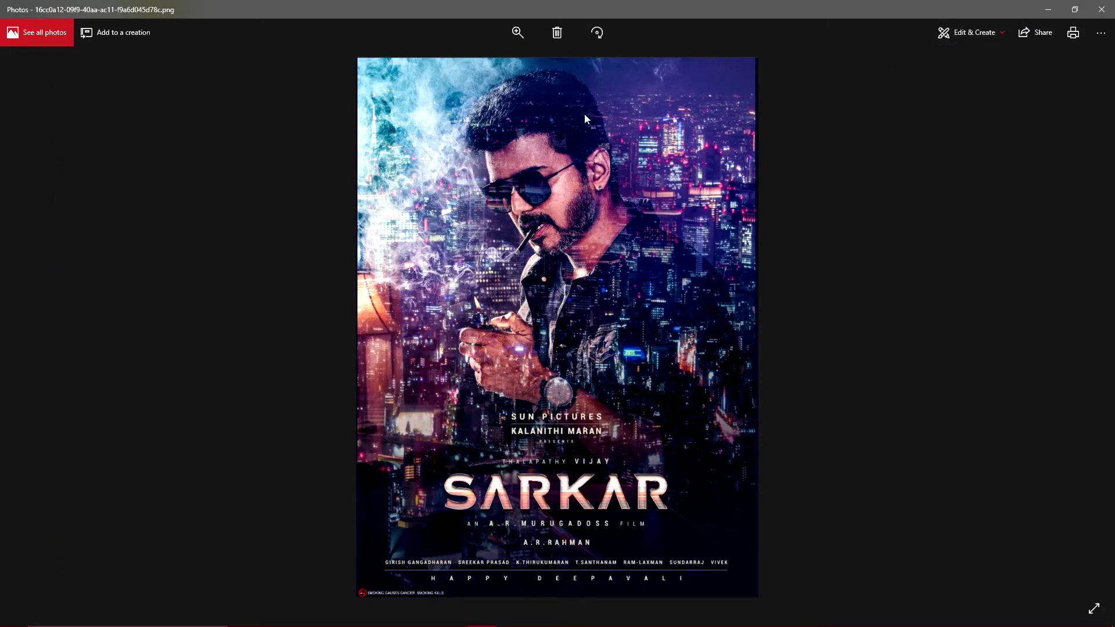
pyautogui.click(1101, 10)
# Step: Review Finish\Thumbnail.jpg and PSD 0222.jpg, then return to Lightroom's Import window
pyautogui.doubleClick(167, 78)
pyautogui.doubleClick(231, 81)
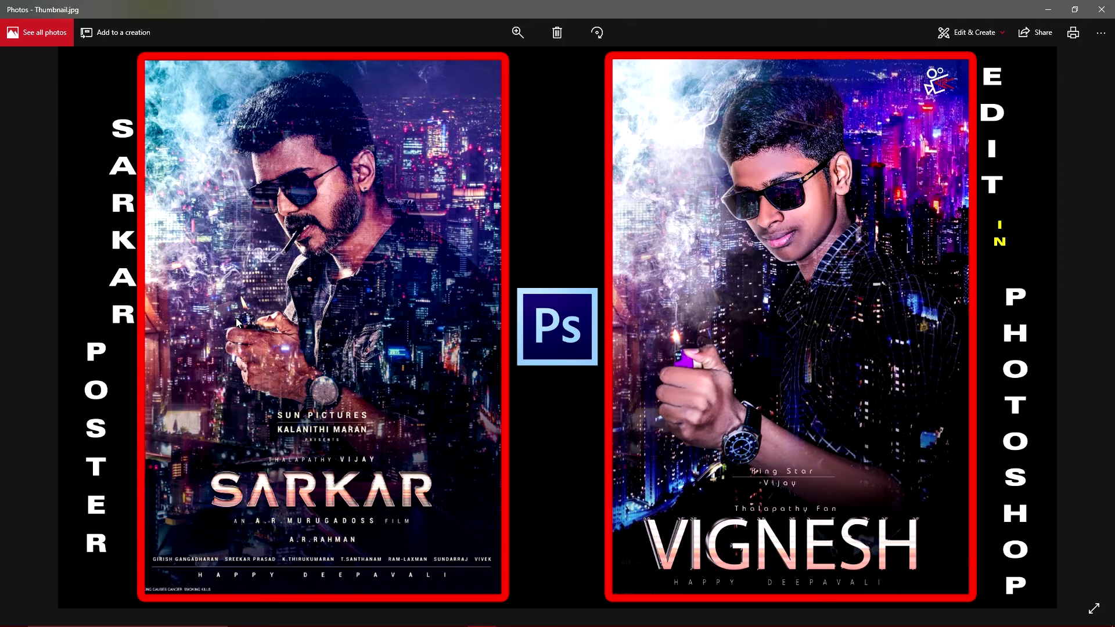
pyautogui.click(1100, 10)
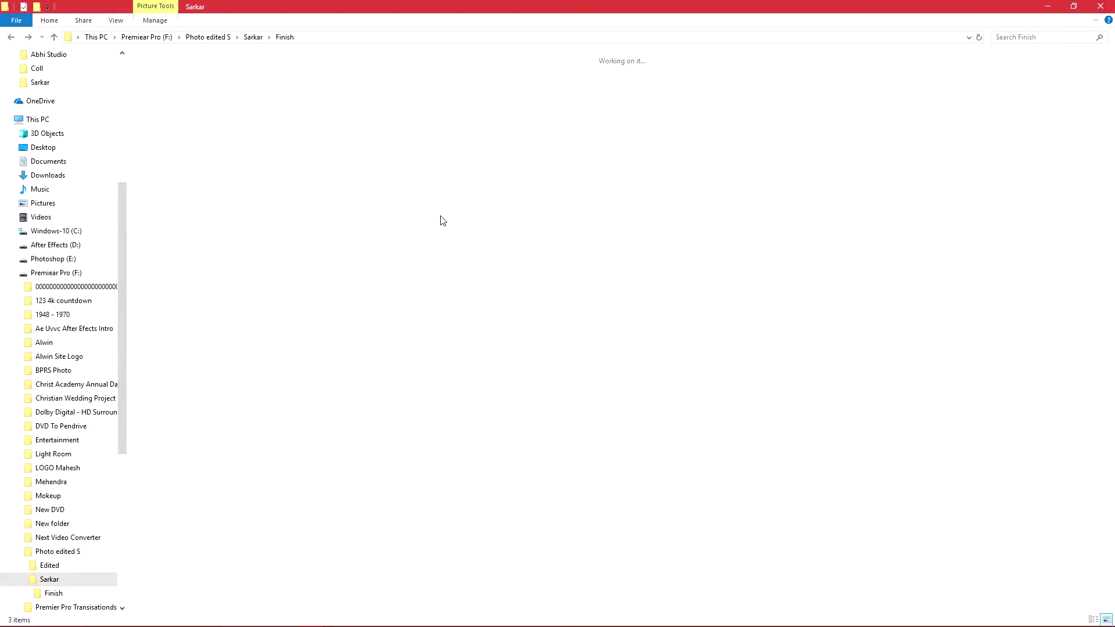
pyautogui.doubleClick(744, 101)
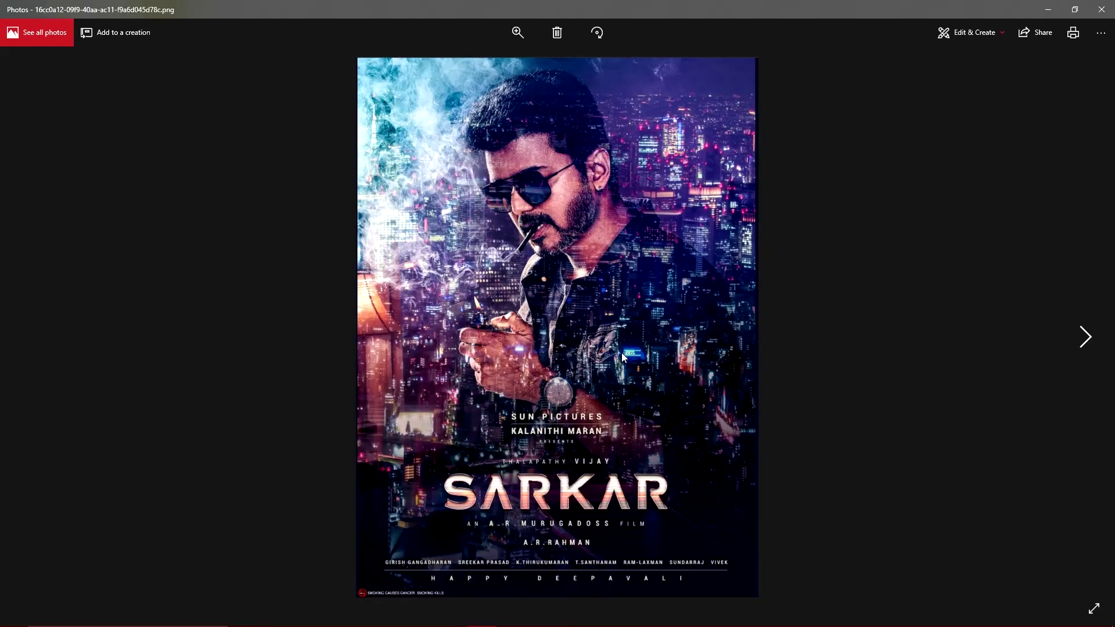
pyautogui.click(454, 610)
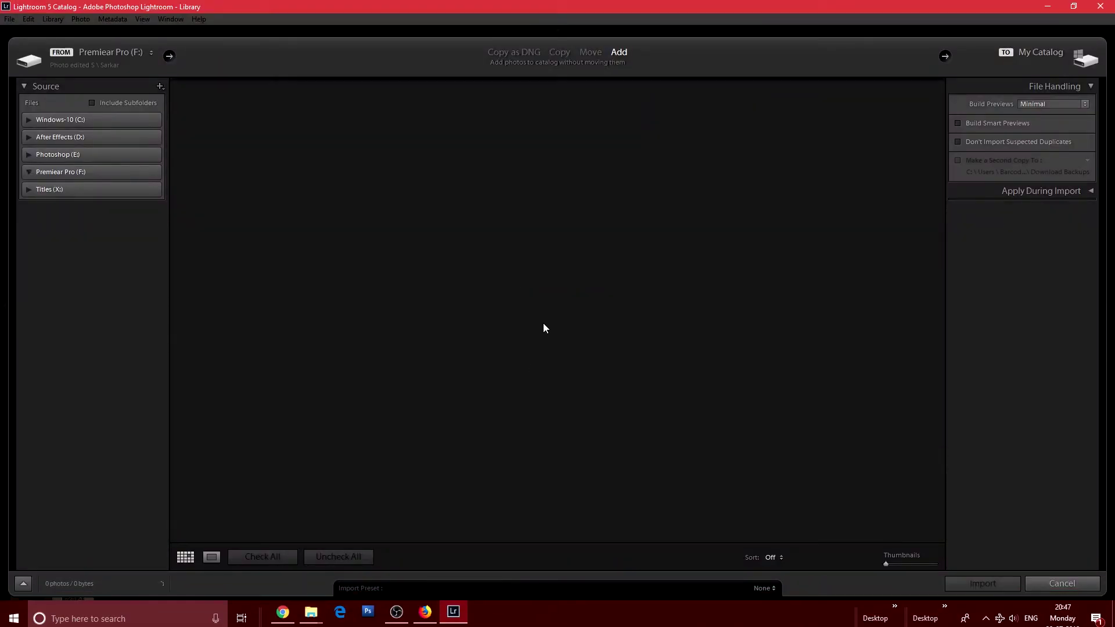
# Step: Import PSD 0222.jpg, load it in Develop, and raise Tint to +14
pyautogui.click(964, 582)
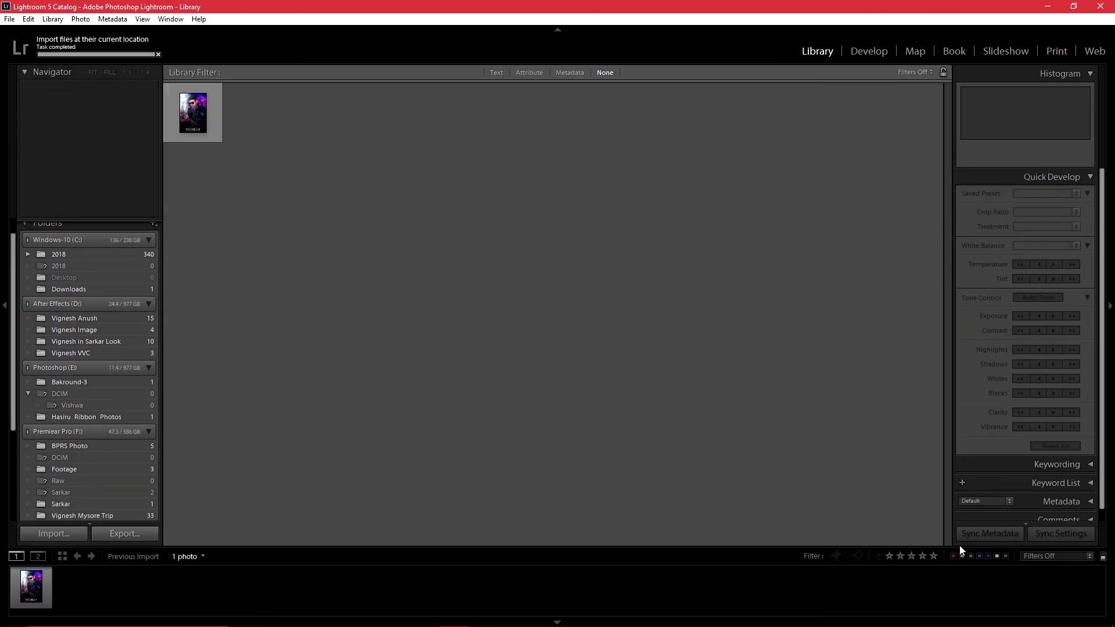
pyautogui.click(865, 52)
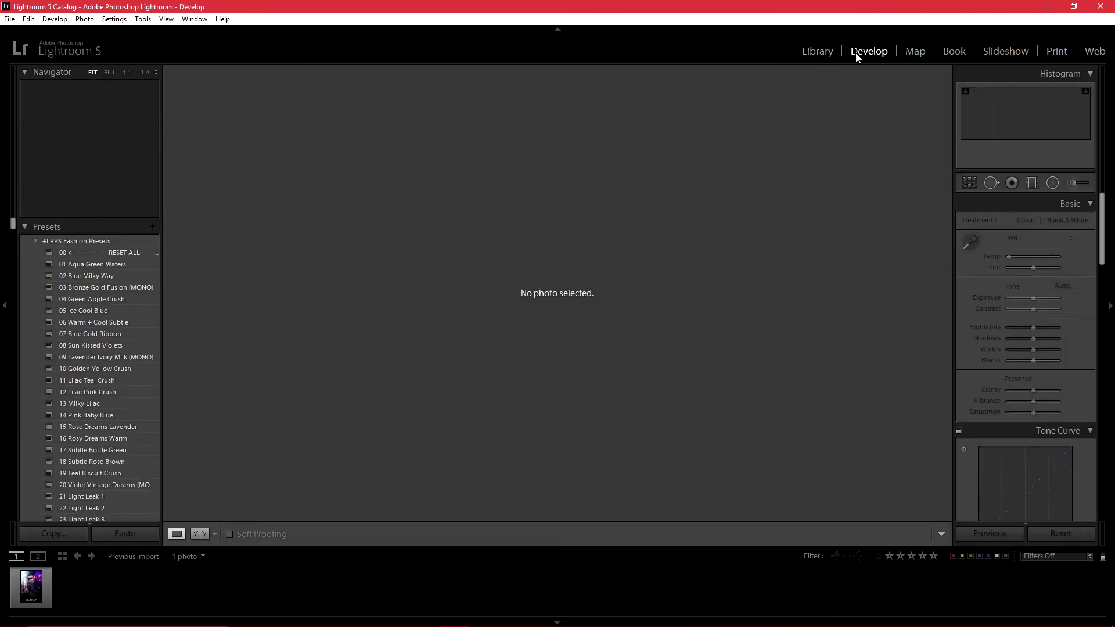
pyautogui.click(31, 586)
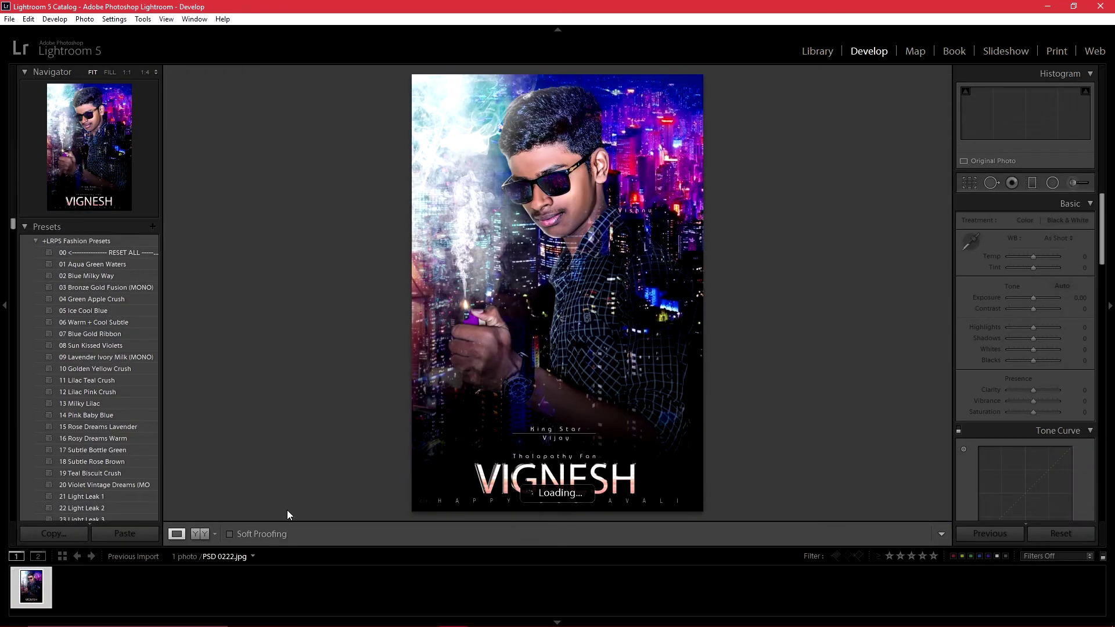
pyautogui.moveTo(1032, 256)
pyautogui.mouseDown()
pyautogui.moveTo(1045, 256)
pyautogui.moveTo(1038, 269)
pyautogui.mouseUp()
pyautogui.doubleClick(991, 256)
# Step: Split-tone the highlights magenta (hue 308, saturation 6) with no shadow tint and balance -29
pyautogui.scroll(-5, 1042, 264)
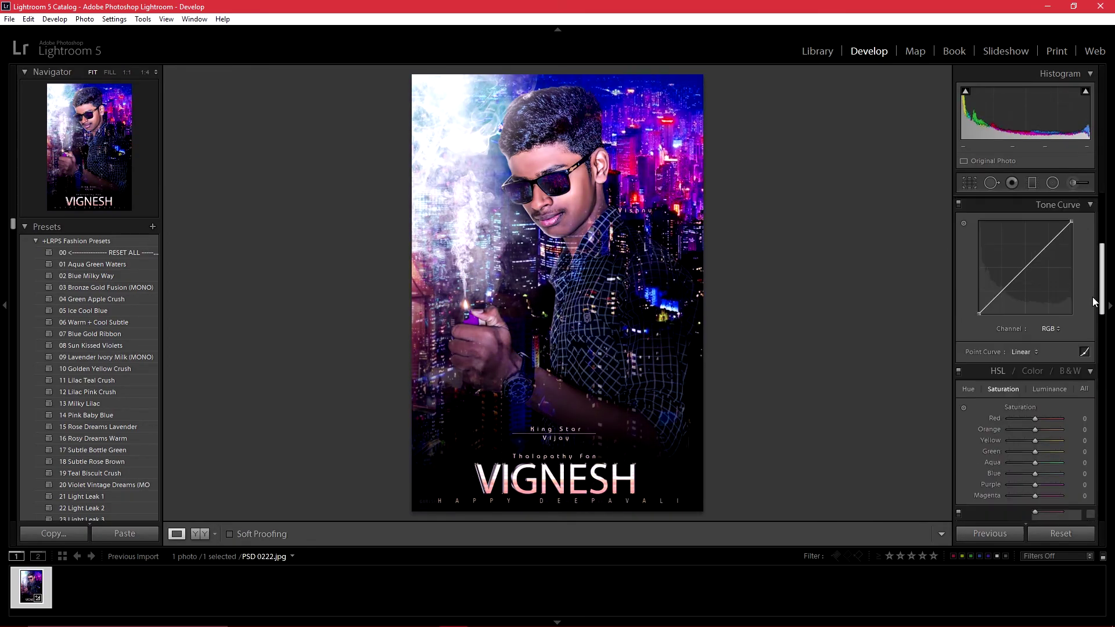
pyautogui.scroll(-10, 1068, 265)
pyautogui.scroll(2, 1068, 272)
pyautogui.click(1058, 279)
pyautogui.click(1007, 304)
pyautogui.moveTo(981, 346)
pyautogui.mouseDown()
pyautogui.moveTo(932, 346)
pyautogui.moveTo(950, 343)
pyautogui.mouseUp()
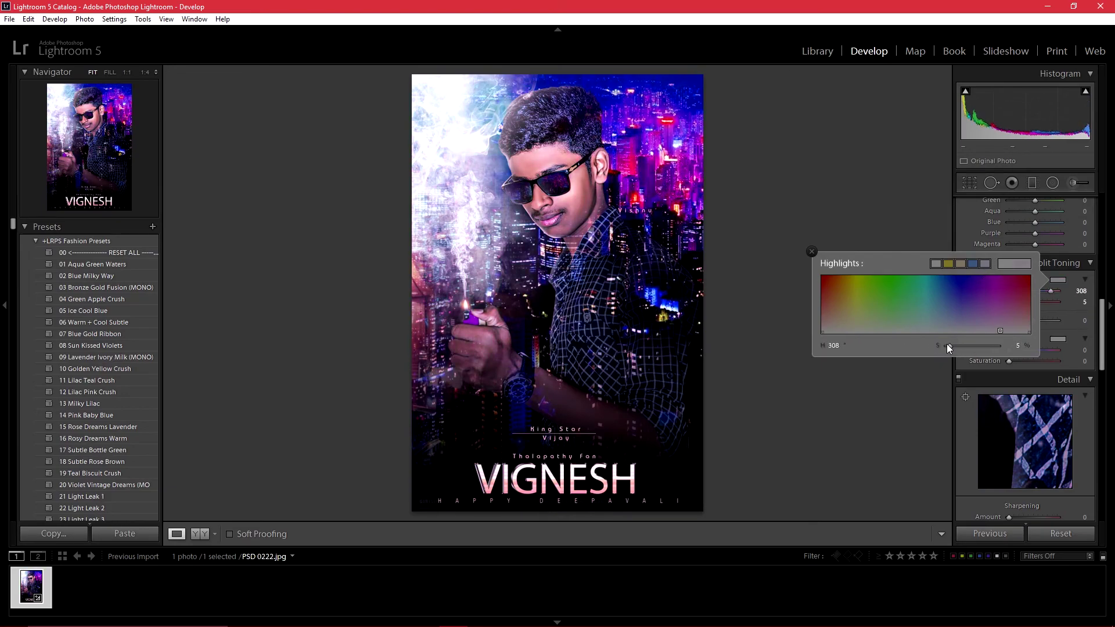
pyautogui.click(1058, 338)
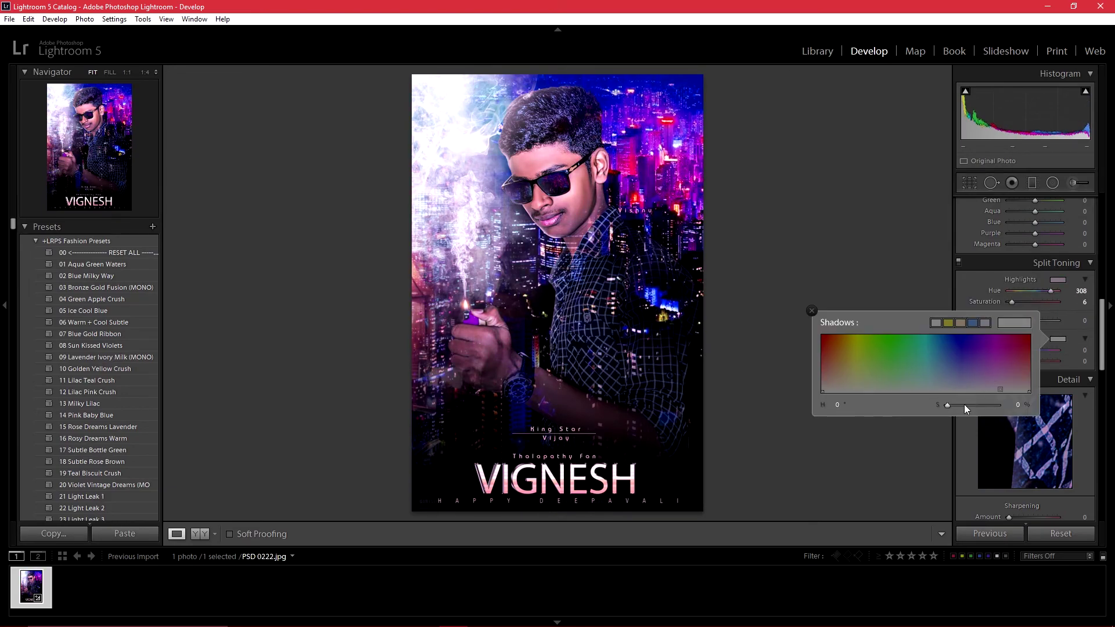
pyautogui.moveTo(619, 296); pyautogui.dragTo(627, 325)
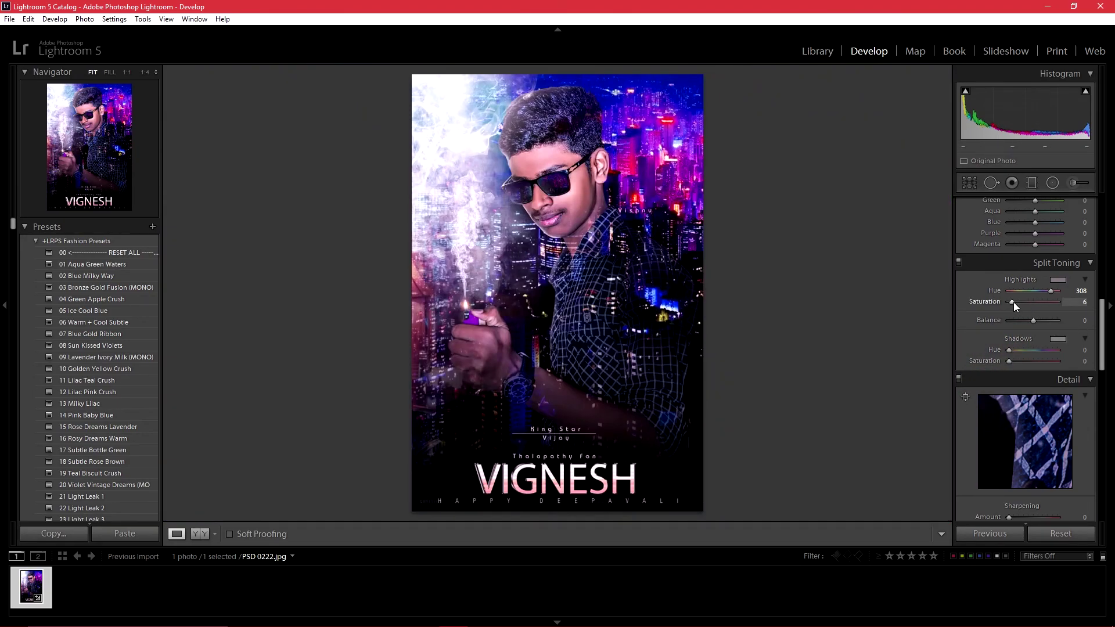
pyautogui.moveTo(1034, 323); pyautogui.dragTo(1018, 336)
pyautogui.scroll(-5, 1022, 325)
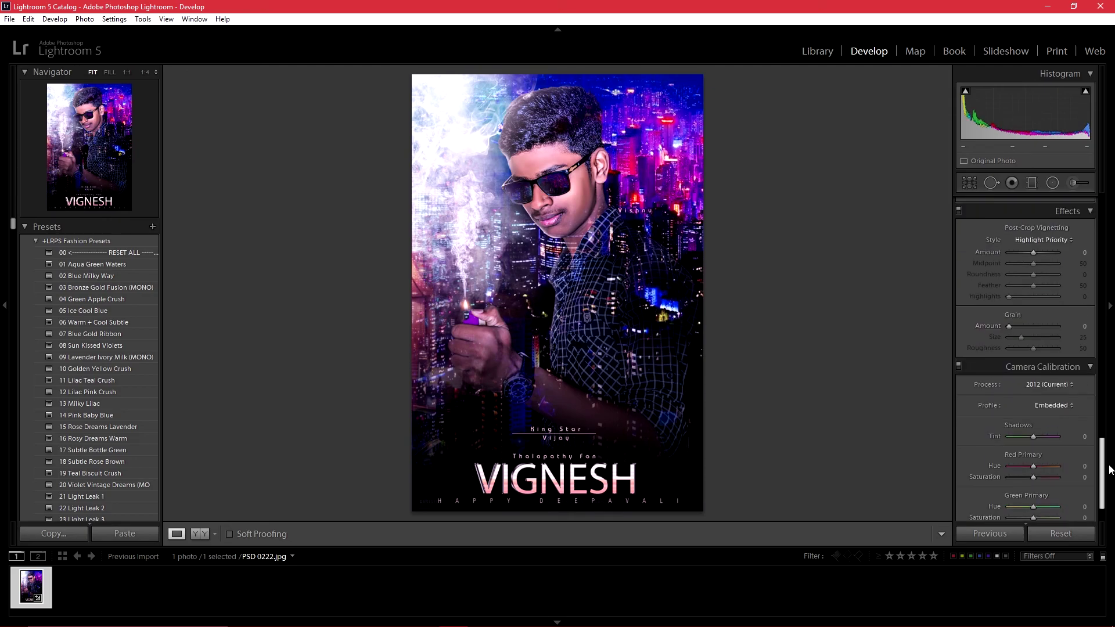